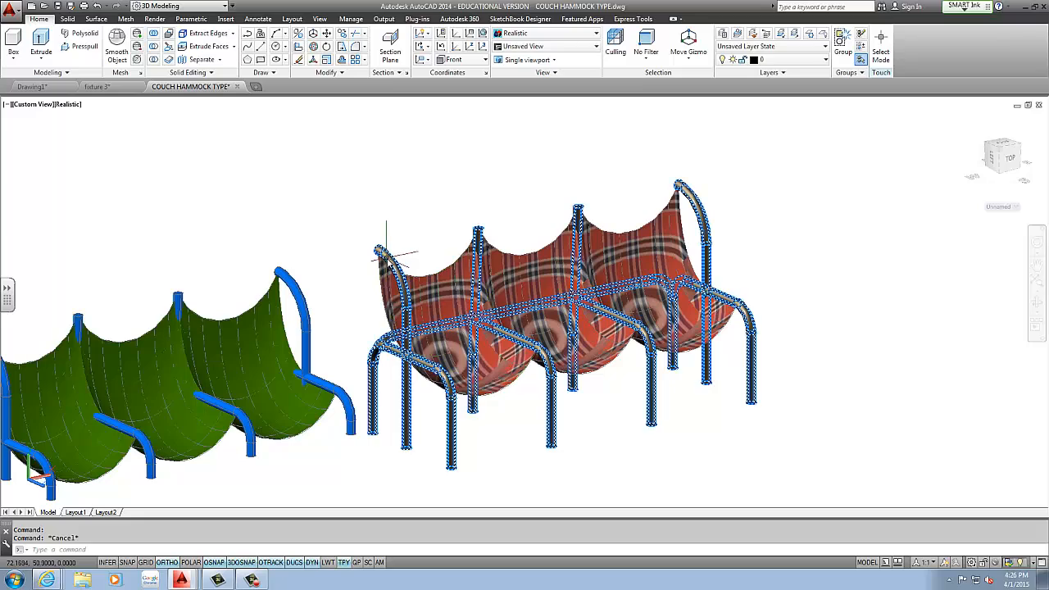
Step: Examine the tube frame of the plaid hammock couch up close and as a whole beside the green version
{"action": "left_click", "coordinate": [387, 256]}
{"action": "middle_click_drag", "start_coordinate": [403, 401], "coordinate": [406, 363]}
{"action": "scroll", "coordinate": [415, 302], "scroll_direction": "up", "scroll_amount": 3}
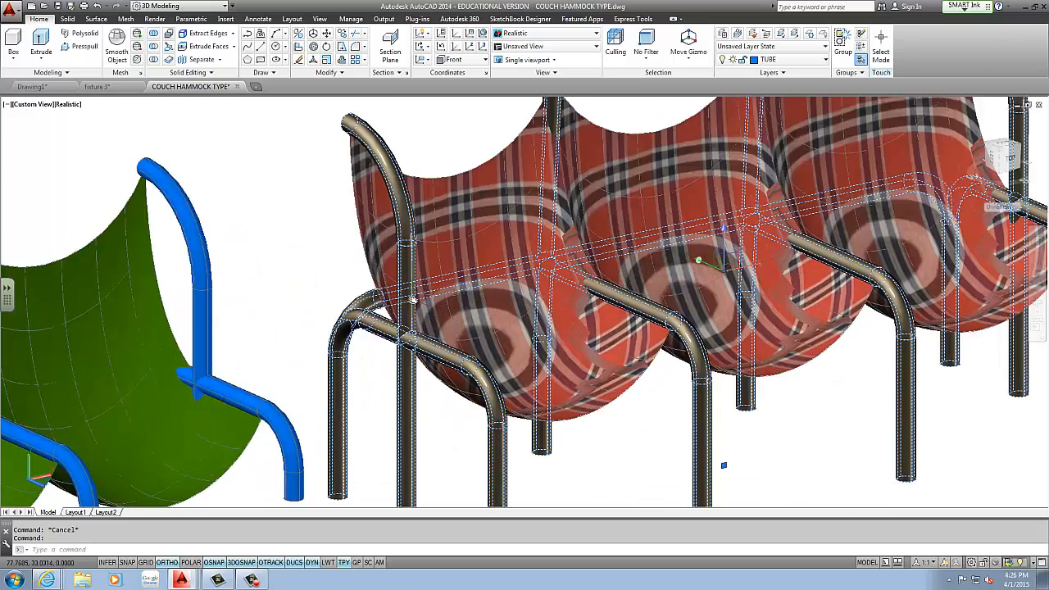
{"action": "scroll", "coordinate": [417, 308], "scroll_direction": "down", "scroll_amount": 4}
{"action": "key", "text": "Escape"}
{"action": "middle_click_drag", "start_coordinate": [392, 248], "coordinate": [557, 328]}
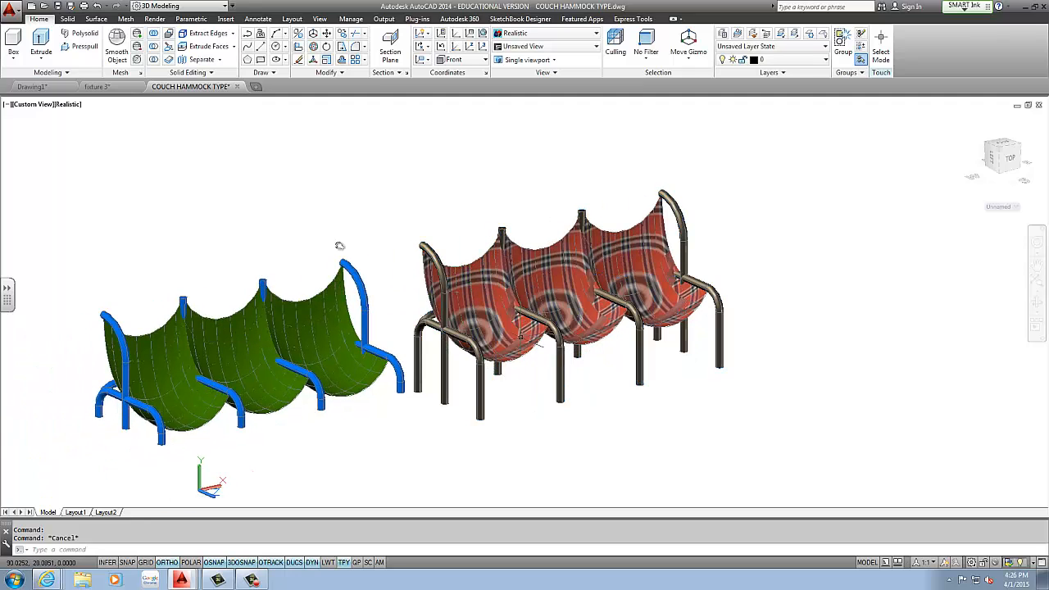
Step: Switch to the Drawing1 file and erase all the existing solids in it
{"action": "left_click", "coordinate": [32, 86]}
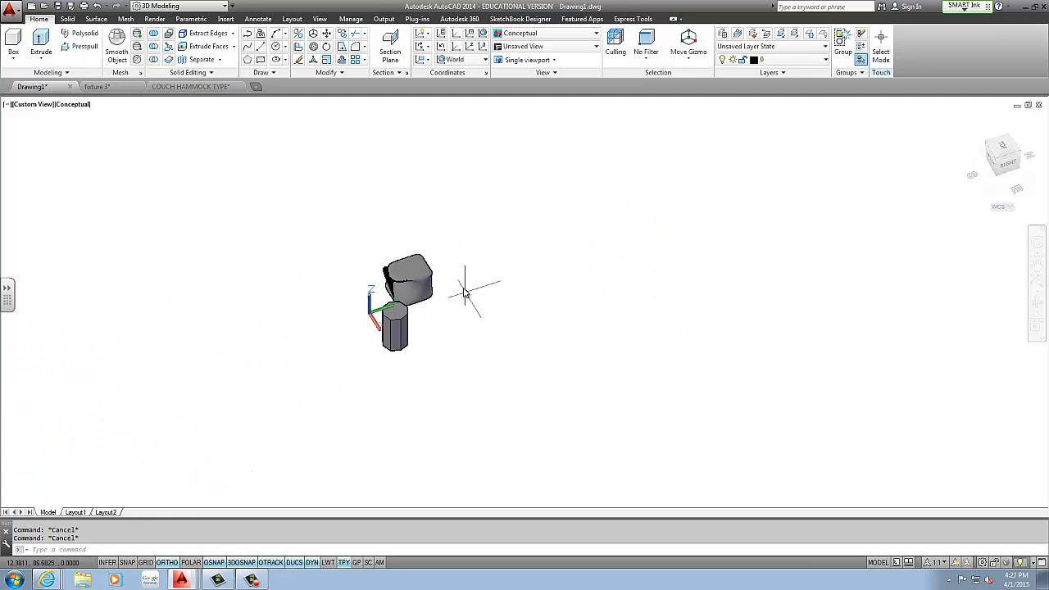
{"action": "left_click", "coordinate": [496, 177]}
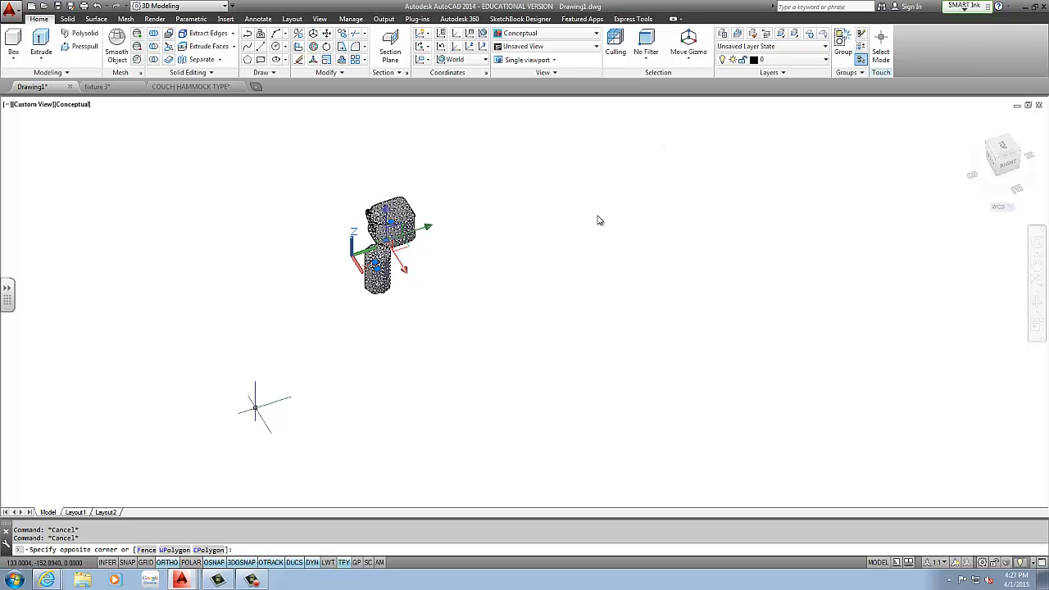
{"action": "left_click", "coordinate": [598, 220]}
{"action": "key", "text": "Delete"}
{"action": "middle_click_drag", "start_coordinate": [511, 222], "coordinate": [722, 214], "text": "shift"}
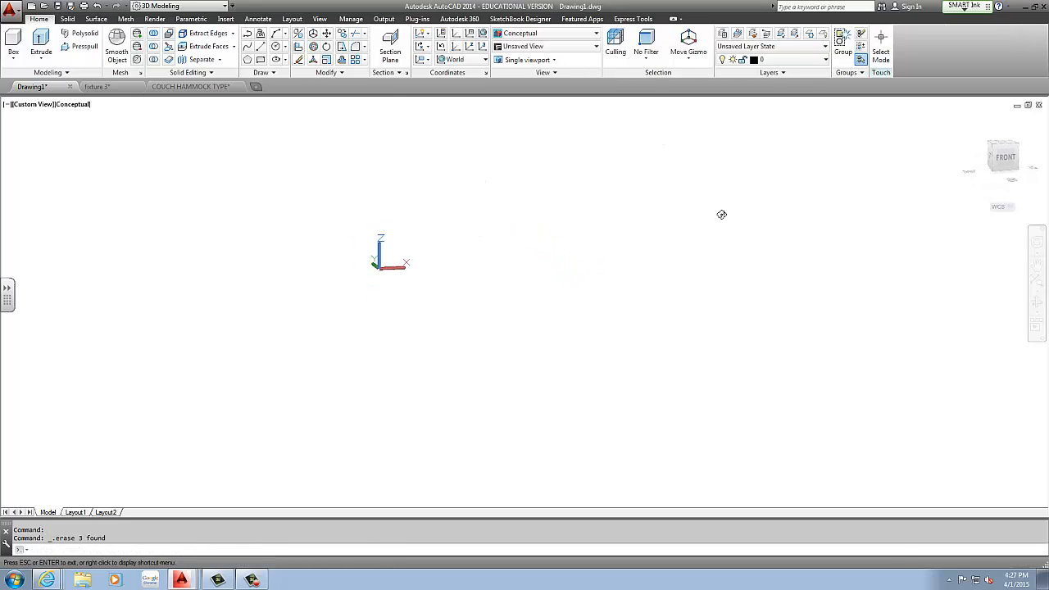
Step: In the COUCH HAMMOCK TYPE drawing, move the first plaid seat surface off the frame into the empty space beyond the couch
{"action": "left_click", "coordinate": [193, 86]}
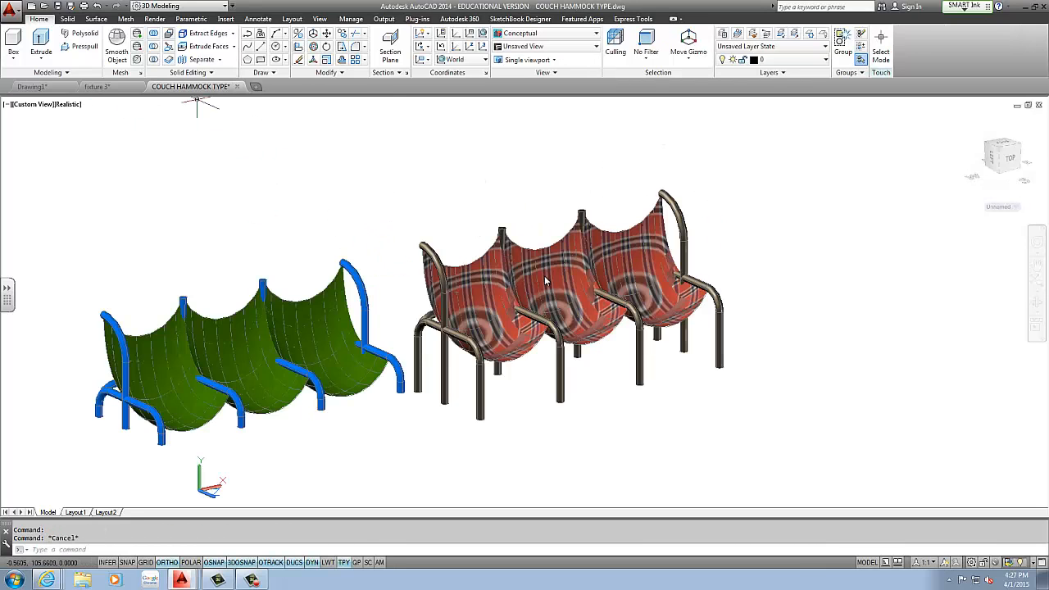
{"action": "scroll", "coordinate": [547, 281], "scroll_direction": "up", "scroll_amount": 5}
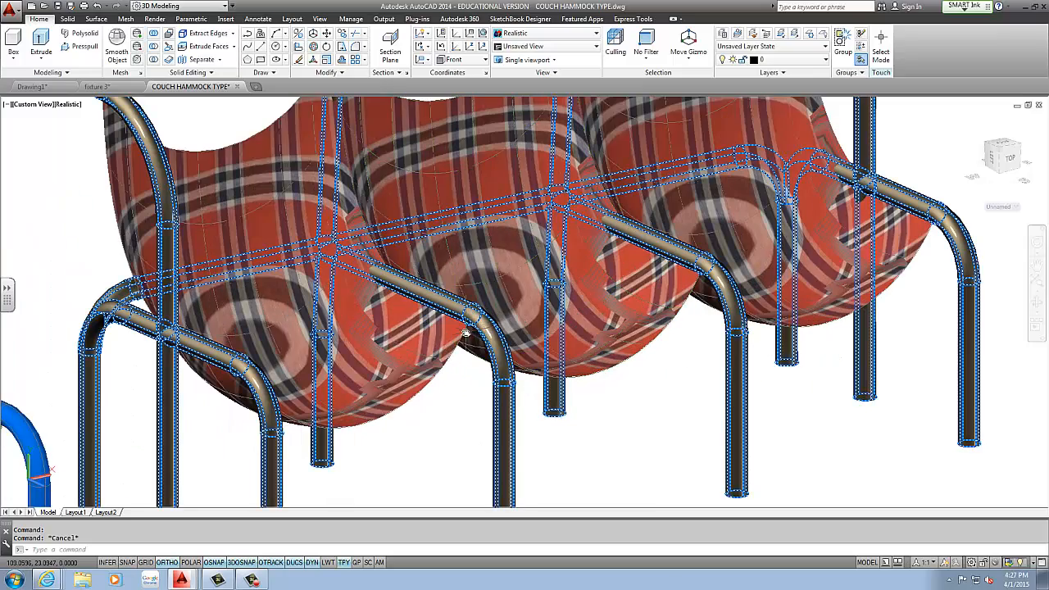
{"action": "middle_click_drag", "start_coordinate": [471, 314], "coordinate": [344, 246], "text": "shift"}
{"action": "left_click", "coordinate": [312, 244]}
{"action": "scroll", "coordinate": [292, 150], "scroll_direction": "down", "scroll_amount": 5}
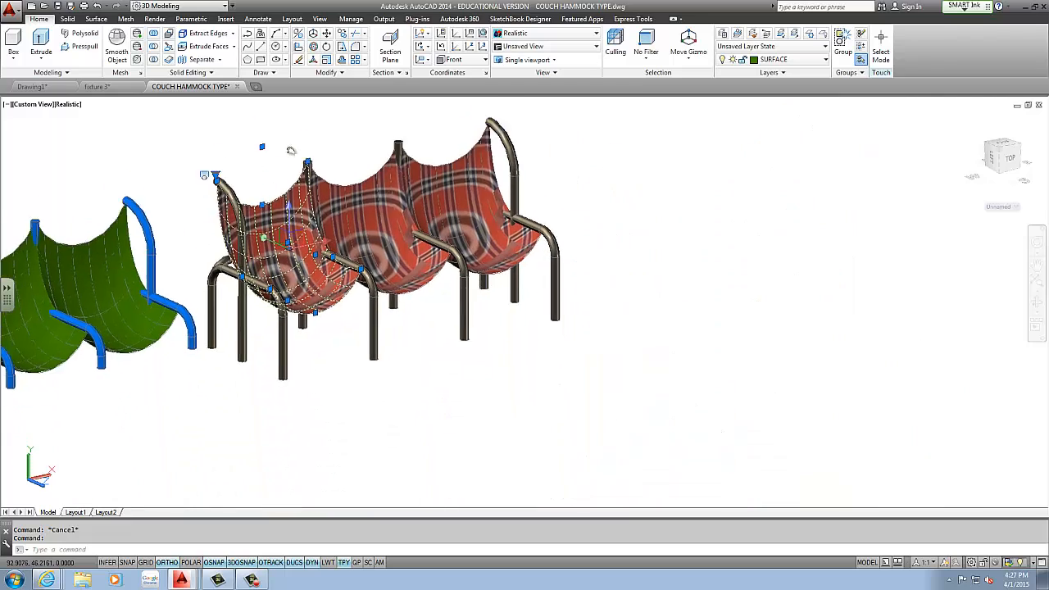
{"action": "middle_click_drag", "start_coordinate": [290, 150], "coordinate": [284, 117]}
{"action": "type", "text": "m"}
{"action": "key", "text": "Return"}
{"action": "left_click", "coordinate": [297, 213]}
{"action": "left_click", "coordinate": [766, 198]}
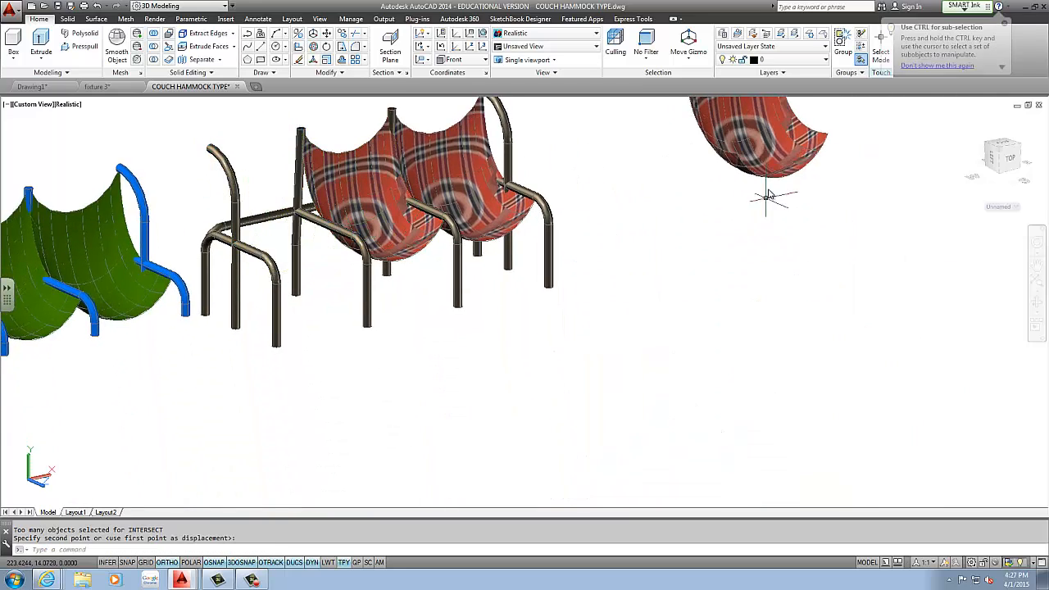
{"action": "middle_click_drag", "start_coordinate": [766, 197], "coordinate": [487, 268]}
{"action": "scroll", "coordinate": [486, 269], "scroll_direction": "up", "scroll_amount": 4}
{"action": "middle_click_drag", "start_coordinate": [386, 180], "coordinate": [365, 205]}
{"action": "key", "text": "Escape"}
{"action": "key", "text": "Escape"}
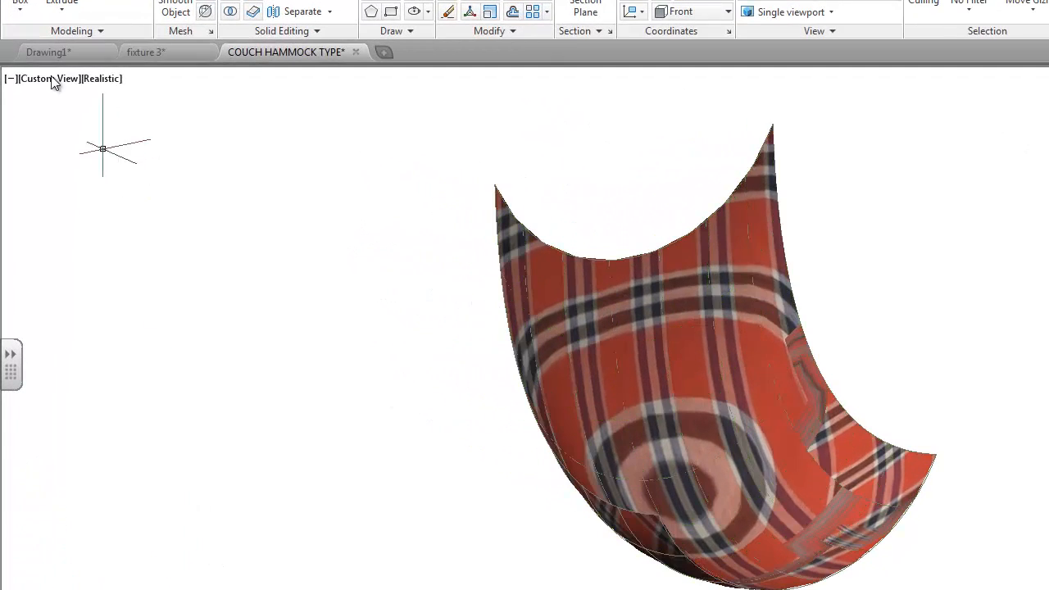
Step: In Drawing1, draw a 30-unit line along the X axis
{"action": "left_click", "coordinate": [59, 52]}
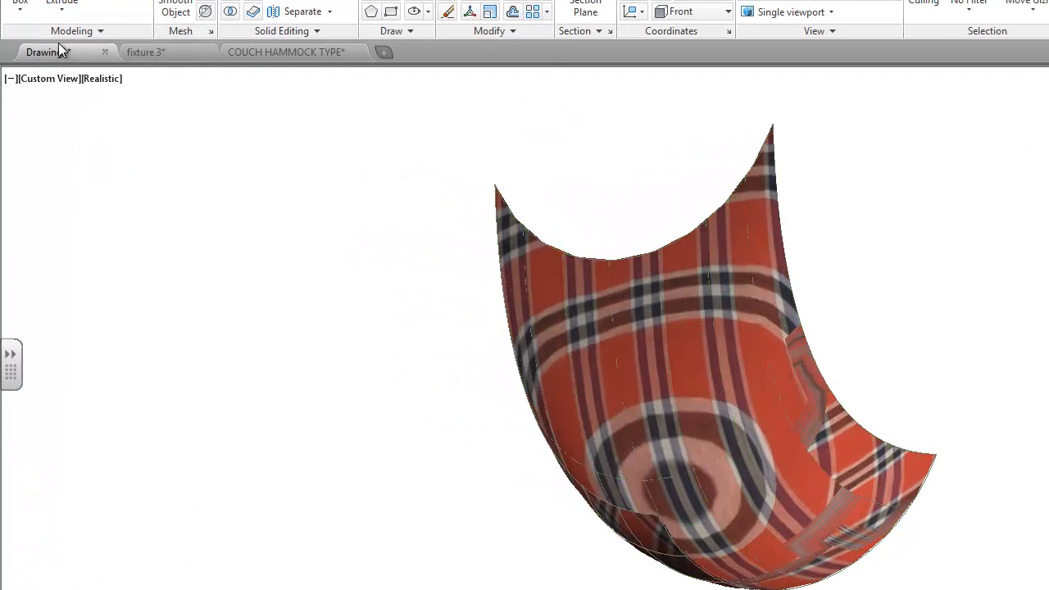
{"action": "middle_click_drag", "start_coordinate": [861, 398], "coordinate": [651, 516]}
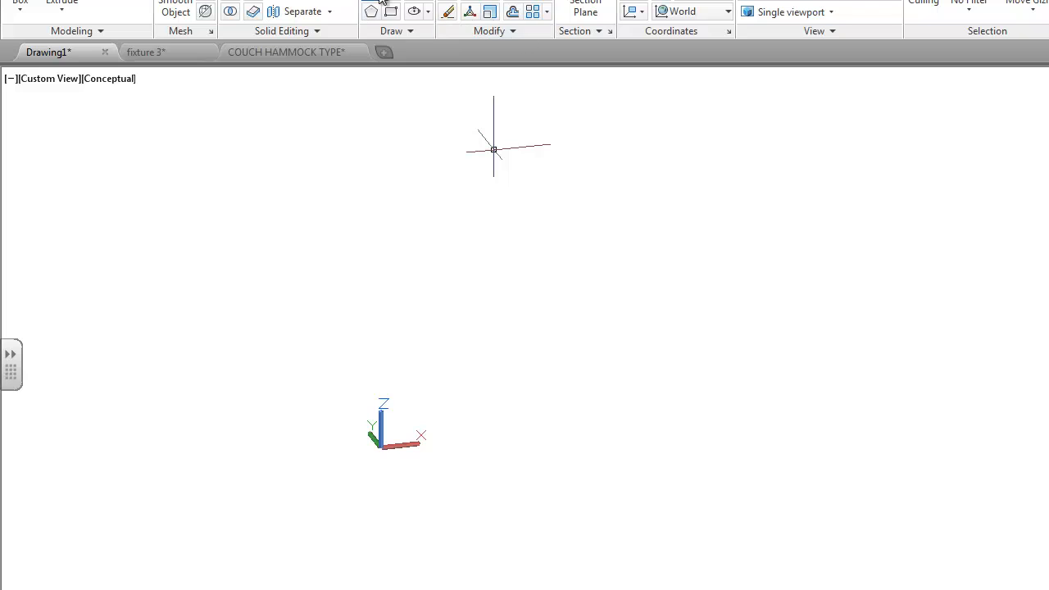
{"action": "middle_click_drag", "start_coordinate": [612, 432], "coordinate": [556, 440]}
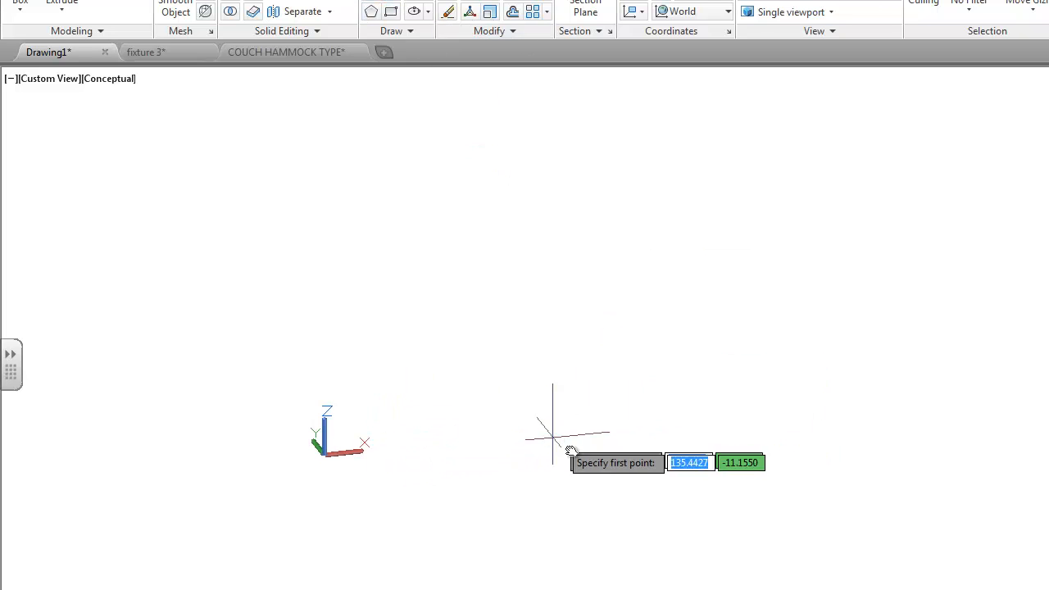
{"action": "left_click", "coordinate": [572, 449]}
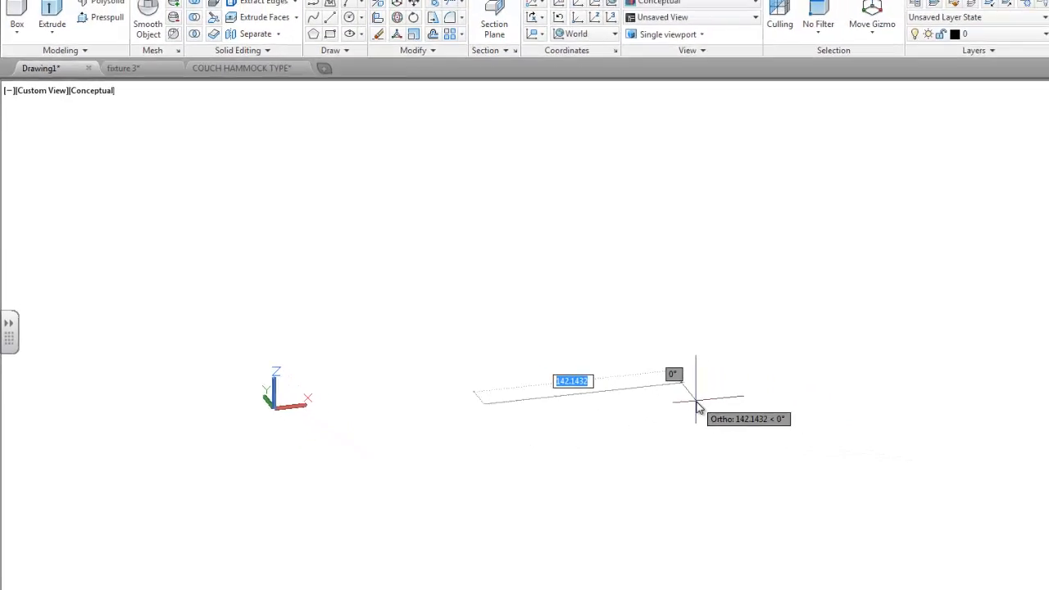
{"action": "type", "text": "30"}
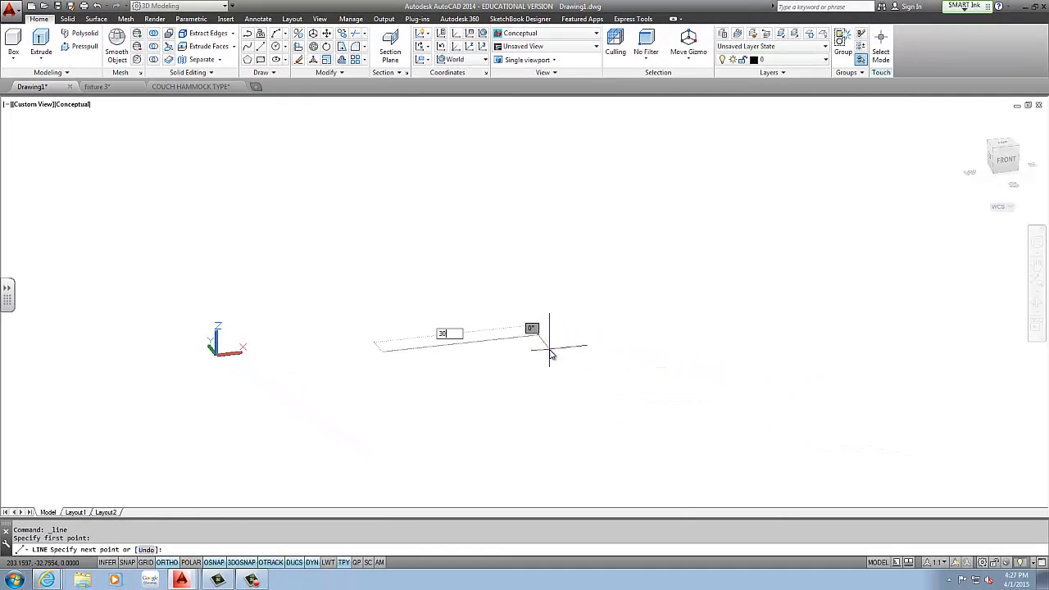
{"action": "key", "text": "Return"}
{"action": "key", "text": "Return"}
{"action": "scroll", "coordinate": [359, 357], "scroll_direction": "up", "scroll_amount": 3}
Step: Draw the remaining three sides from the line's endpoint to complete a 30 by 30 square on the horizontal plane
{"action": "key", "text": "Return"}
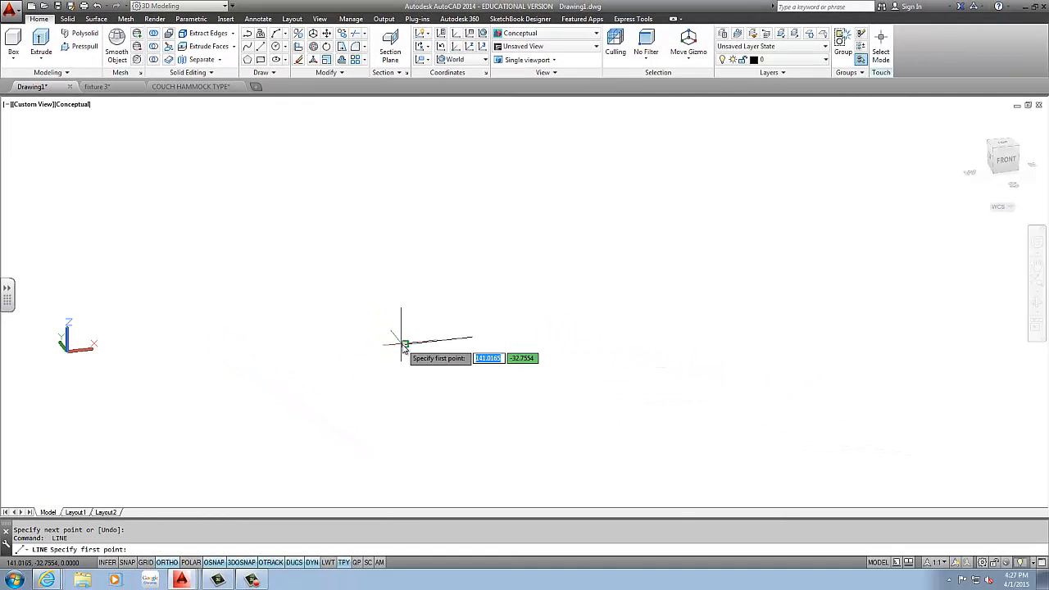
{"action": "left_click", "coordinate": [404, 344]}
{"action": "type", "text": "30"}
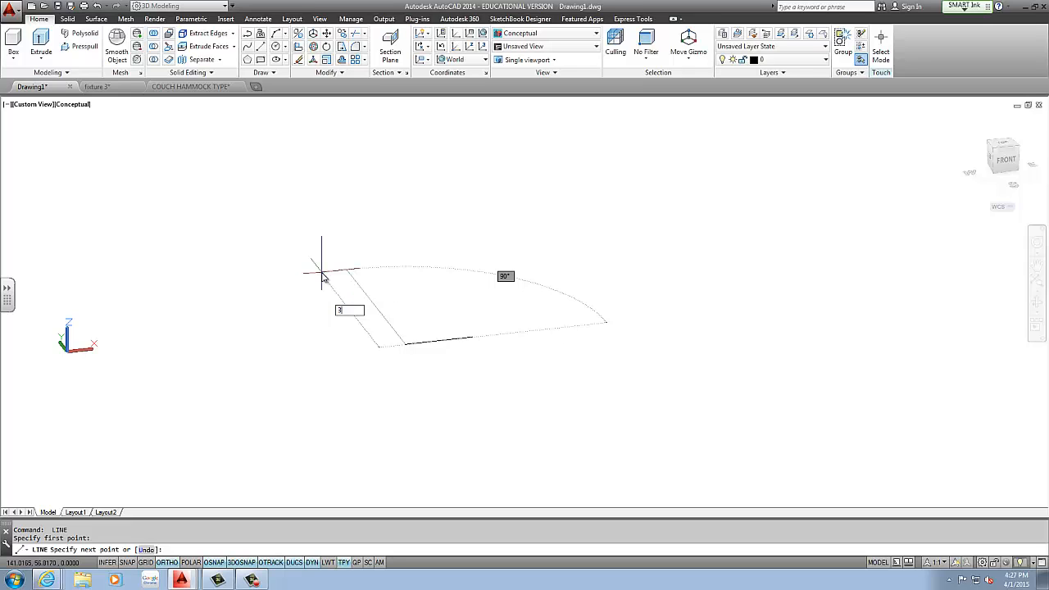
{"action": "key", "text": "Return"}
{"action": "type", "text": "30"}
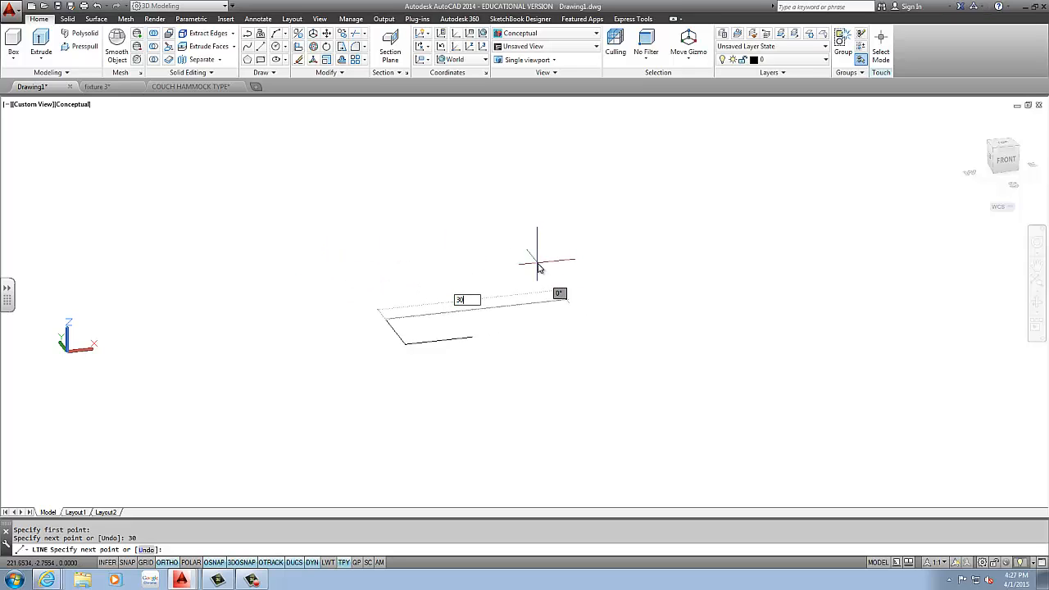
{"action": "key", "text": "Return"}
{"action": "key", "text": "Return"}
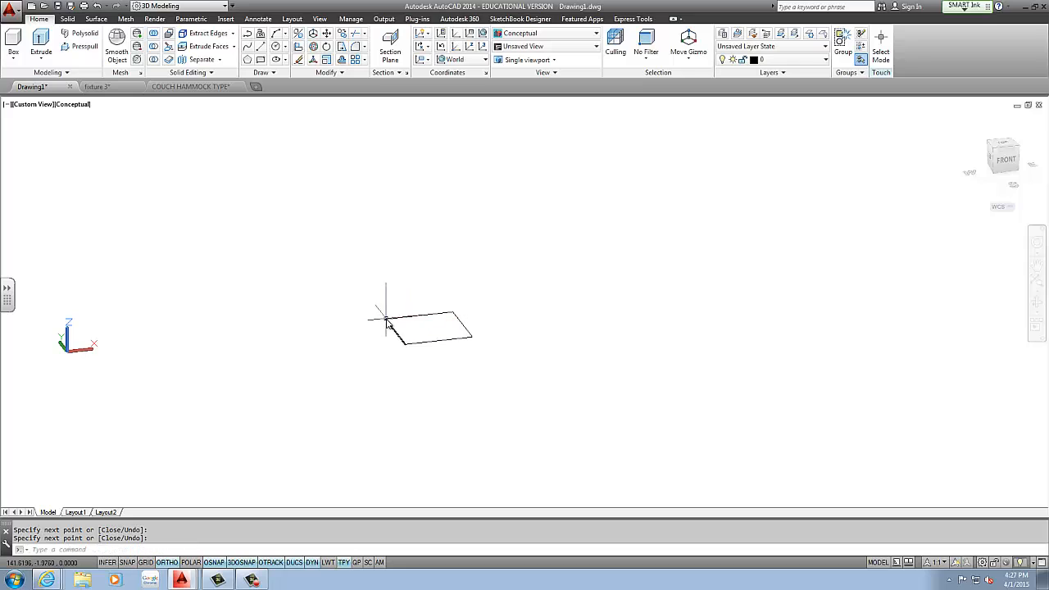
Step: Draw a vertical 30 by 30 square rising from the back edge of the horizontal square
{"action": "key", "text": "Return"}
{"action": "left_click", "coordinate": [385, 318]}
{"action": "type", "text": "30"}
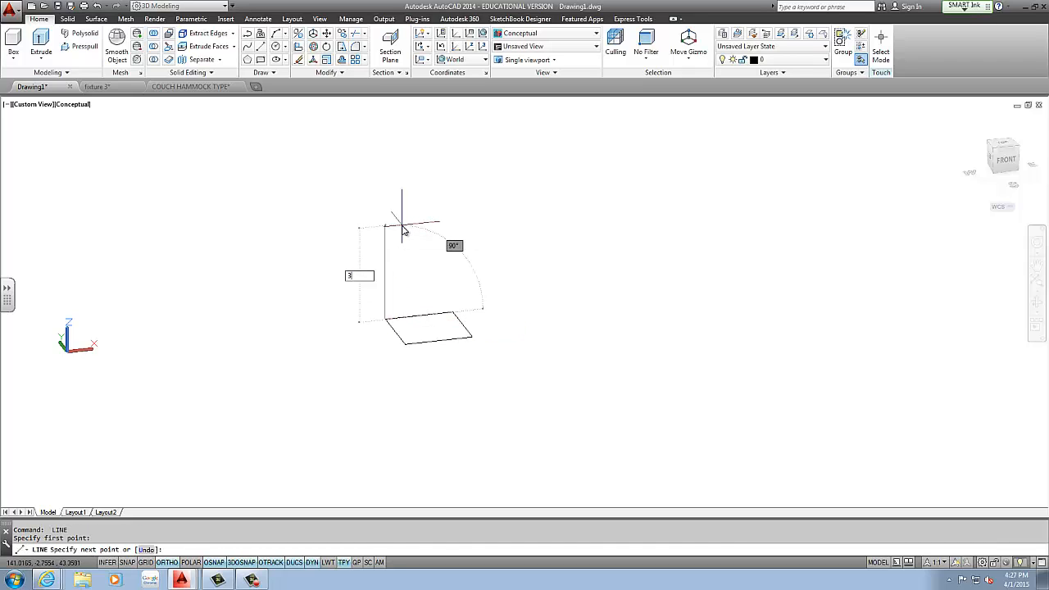
{"action": "key", "text": "Return"}
{"action": "type", "text": "30"}
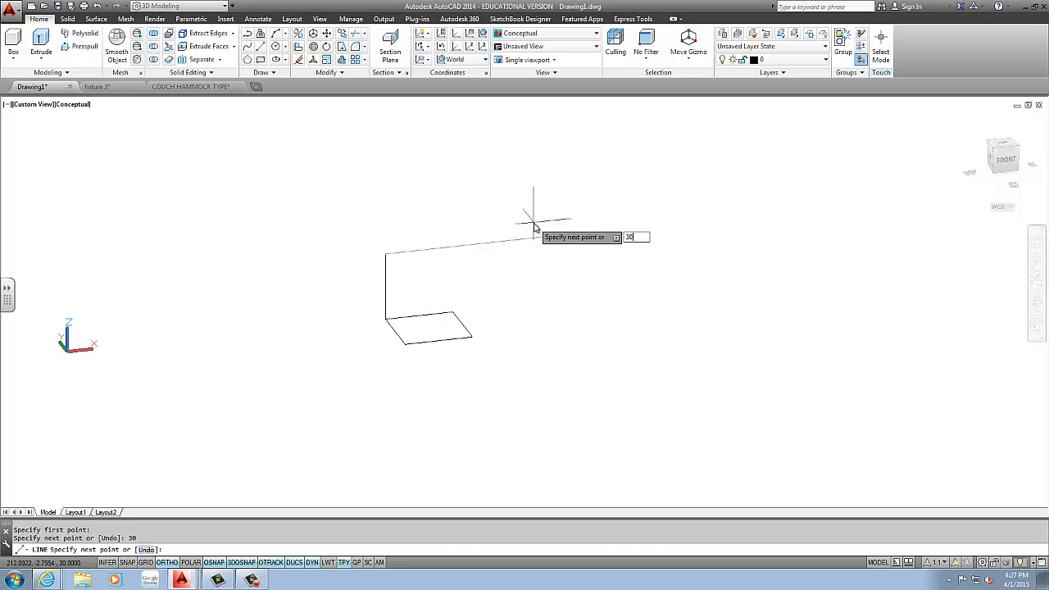
{"action": "key", "text": "Return"}
{"action": "key", "text": "Escape"}
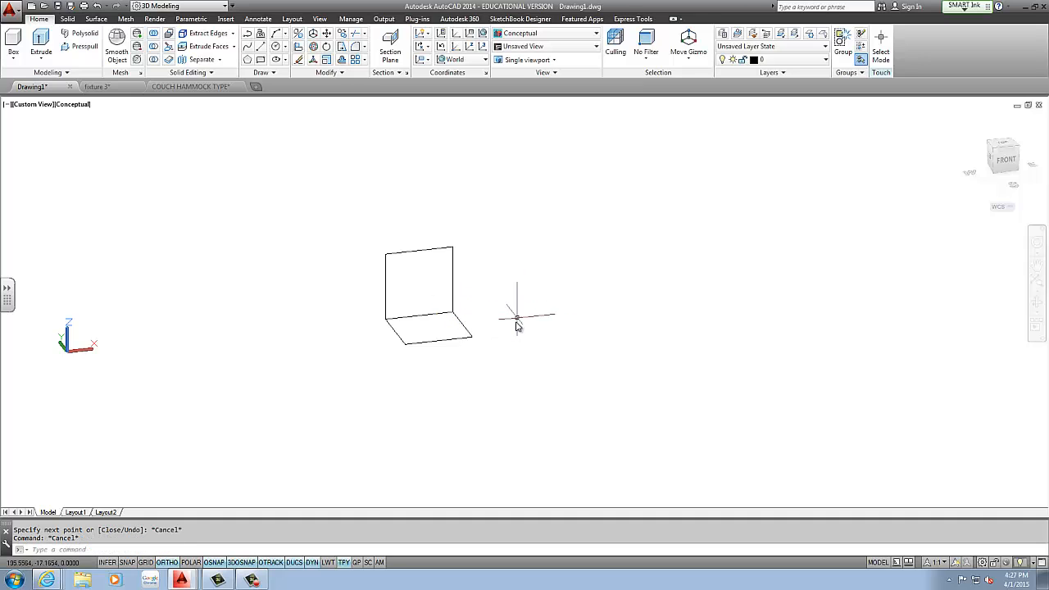
Step: Compare the detached plaid surface in COUCH HAMMOCK TYPE with the two-square wireframe in Drawing1, viewing both from several angles
{"action": "middle_click_drag", "start_coordinate": [524, 296], "coordinate": [563, 328], "text": "shift"}
{"action": "scroll", "coordinate": [455, 295], "scroll_direction": "up", "scroll_amount": 2}
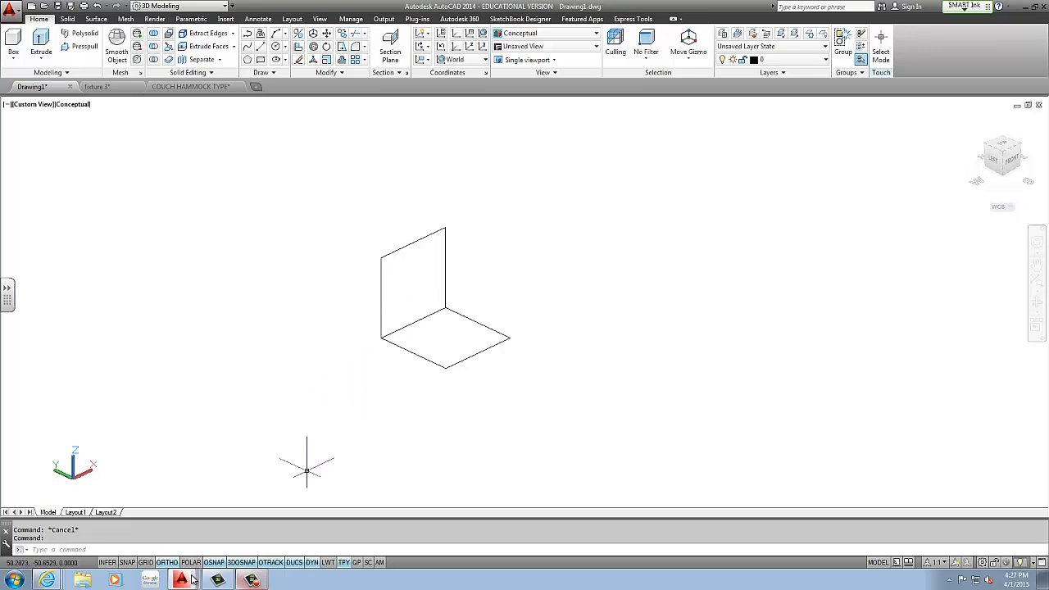
{"action": "left_click", "coordinate": [191, 86]}
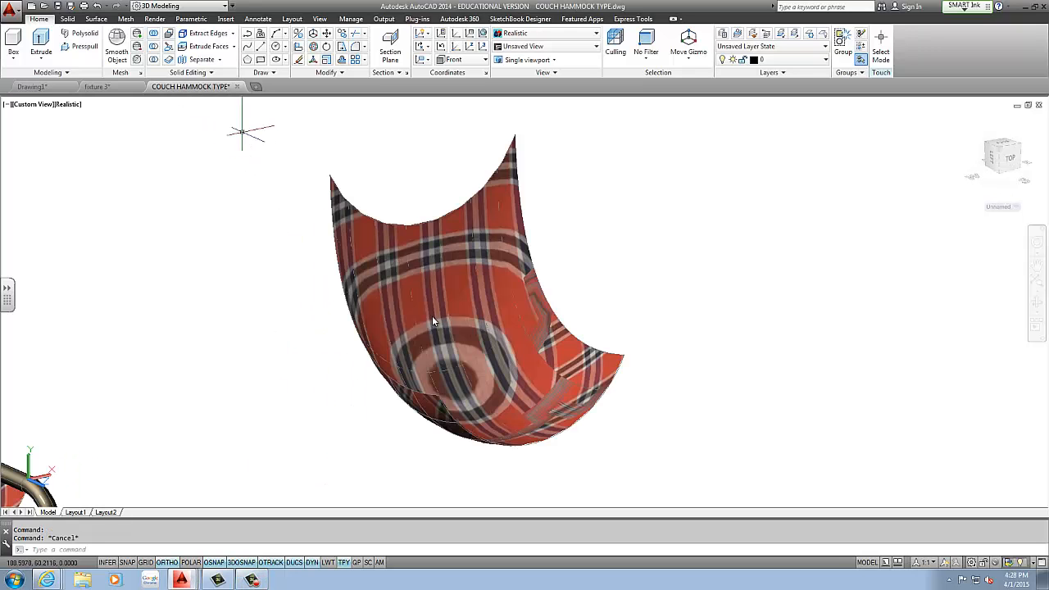
{"action": "middle_click_drag", "start_coordinate": [331, 338], "coordinate": [366, 366], "text": "shift"}
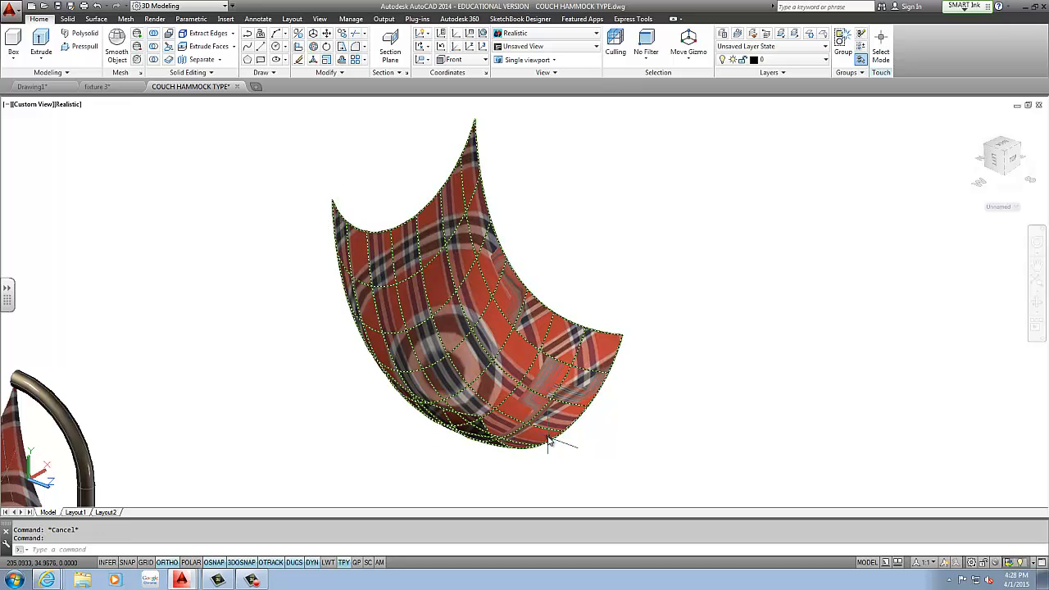
{"action": "left_click", "coordinate": [32, 87]}
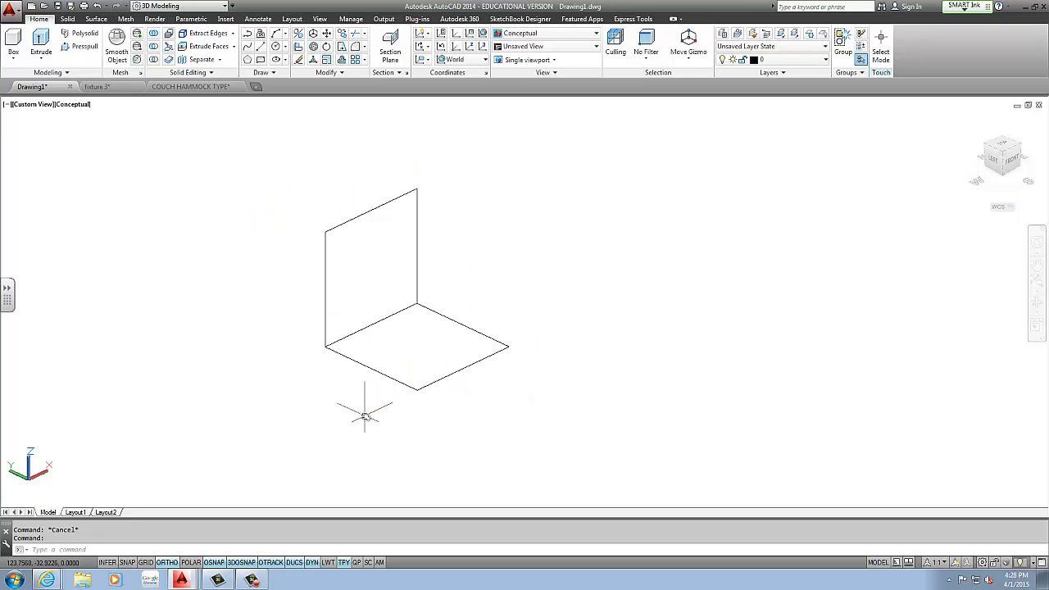
{"action": "middle_click_drag", "start_coordinate": [339, 387], "coordinate": [361, 320], "text": "shift"}
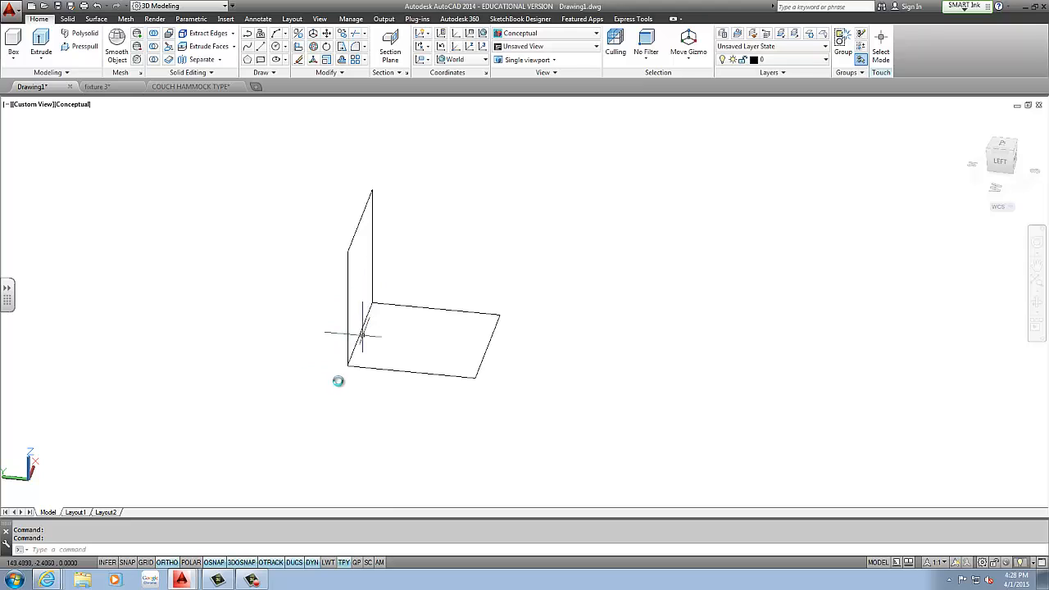
{"action": "middle_click_drag", "start_coordinate": [338, 381], "coordinate": [300, 389], "text": "shift"}
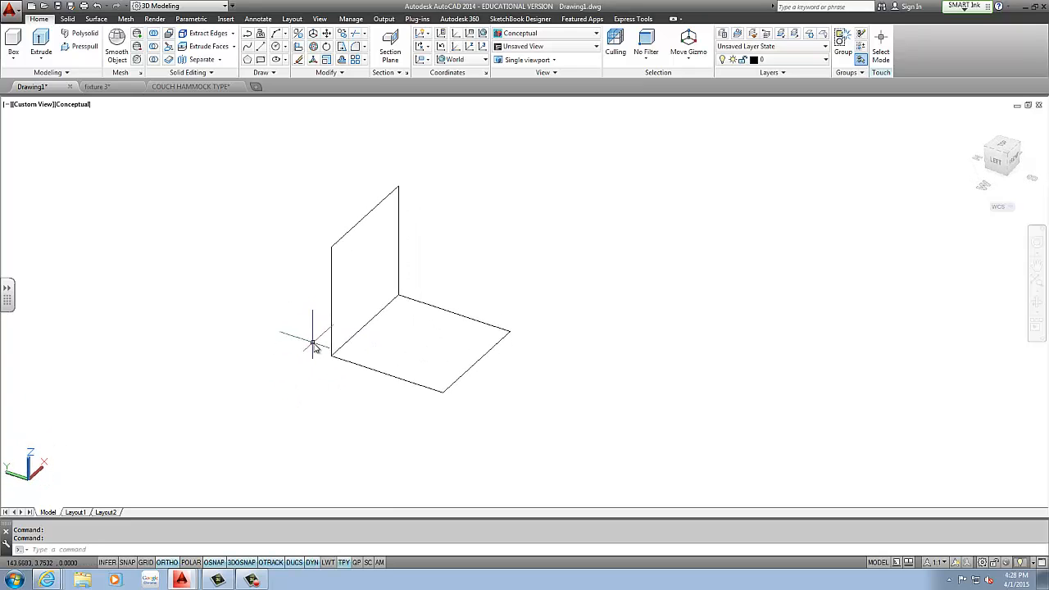
{"action": "middle_click_drag", "start_coordinate": [273, 335], "coordinate": [302, 300], "text": "shift"}
{"action": "scroll", "coordinate": [343, 308], "scroll_direction": "down", "scroll_amount": 3}
{"action": "scroll", "coordinate": [342, 307], "scroll_direction": "up", "scroll_amount": 3}
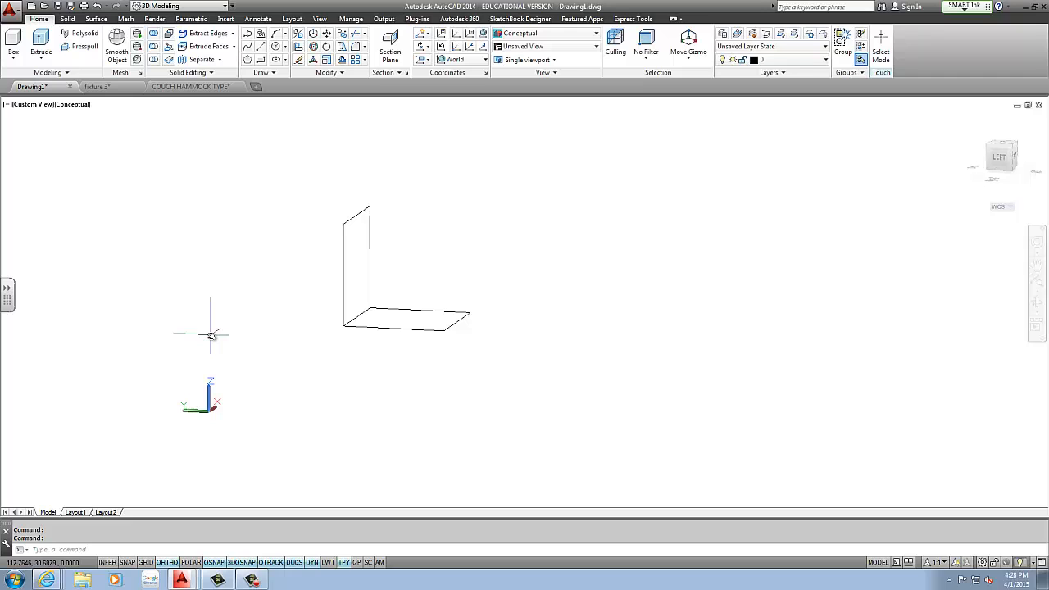
{"action": "middle_click_drag", "start_coordinate": [310, 300], "coordinate": [261, 353], "text": "shift"}
{"action": "scroll", "coordinate": [236, 389], "scroll_direction": "down", "scroll_amount": 4}
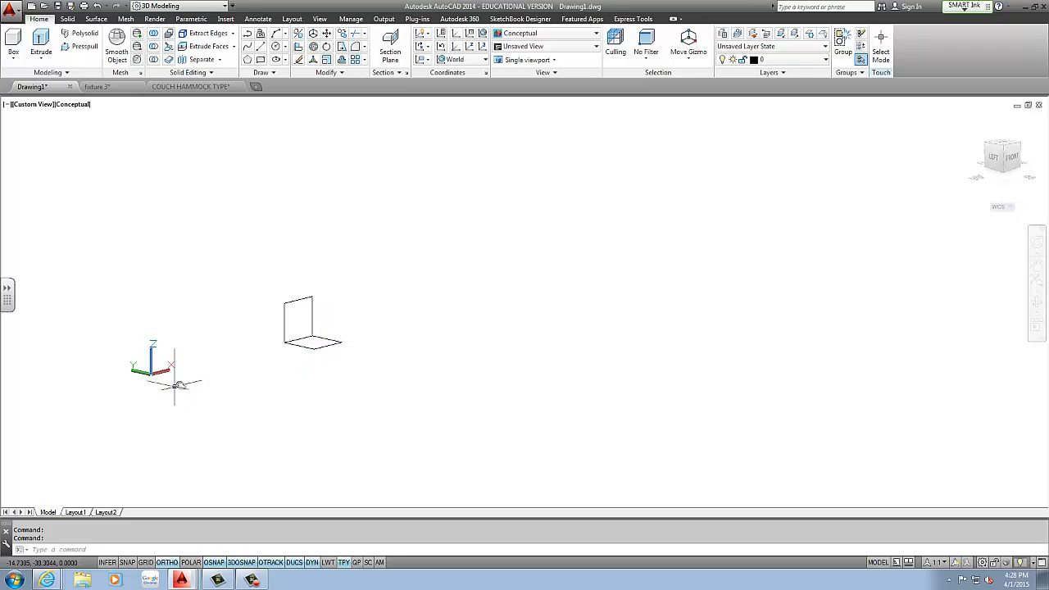
{"action": "scroll", "coordinate": [288, 344], "scroll_direction": "up", "scroll_amount": 5}
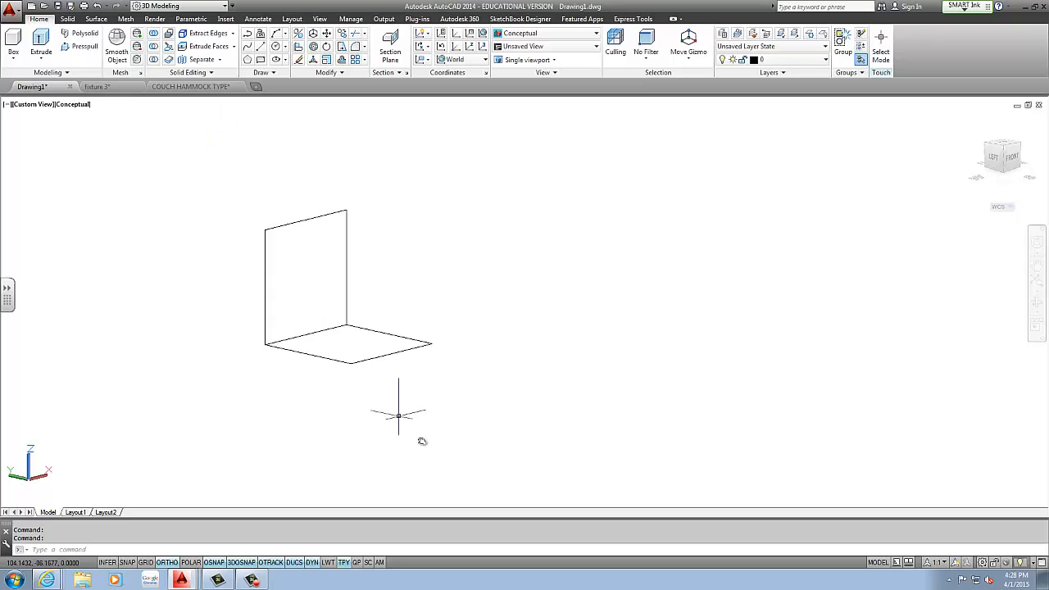
{"action": "scroll", "coordinate": [233, 164], "scroll_direction": "down", "scroll_amount": 5}
{"action": "left_click", "coordinate": [14, 45]}
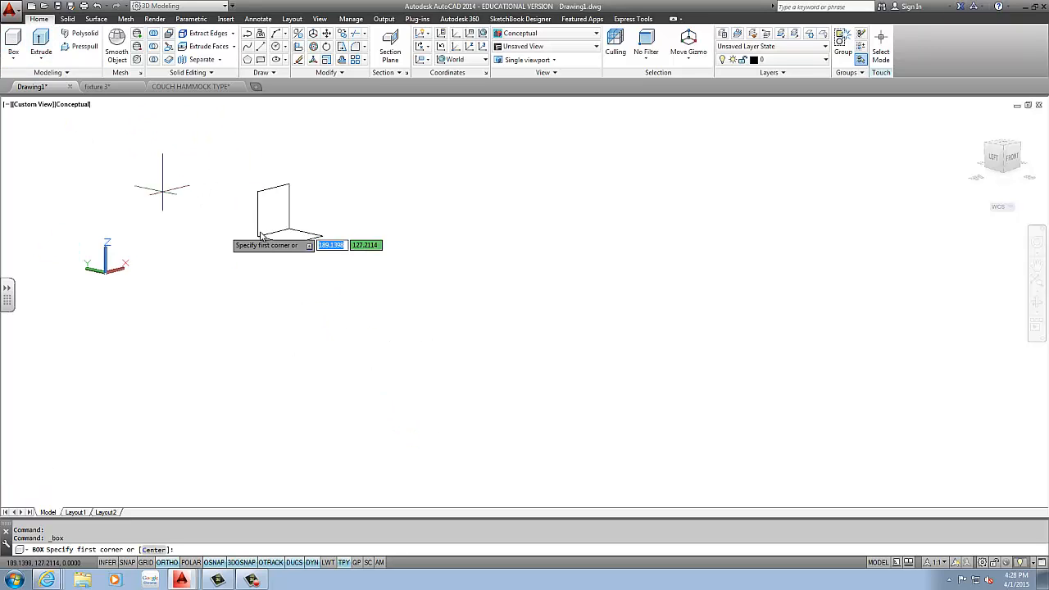
{"action": "scroll", "coordinate": [243, 213], "scroll_direction": "up", "scroll_amount": 2}
{"action": "left_click", "coordinate": [133, 242]}
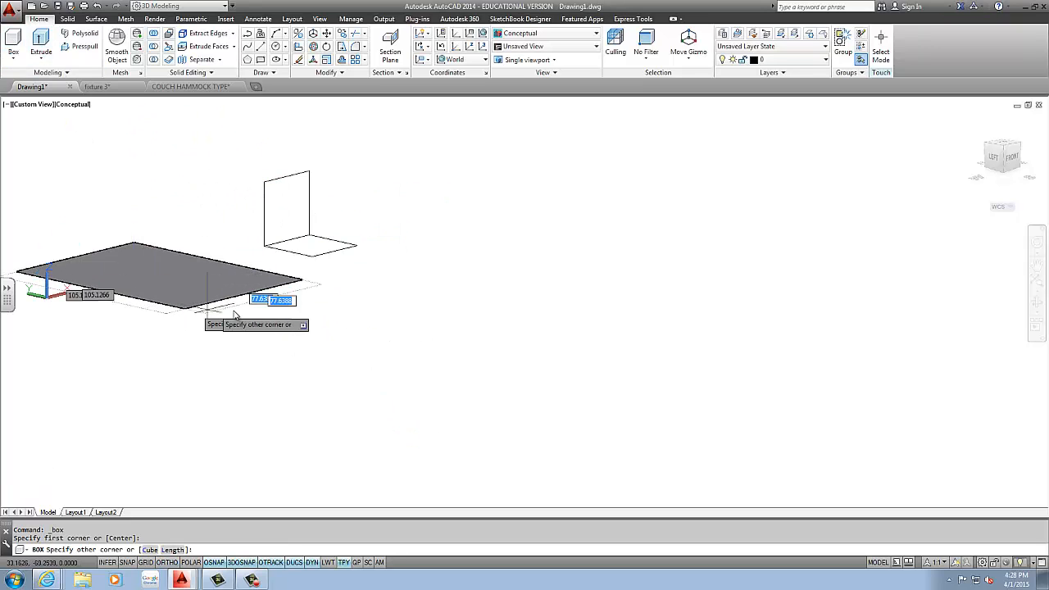
{"action": "left_click", "coordinate": [123, 326]}
{"action": "key", "text": "Escape"}
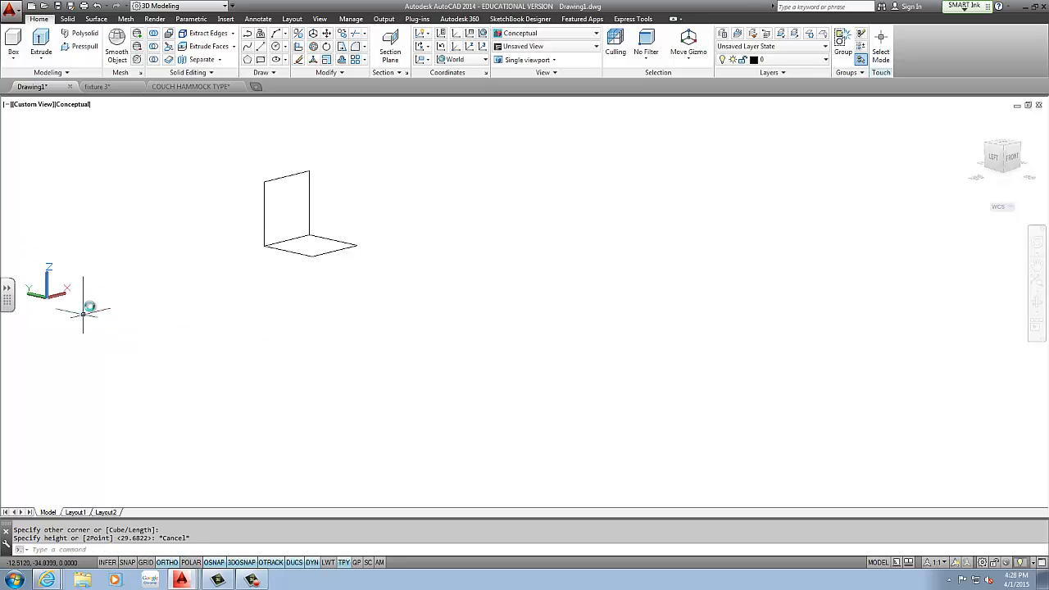
Step: Draw a thin, flat box as a large slab in front of the two-square wireframe
{"action": "key", "text": "Return"}
{"action": "left_click", "coordinate": [207, 274]}
{"action": "left_click", "coordinate": [215, 375]}
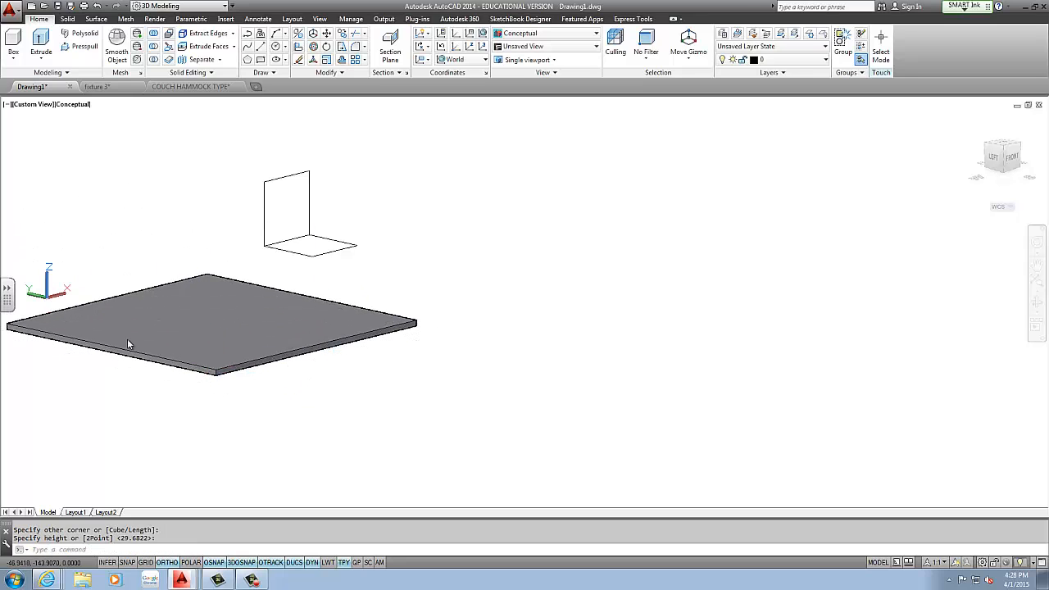
{"action": "key", "text": "Escape"}
{"action": "middle_click_drag", "start_coordinate": [35, 288], "coordinate": [135, 293]}
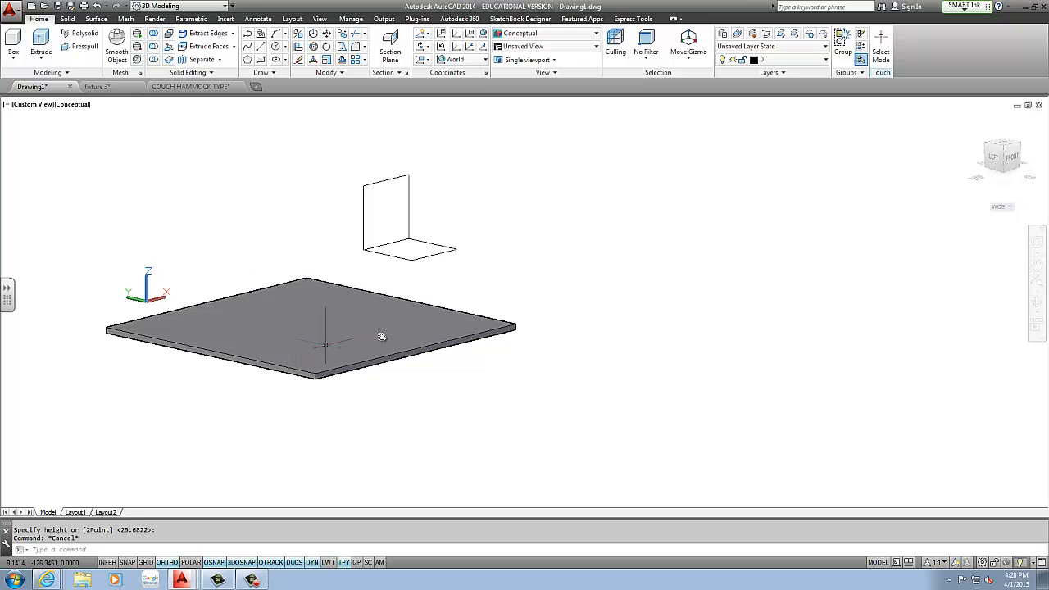
{"action": "left_click", "coordinate": [331, 323]}
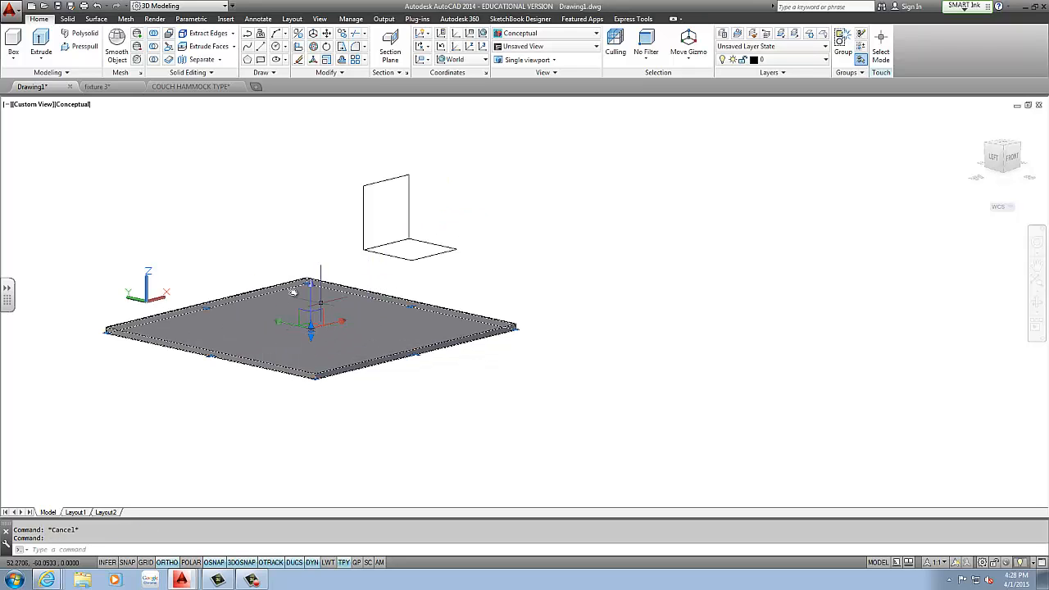
{"action": "key", "text": "Escape"}
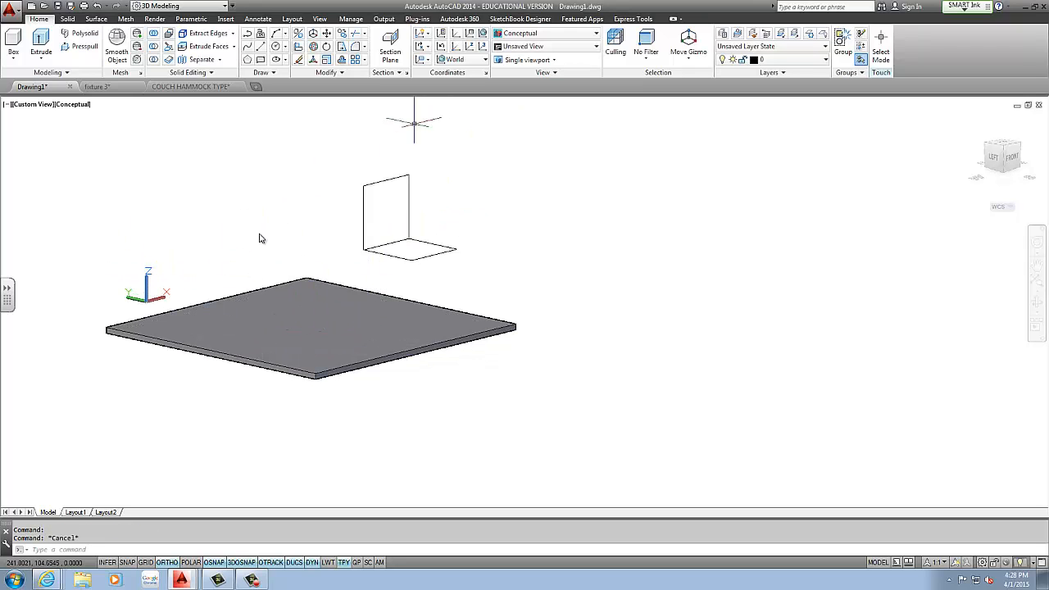
Step: Reorient the UCS so its X axis points vertically upward
{"action": "left_click", "coordinate": [166, 297]}
{"action": "left_click", "coordinate": [162, 245]}
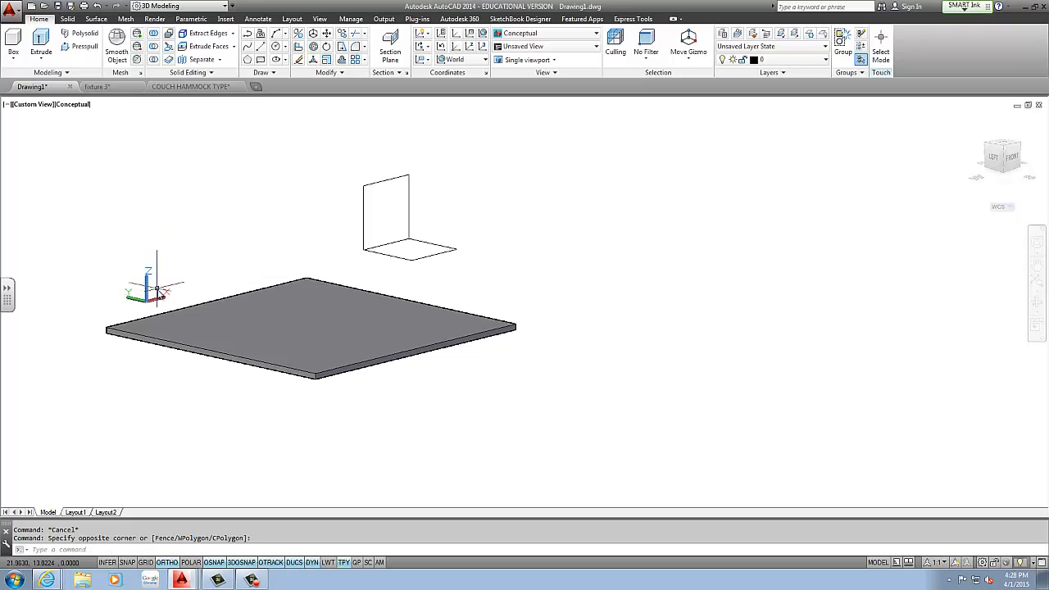
{"action": "left_click", "coordinate": [155, 292]}
{"action": "left_click", "coordinate": [158, 296]}
{"action": "left_click", "coordinate": [159, 298]}
{"action": "left_click", "coordinate": [164, 298]}
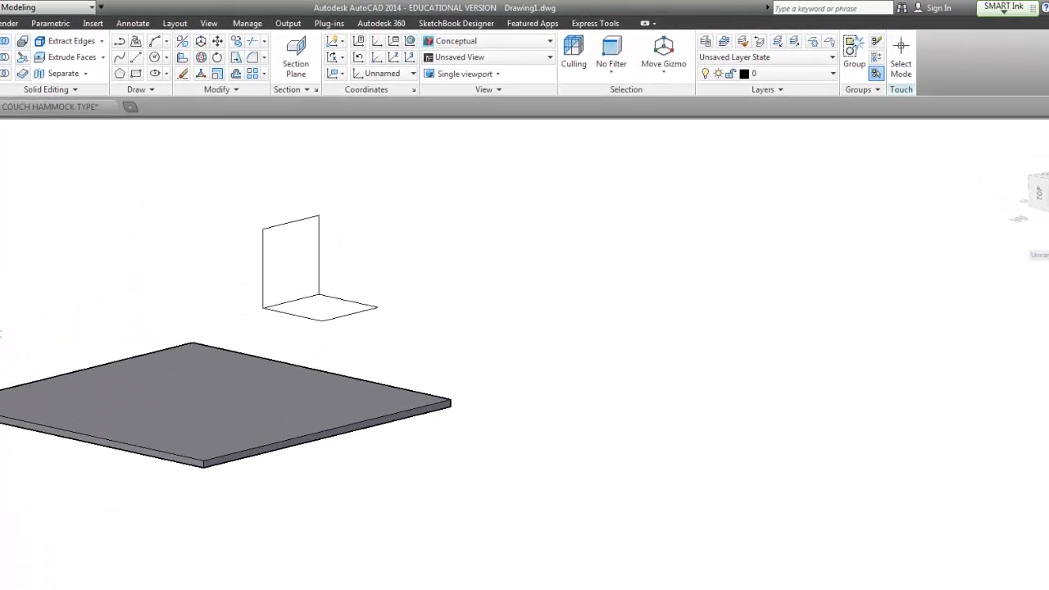
Step: Rotate the flat slab 270 degrees about the Y axis with the Rotate Gizmo so it stands upright
{"action": "left_click", "coordinate": [199, 359]}
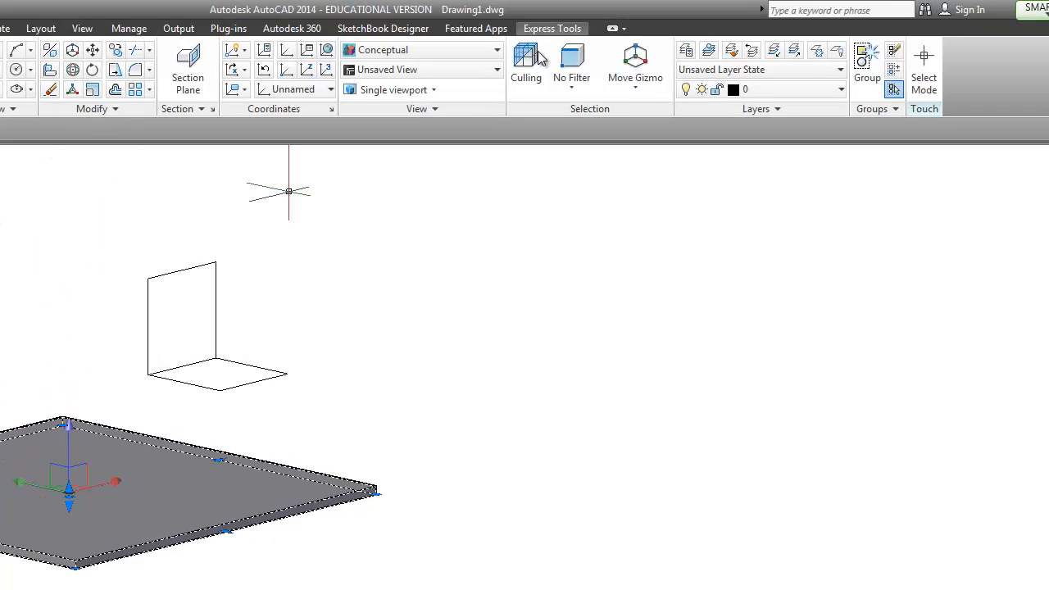
{"action": "left_click", "coordinate": [614, 90]}
{"action": "left_click", "coordinate": [623, 150]}
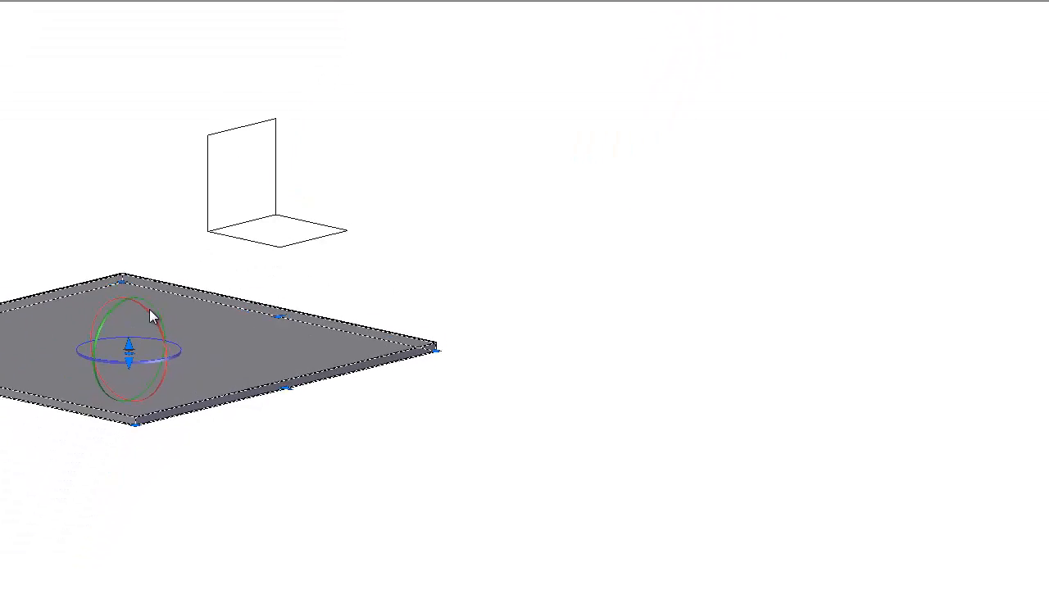
{"action": "left_click", "coordinate": [162, 205]}
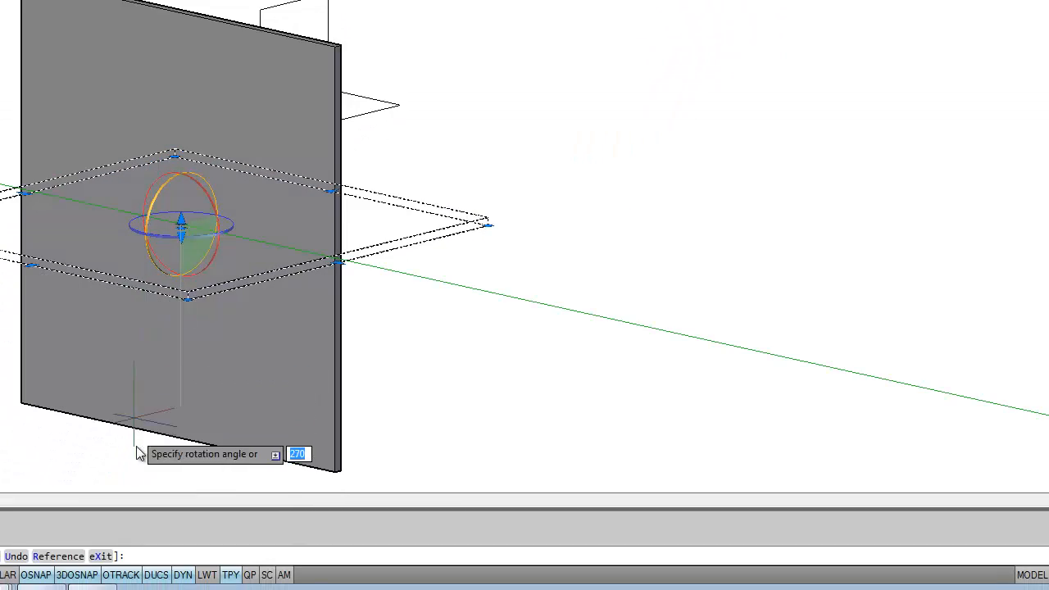
{"action": "left_click", "coordinate": [136, 443]}
{"action": "key", "text": "Escape"}
Step: Examine the upright slab's orientation relative to the UCS axes and the two-square wireframe in a straight-on view
{"action": "middle_click_drag", "start_coordinate": [54, 243], "coordinate": [162, 232], "text": "shift"}
{"action": "scroll", "coordinate": [90, 189], "scroll_direction": "up", "scroll_amount": 2}
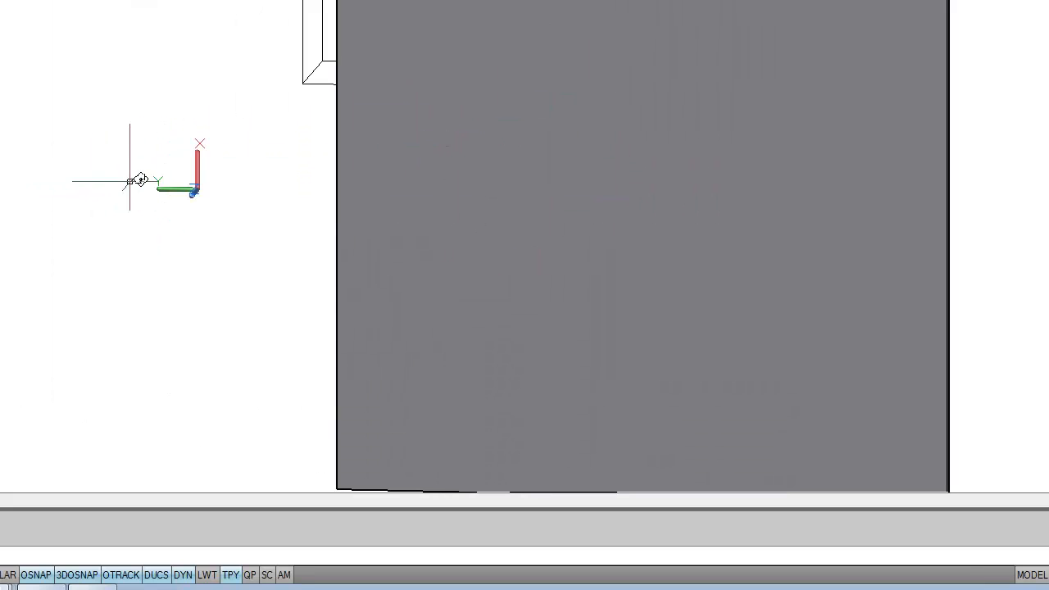
{"action": "scroll", "coordinate": [350, 156], "scroll_direction": "down", "scroll_amount": 4}
{"action": "middle_click_drag", "start_coordinate": [344, 141], "coordinate": [19, 154]}
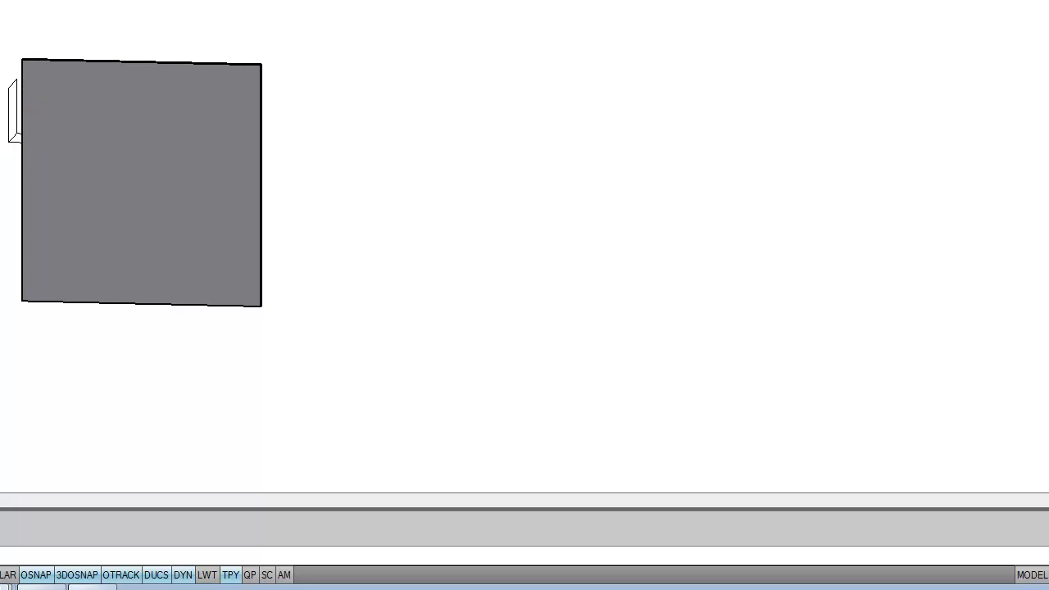
{"action": "middle_click_drag", "start_coordinate": [0, 158], "coordinate": [188, 154]}
{"action": "scroll", "coordinate": [28, 175], "scroll_direction": "up", "scroll_amount": 6}
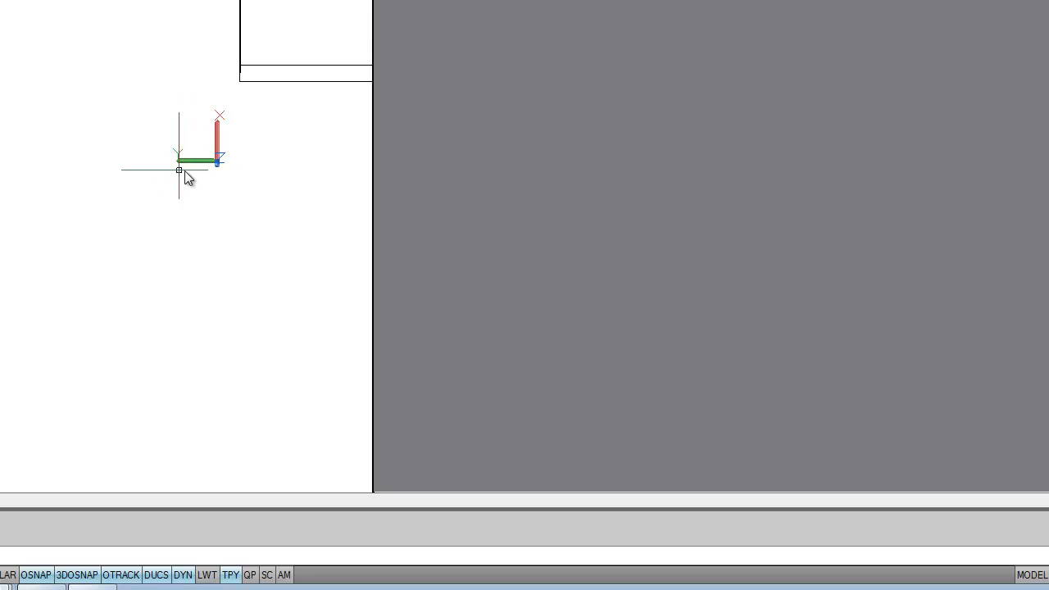
{"action": "mouse_move", "coordinate": [258, 175]}
{"action": "middle_mouse_down", "text": "shift"}
{"action": "mouse_move", "coordinate": [257, 164]}
{"action": "mouse_move", "coordinate": [261, 172]}
{"action": "middle_mouse_up", "text": "shift"}
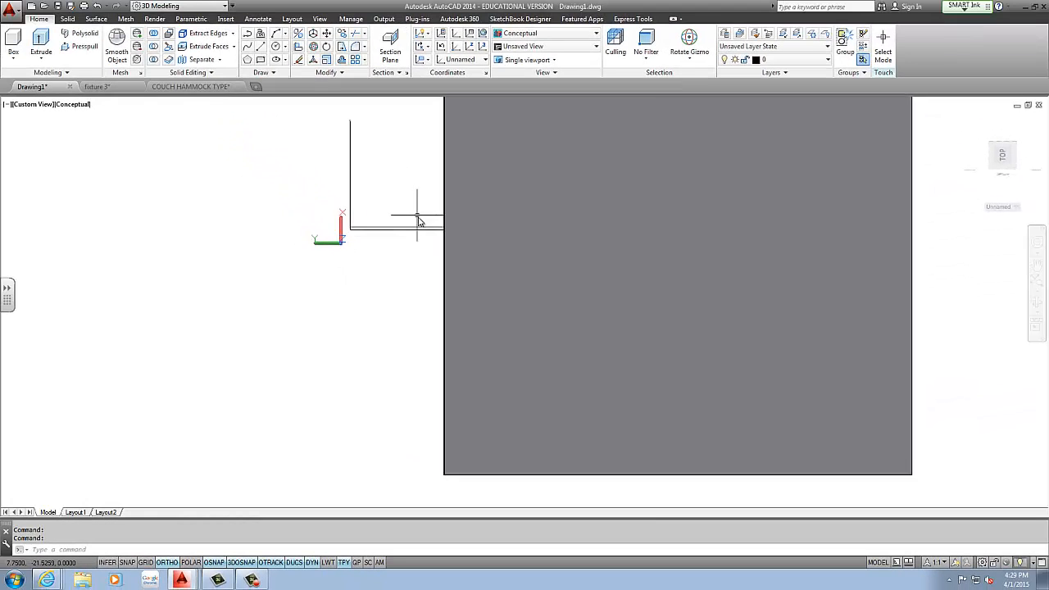
Step: Delete the upright slab, keeping only the two-square wireframe
{"action": "scroll", "coordinate": [651, 199], "scroll_direction": "down", "scroll_amount": 2}
{"action": "middle_click_drag", "start_coordinate": [650, 199], "coordinate": [585, 234]}
{"action": "left_click", "coordinate": [726, 140]}
{"action": "left_click", "coordinate": [686, 176]}
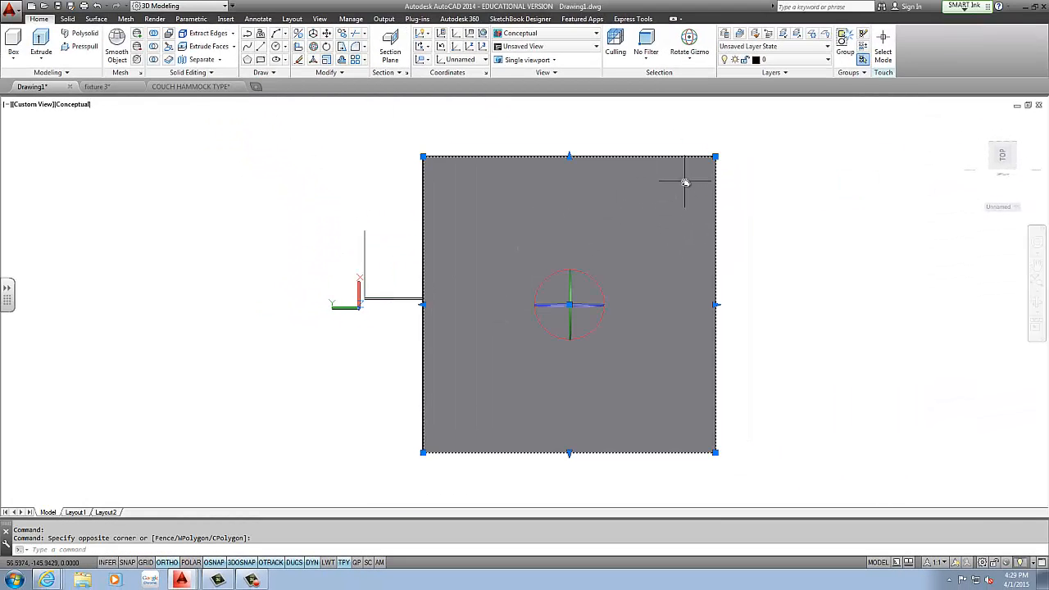
{"action": "key", "text": "Delete"}
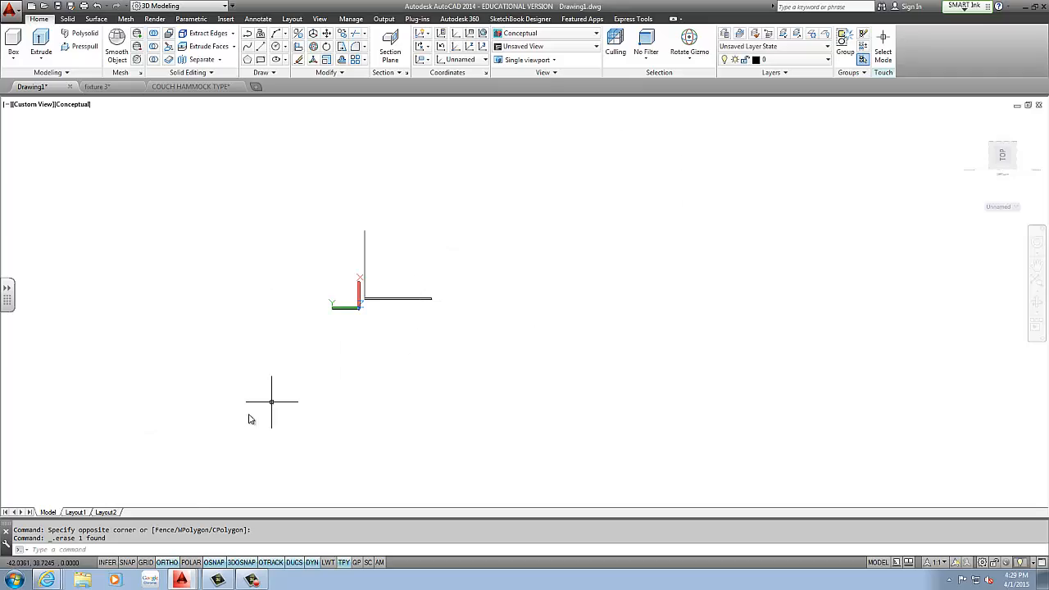
Step: Turn on the grid and redirect the UCS Y axis so the working plane is parallel to the vertical square
{"action": "left_click", "coordinate": [145, 562]}
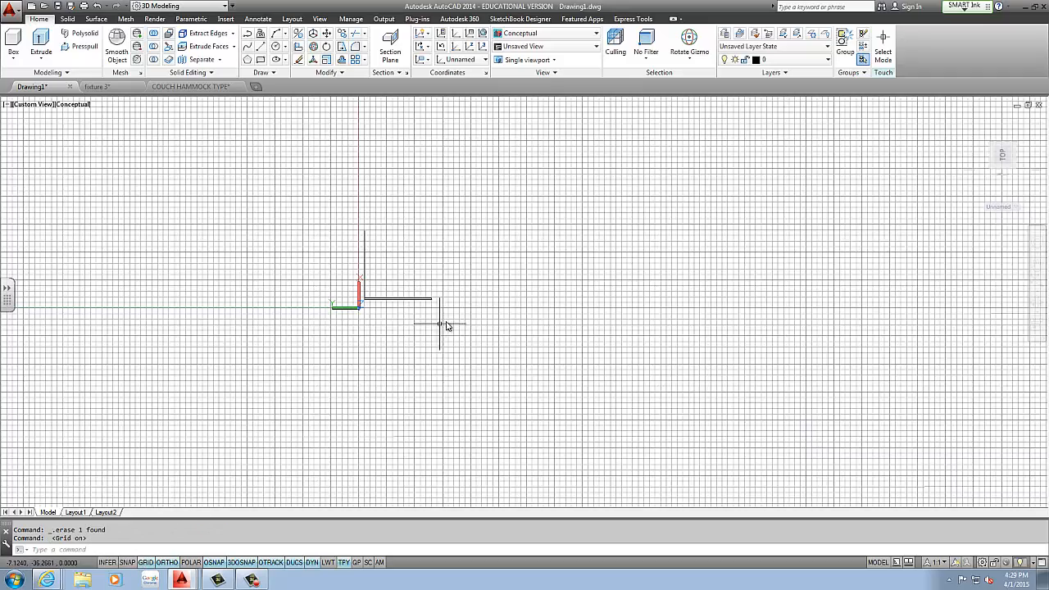
{"action": "middle_click_drag", "start_coordinate": [445, 328], "coordinate": [380, 302], "text": "shift"}
{"action": "scroll", "coordinate": [382, 318], "scroll_direction": "down", "scroll_amount": 5}
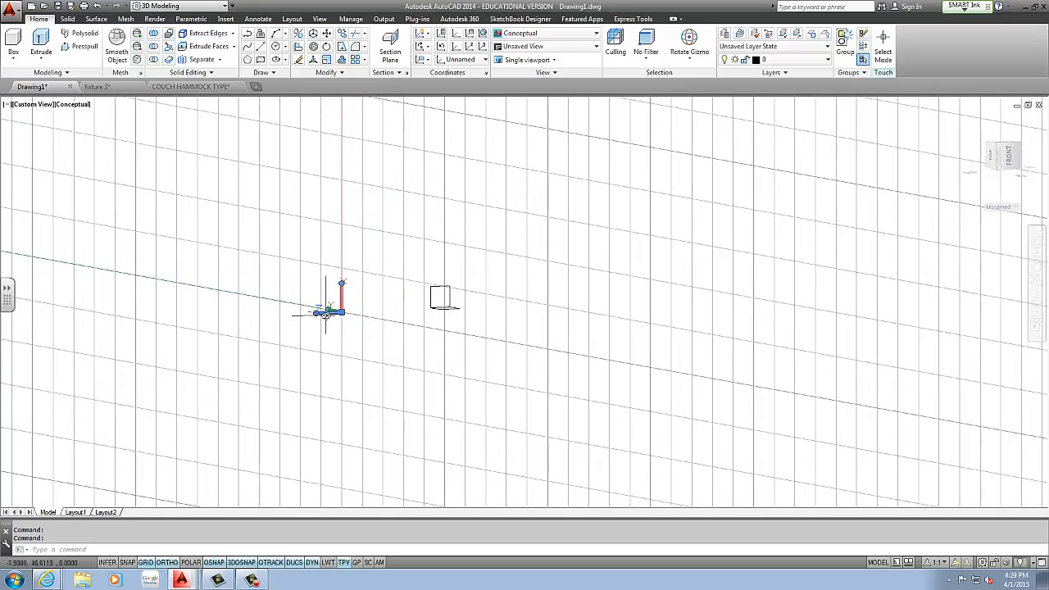
{"action": "left_click", "coordinate": [330, 308]}
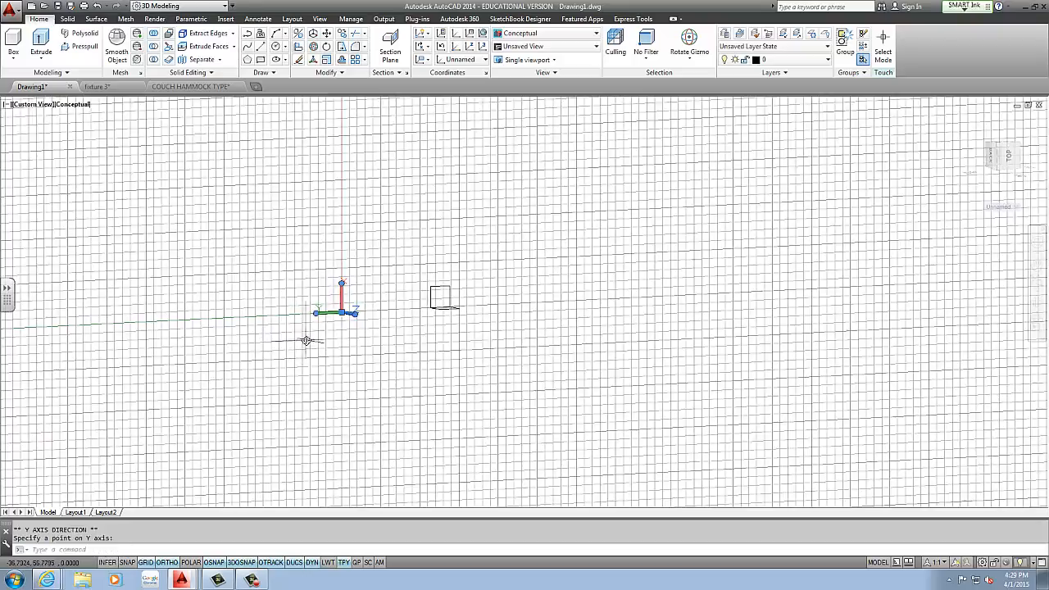
{"action": "key", "text": "Escape"}
Step: Redirect the UCS Y axis along the horizontal square's depth, making the working plane parallel to the seat's side profile
{"action": "middle_click_drag", "start_coordinate": [391, 318], "coordinate": [354, 300], "text": "shift"}
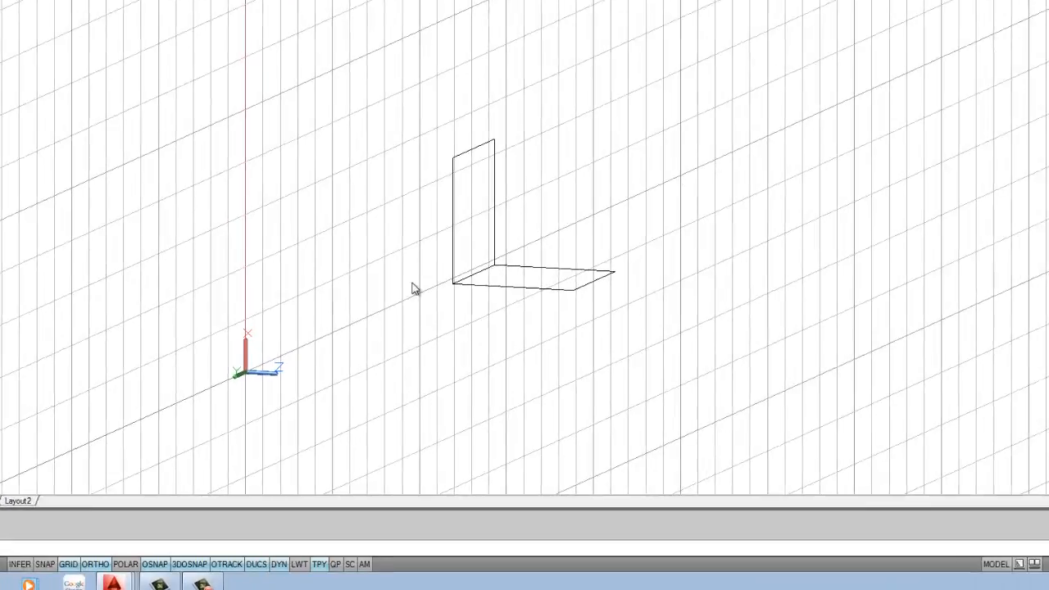
{"action": "scroll", "coordinate": [422, 335], "scroll_direction": "down", "scroll_amount": 2}
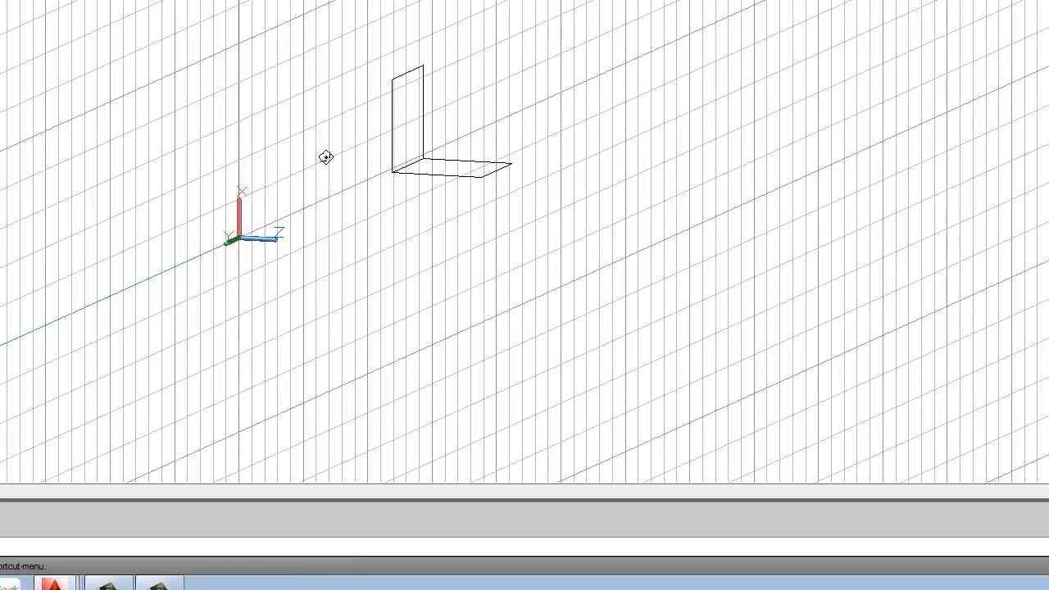
{"action": "middle_click_drag", "start_coordinate": [326, 159], "coordinate": [360, 164], "text": "shift"}
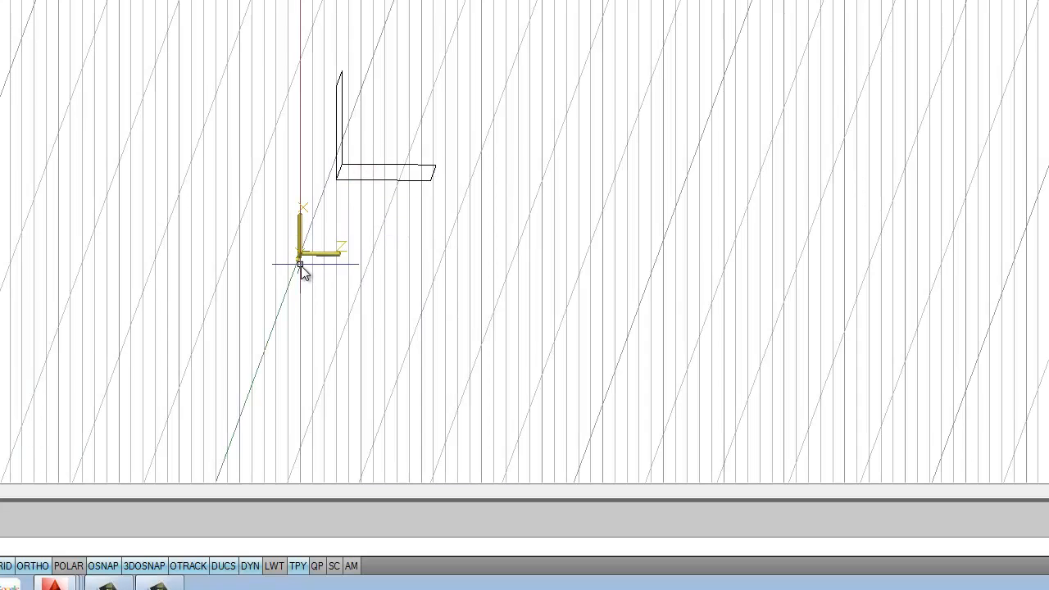
{"action": "left_click", "coordinate": [300, 264]}
{"action": "left_click", "coordinate": [348, 270]}
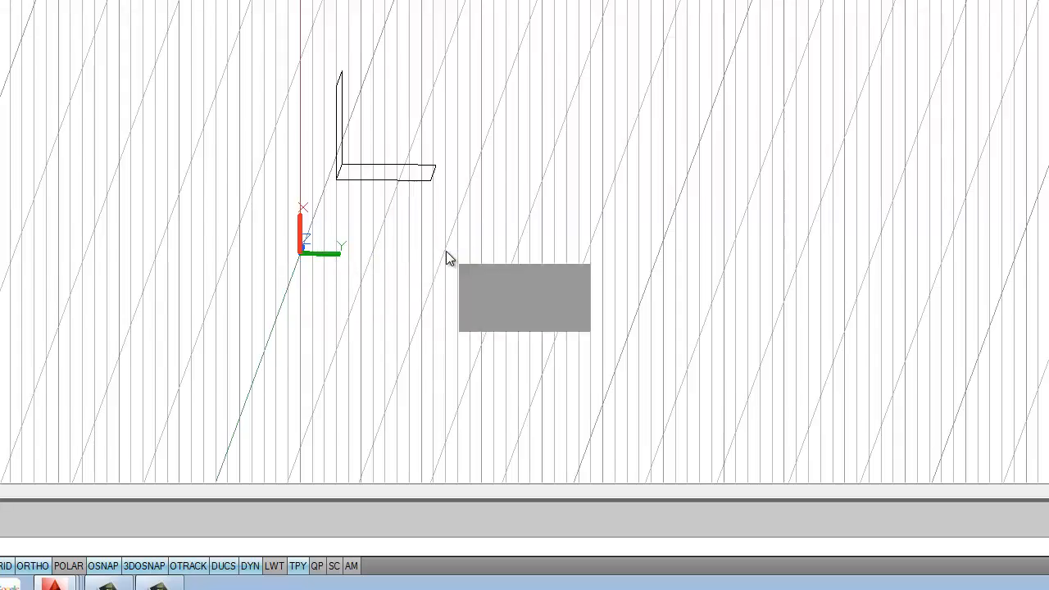
{"action": "middle_click_drag", "start_coordinate": [468, 255], "coordinate": [302, 263], "text": "shift"}
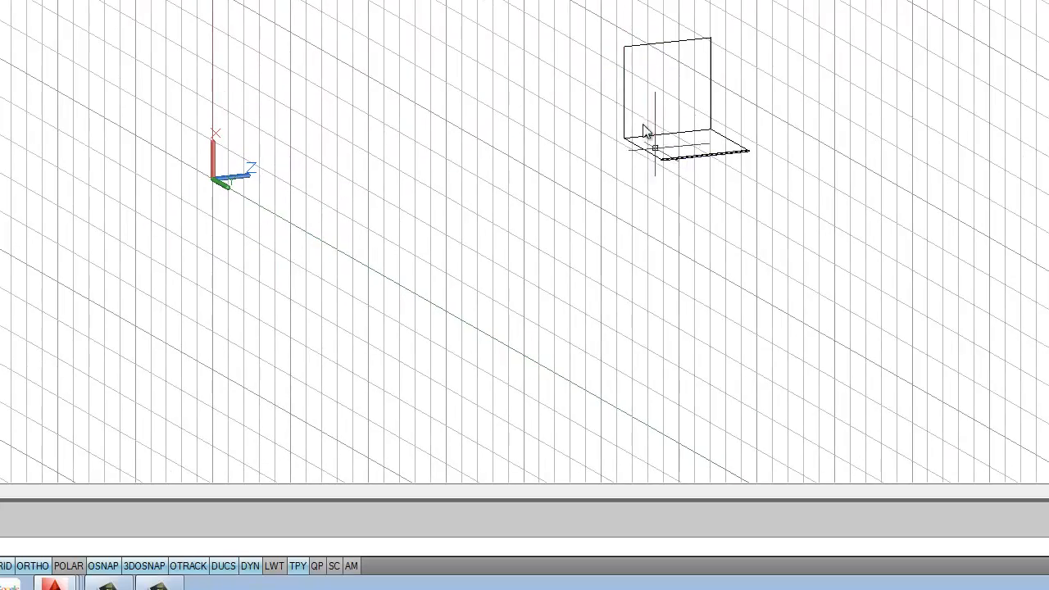
{"action": "middle_click_drag", "start_coordinate": [560, 100], "coordinate": [683, 110], "text": "shift"}
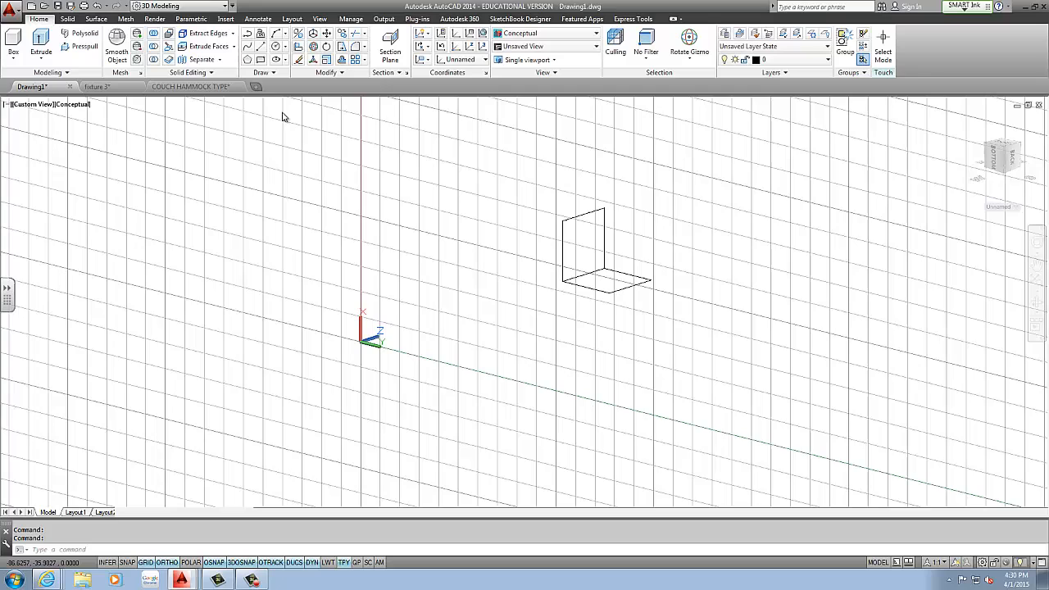
Step: Switch to COUCH HAMMOCK TYPE and examine the side curve of the detached plaid surface
{"action": "left_click", "coordinate": [219, 87]}
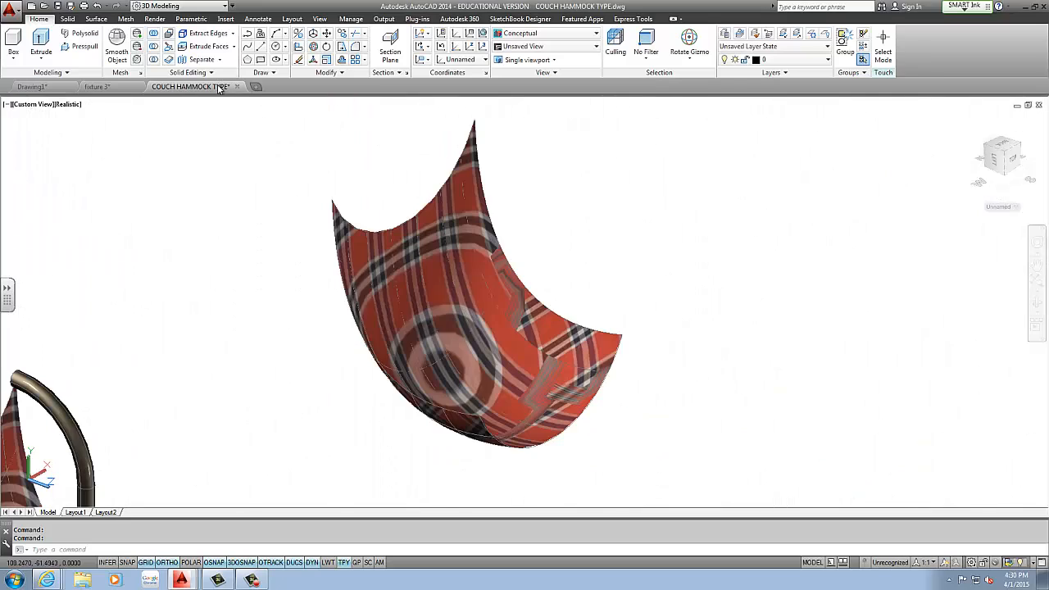
{"action": "middle_click_drag", "start_coordinate": [416, 327], "coordinate": [484, 302], "text": "shift"}
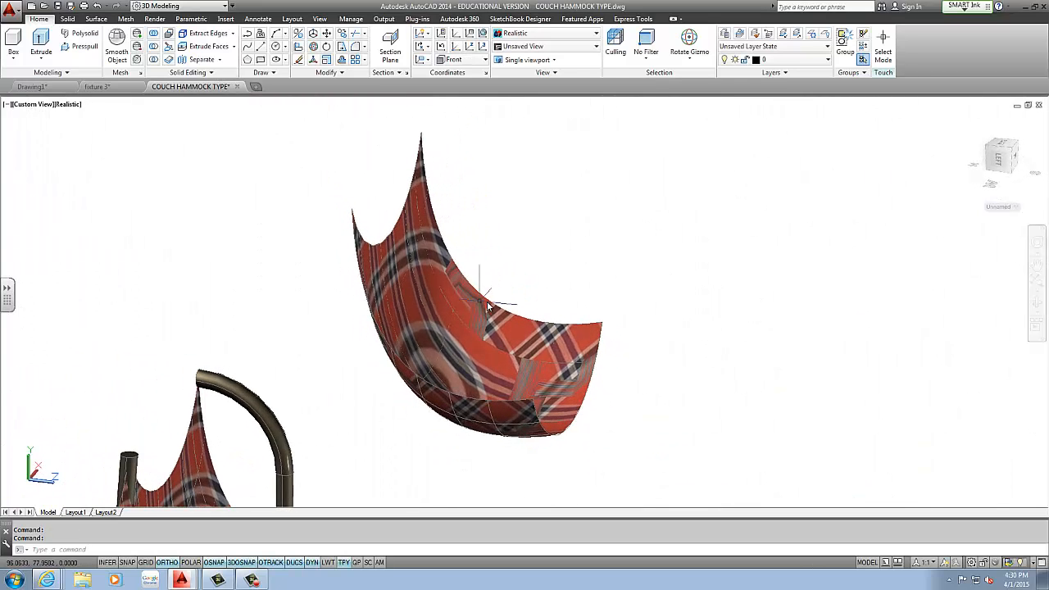
{"action": "left_click", "coordinate": [484, 303]}
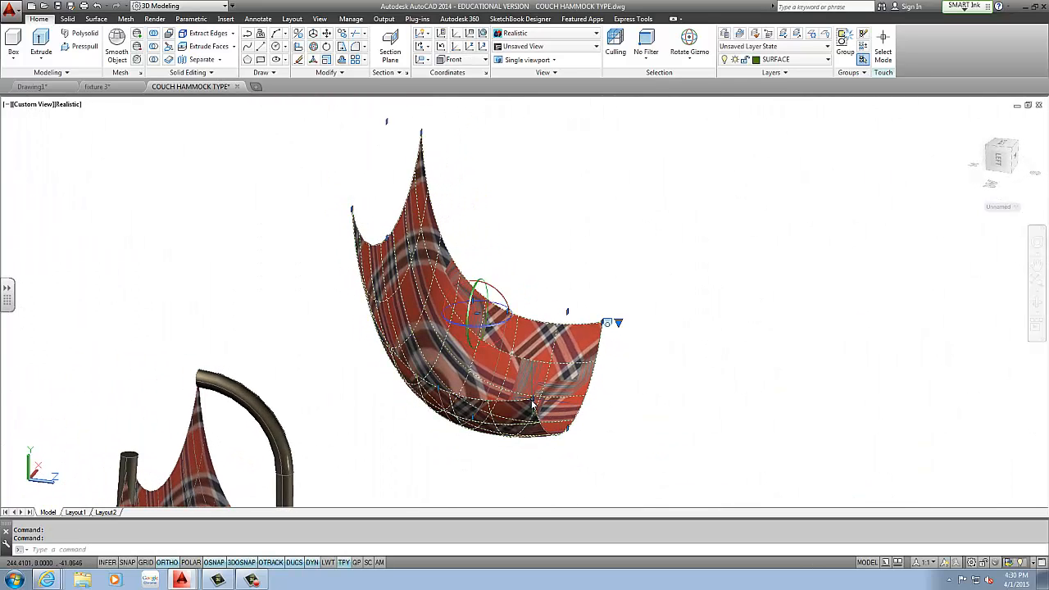
{"action": "key", "text": "Escape"}
{"action": "key", "text": "Escape"}
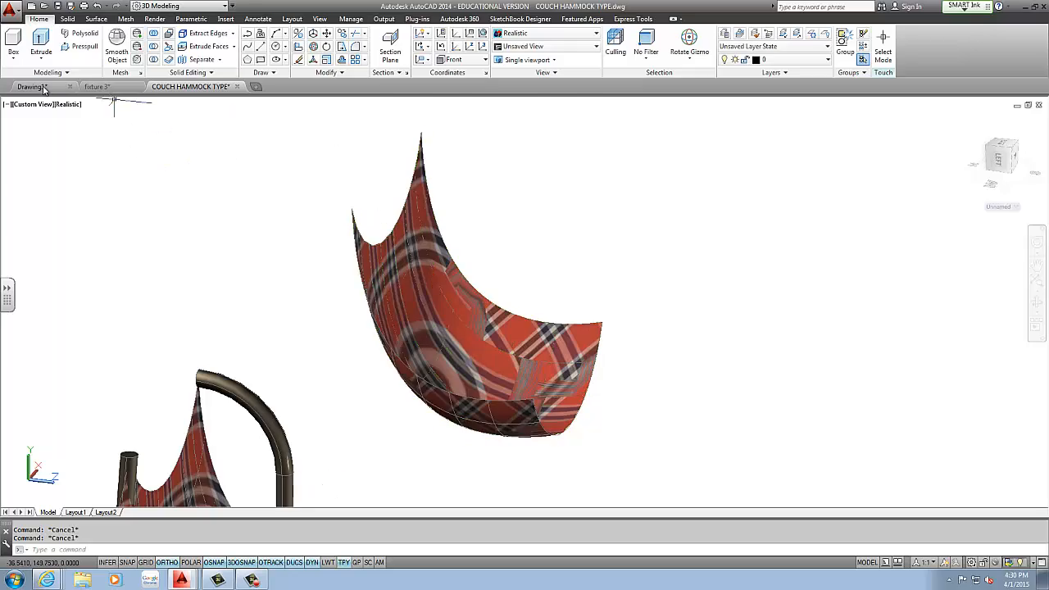
Step: Switch back to the two-square wireframe in Drawing1
{"action": "left_click", "coordinate": [43, 89]}
{"action": "scroll", "coordinate": [586, 249], "scroll_direction": "down", "scroll_amount": 6}
{"action": "scroll", "coordinate": [589, 252], "scroll_direction": "up", "scroll_amount": 8}
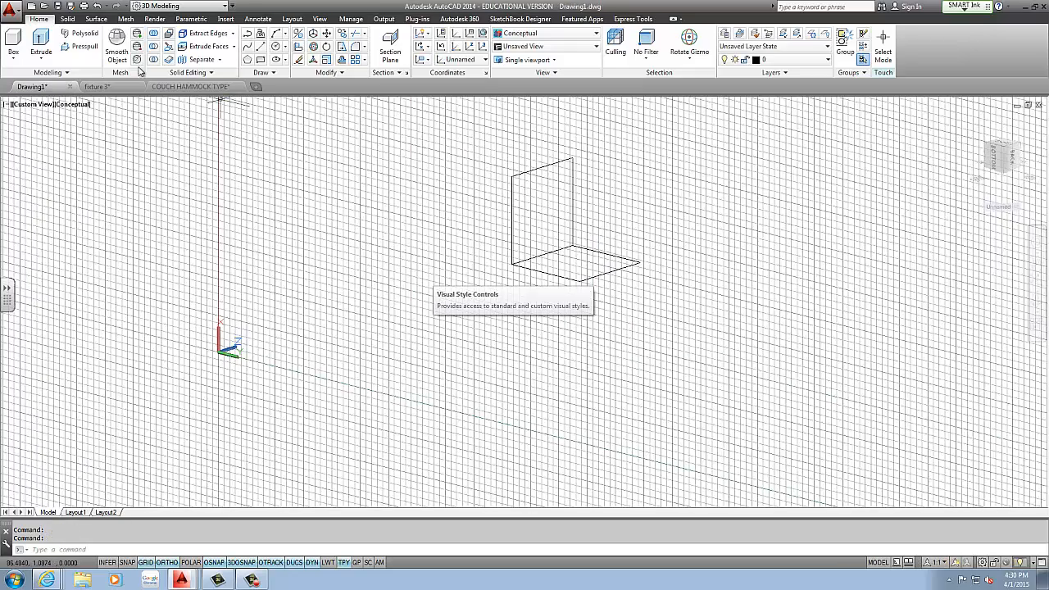
Step: With Ortho off, try to draw a three-point spline from the vertical square's upper corner to the horizontal square's outer corner
{"action": "left_click", "coordinate": [247, 51]}
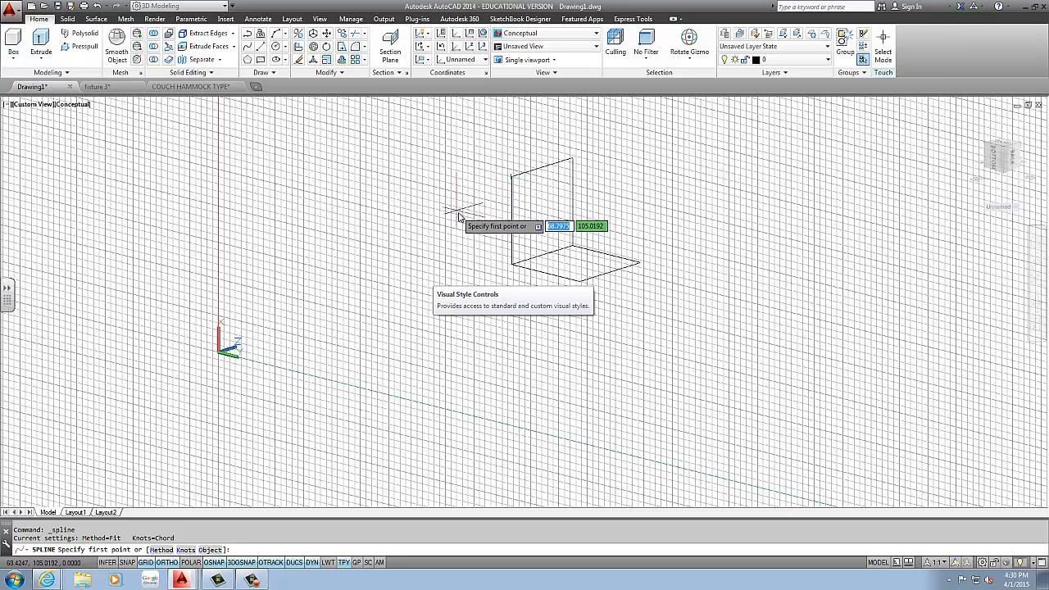
{"action": "left_click", "coordinate": [530, 198]}
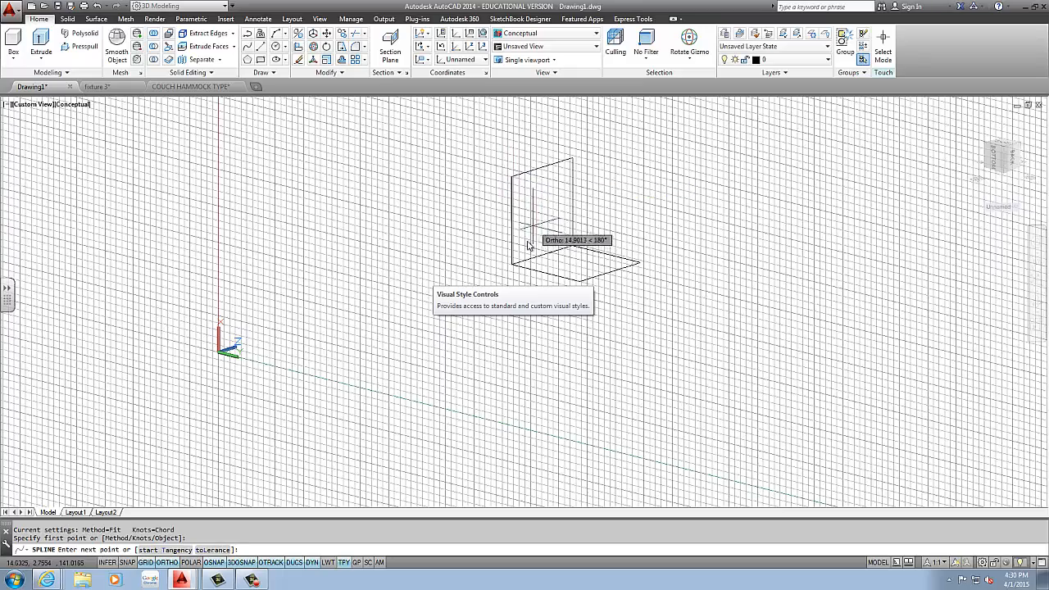
{"action": "middle_click_drag", "start_coordinate": [531, 241], "coordinate": [548, 239], "text": "shift"}
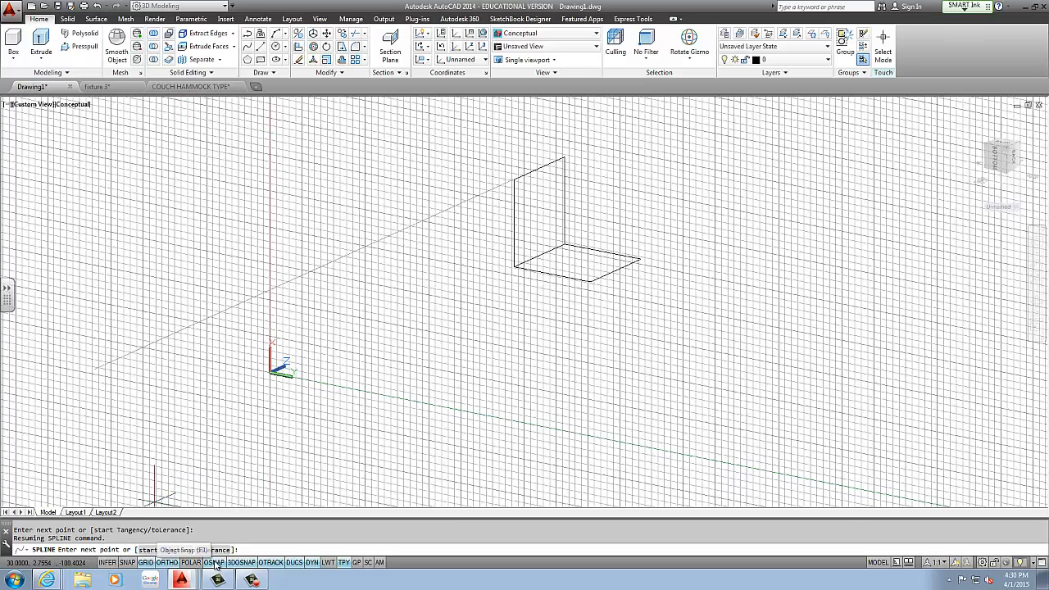
{"action": "left_click", "coordinate": [168, 563]}
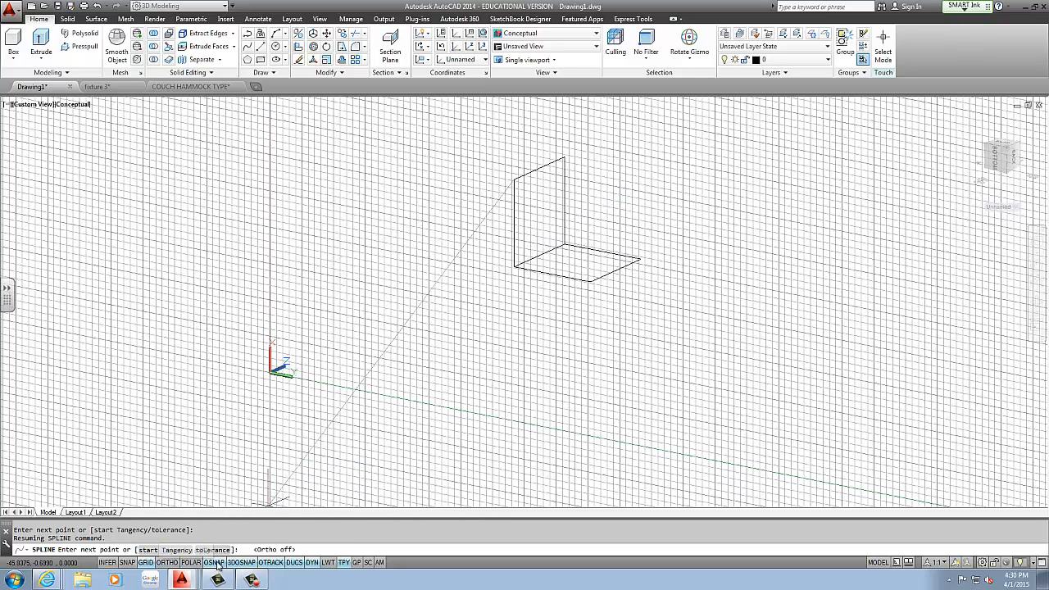
{"action": "scroll", "coordinate": [537, 242], "scroll_direction": "up", "scroll_amount": 3}
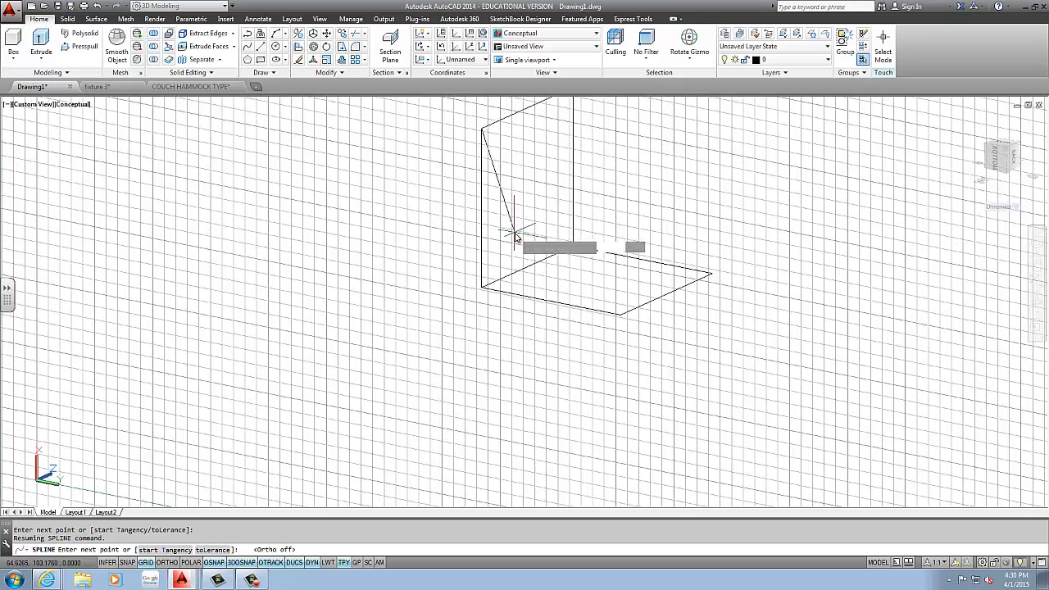
{"action": "left_click", "coordinate": [515, 238]}
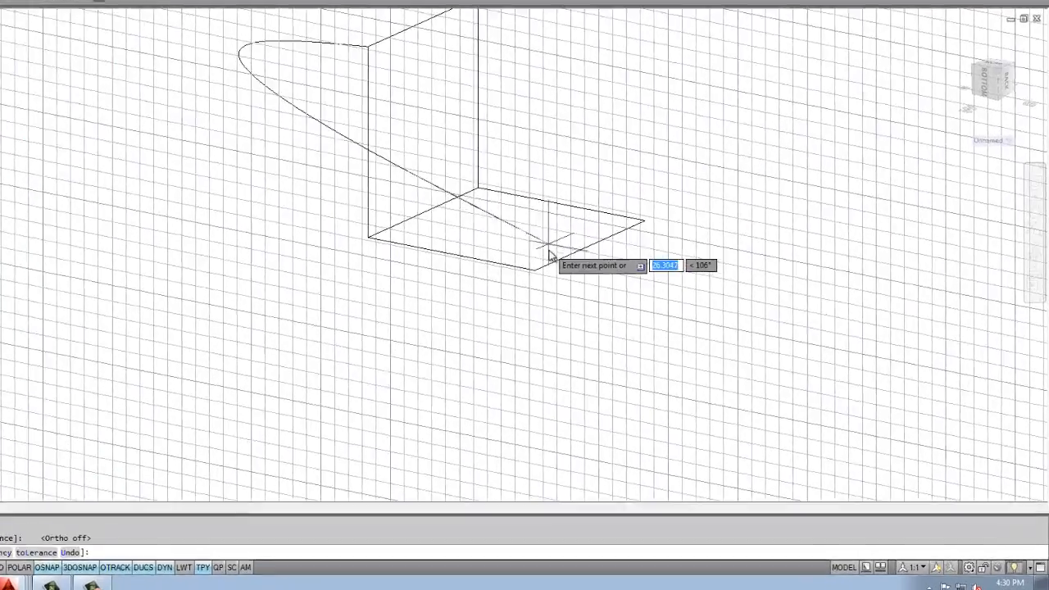
{"action": "left_click", "coordinate": [536, 271]}
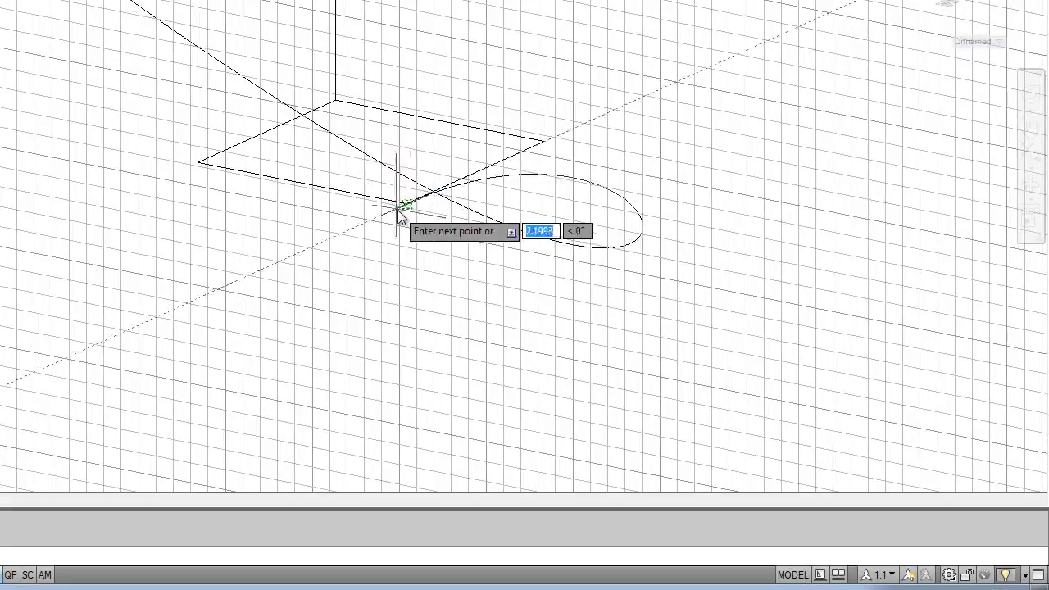
Step: Inspect the new spline's alignment with the wireframe from several angles and delete the spline
{"action": "middle_click_drag", "start_coordinate": [398, 209], "coordinate": [259, 180], "text": "shift"}
{"action": "scroll", "coordinate": [220, 219], "scroll_direction": "down", "scroll_amount": 3}
{"action": "scroll", "coordinate": [220, 218], "scroll_direction": "down", "scroll_amount": 5}
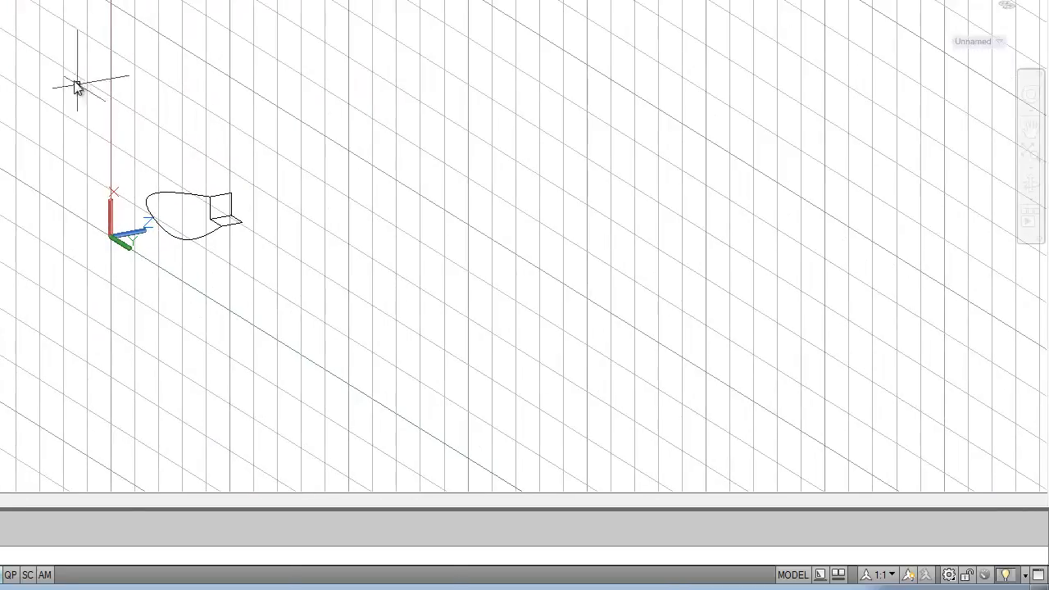
{"action": "middle_click_drag", "start_coordinate": [187, 193], "coordinate": [96, 199], "text": "shift"}
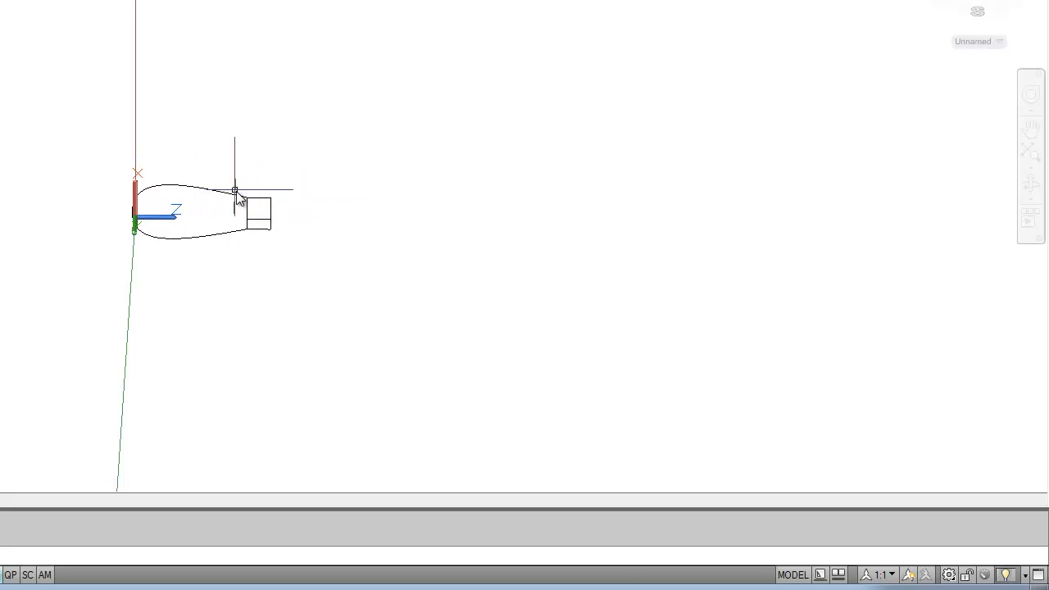
{"action": "middle_click_drag", "start_coordinate": [244, 246], "coordinate": [374, 263], "text": "shift"}
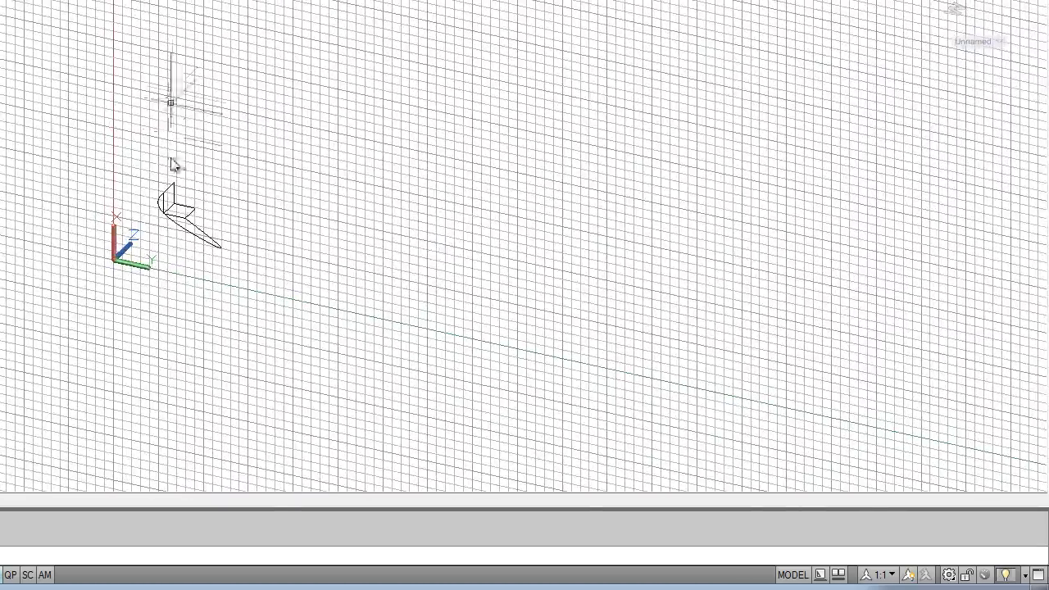
{"action": "middle_click_drag", "start_coordinate": [169, 94], "coordinate": [70, 189], "text": "shift"}
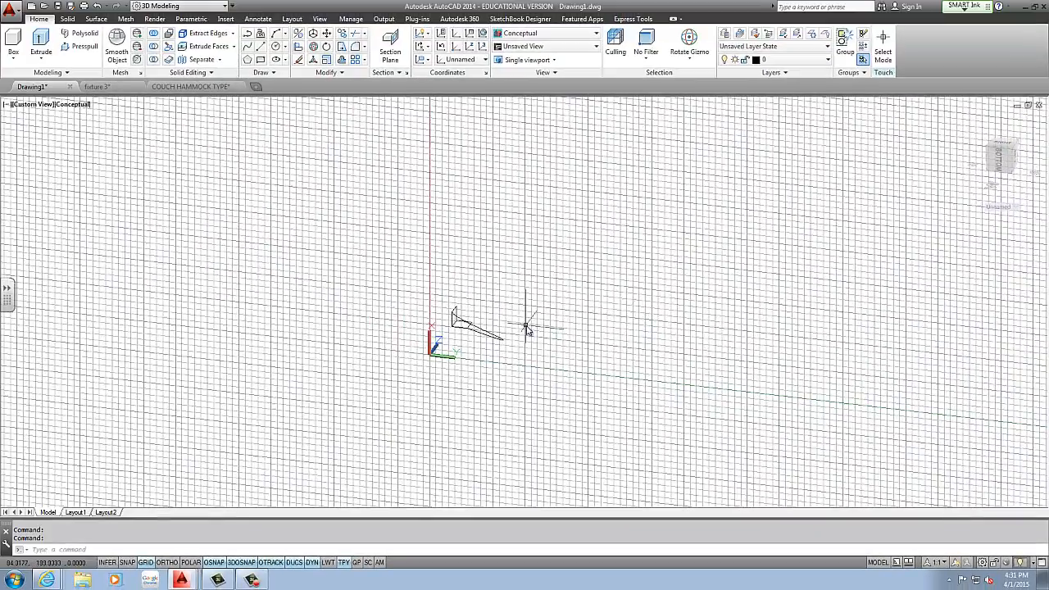
{"action": "scroll", "coordinate": [513, 332], "scroll_direction": "up", "scroll_amount": 4}
{"action": "left_click", "coordinate": [494, 324]}
{"action": "left_click", "coordinate": [469, 347]}
{"action": "key", "text": "Delete"}
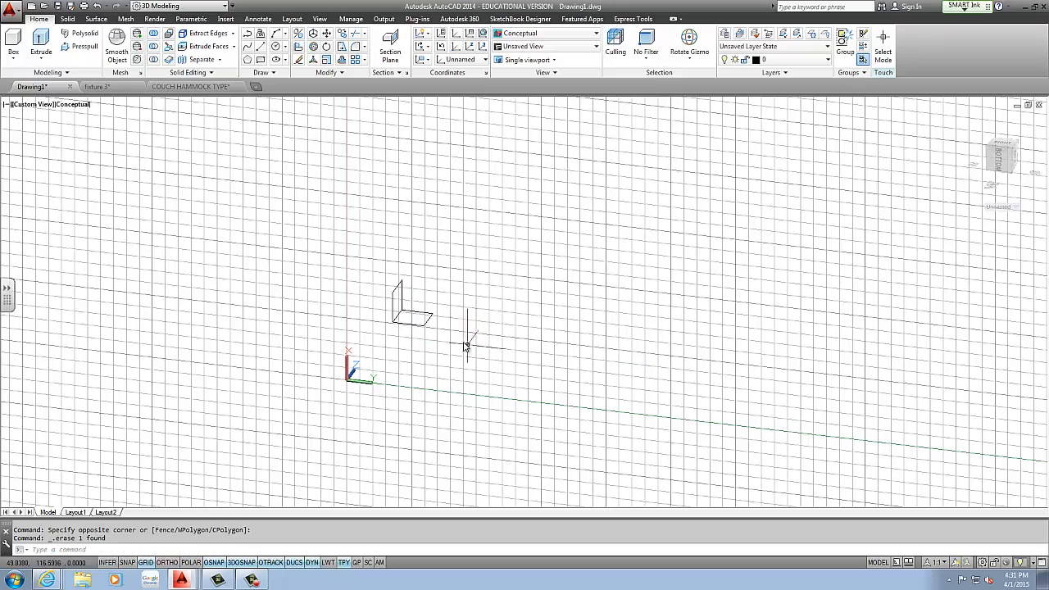
Step: Move the UCS origin to the corner where the two squares meet, putting the working plane on the seat's side
{"action": "middle_click_drag", "start_coordinate": [562, 325], "coordinate": [495, 316], "text": "shift"}
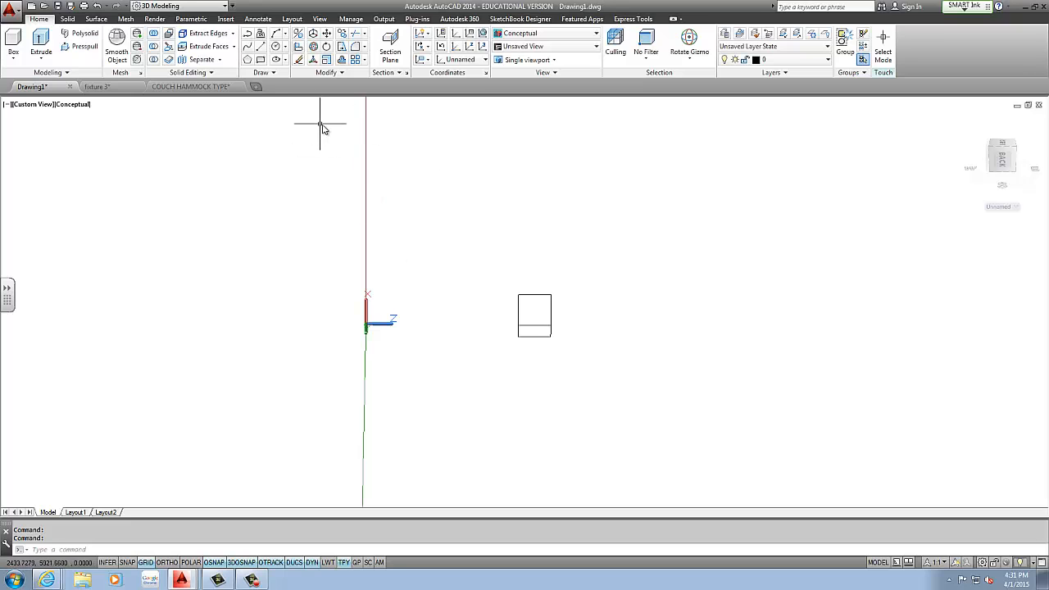
{"action": "left_click", "coordinate": [486, 60]}
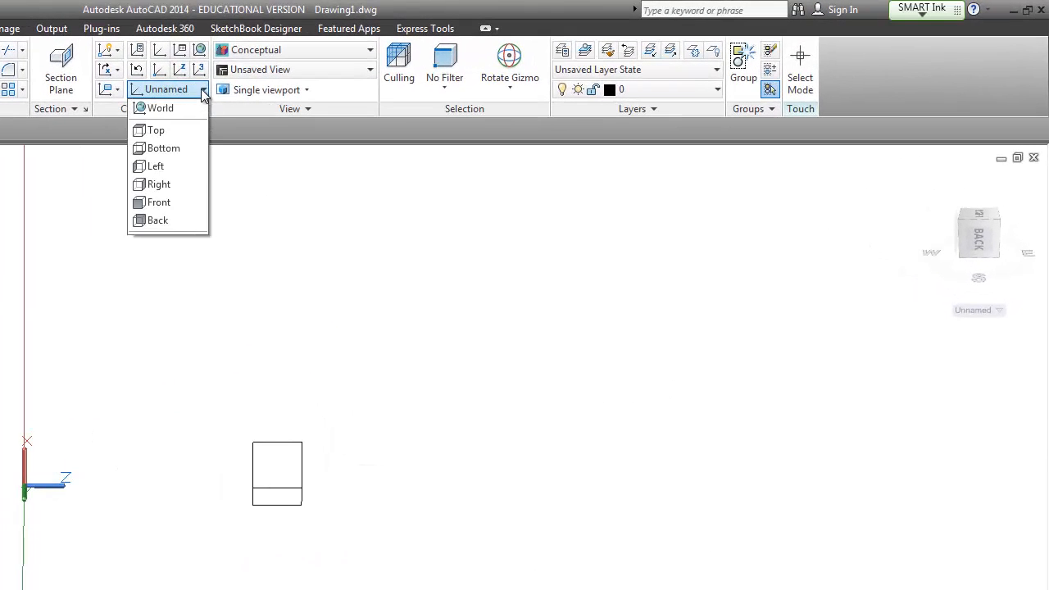
{"action": "left_click", "coordinate": [202, 90]}
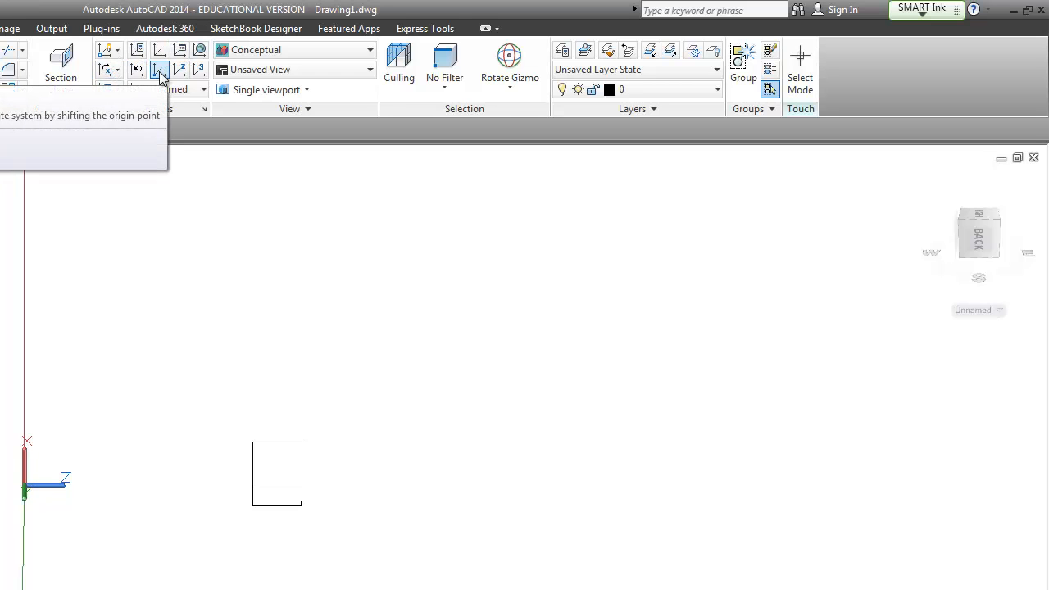
{"action": "left_click", "coordinate": [159, 71]}
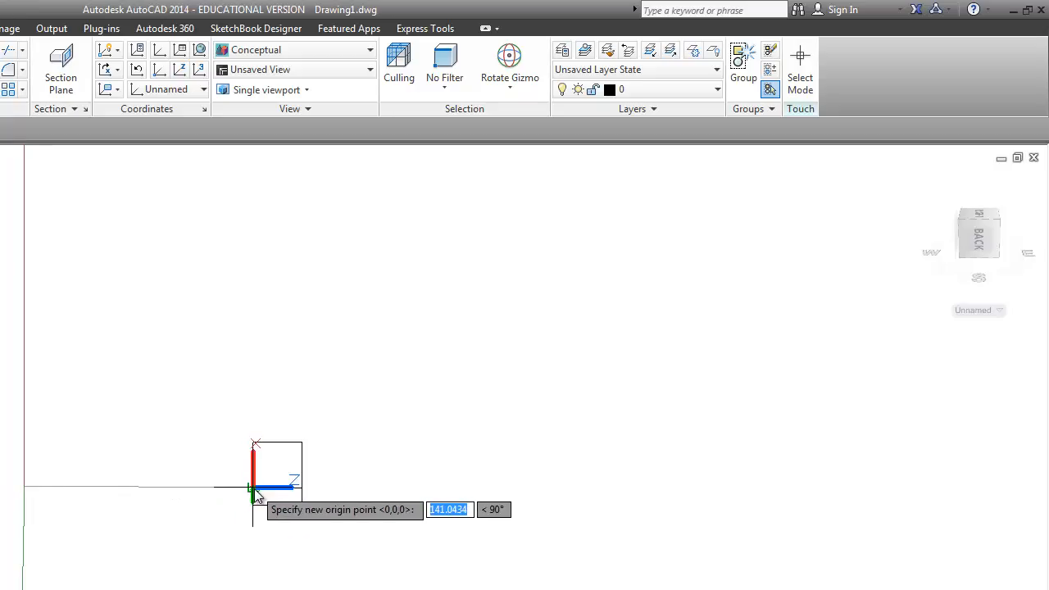
{"action": "middle_click_drag", "start_coordinate": [255, 492], "coordinate": [389, 482], "text": "shift"}
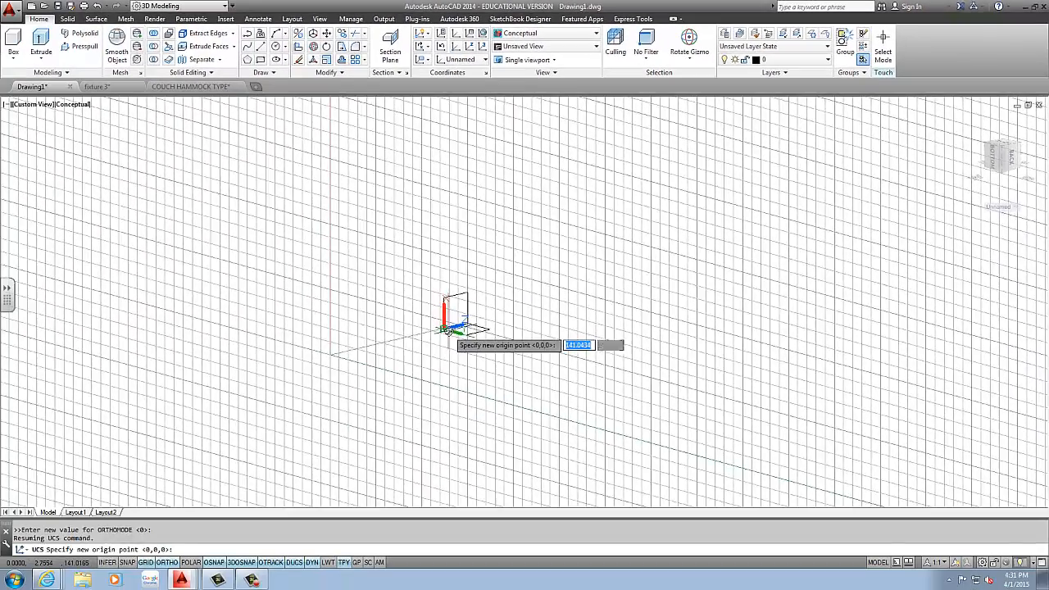
{"action": "left_click", "coordinate": [448, 330]}
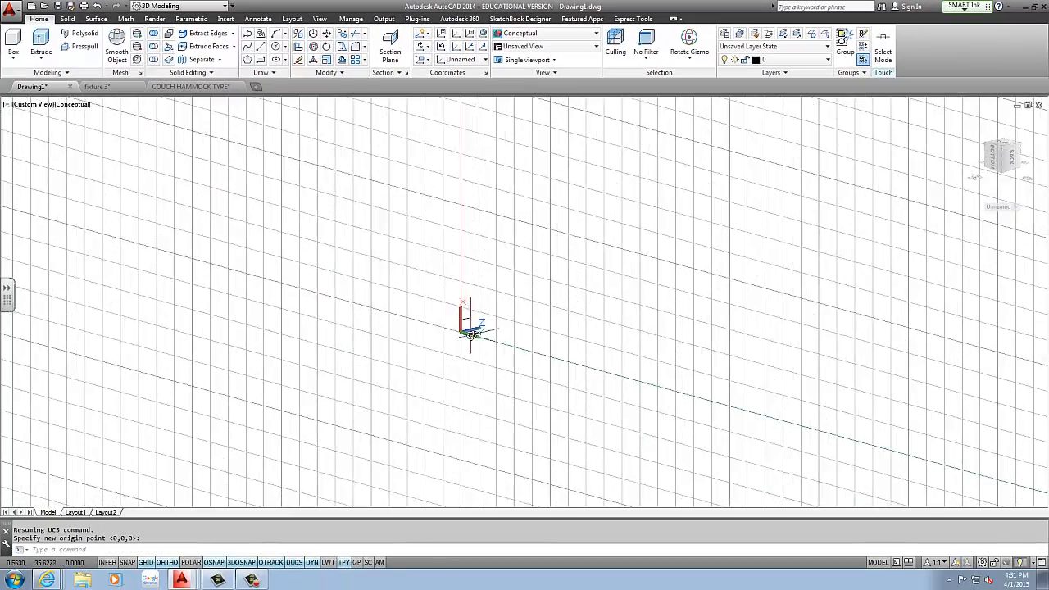
Step: With Ortho off, draw a three-point side spline from the vertical square's upper corner to the horizontal square's outer corner
{"action": "mouse_move", "coordinate": [492, 350]}
{"action": "middle_mouse_down", "text": "shift"}
{"action": "mouse_move", "coordinate": [510, 304]}
{"action": "mouse_move", "coordinate": [541, 347]}
{"action": "mouse_move", "coordinate": [454, 370]}
{"action": "mouse_move", "coordinate": [400, 368]}
{"action": "mouse_move", "coordinate": [492, 342]}
{"action": "middle_mouse_up", "text": "shift"}
{"action": "scroll", "coordinate": [470, 318], "scroll_direction": "up", "scroll_amount": 2}
{"action": "scroll", "coordinate": [471, 322], "scroll_direction": "up", "scroll_amount": 3}
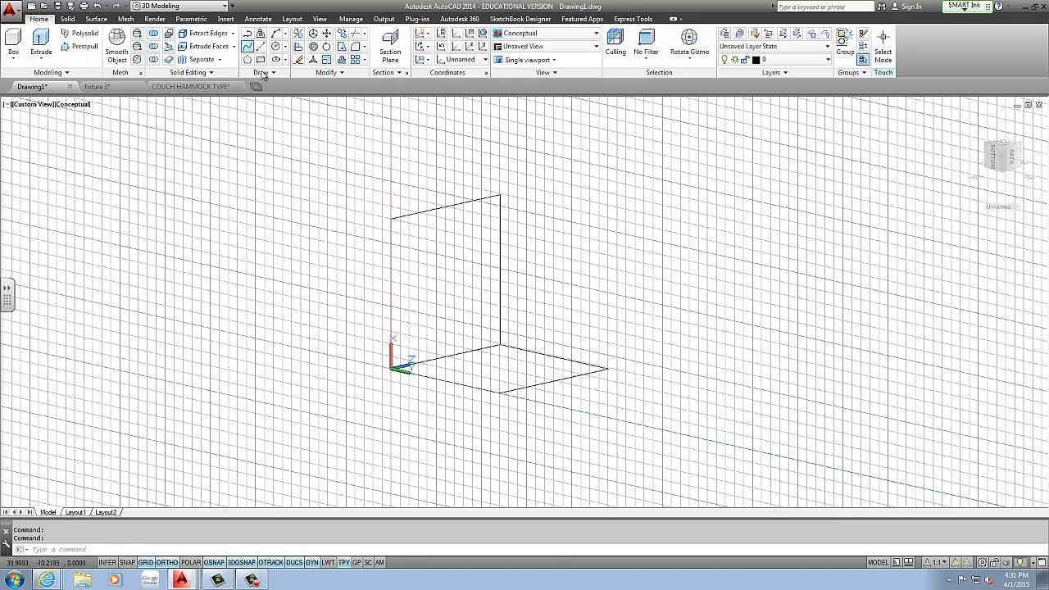
{"action": "left_click", "coordinate": [275, 33]}
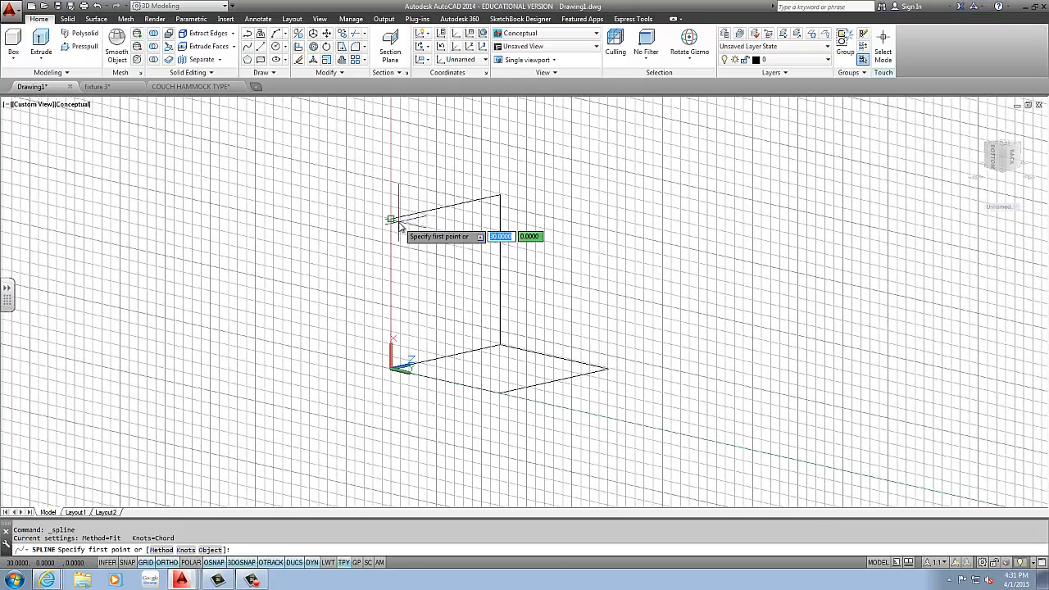
{"action": "left_click", "coordinate": [393, 219]}
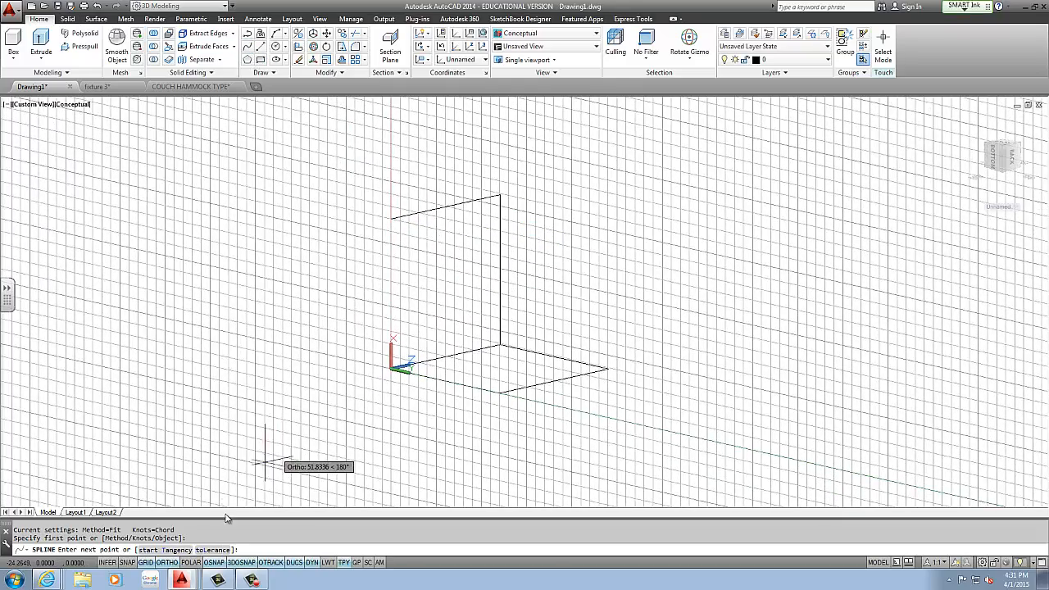
{"action": "left_click", "coordinate": [171, 563]}
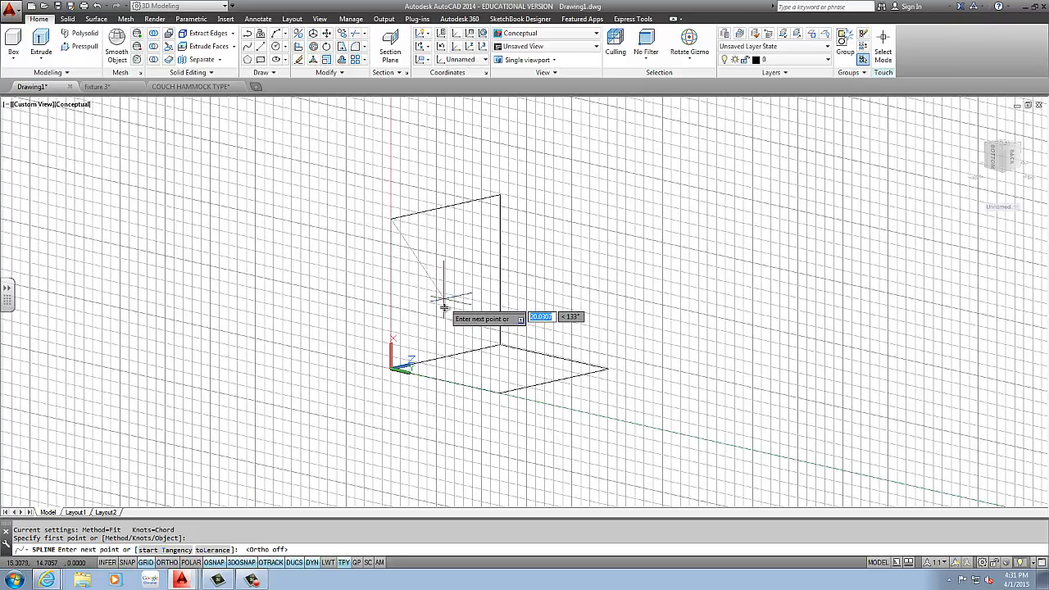
{"action": "left_click", "coordinate": [444, 308]}
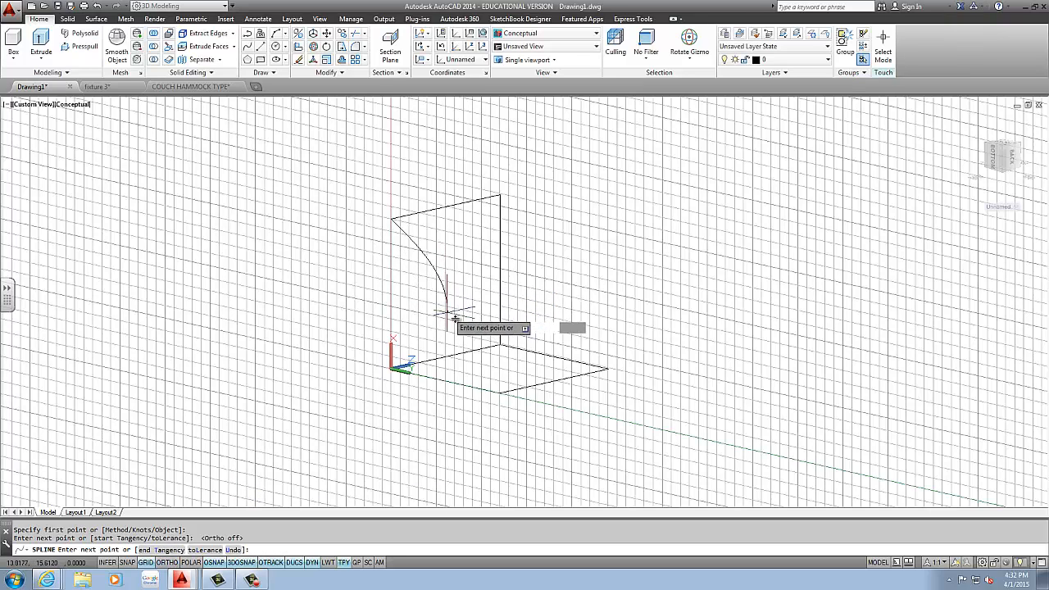
{"action": "left_click", "coordinate": [502, 393]}
{"action": "key", "text": "Return"}
Step: Stretch the side spline's middle fit point toward the squares' shared corner so the curve sags inward
{"action": "left_click", "coordinate": [445, 314]}
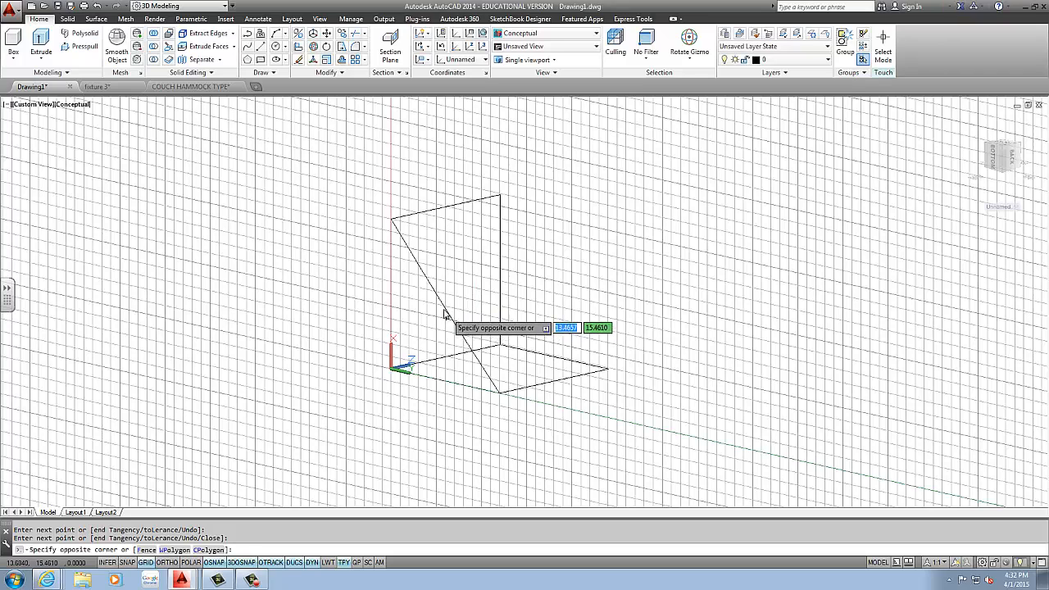
{"action": "left_click", "coordinate": [443, 311]}
{"action": "left_click", "coordinate": [445, 309]}
{"action": "left_click", "coordinate": [437, 333]}
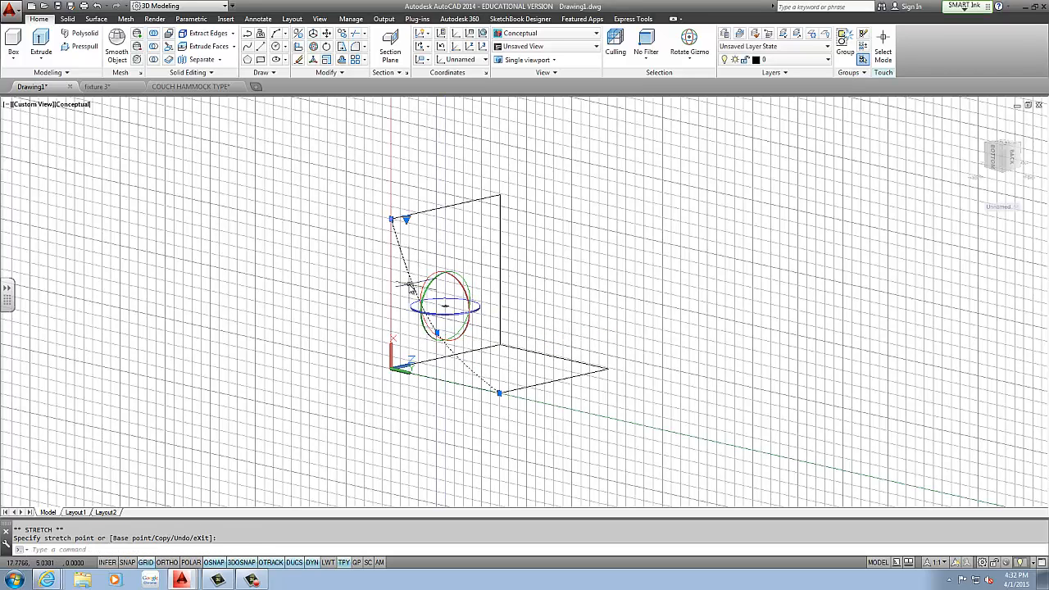
{"action": "key", "text": "Escape"}
{"action": "right_click", "coordinate": [411, 277]}
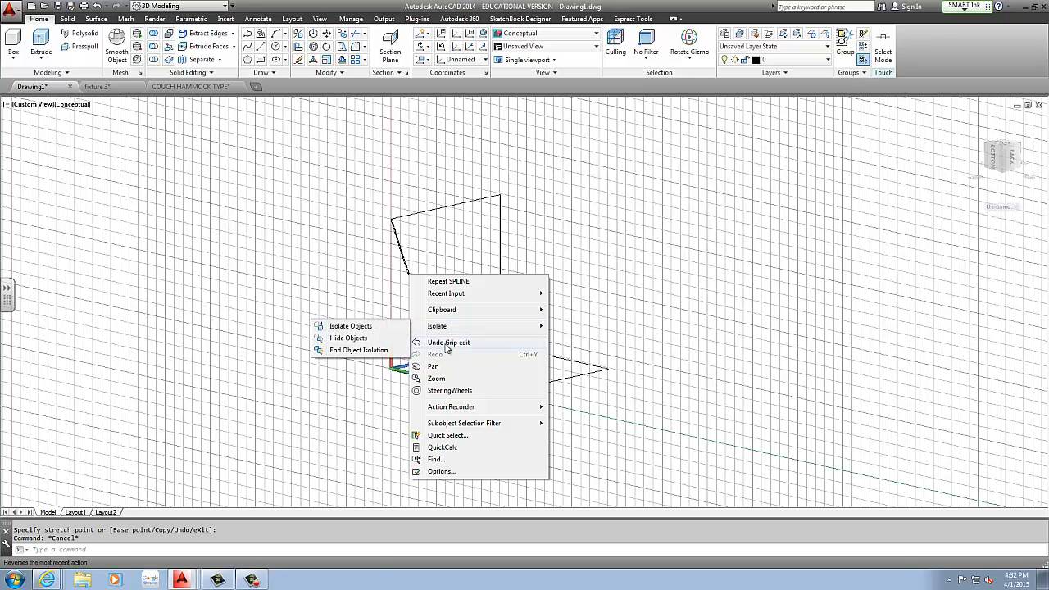
{"action": "left_click", "coordinate": [447, 343]}
{"action": "right_click", "coordinate": [414, 283]}
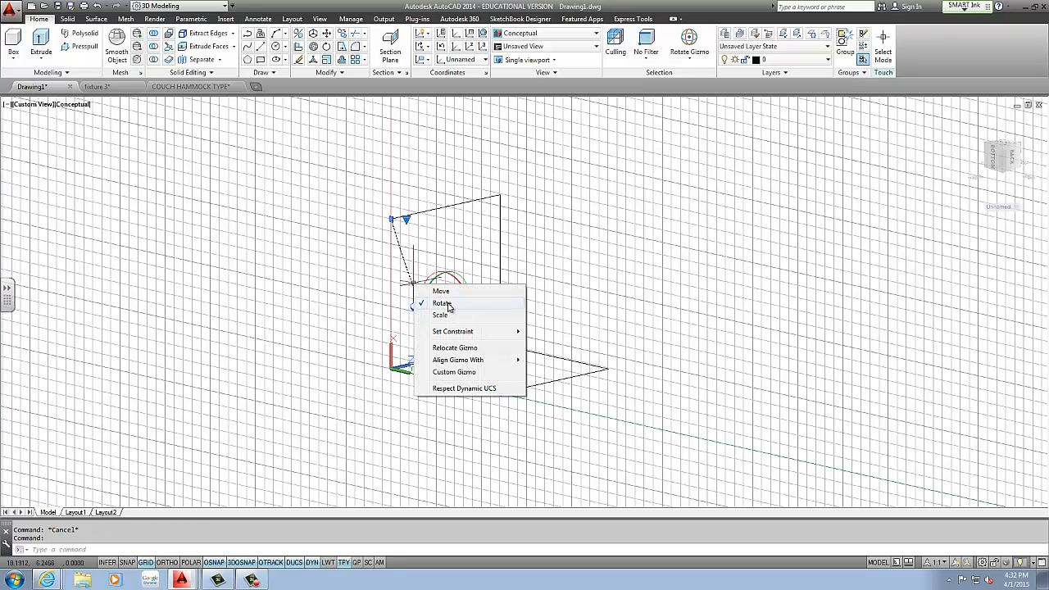
{"action": "left_click", "coordinate": [421, 294]}
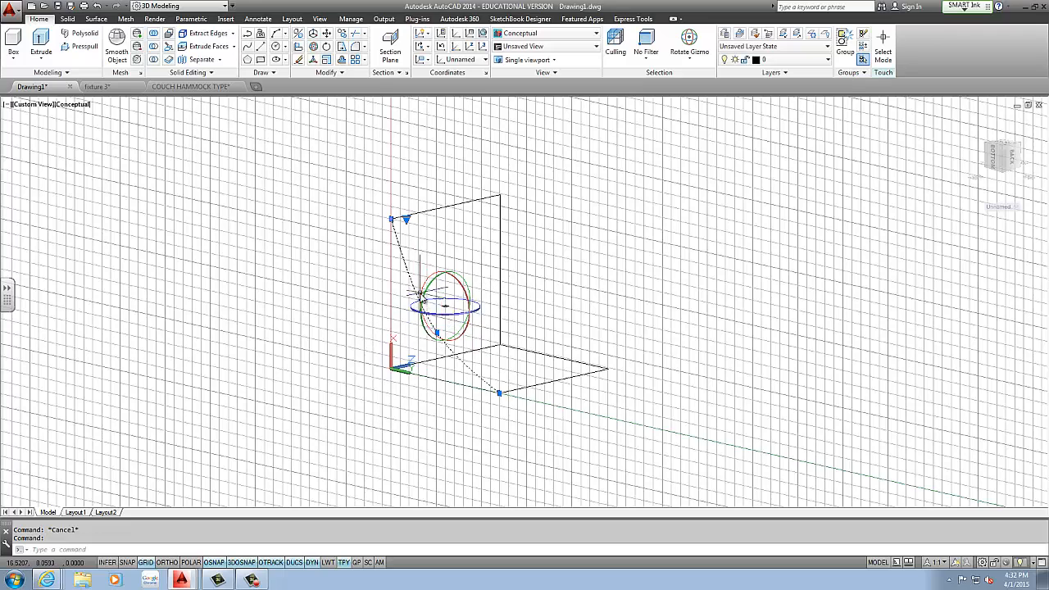
{"action": "right_click", "coordinate": [412, 285]}
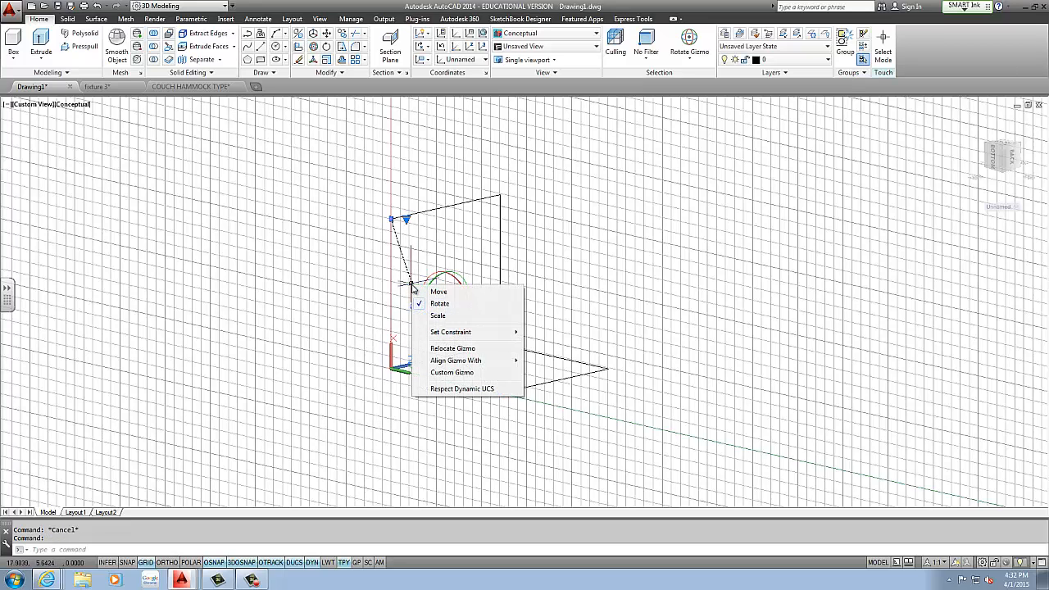
{"action": "key", "text": "Escape"}
{"action": "right_click", "coordinate": [412, 284]}
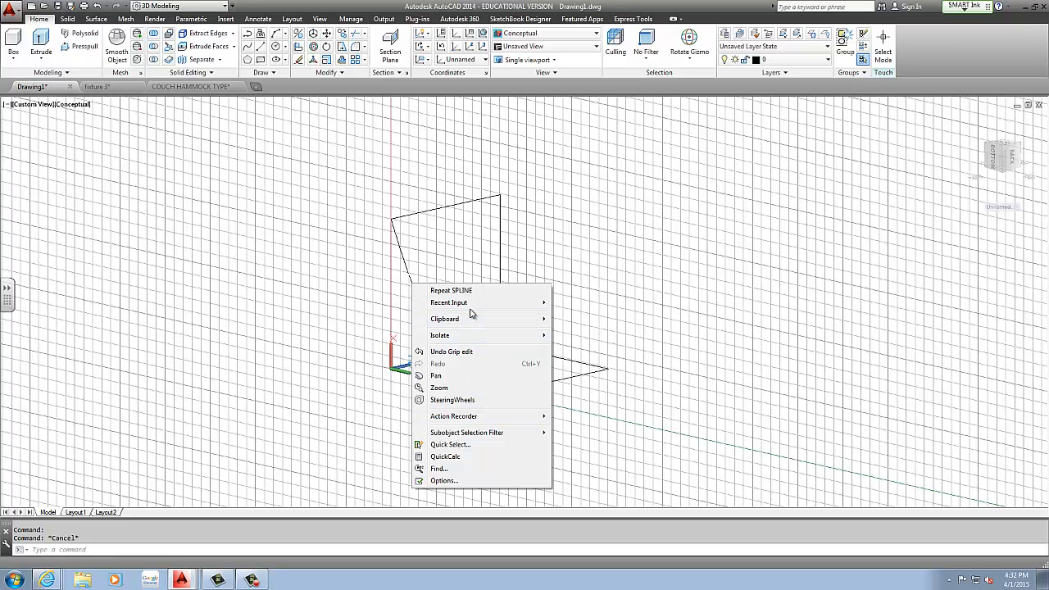
{"action": "left_click", "coordinate": [86, 542]}
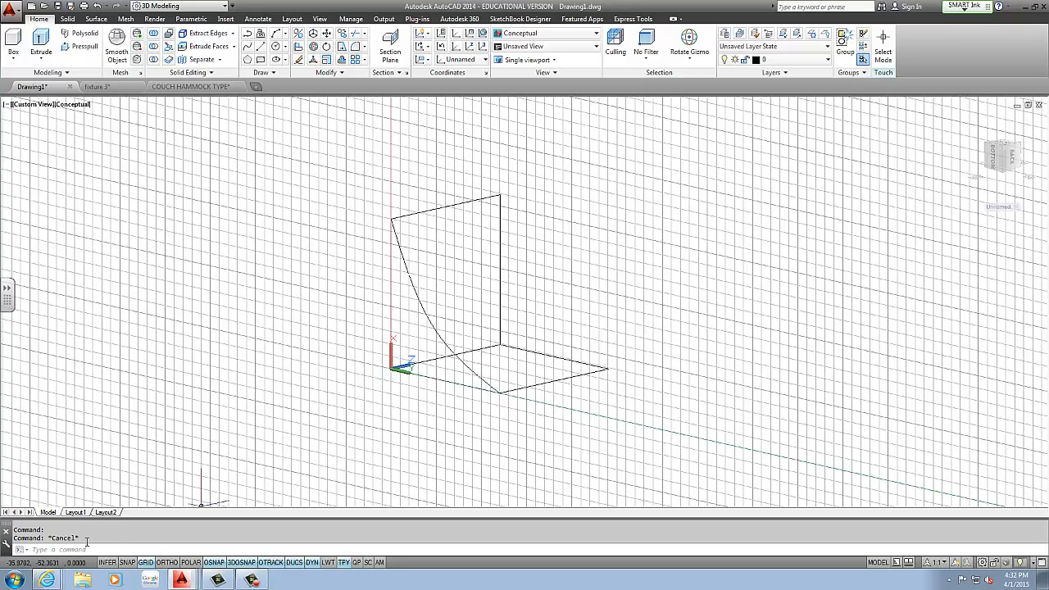
Step: Hide the grid and try to add a fit point to the upper part of the side spline
{"action": "left_click", "coordinate": [145, 561]}
{"action": "left_click", "coordinate": [415, 278]}
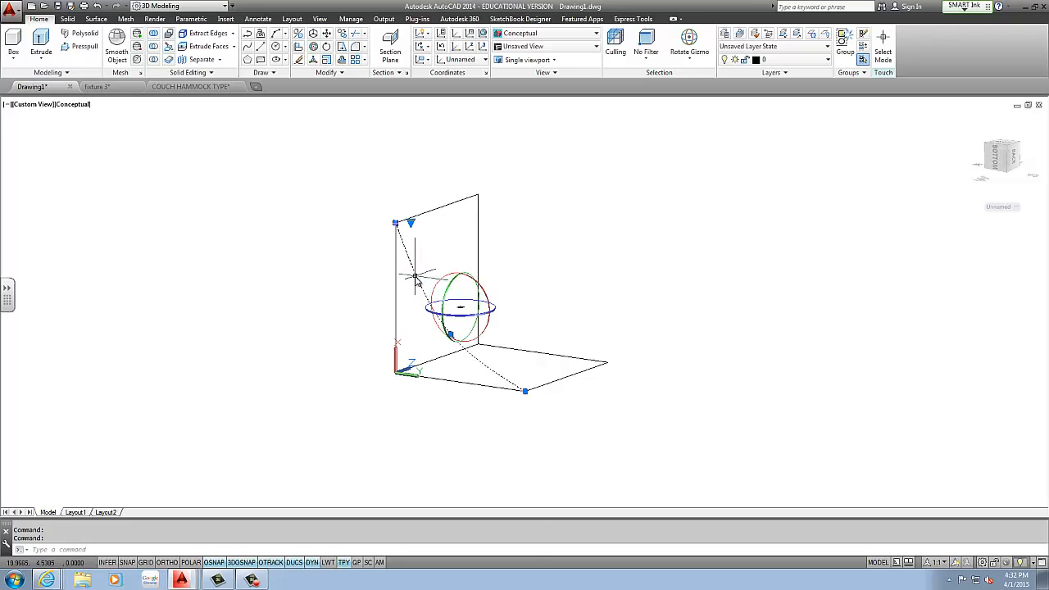
{"action": "right_click", "coordinate": [415, 279]}
{"action": "mouse_move", "coordinate": [476, 316]}
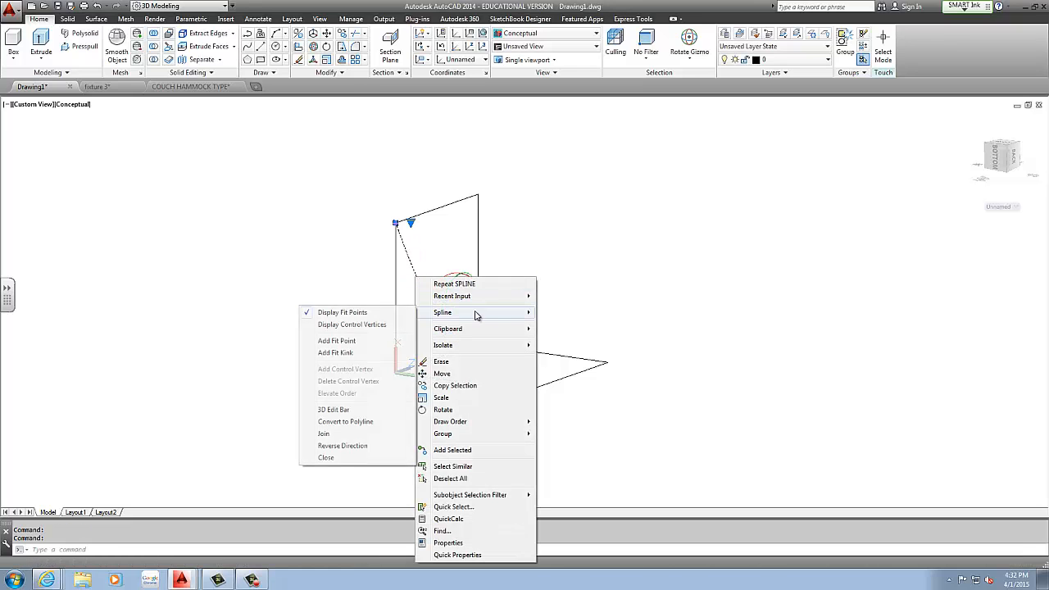
{"action": "left_click", "coordinate": [346, 341]}
{"action": "left_click", "coordinate": [405, 286]}
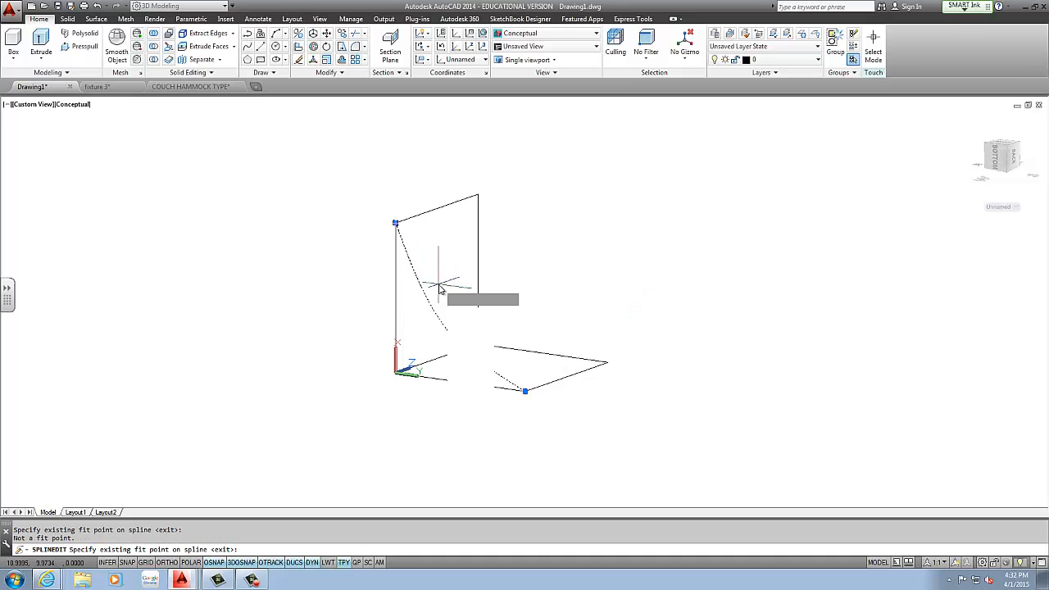
{"action": "right_click", "coordinate": [440, 287]}
{"action": "left_click", "coordinate": [451, 297]}
{"action": "left_click", "coordinate": [428, 293]}
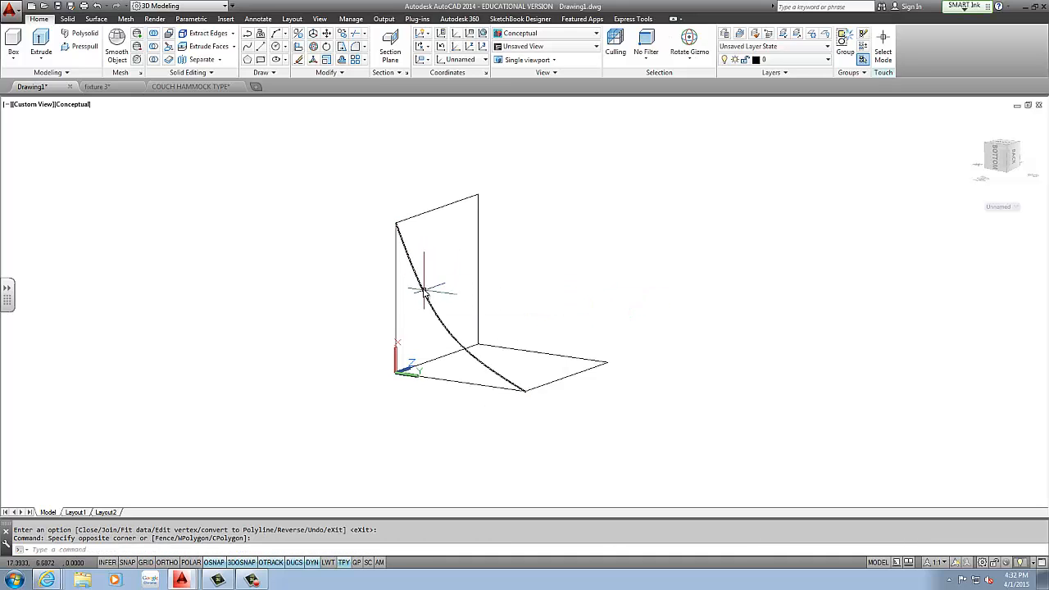
{"action": "left_click", "coordinate": [424, 289]}
{"action": "key", "text": "Escape"}
{"action": "right_click", "coordinate": [418, 280]}
{"action": "key", "text": "Escape"}
{"action": "right_click", "coordinate": [416, 277]}
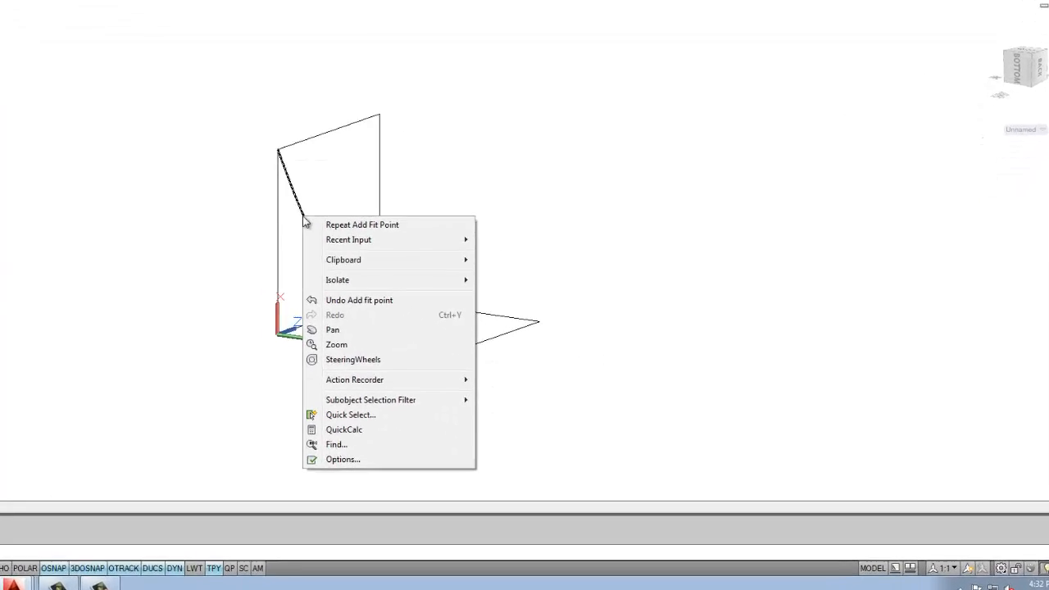
Step: Try to add a fit kink to the upper half of the side spline
{"action": "left_click", "coordinate": [302, 216]}
{"action": "right_click", "coordinate": [302, 216]}
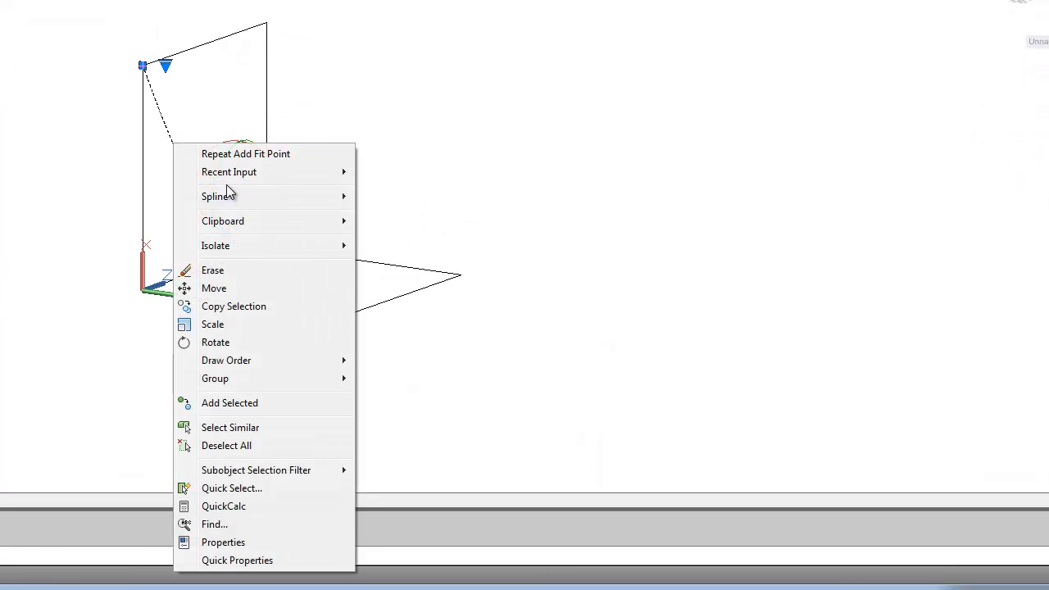
{"action": "mouse_move", "coordinate": [237, 205]}
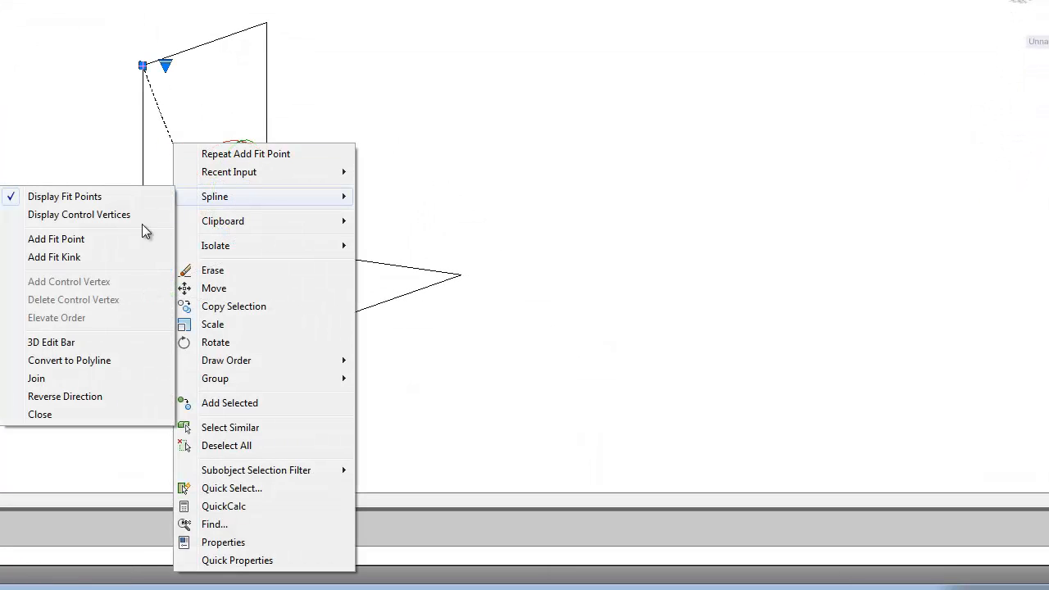
{"action": "left_click", "coordinate": [79, 261]}
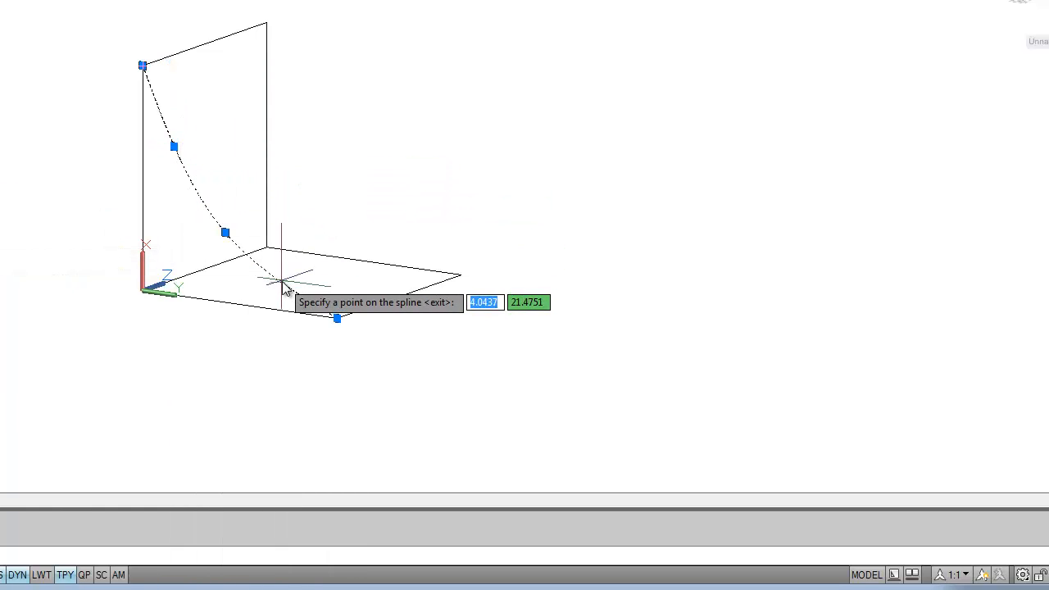
{"action": "left_click", "coordinate": [178, 169]}
{"action": "left_click", "coordinate": [174, 154]}
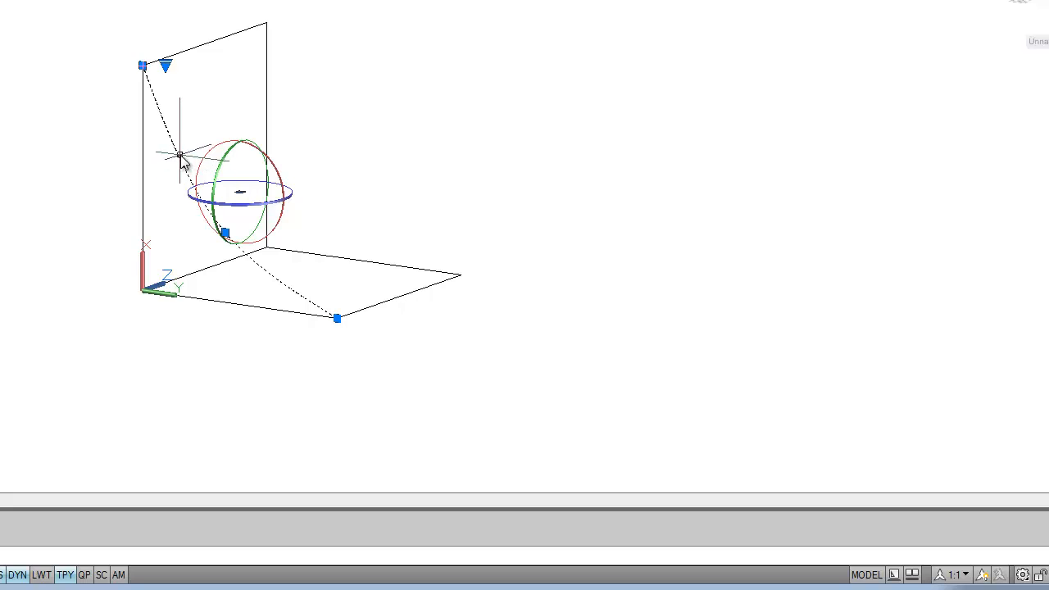
{"action": "key", "text": "Escape"}
{"action": "double_click", "coordinate": [172, 141]}
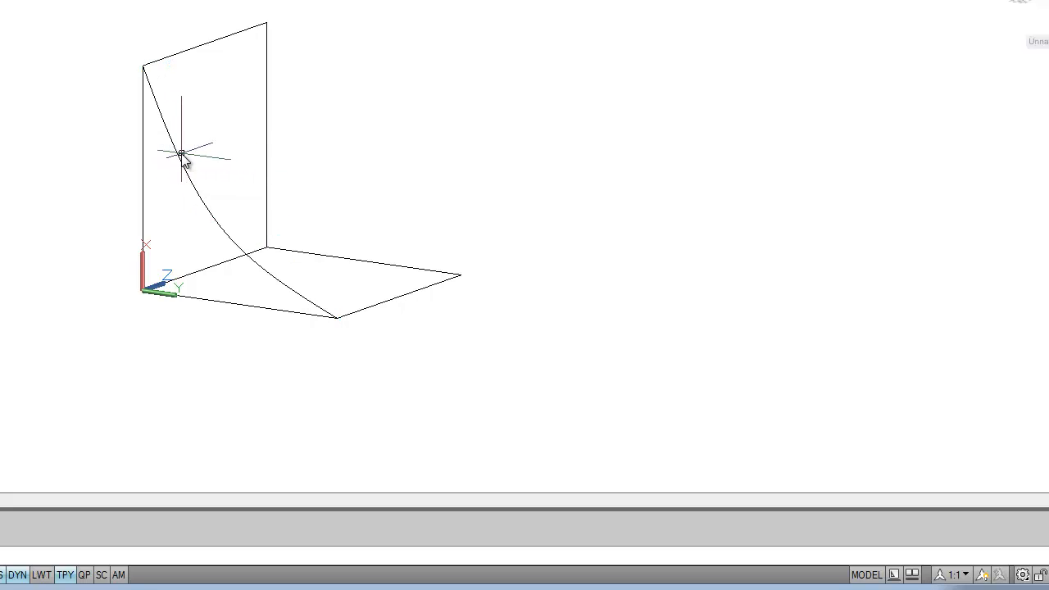
Step: Add two fit kinks to the side spline, one on its upper half and one on its lower half
{"action": "left_click", "coordinate": [182, 156]}
{"action": "right_click", "coordinate": [178, 153]}
{"action": "mouse_move", "coordinate": [242, 213]}
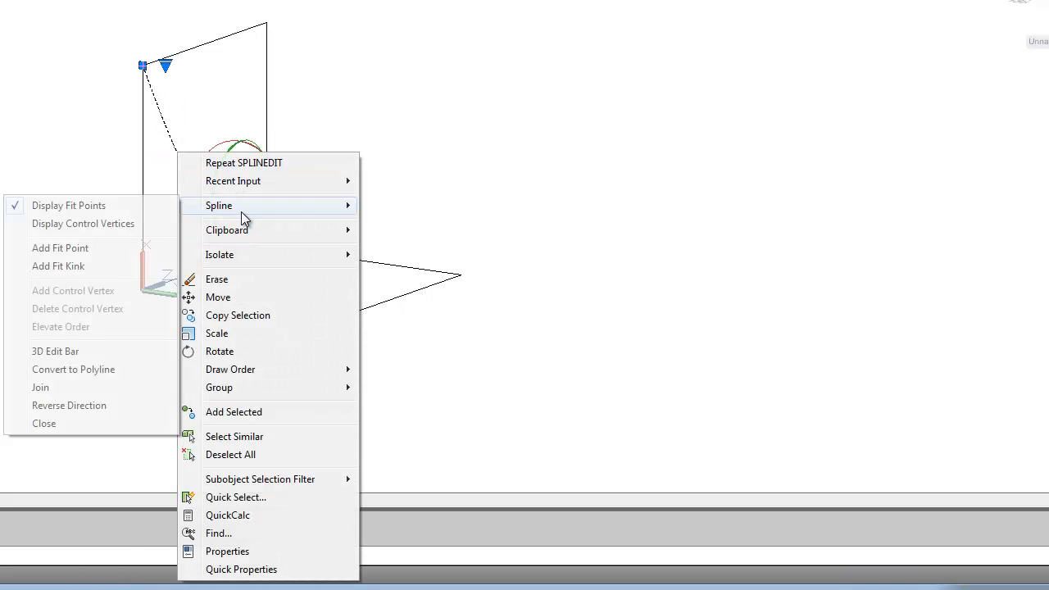
{"action": "left_click", "coordinate": [81, 267]}
{"action": "left_click", "coordinate": [176, 149]}
{"action": "left_click", "coordinate": [279, 284]}
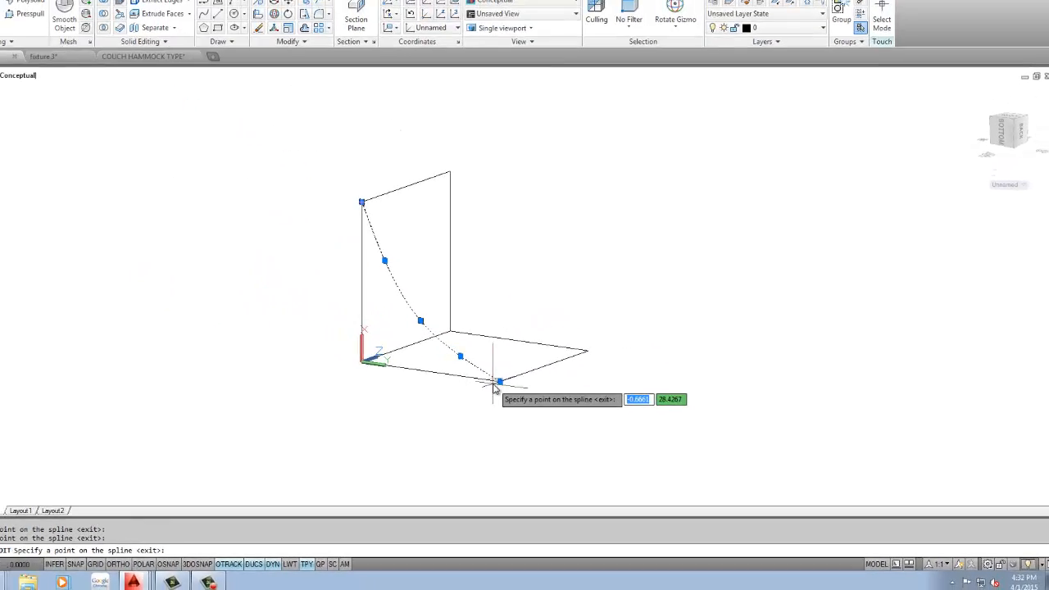
{"action": "key", "text": "Return"}
{"action": "key", "text": "Return"}
{"action": "key", "text": "Return"}
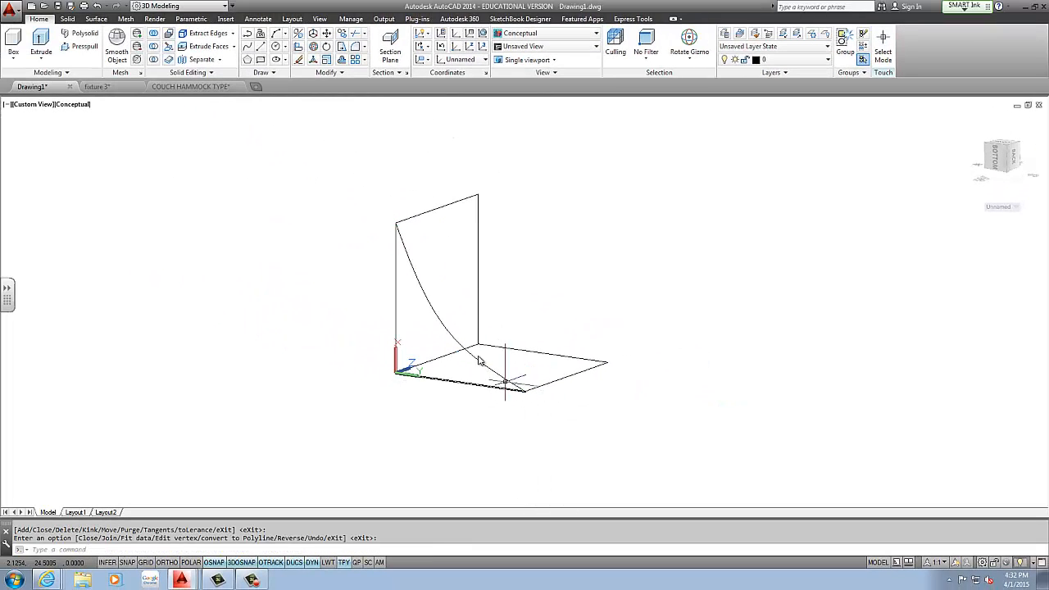
Step: Stretch the side spline's upper kink, middle fit point and lower kink inward to deepen the sag toward the squares' shared corner
{"action": "left_click", "coordinate": [415, 312]}
{"action": "left_click", "coordinate": [417, 285]}
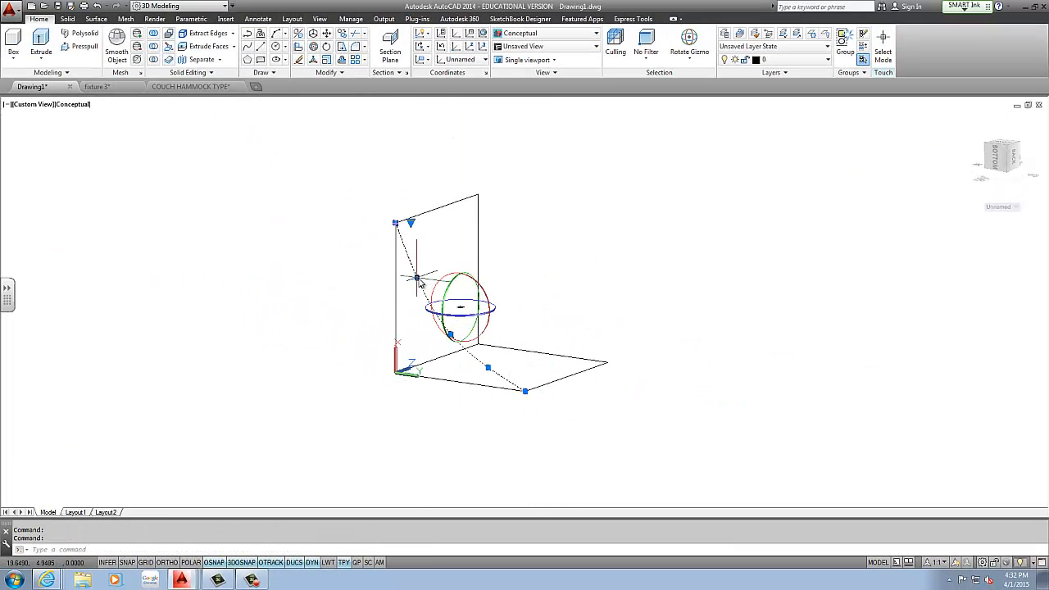
{"action": "left_click", "coordinate": [416, 278]}
{"action": "left_click", "coordinate": [417, 303]}
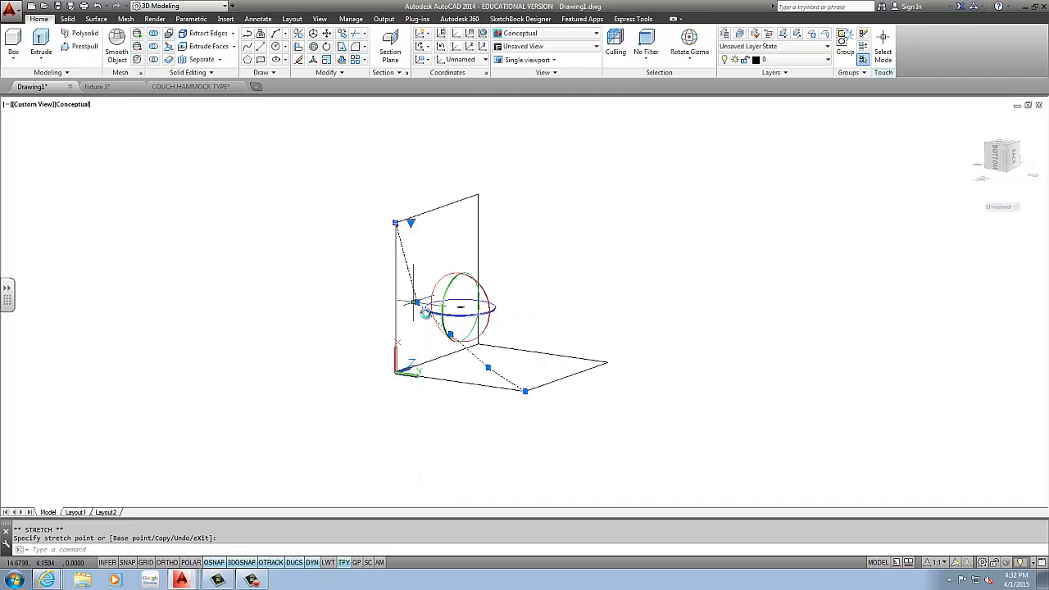
{"action": "left_click", "coordinate": [450, 334]}
{"action": "left_click", "coordinate": [422, 319]}
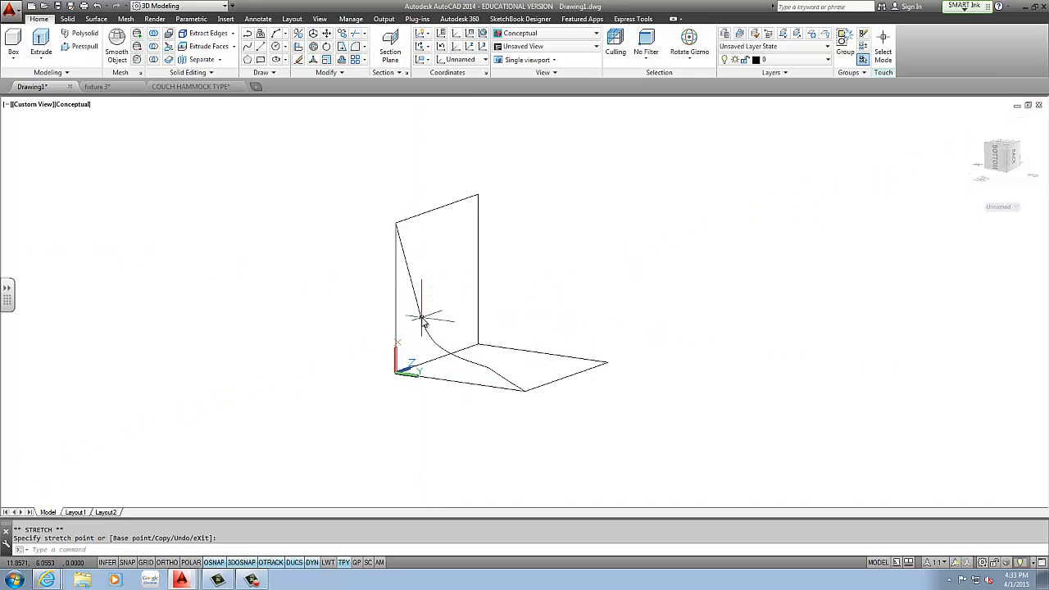
{"action": "left_click", "coordinate": [486, 366]}
{"action": "left_click", "coordinate": [488, 368]}
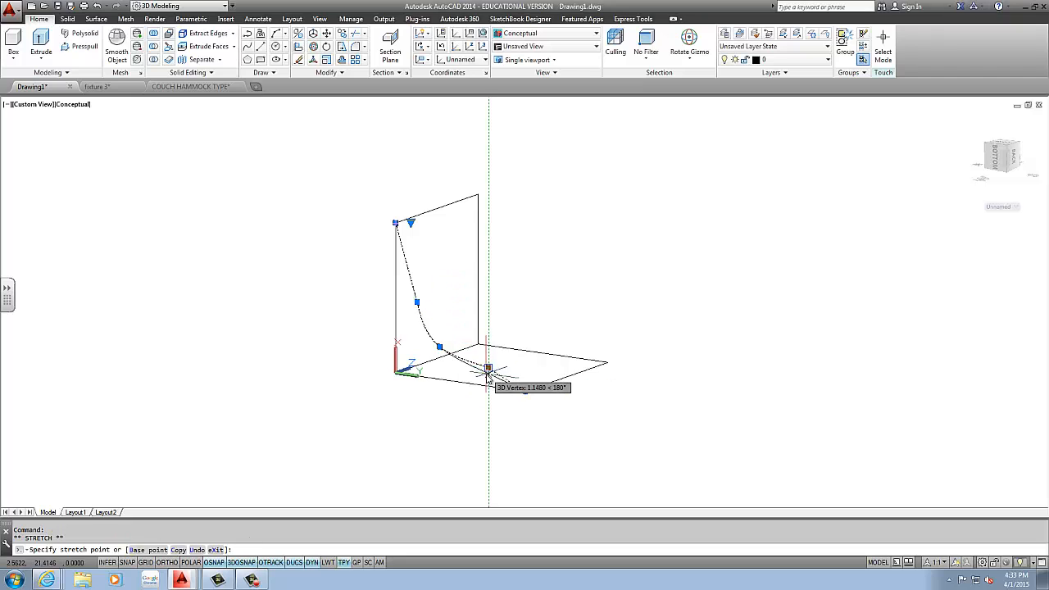
{"action": "key", "text": "Escape"}
{"action": "key", "text": "Escape"}
Step: Copy the side spline from the vertical square's near upper corner to its far upper corner, forming the opposite side profile
{"action": "middle_click_drag", "start_coordinate": [555, 374], "coordinate": [490, 362], "text": "shift"}
{"action": "scroll", "coordinate": [417, 284], "scroll_direction": "down", "scroll_amount": 2}
{"action": "left_click", "coordinate": [417, 286]}
{"action": "left_click", "coordinate": [411, 286]}
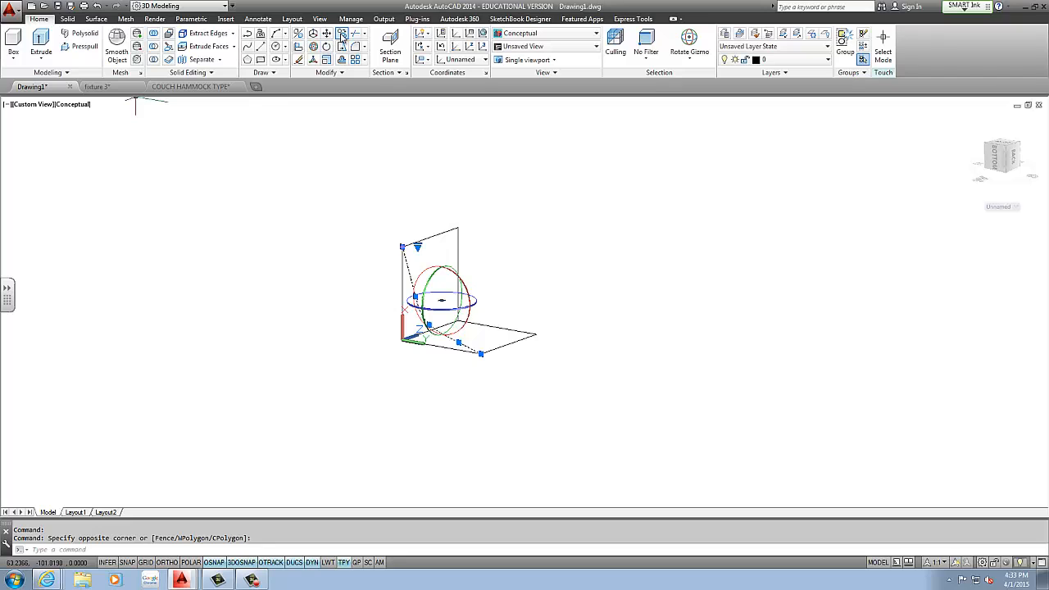
{"action": "left_click", "coordinate": [342, 38]}
{"action": "left_click", "coordinate": [403, 247]}
{"action": "left_click", "coordinate": [458, 229]}
{"action": "key", "text": "Escape"}
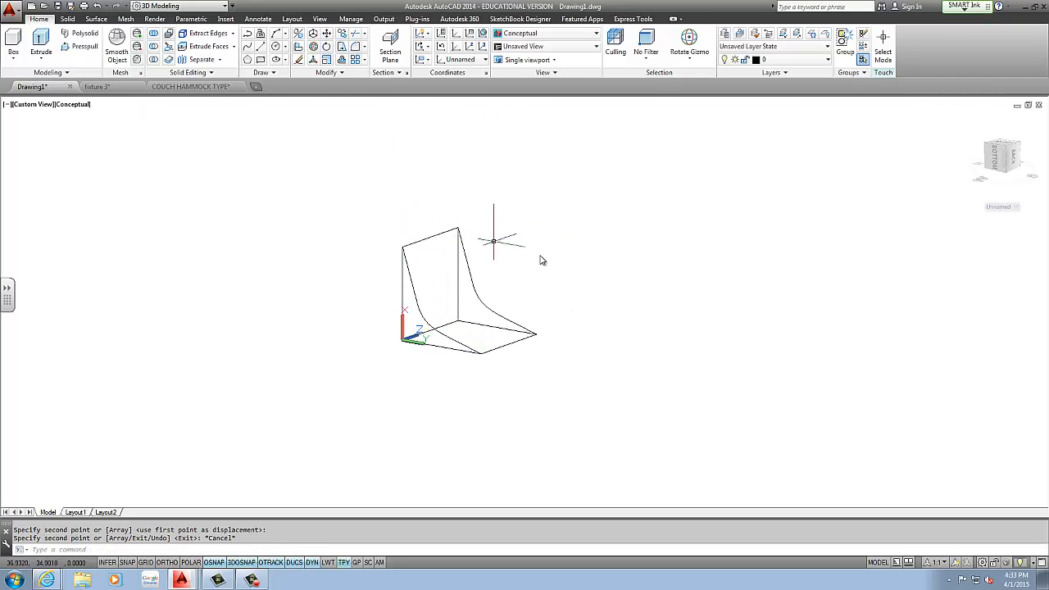
Step: Examine the sagging upper edge of the seat in the COUCH HAMMOCK TYPE drawing and return to Drawing1
{"action": "middle_click_drag", "start_coordinate": [585, 246], "coordinate": [543, 268], "text": "shift"}
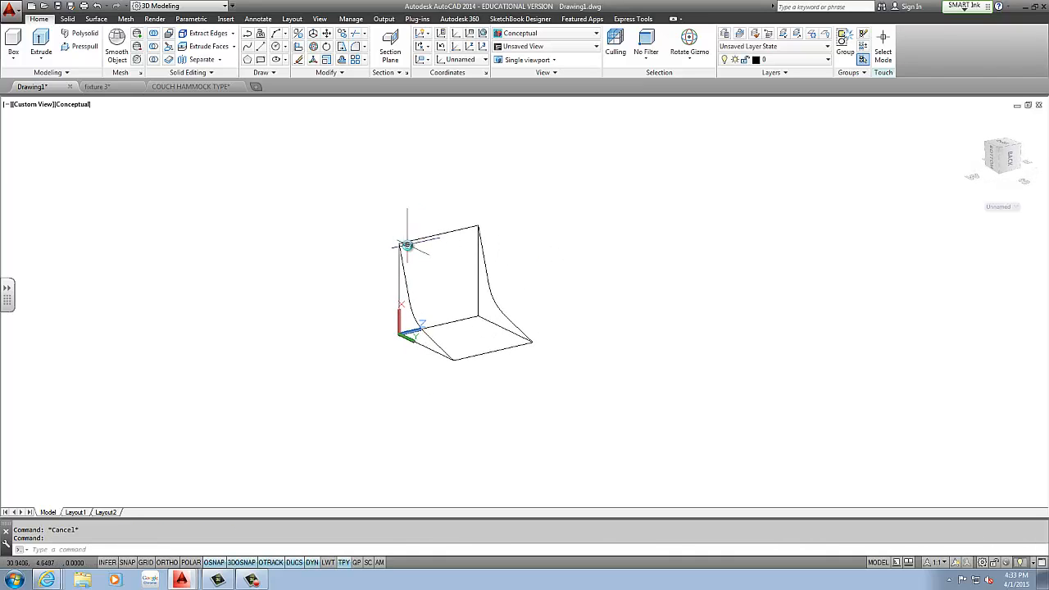
{"action": "mouse_move", "coordinate": [407, 245]}
{"action": "middle_mouse_down", "text": "shift"}
{"action": "mouse_move", "coordinate": [456, 238]}
{"action": "mouse_move", "coordinate": [475, 251]}
{"action": "mouse_move", "coordinate": [412, 230]}
{"action": "middle_mouse_up", "text": "shift"}
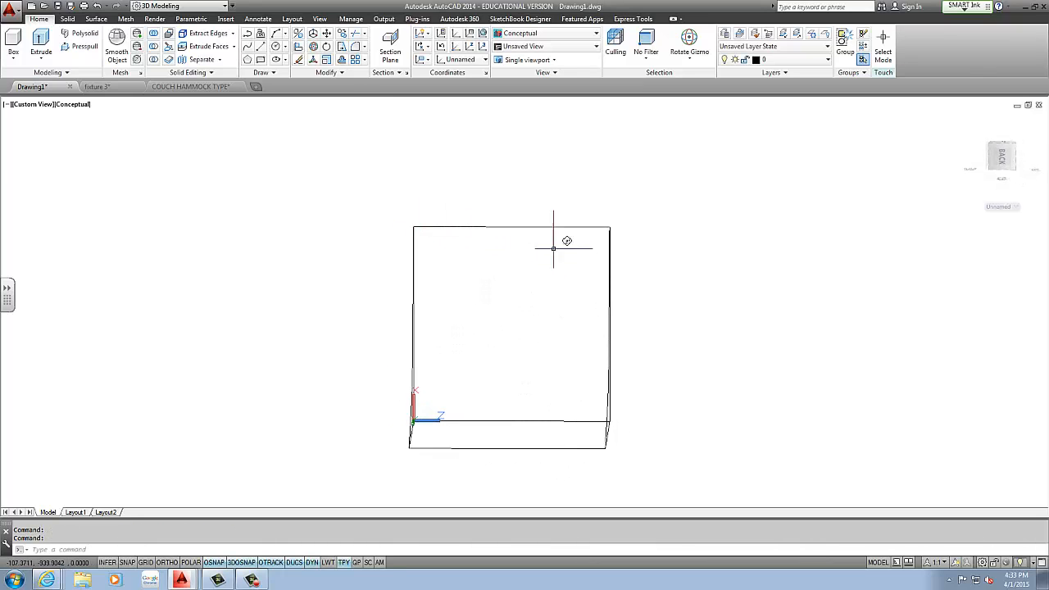
{"action": "left_click", "coordinate": [191, 88]}
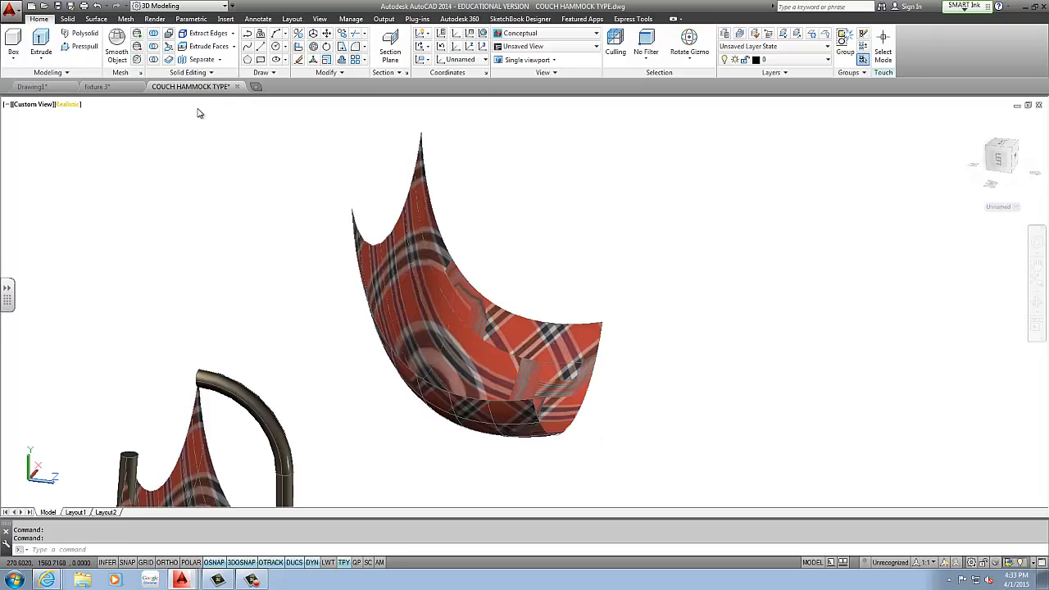
{"action": "mouse_move", "coordinate": [405, 209]}
{"action": "middle_mouse_down", "text": "shift"}
{"action": "mouse_move", "coordinate": [311, 187]}
{"action": "mouse_move", "coordinate": [411, 189]}
{"action": "middle_mouse_up", "text": "shift"}
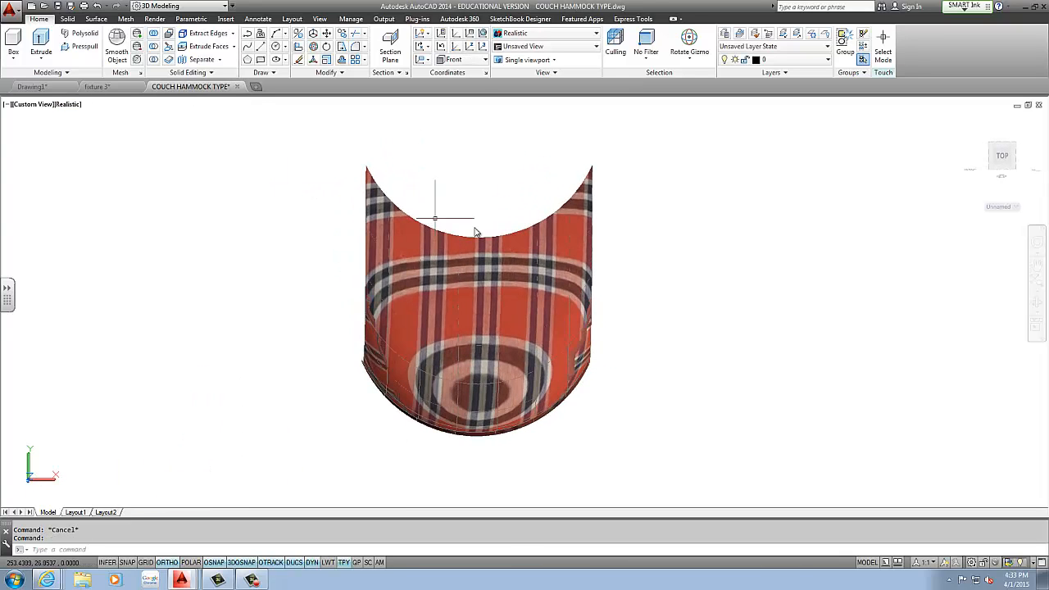
{"action": "left_click", "coordinate": [50, 88]}
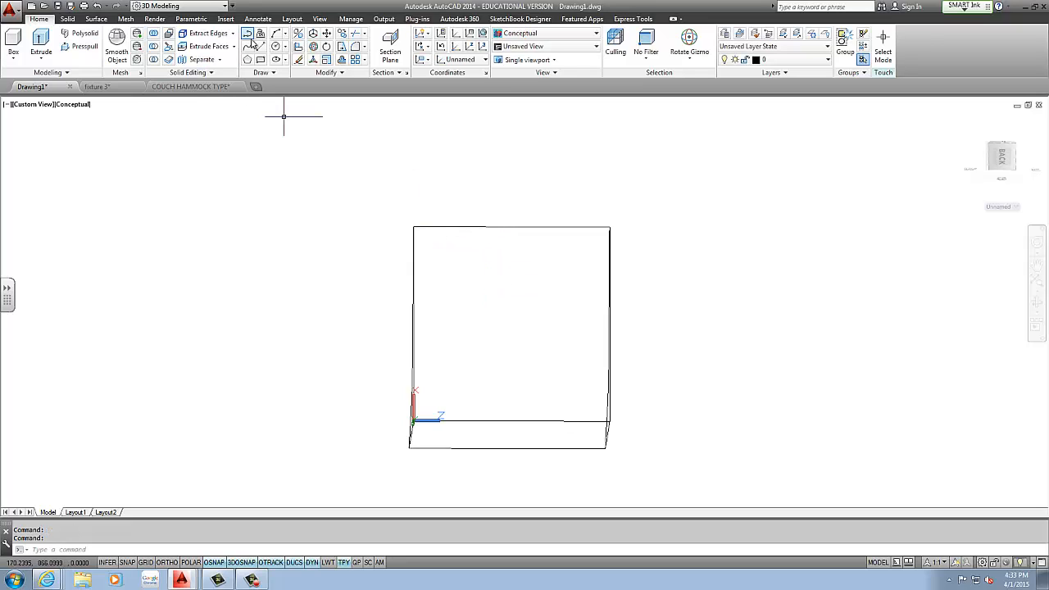
Step: With Ortho on, draw a vertical guide line about 8.4 units long down from the midpoint of the vertical square's upper edge
{"action": "middle_click_drag", "start_coordinate": [528, 235], "coordinate": [485, 235], "text": "shift"}
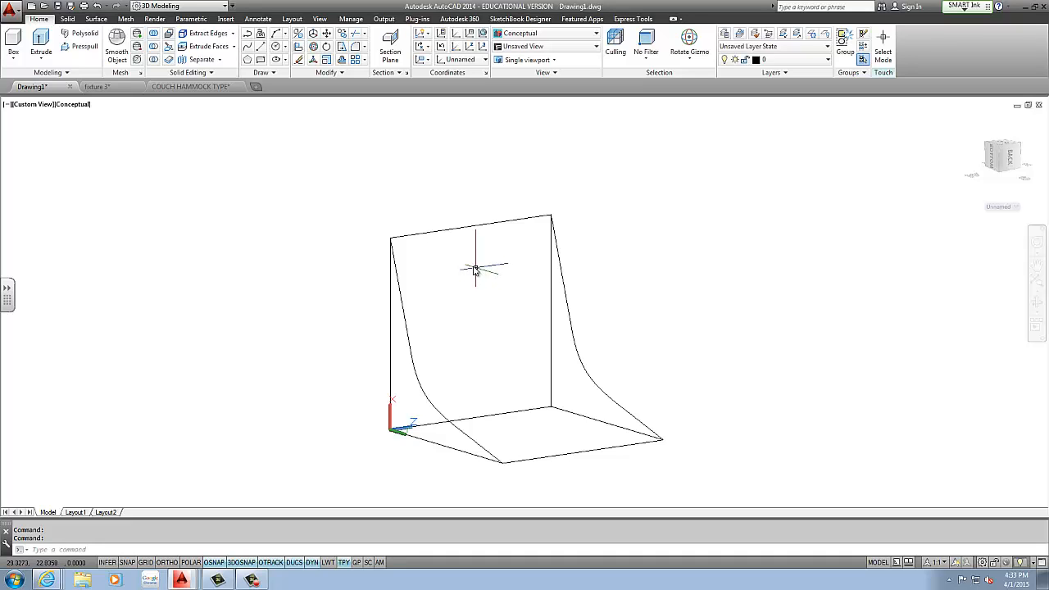
{"action": "left_click", "coordinate": [276, 47]}
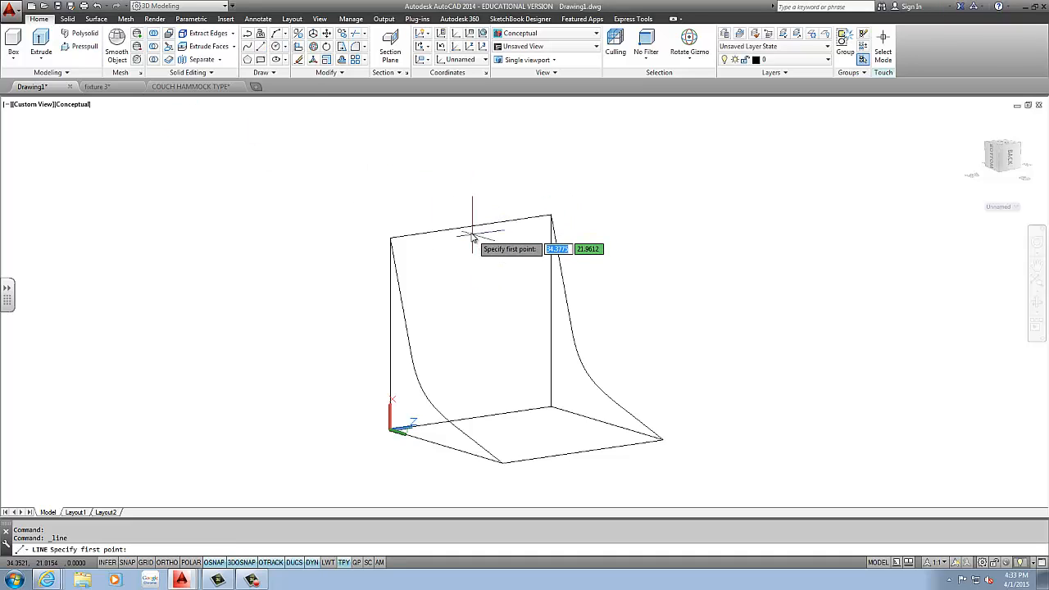
{"action": "left_click", "coordinate": [470, 225]}
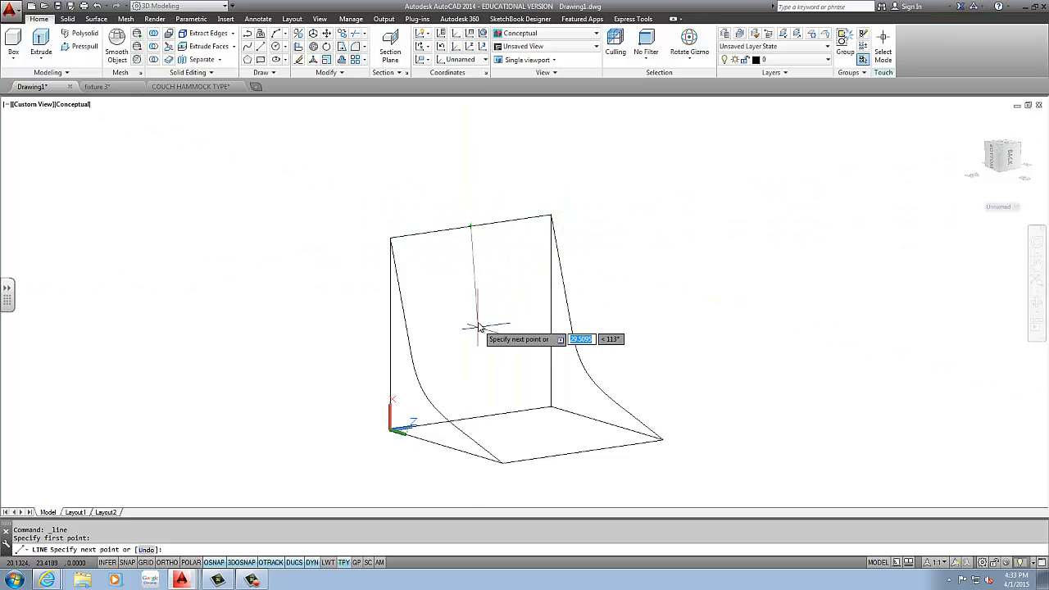
{"action": "key", "text": "F8"}
{"action": "left_click", "coordinate": [469, 277]}
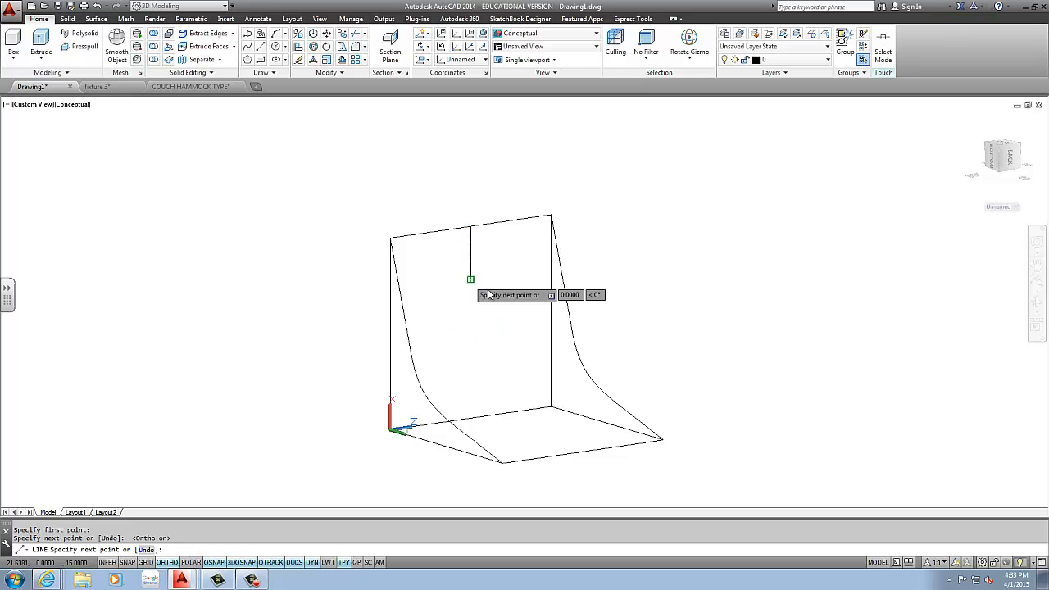
{"action": "key", "text": "Escape"}
Step: Draw a three-point spline between the vertical square's two upper corners, passing through the guide line's lower end
{"action": "middle_click_drag", "start_coordinate": [494, 292], "coordinate": [419, 274], "text": "shift"}
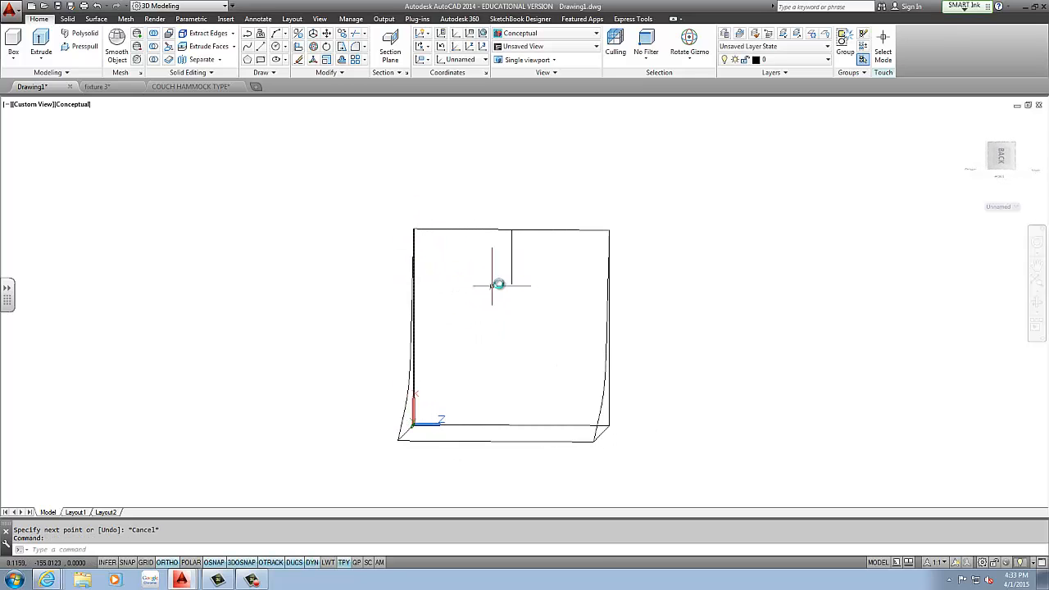
{"action": "middle_click_drag", "start_coordinate": [510, 279], "coordinate": [533, 300], "text": "shift"}
{"action": "left_click", "coordinate": [248, 46]}
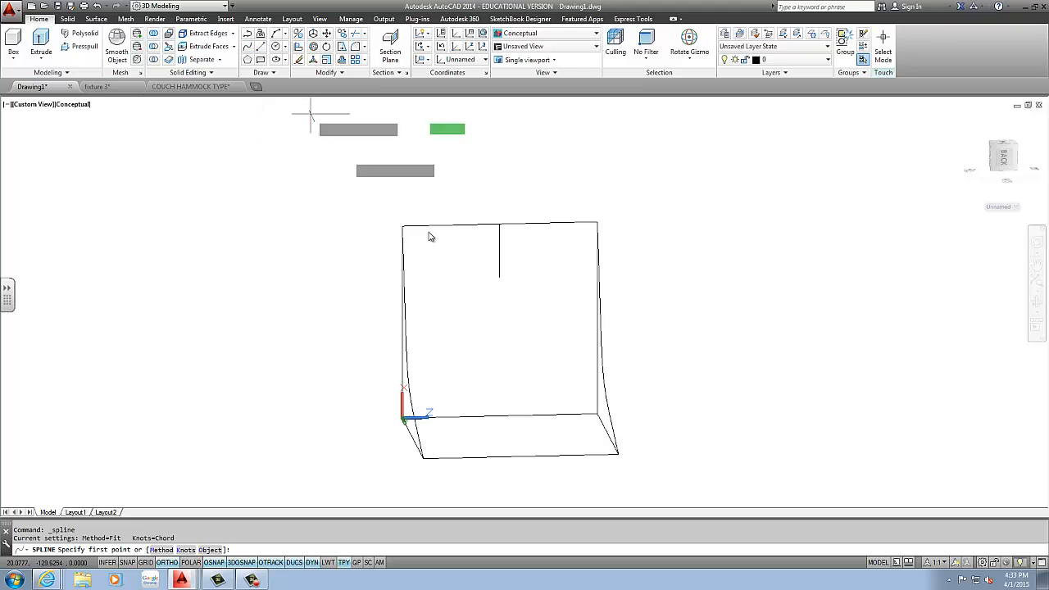
{"action": "left_click", "coordinate": [402, 225]}
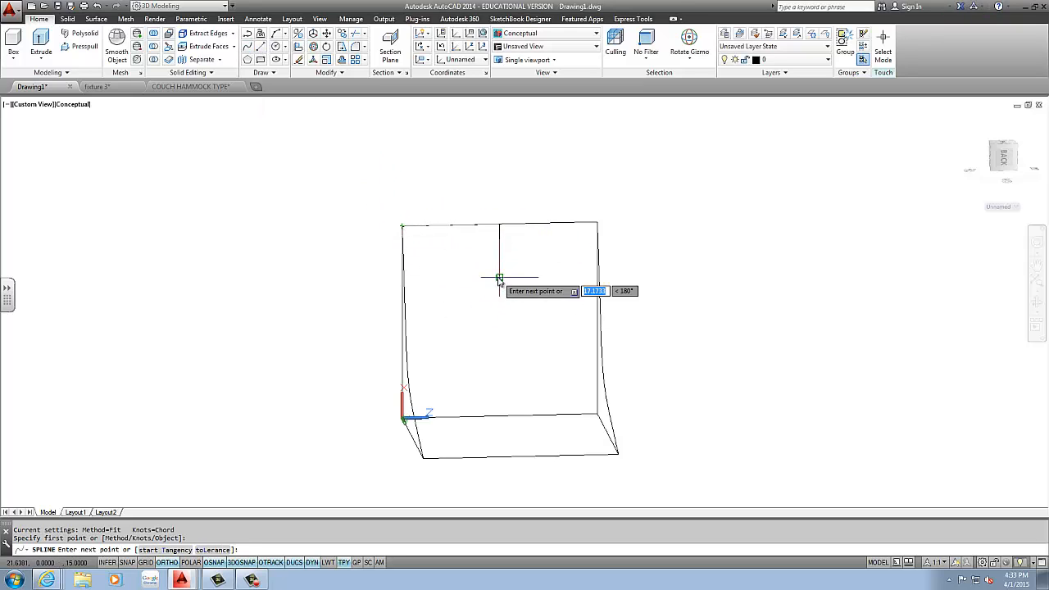
{"action": "left_click", "coordinate": [500, 277]}
{"action": "left_click", "coordinate": [596, 222]}
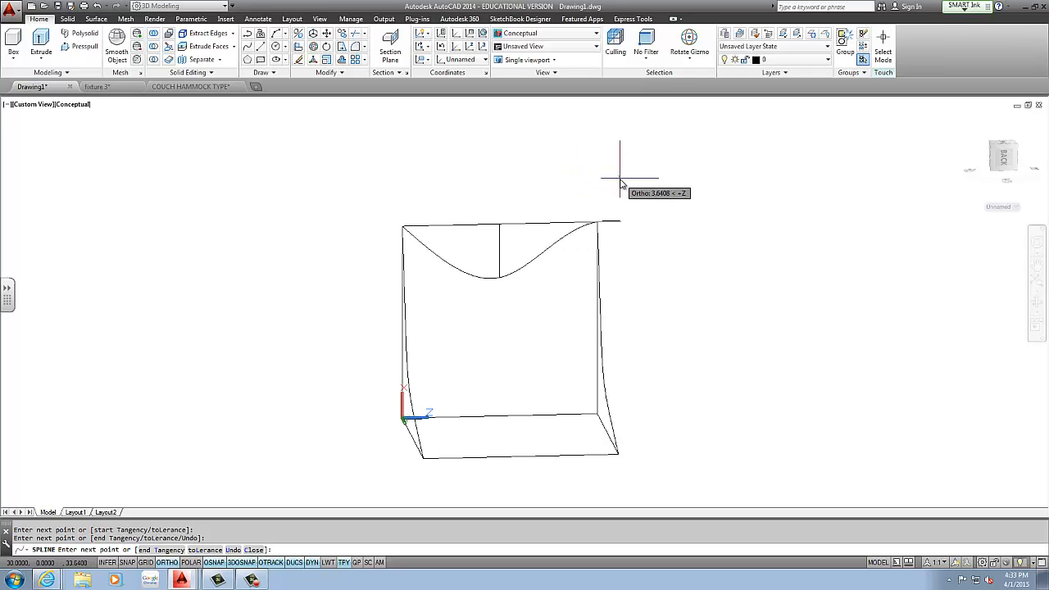
{"action": "key", "text": "Return"}
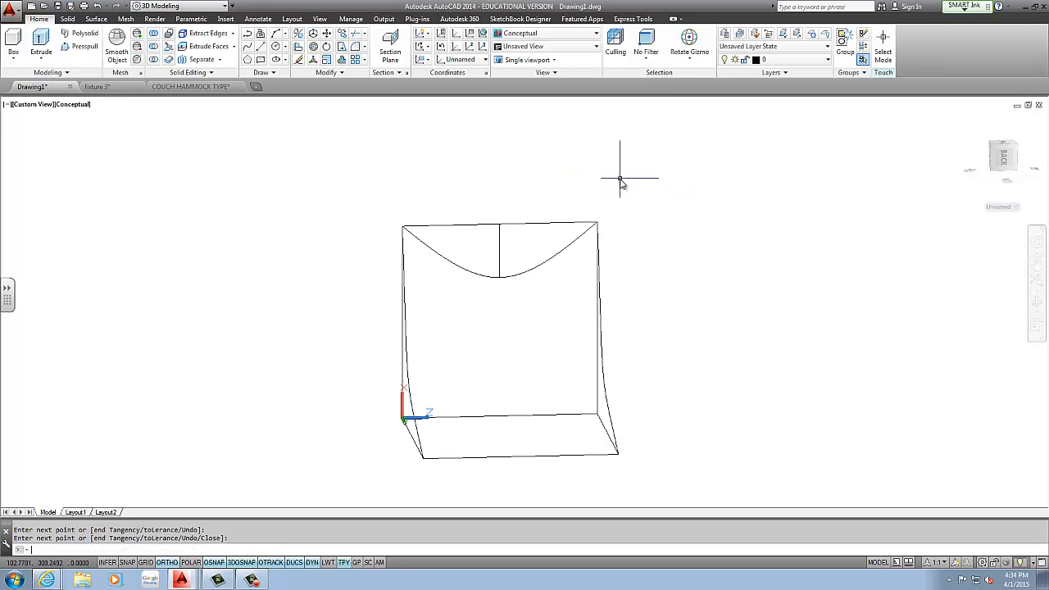
{"action": "middle_click_drag", "start_coordinate": [392, 410], "coordinate": [446, 426], "text": "shift"}
{"action": "middle_click_drag", "start_coordinate": [425, 361], "coordinate": [408, 206], "text": "shift"}
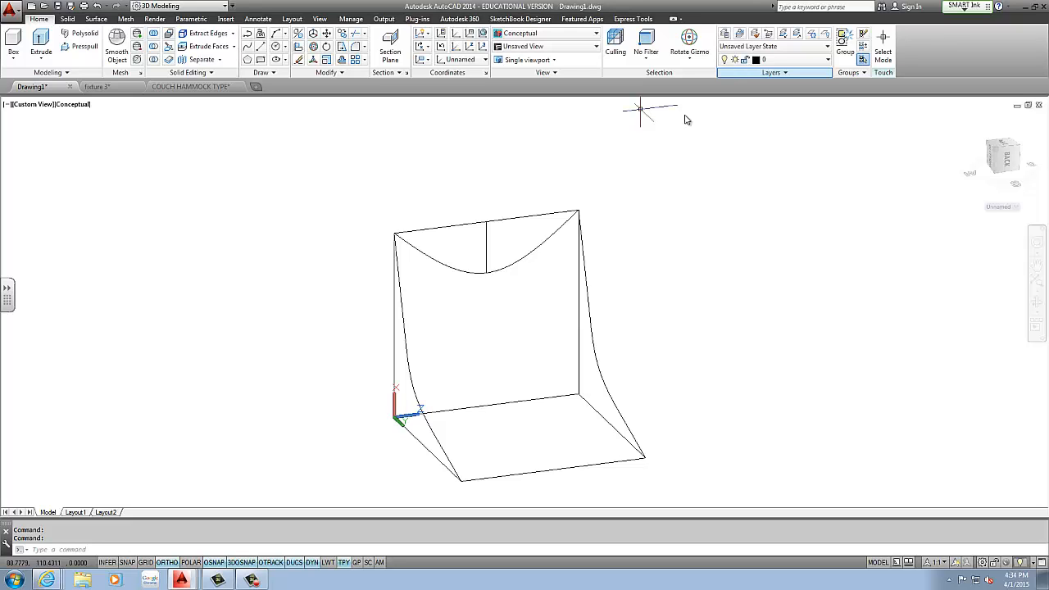
{"action": "middle_click_drag", "start_coordinate": [597, 186], "coordinate": [556, 198]}
{"action": "middle_click_drag", "start_coordinate": [456, 352], "coordinate": [522, 240]}
{"action": "scroll", "coordinate": [523, 237], "scroll_direction": "down", "scroll_amount": 2}
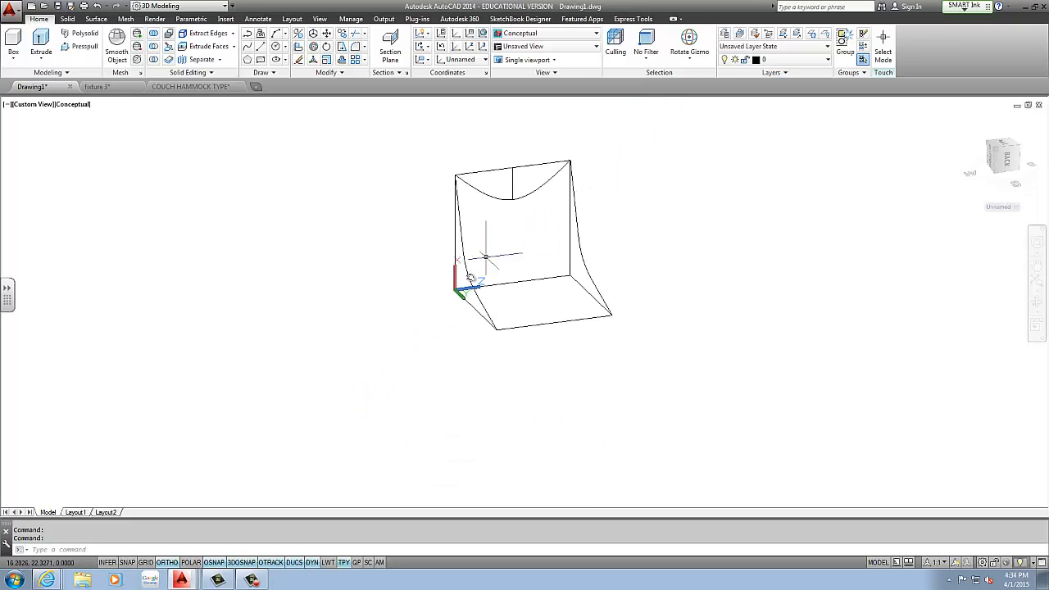
Step: Reshape the upper edge spline by moving its middle point up to the midpoint of the vertical guide line
{"action": "scroll", "coordinate": [471, 276], "scroll_direction": "up", "scroll_amount": 1}
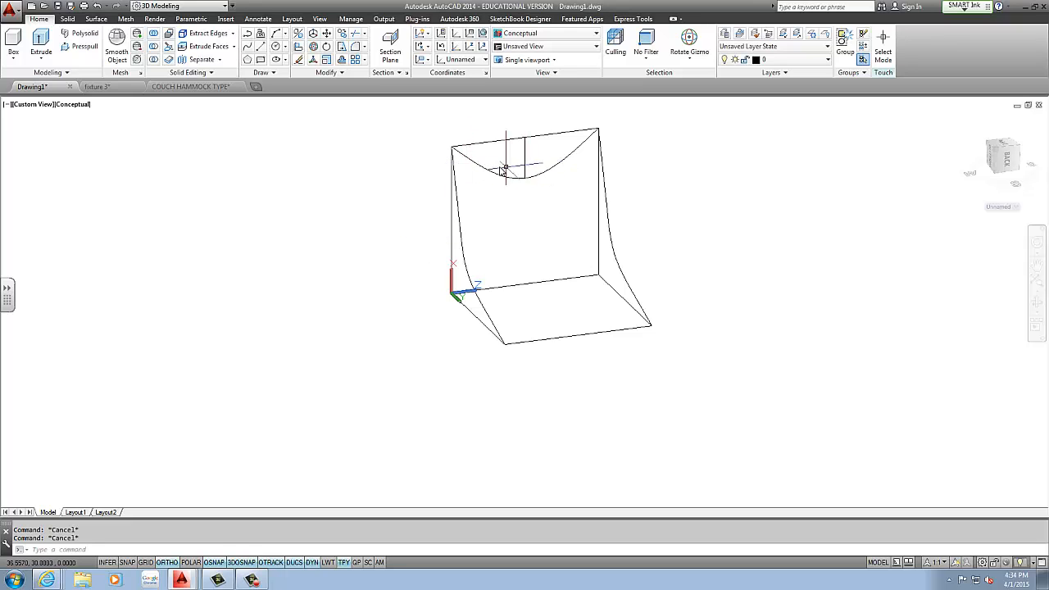
{"action": "left_click", "coordinate": [506, 167]}
{"action": "left_click", "coordinate": [478, 177]}
{"action": "left_click", "coordinate": [525, 178]}
{"action": "left_click", "coordinate": [525, 158]}
{"action": "key", "text": "Escape"}
{"action": "key", "text": "Escape"}
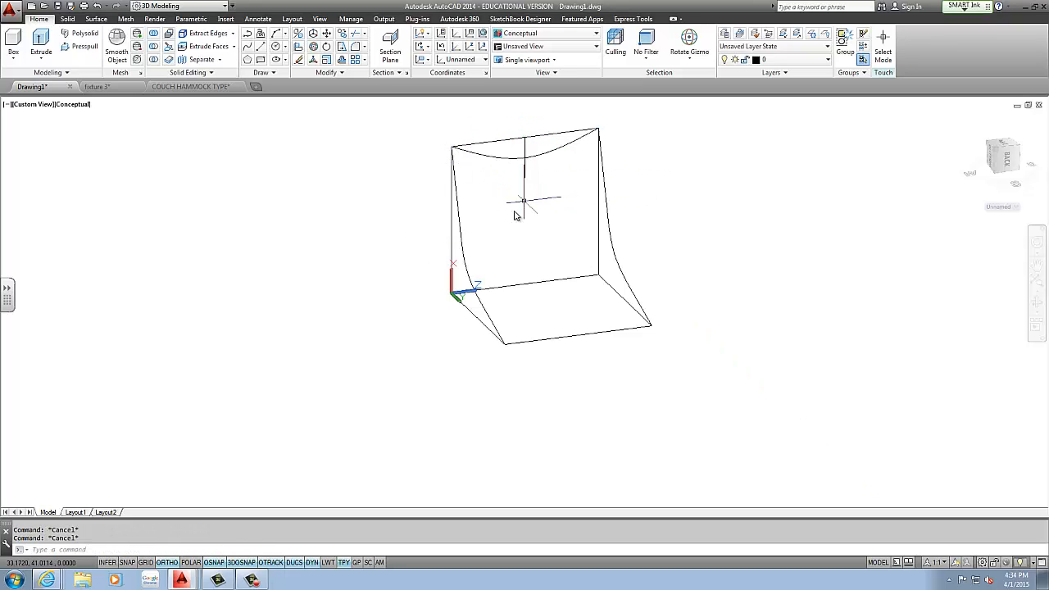
Step: Draw a vertical guide line straight down from the midpoint of the horizontal square's front edge
{"action": "middle_click_drag", "start_coordinate": [515, 215], "coordinate": [526, 367], "text": "shift"}
{"action": "middle_click_drag", "start_coordinate": [623, 327], "coordinate": [560, 241], "text": "shift"}
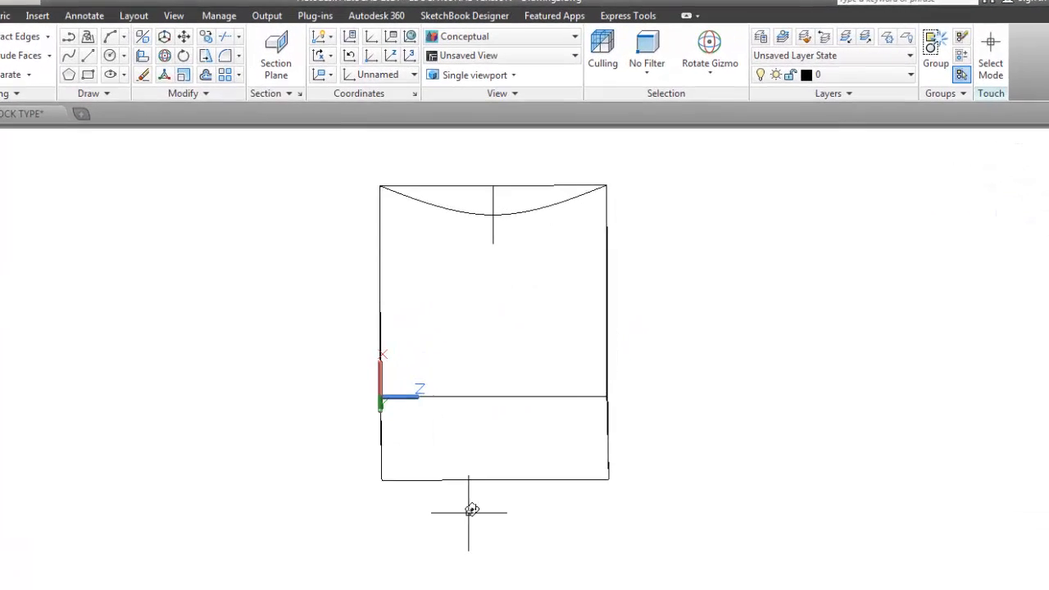
{"action": "middle_click_drag", "start_coordinate": [471, 510], "coordinate": [418, 242], "text": "shift"}
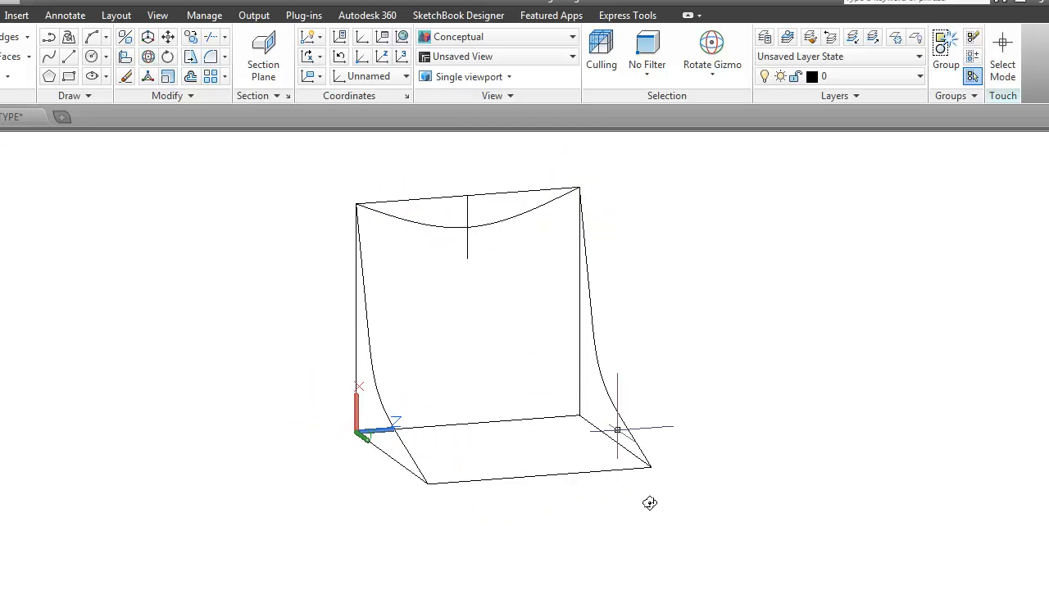
{"action": "left_click", "coordinate": [73, 56]}
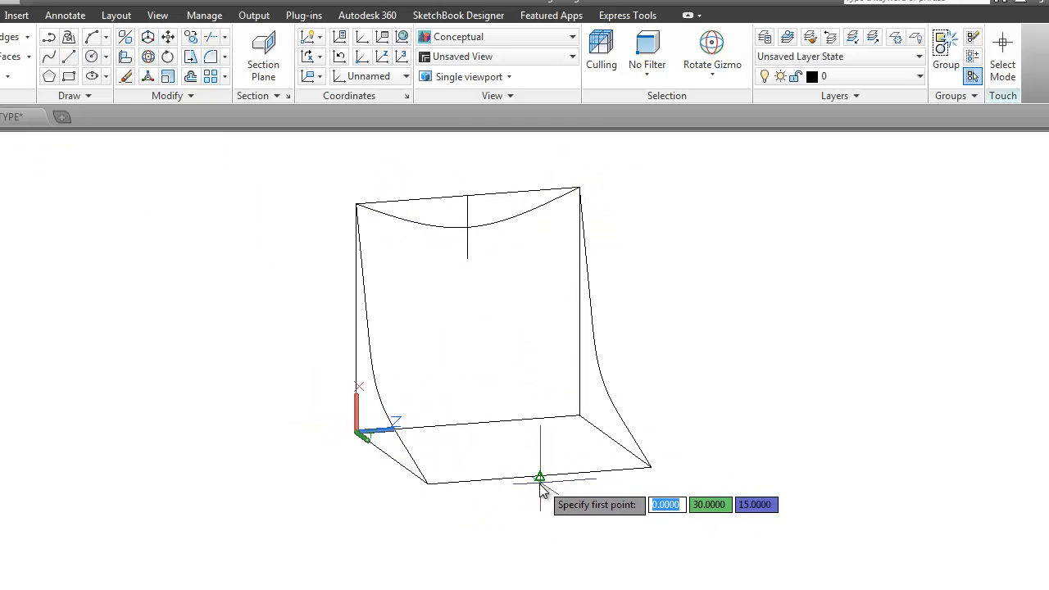
{"action": "left_click", "coordinate": [541, 479]}
{"action": "left_click", "coordinate": [548, 533]}
{"action": "key", "text": "Escape"}
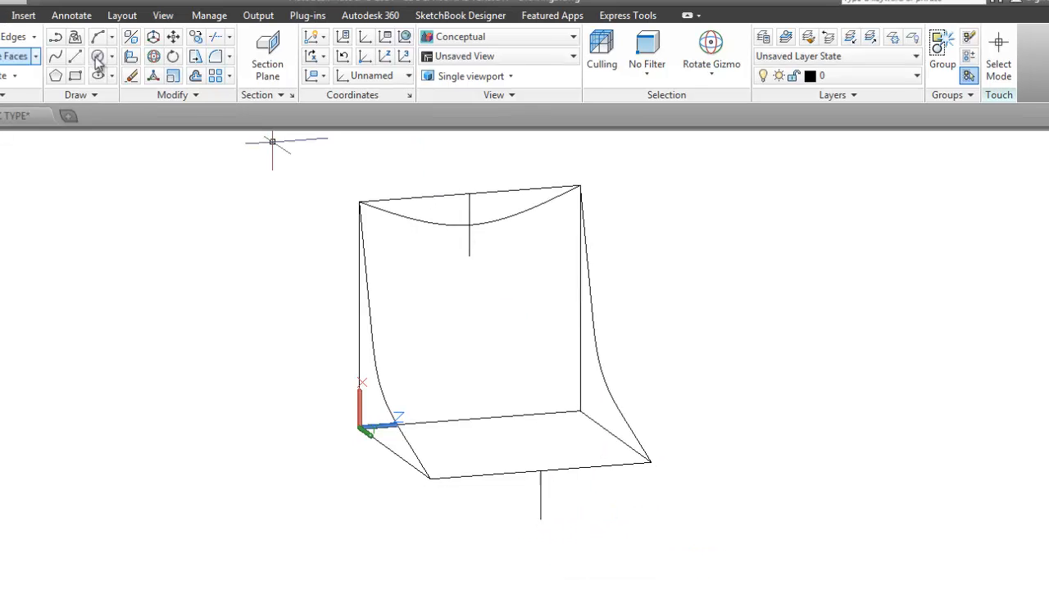
Step: Draw a spline between the horizontal square's two front corners, passing through the lower end of the front guide line
{"action": "left_click", "coordinate": [50, 58]}
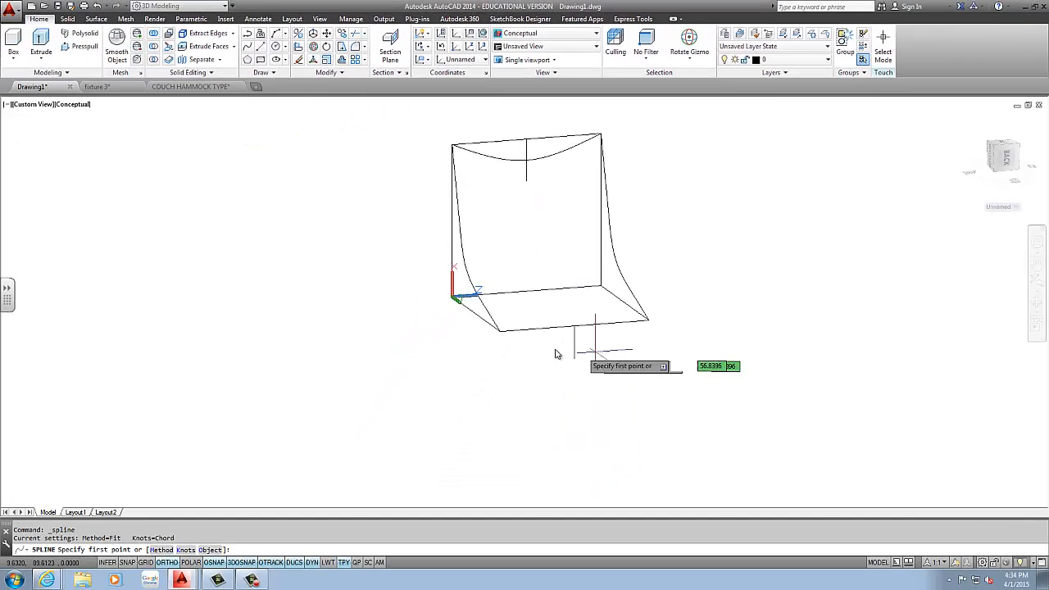
{"action": "left_click", "coordinate": [575, 359]}
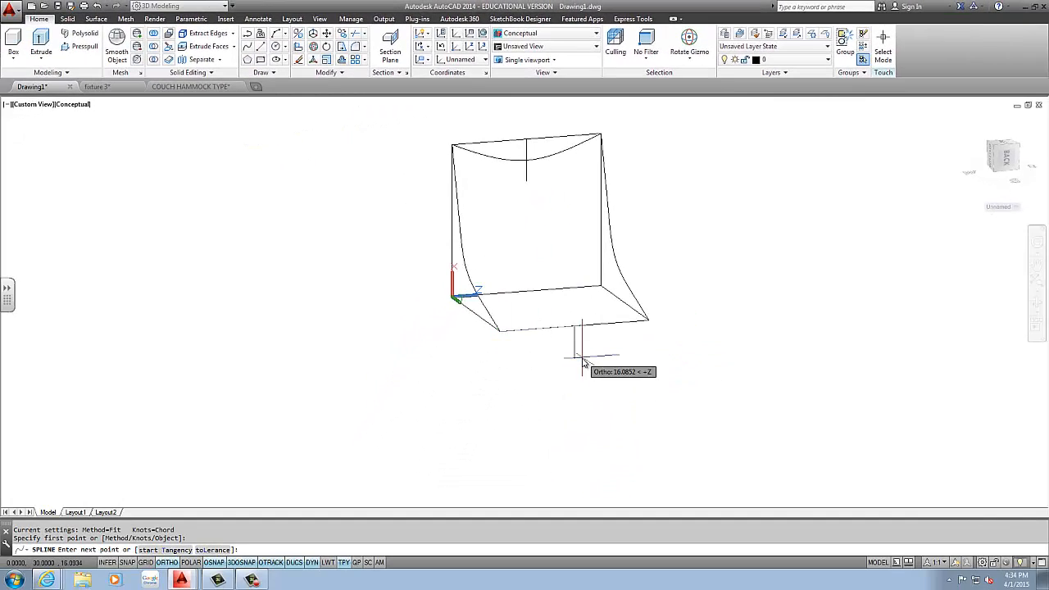
{"action": "left_click", "coordinate": [657, 353]}
{"action": "left_click", "coordinate": [649, 318]}
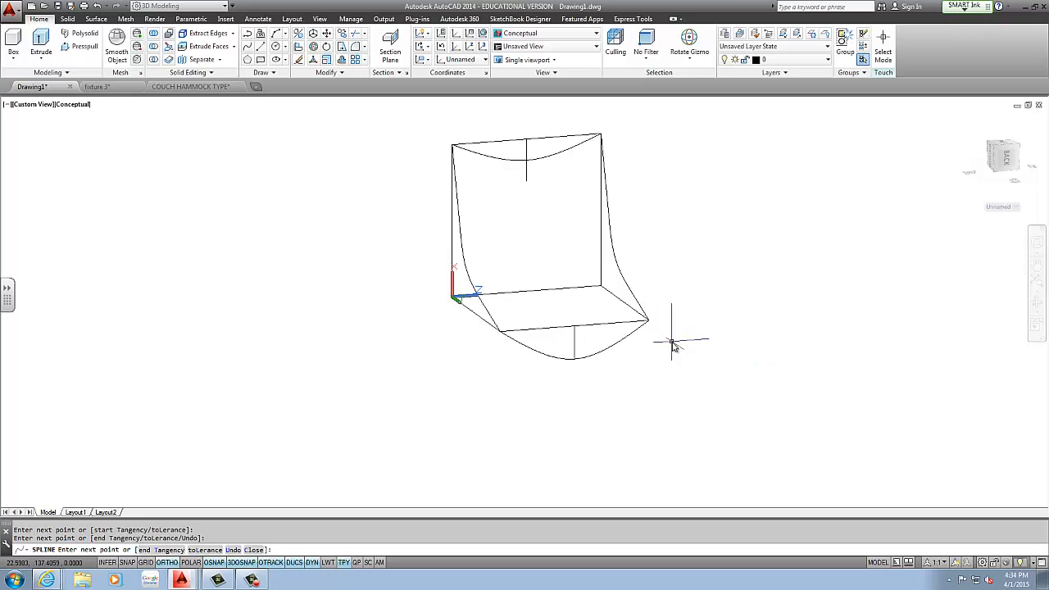
{"action": "middle_click_drag", "start_coordinate": [674, 344], "coordinate": [743, 370], "text": "shift"}
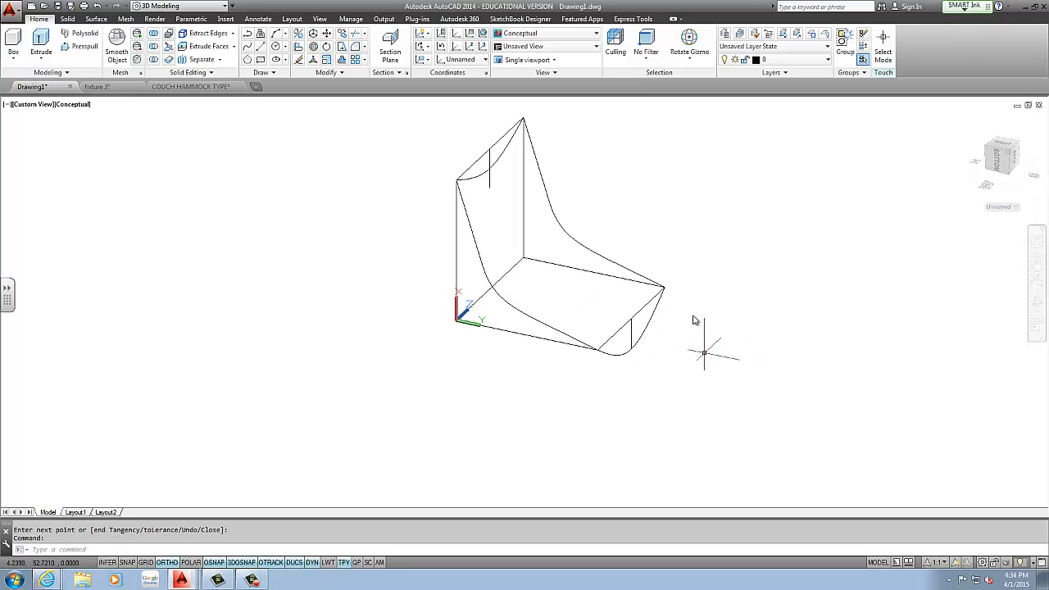
Step: Copy the complete wireframe with all its splines to the empty space beside it along the Y axis
{"action": "middle_click_drag", "start_coordinate": [695, 321], "coordinate": [508, 333]}
{"action": "scroll", "coordinate": [627, 309], "scroll_direction": "down", "scroll_amount": 4}
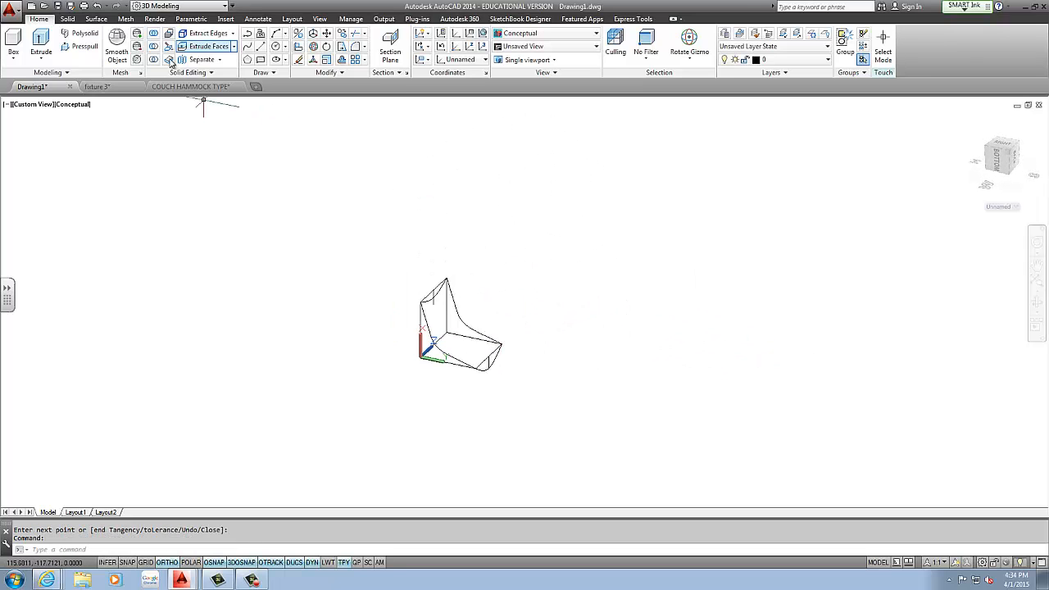
{"action": "left_click", "coordinate": [343, 34]}
{"action": "left_click", "coordinate": [613, 202]}
{"action": "left_click", "coordinate": [402, 395]}
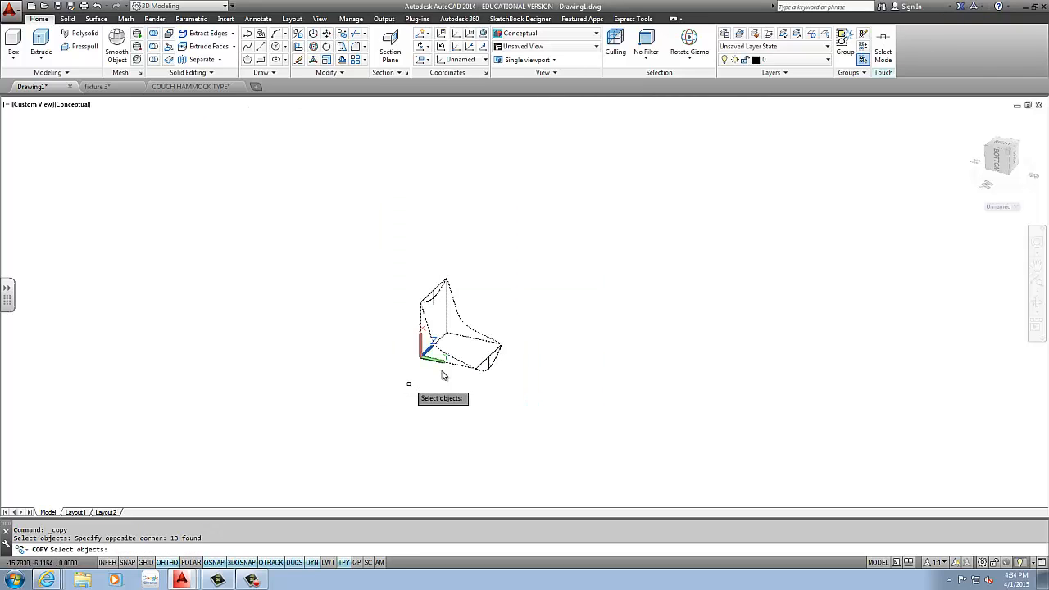
{"action": "key", "text": "Return"}
{"action": "left_click", "coordinate": [493, 376]}
{"action": "left_click", "coordinate": [674, 428]}
{"action": "key", "text": "Escape"}
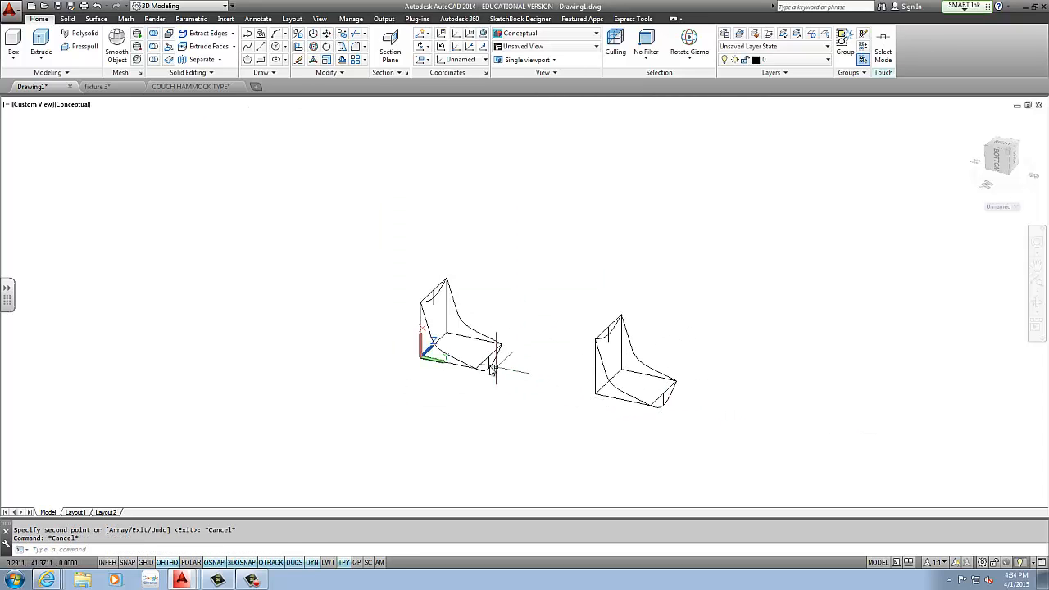
Step: Create an Edge Surface mesh on the original wireframe from its upper, near side, front and far side splines
{"action": "middle_click_drag", "start_coordinate": [484, 375], "coordinate": [431, 273], "text": "shift"}
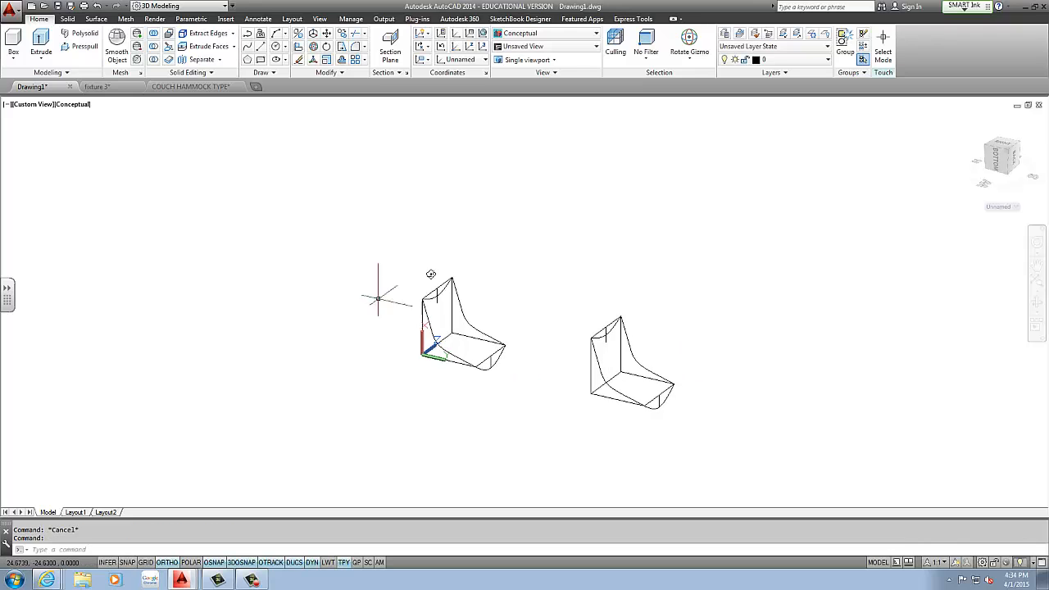
{"action": "scroll", "coordinate": [427, 311], "scroll_direction": "up", "scroll_amount": 3}
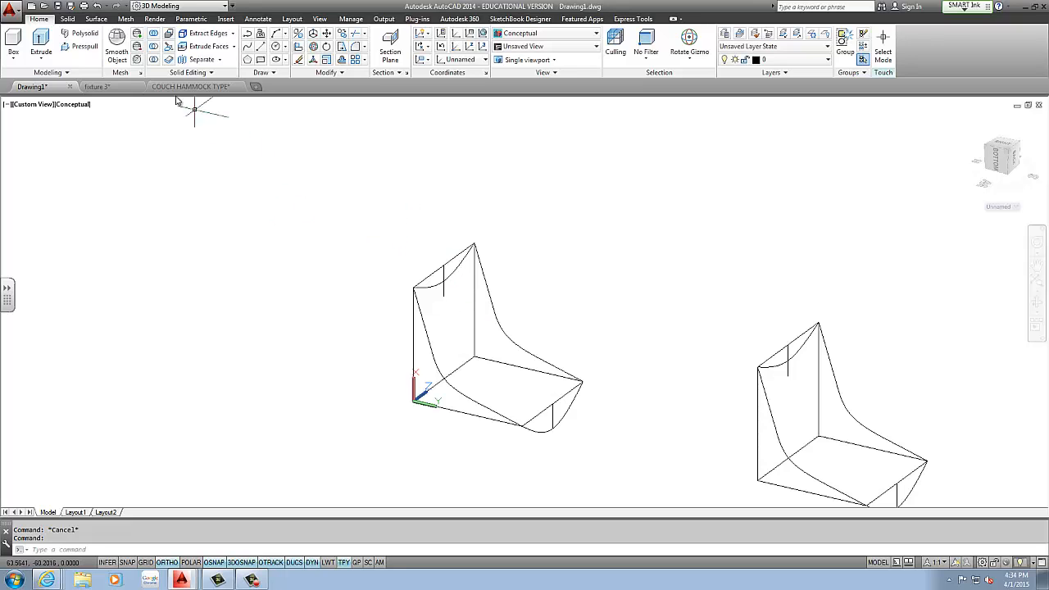
{"action": "middle_click_drag", "start_coordinate": [443, 283], "coordinate": [375, 236]}
{"action": "left_click", "coordinate": [126, 19]}
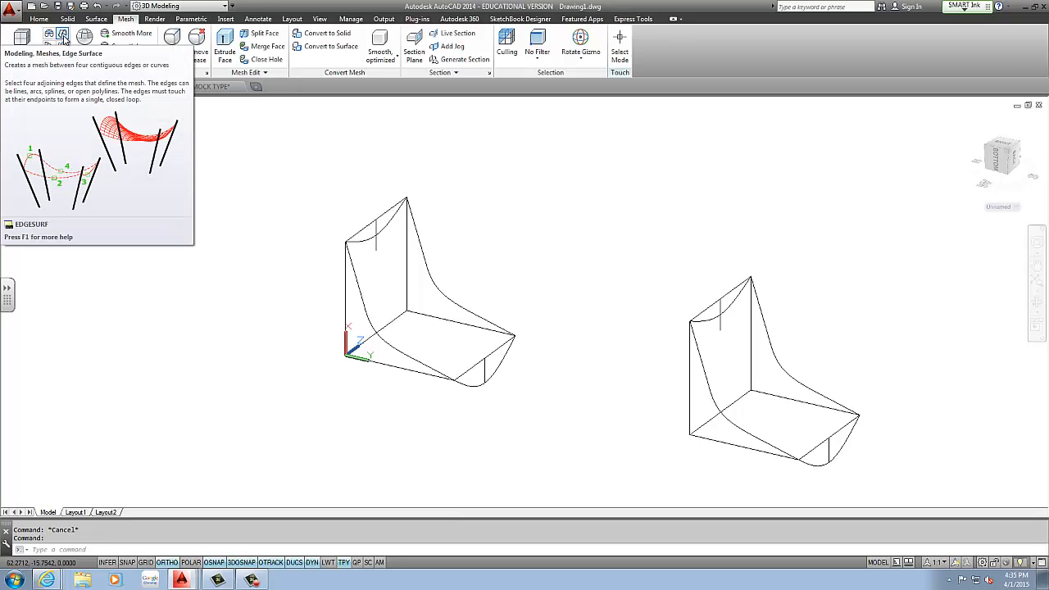
{"action": "left_click", "coordinate": [63, 38]}
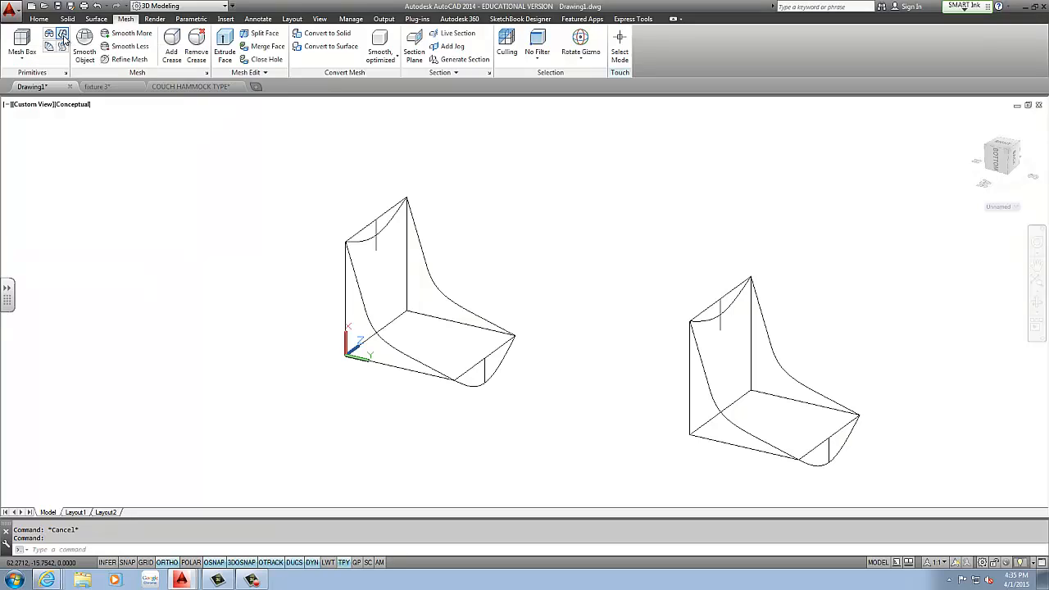
{"action": "left_click", "coordinate": [362, 234]}
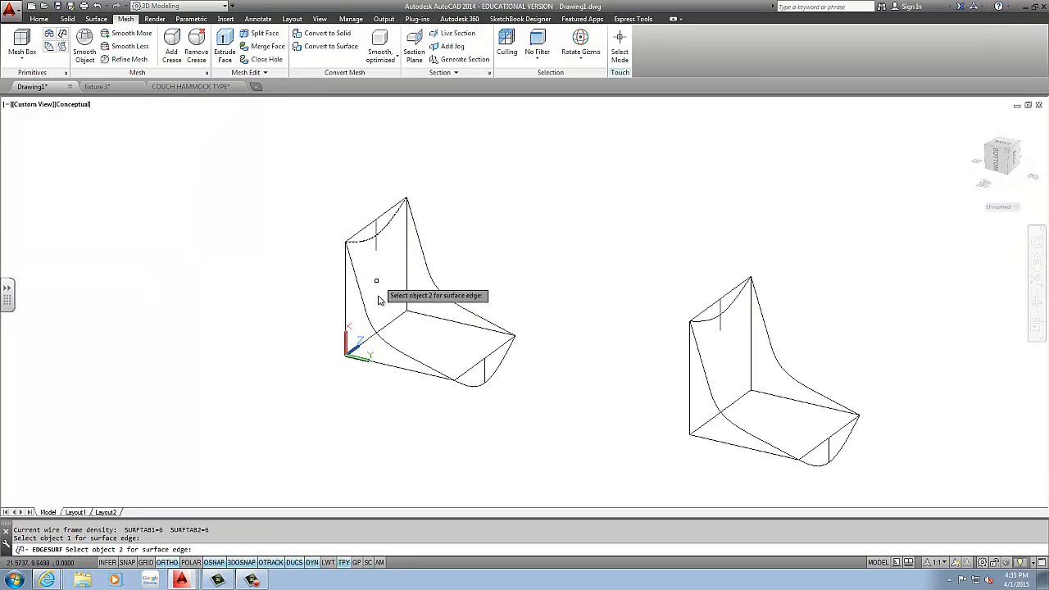
{"action": "left_click", "coordinate": [358, 311]}
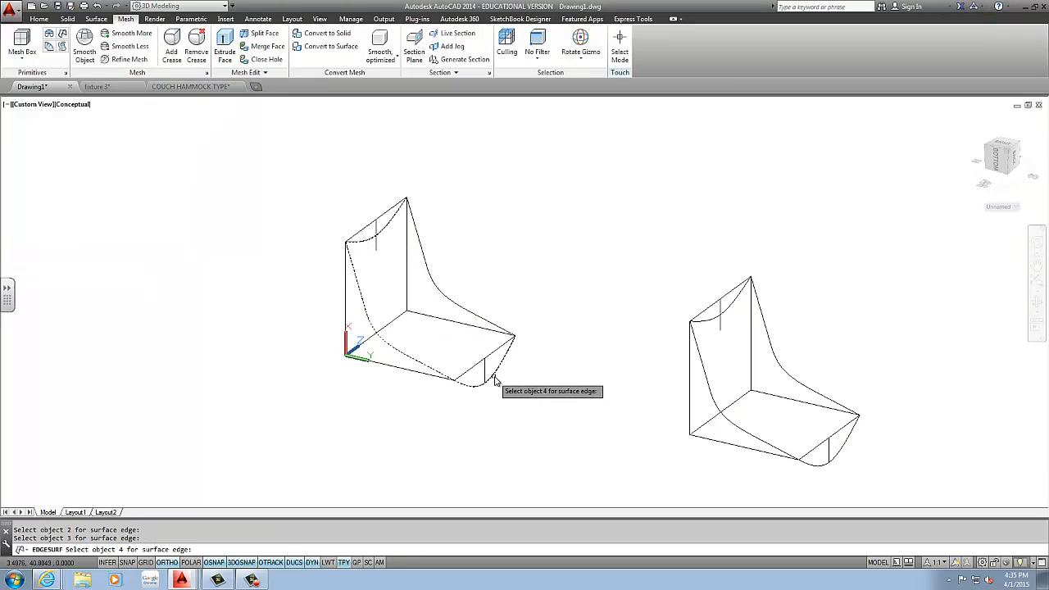
{"action": "left_click", "coordinate": [477, 318]}
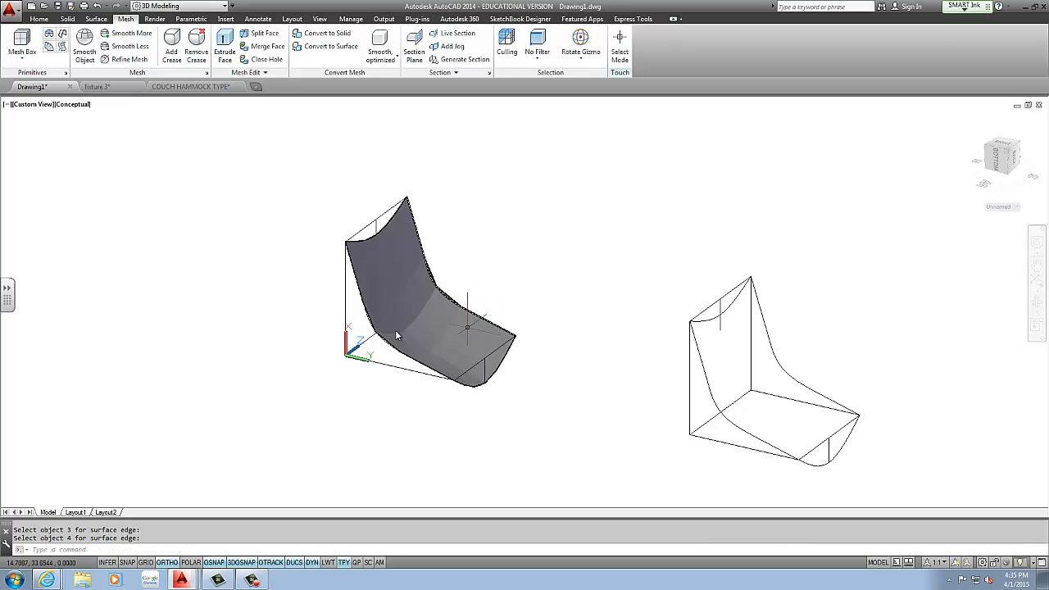
{"action": "middle_click_drag", "start_coordinate": [543, 368], "coordinate": [469, 349], "text": "shift"}
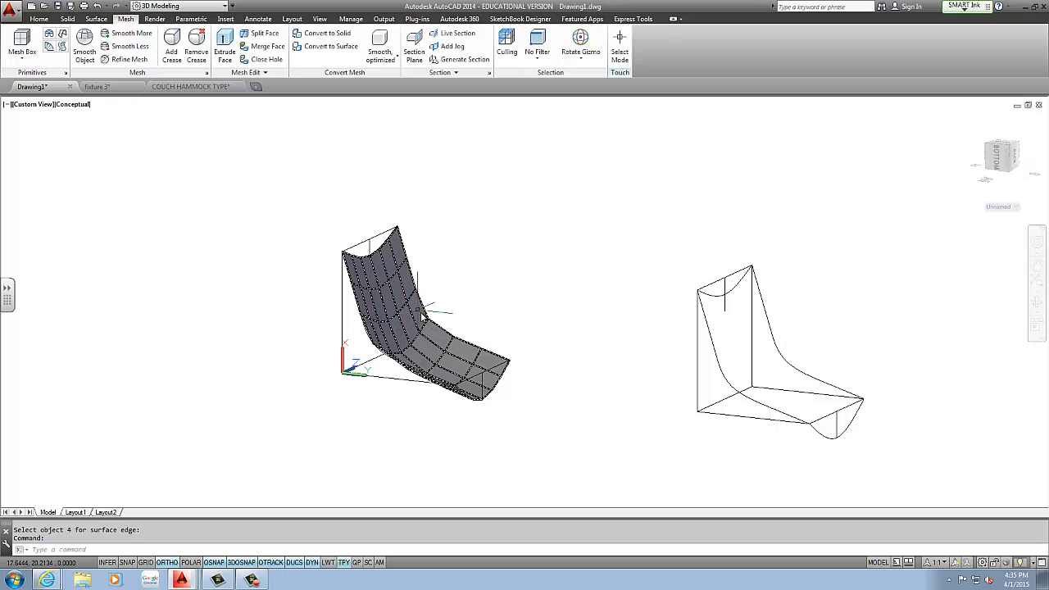
{"action": "key", "text": "Escape"}
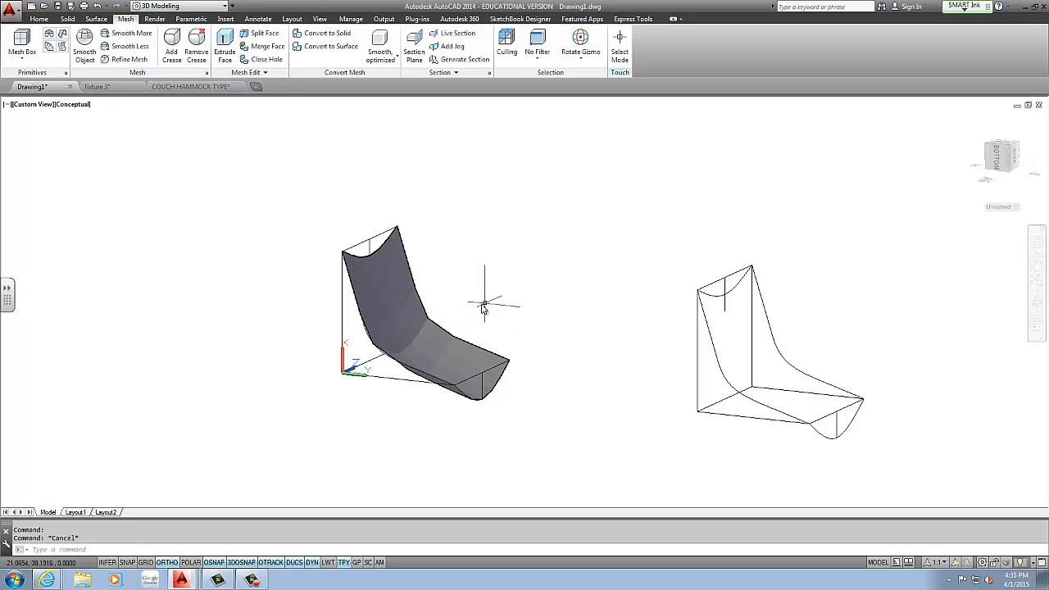
Step: With the Edge selection filter and the Move gizmo, lower the mesh's central lengthwise edge by 3 units
{"action": "middle_click_drag", "start_coordinate": [481, 293], "coordinate": [443, 306], "text": "shift"}
{"action": "scroll", "coordinate": [418, 253], "scroll_direction": "up", "scroll_amount": 2}
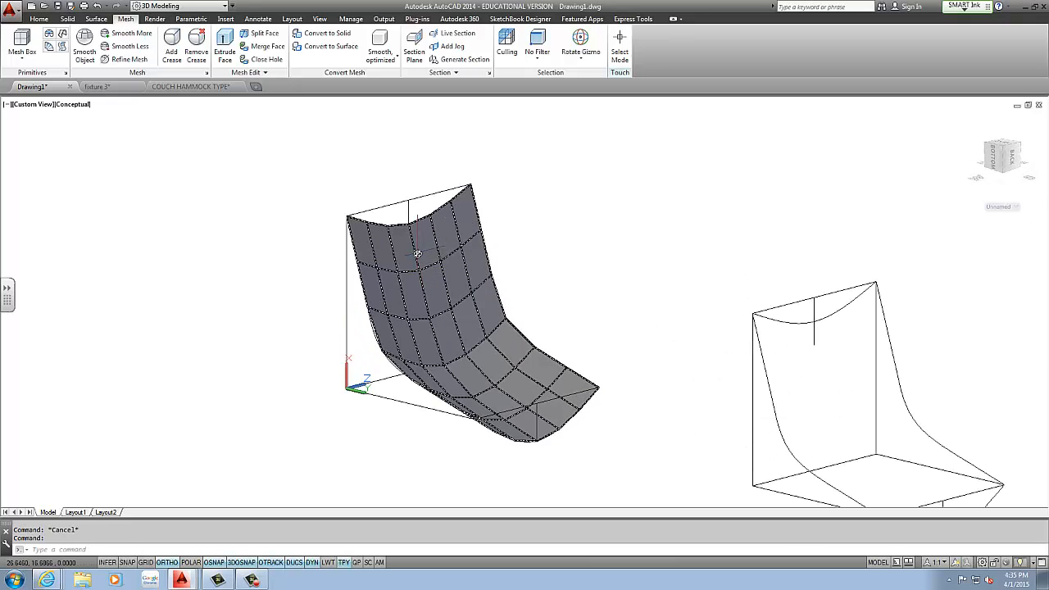
{"action": "left_click", "coordinate": [537, 47]}
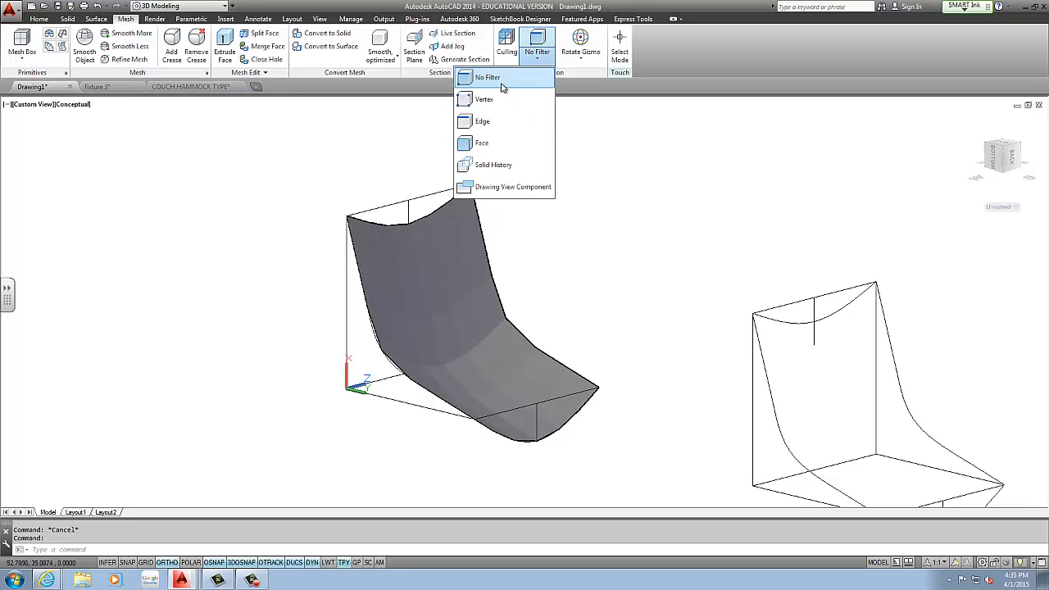
{"action": "left_click", "coordinate": [487, 124]}
{"action": "left_click", "coordinate": [415, 252]}
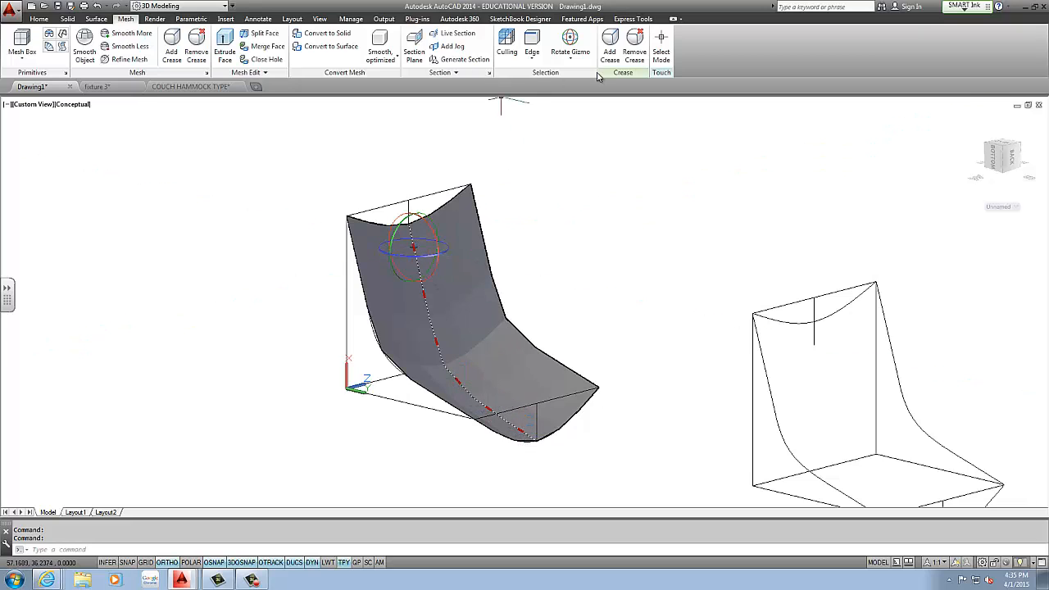
{"action": "left_click", "coordinate": [571, 49]}
{"action": "left_click", "coordinate": [583, 73]}
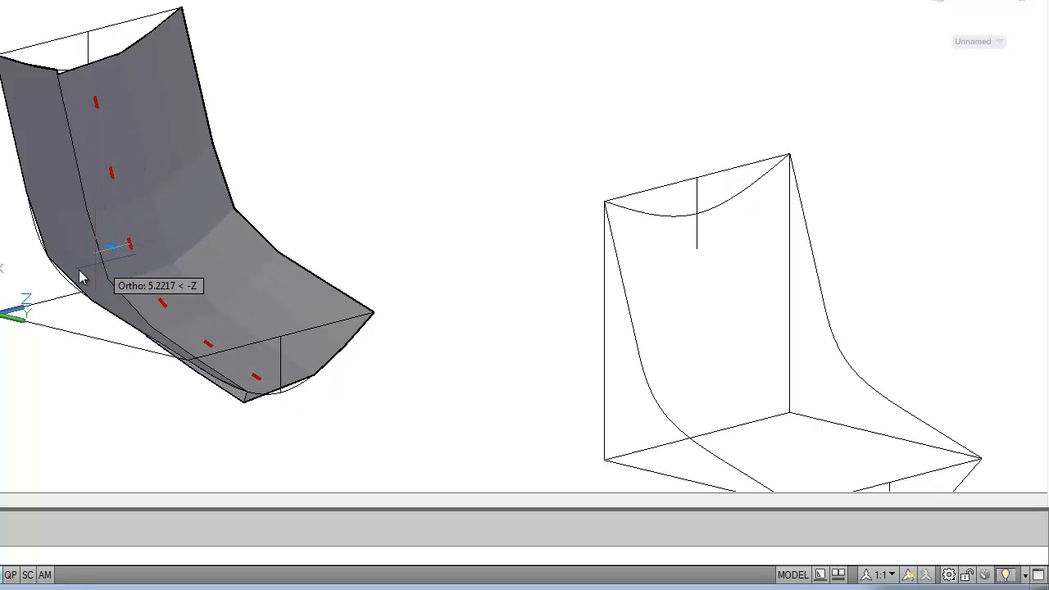
{"action": "middle_click_drag", "start_coordinate": [136, 277], "coordinate": [321, 394], "text": "shift"}
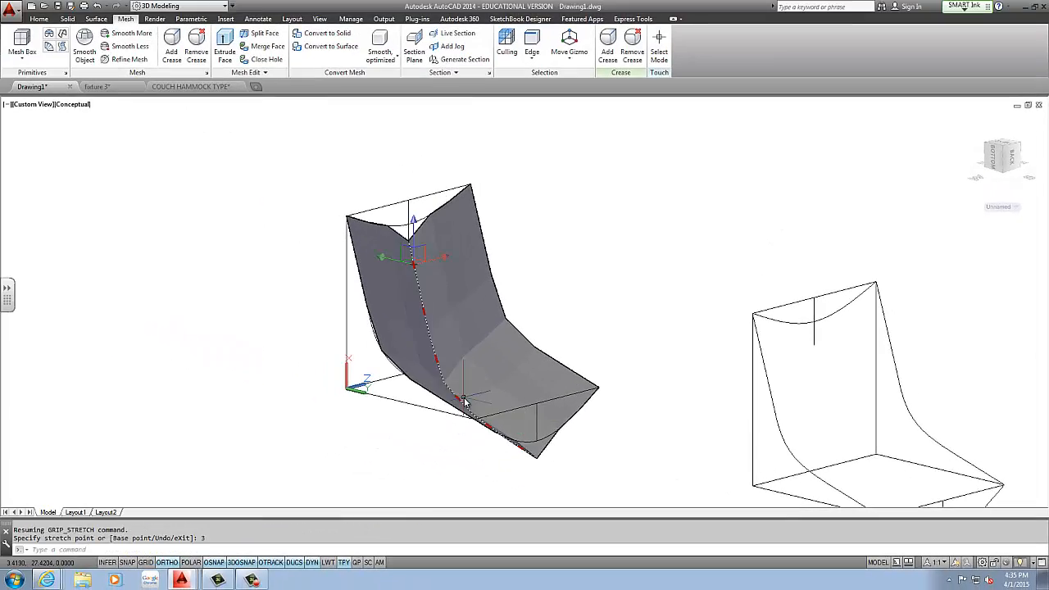
{"action": "key", "text": "Escape"}
{"action": "key", "text": "Escape"}
Step: Select the two frontmost faces in the second column from each side of the seat mesh and raise them with the Move gizmo
{"action": "middle_click_drag", "start_coordinate": [575, 441], "coordinate": [463, 246], "text": "shift"}
{"action": "middle_click_drag", "start_coordinate": [425, 291], "coordinate": [434, 241], "text": "shift"}
{"action": "scroll", "coordinate": [474, 258], "scroll_direction": "up", "scroll_amount": 5}
{"action": "left_click", "coordinate": [474, 259]}
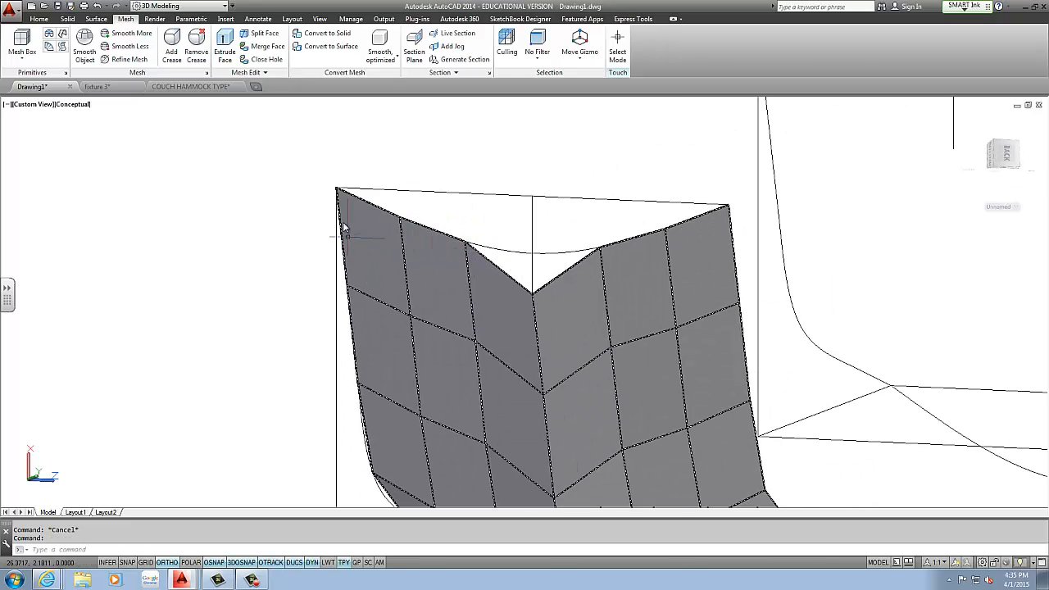
{"action": "scroll", "coordinate": [394, 266], "scroll_direction": "down", "scroll_amount": 3}
{"action": "middle_click_drag", "start_coordinate": [393, 265], "coordinate": [326, 280], "text": "shift"}
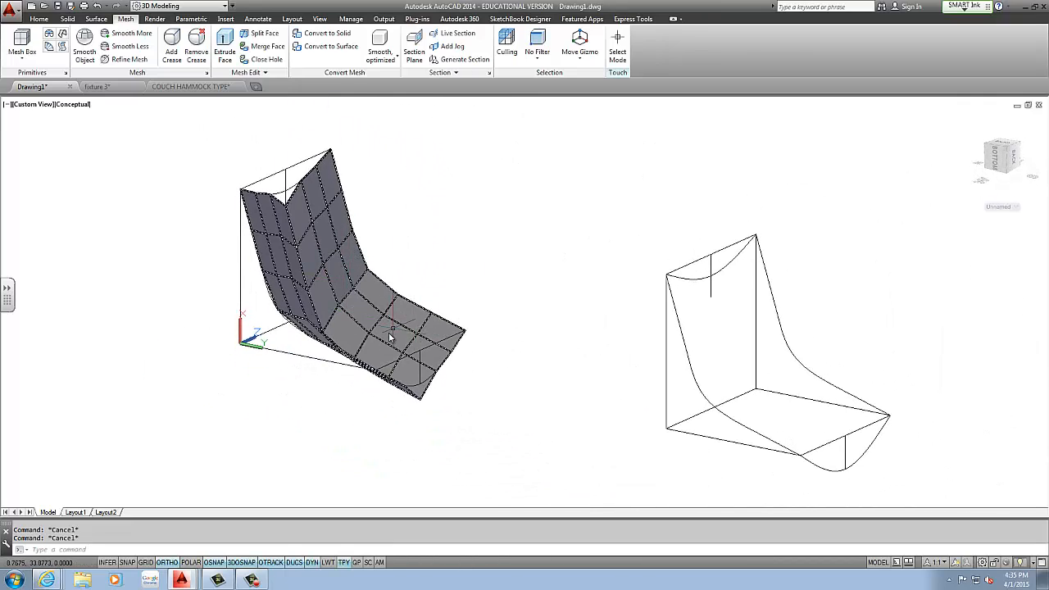
{"action": "scroll", "coordinate": [391, 337], "scroll_direction": "up", "scroll_amount": 5}
{"action": "middle_click_drag", "start_coordinate": [426, 325], "coordinate": [248, 357], "text": "shift"}
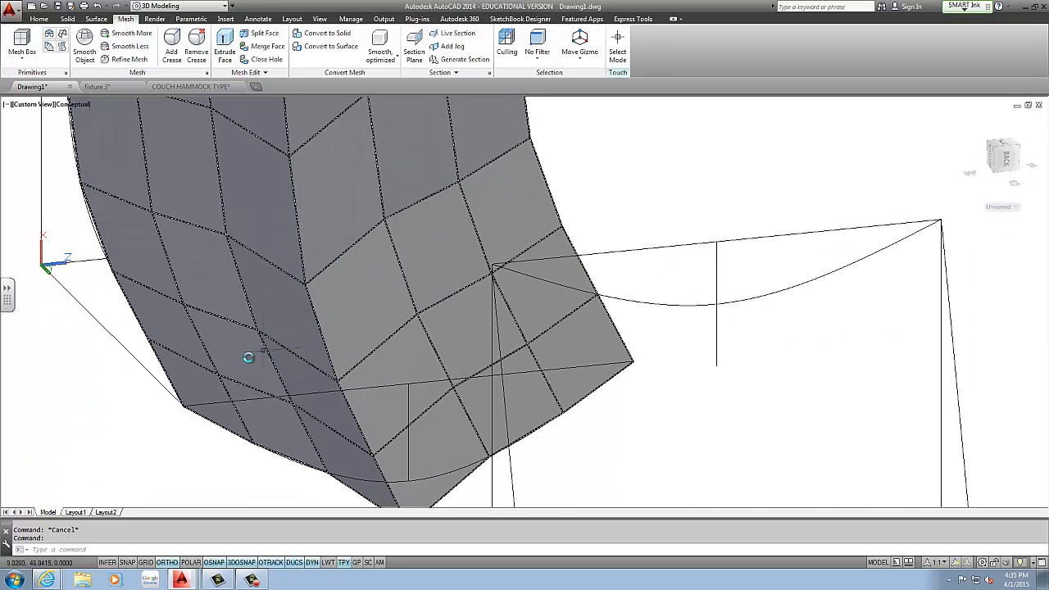
{"action": "left_click", "coordinate": [252, 359], "text": "ctrl"}
{"action": "left_click", "coordinate": [270, 425], "text": "ctrl"}
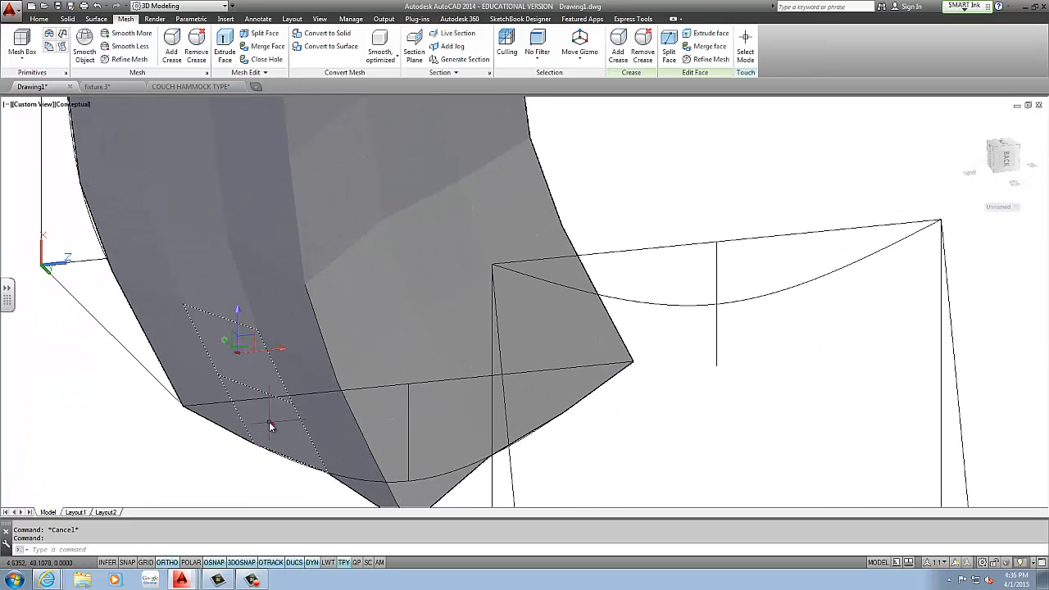
{"action": "left_click", "coordinate": [474, 326], "text": "ctrl"}
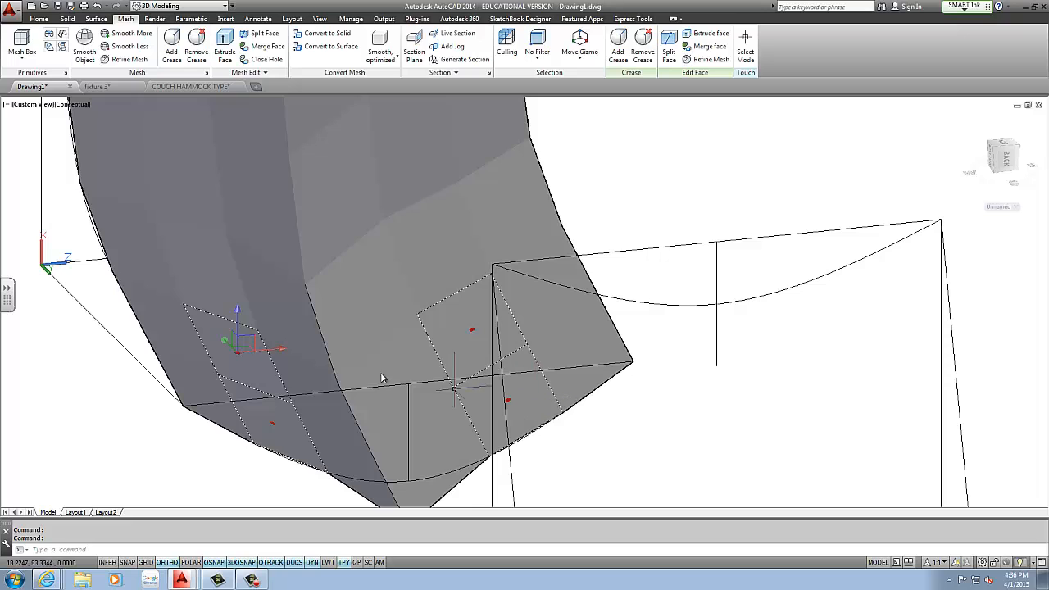
{"action": "middle_click_drag", "start_coordinate": [427, 394], "coordinate": [401, 312], "text": "shift"}
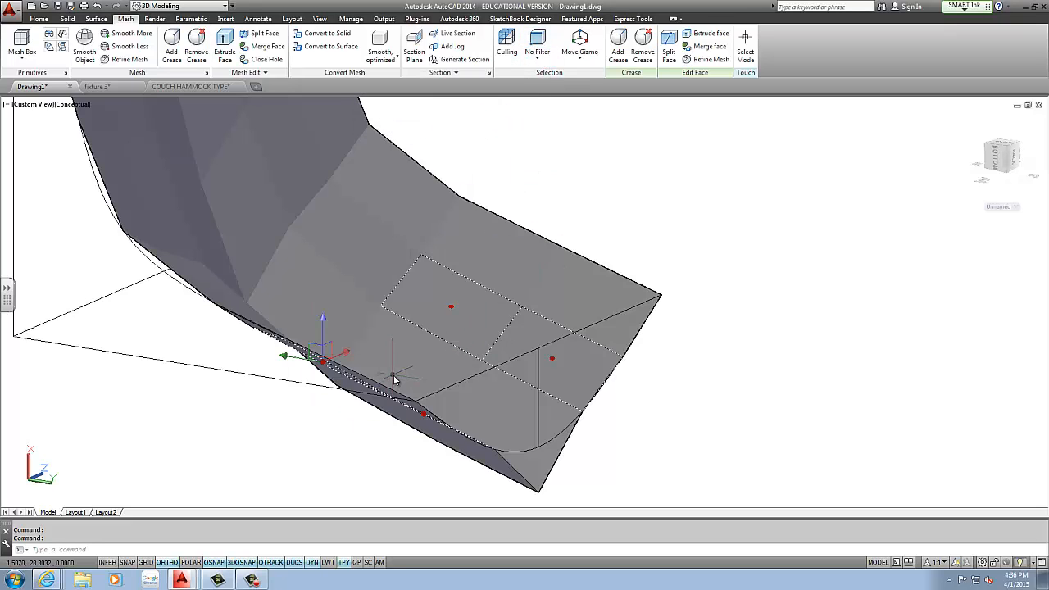
{"action": "left_click", "coordinate": [323, 319]}
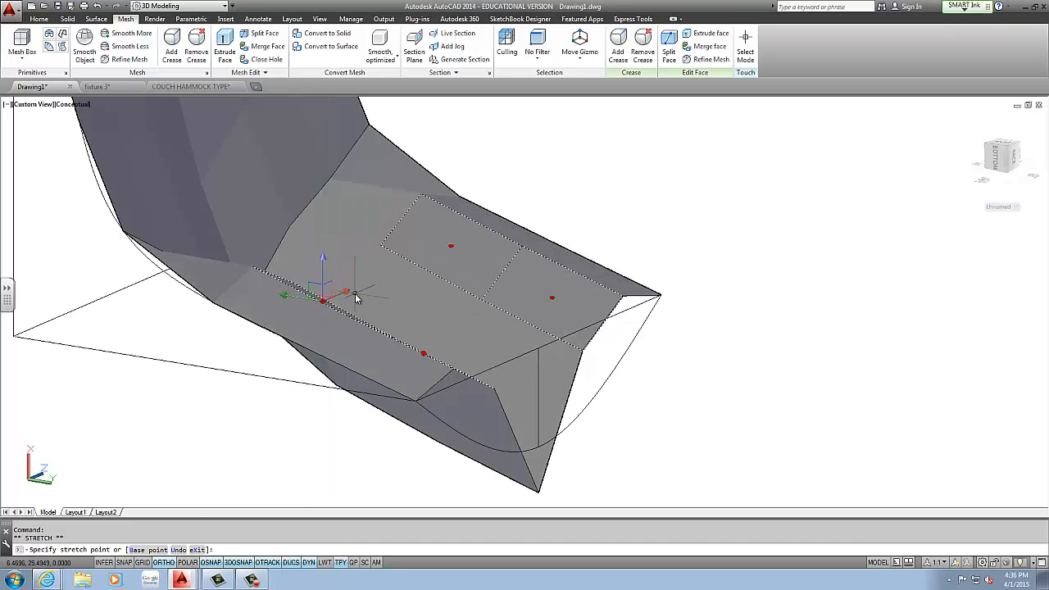
{"action": "key", "text": "Escape"}
{"action": "key", "text": "Escape"}
Step: Try raising the smoothness of the whole seat mesh by one level, and lower it back by one level
{"action": "middle_click_drag", "start_coordinate": [543, 296], "coordinate": [462, 260], "text": "shift"}
{"action": "left_click", "coordinate": [461, 259]}
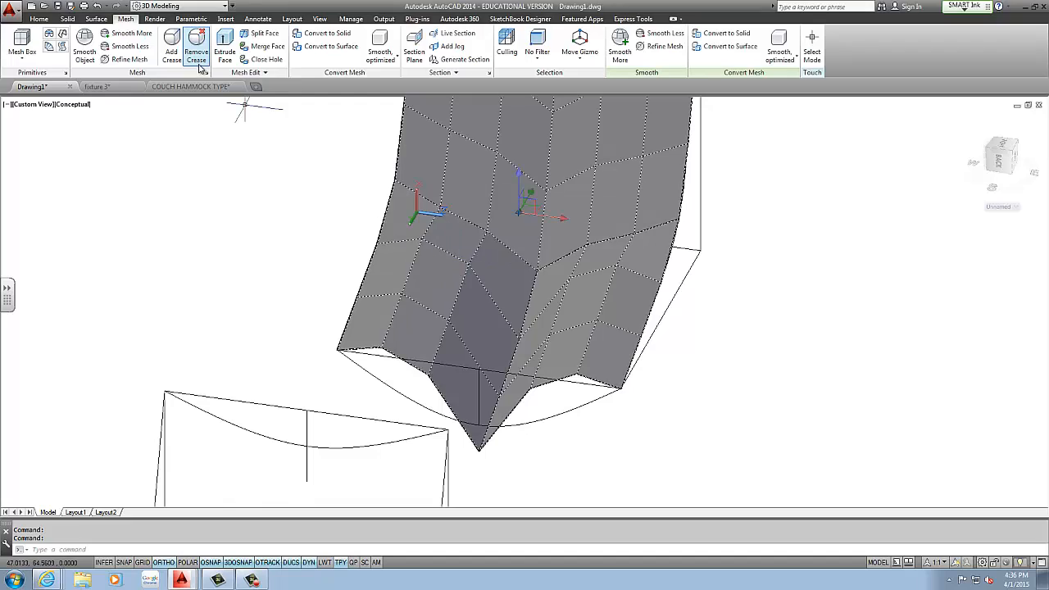
{"action": "left_click", "coordinate": [124, 35]}
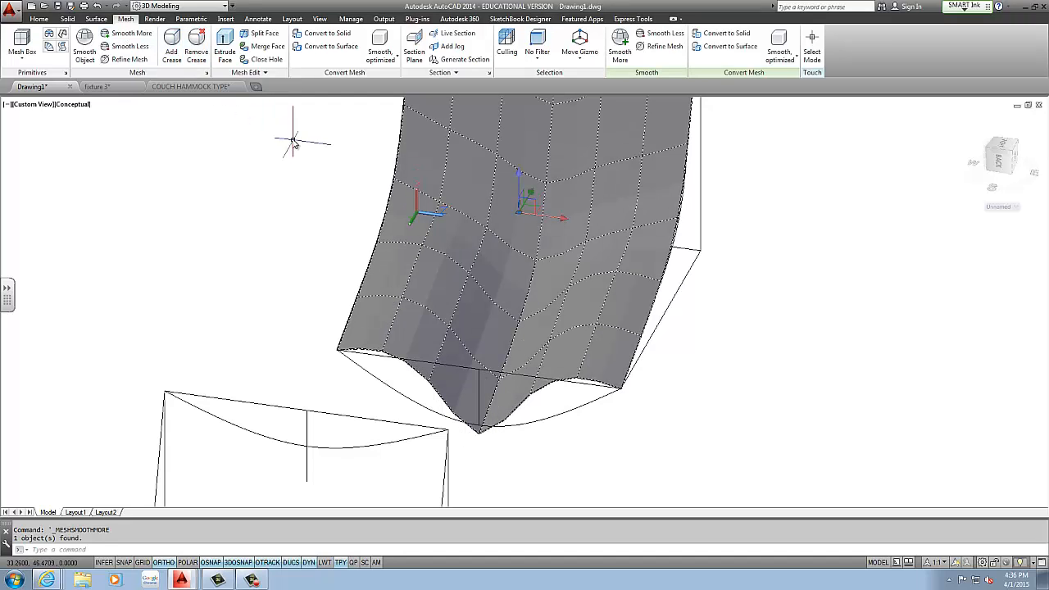
{"action": "left_click", "coordinate": [131, 48]}
{"action": "key", "text": "Escape"}
{"action": "key", "text": "Escape"}
Step: Increase the seat mesh's smoothness level by level with Smooth More up to the maximum level
{"action": "middle_click_drag", "start_coordinate": [388, 281], "coordinate": [452, 222], "text": "shift"}
{"action": "left_click", "coordinate": [451, 222]}
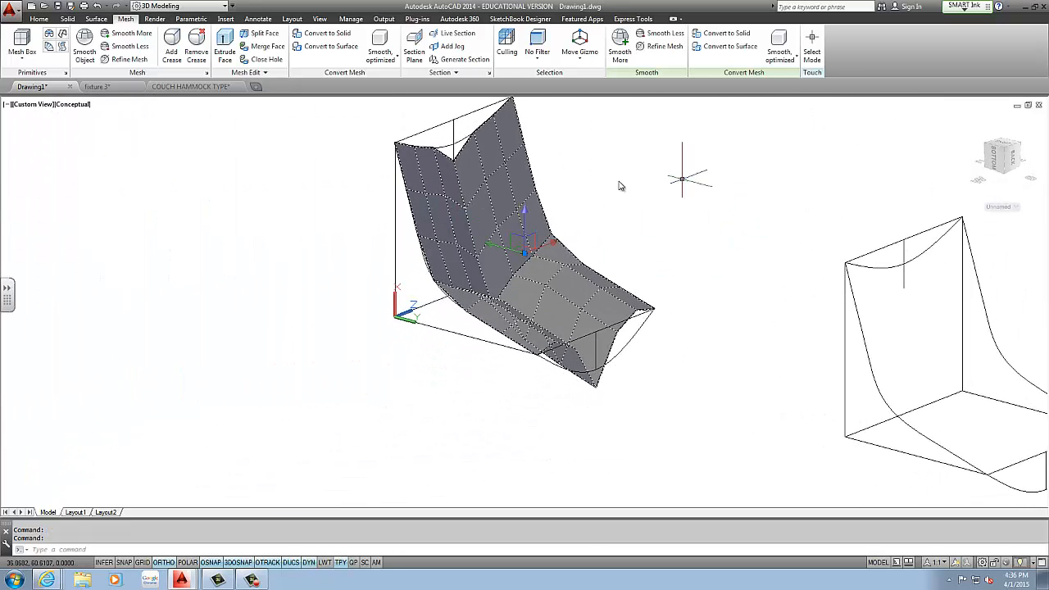
{"action": "left_click", "coordinate": [132, 34]}
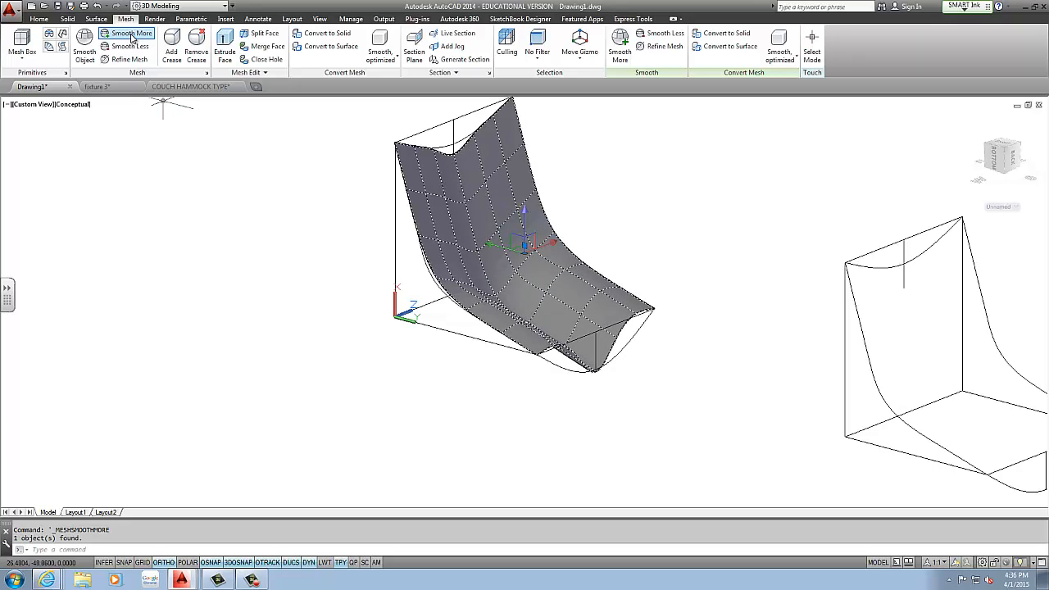
{"action": "left_click", "coordinate": [127, 33]}
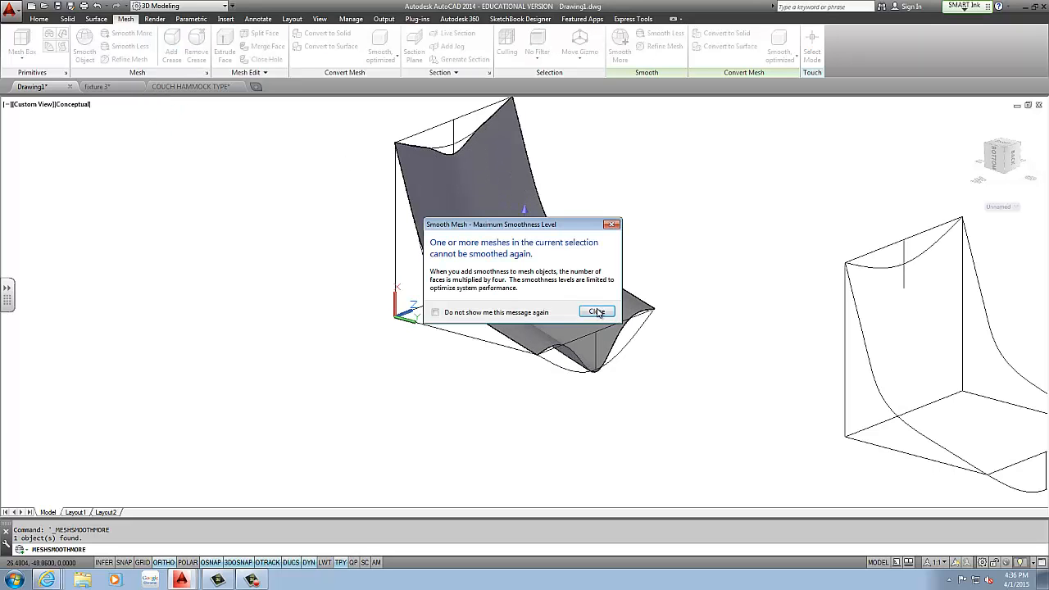
{"action": "left_click", "coordinate": [598, 313]}
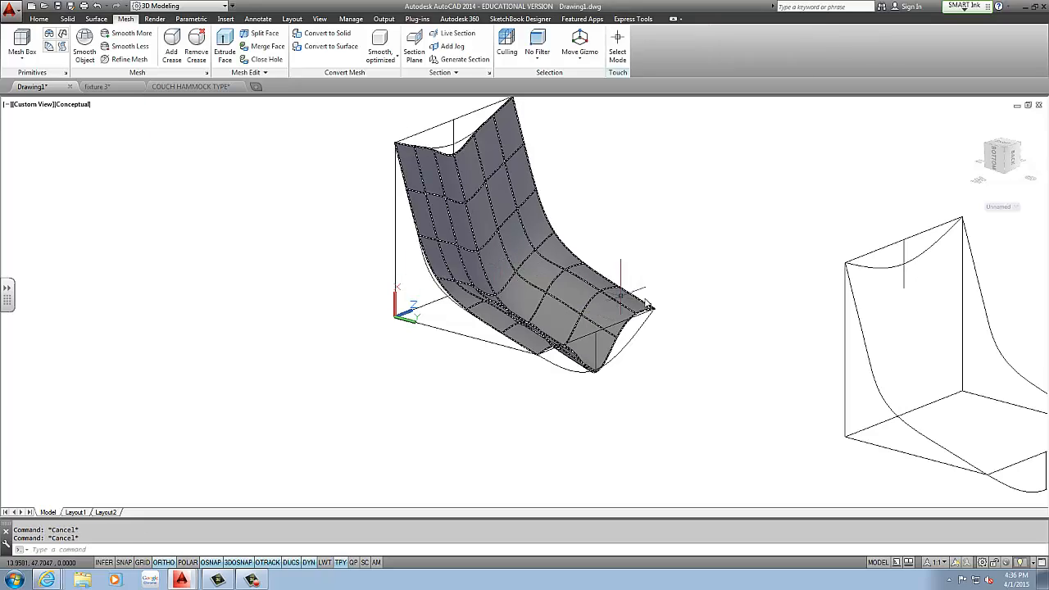
Step: Examine the smoothed hammock seat from the front, the side and an oblique angle, including its sagging front and upper edges
{"action": "mouse_move", "coordinate": [620, 295]}
{"action": "middle_mouse_down", "text": "shift"}
{"action": "mouse_move", "coordinate": [554, 230]}
{"action": "mouse_move", "coordinate": [669, 277]}
{"action": "mouse_move", "coordinate": [632, 279]}
{"action": "middle_mouse_up", "text": "shift"}
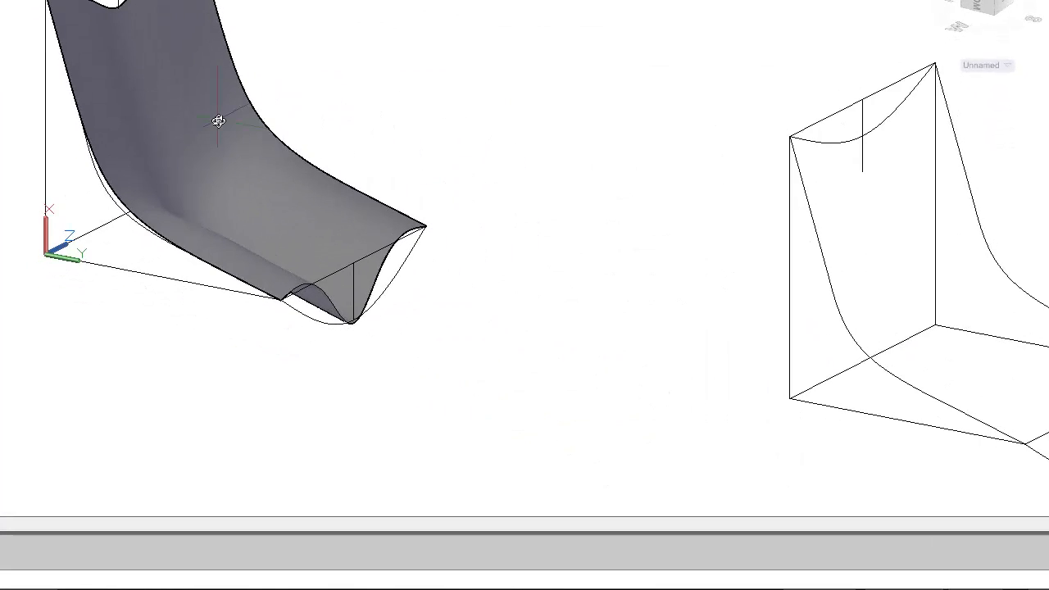
{"action": "middle_click_drag", "start_coordinate": [218, 122], "coordinate": [401, 275], "text": "shift"}
{"action": "middle_click_drag", "start_coordinate": [159, 125], "coordinate": [136, 59], "text": "shift"}
{"action": "middle_click_drag", "start_coordinate": [246, 145], "coordinate": [358, 238]}
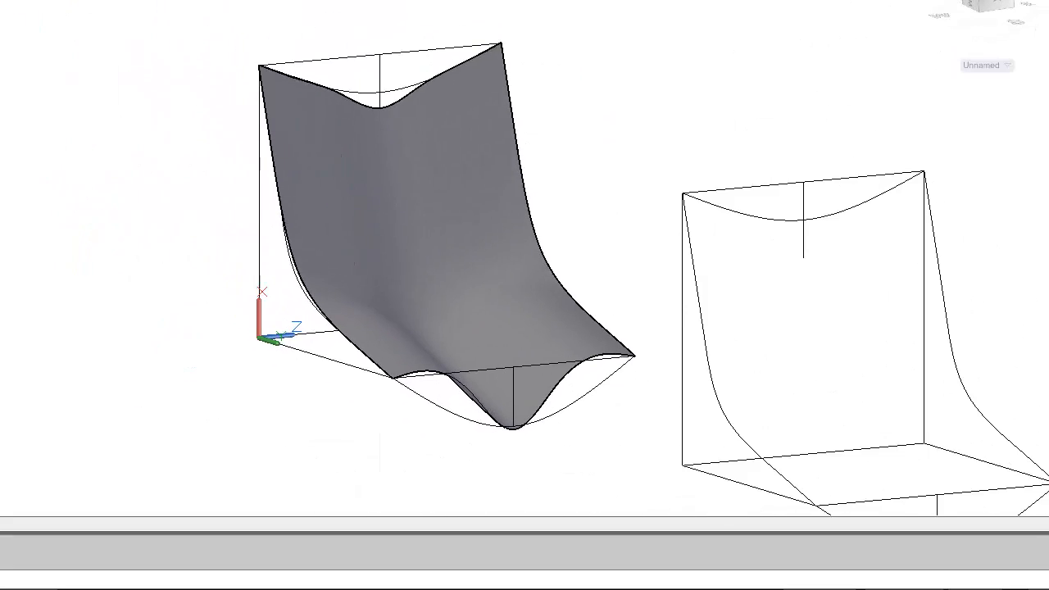
{"action": "middle_click_drag", "start_coordinate": [357, 110], "coordinate": [479, 175], "text": "shift"}
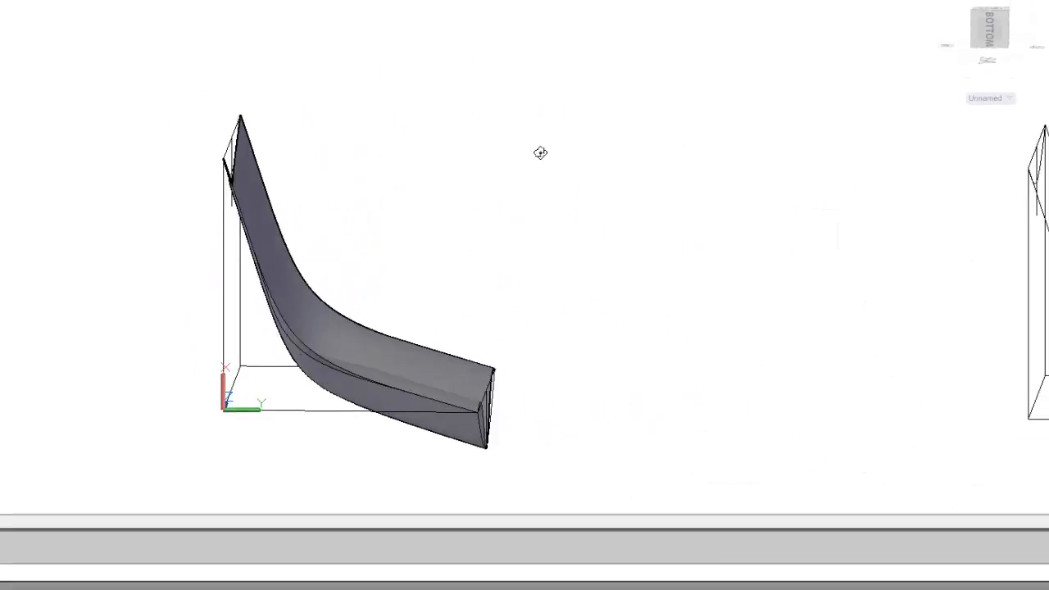
{"action": "middle_click_drag", "start_coordinate": [613, 253], "coordinate": [463, 256], "text": "shift"}
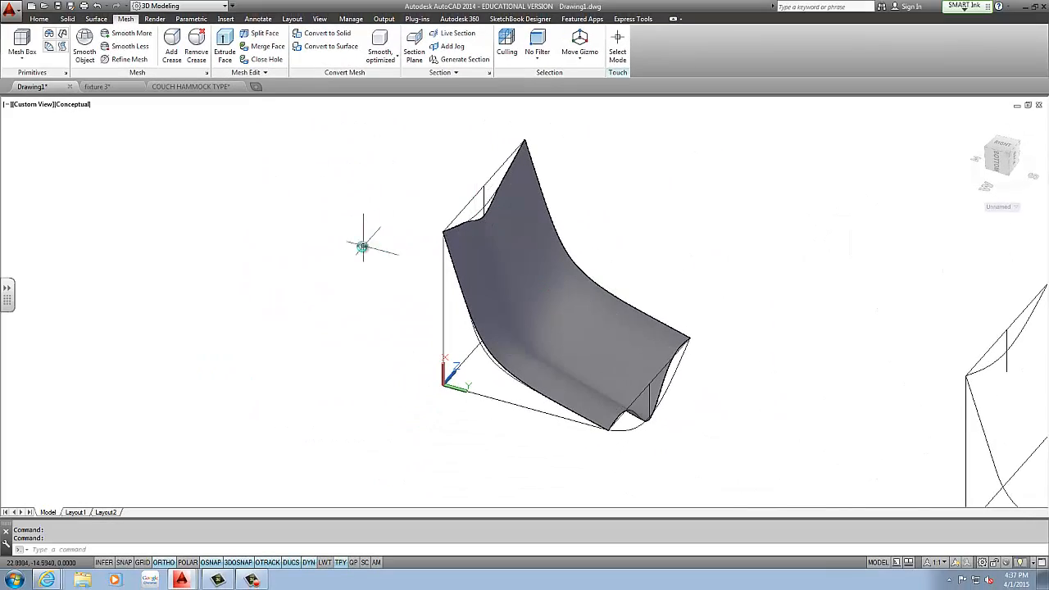
{"action": "middle_click_drag", "start_coordinate": [617, 201], "coordinate": [467, 295], "text": "shift"}
{"action": "scroll", "coordinate": [523, 317], "scroll_direction": "up", "scroll_amount": 2}
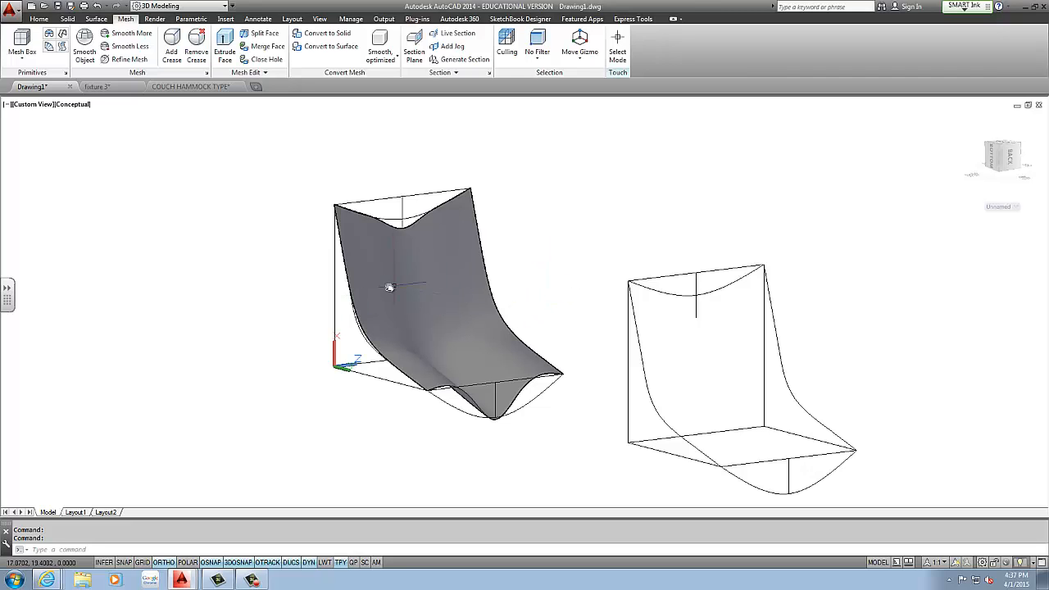
{"action": "middle_click_drag", "start_coordinate": [298, 279], "coordinate": [558, 218], "text": "shift"}
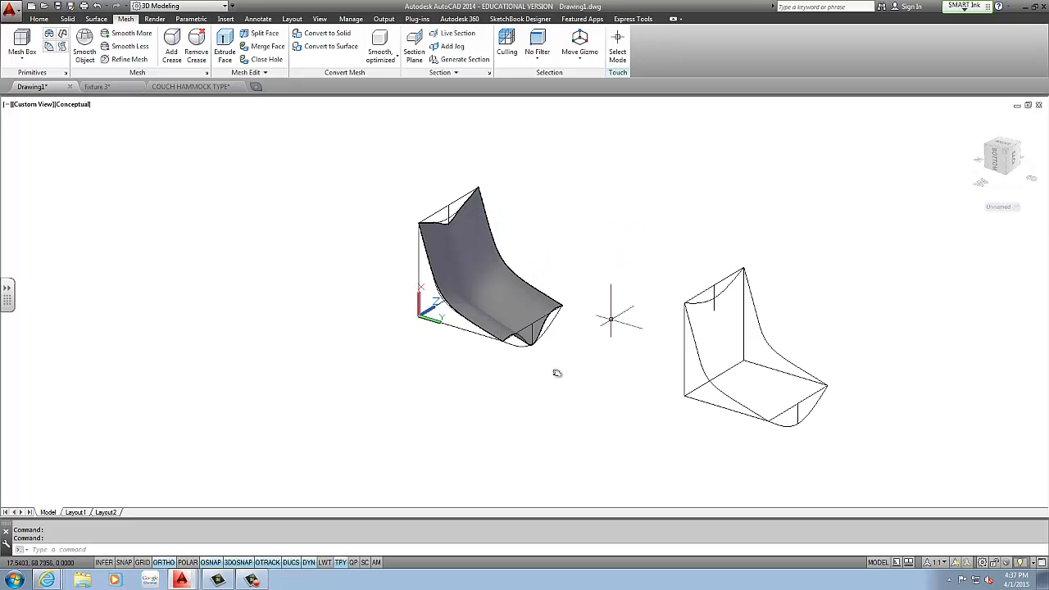
{"action": "mouse_move", "coordinate": [486, 234]}
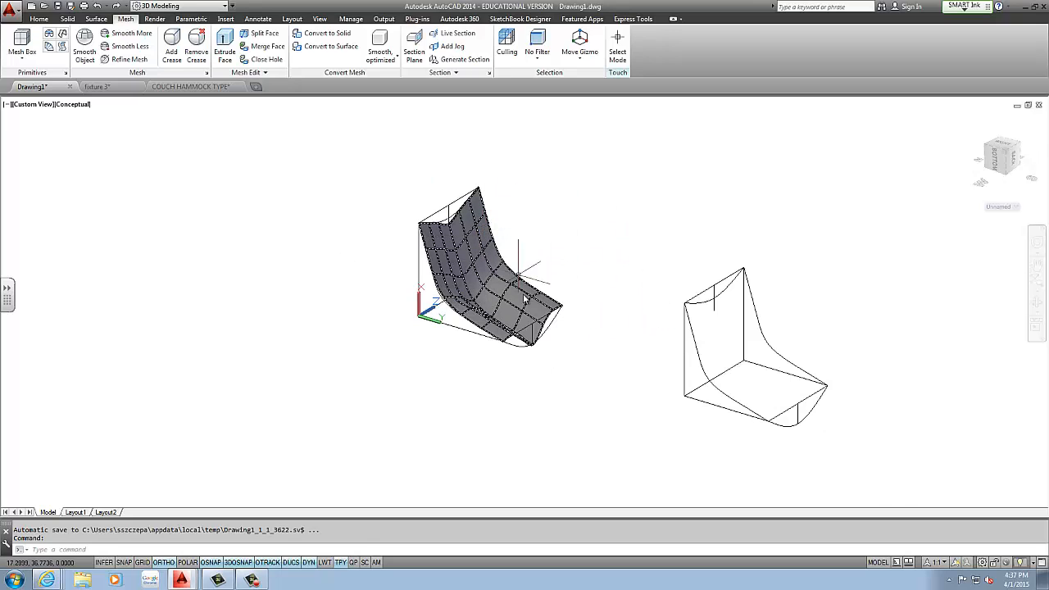
{"action": "scroll", "coordinate": [523, 271], "scroll_direction": "up", "scroll_amount": 4}
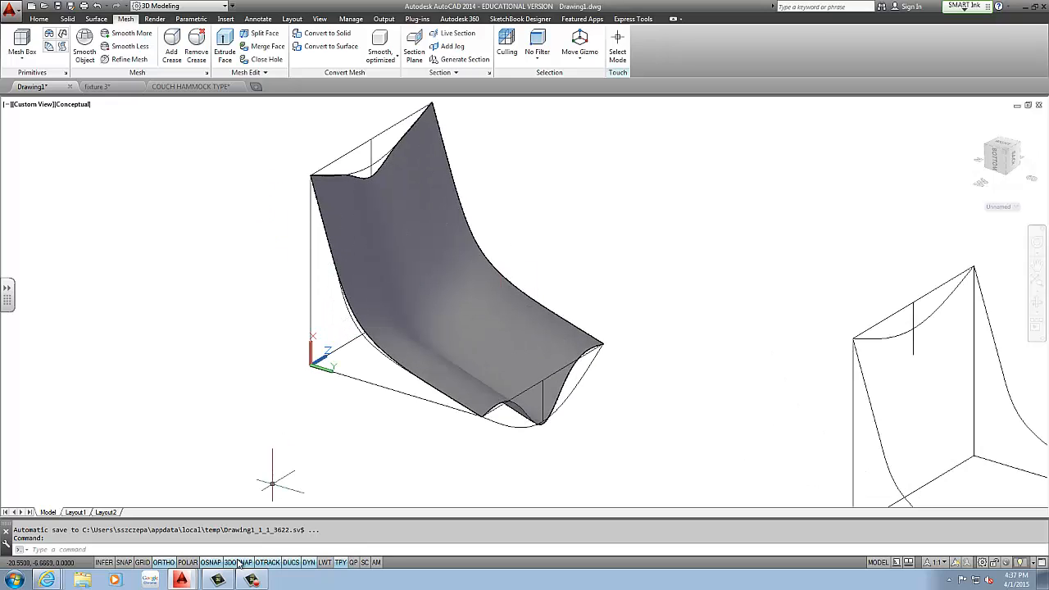
{"action": "left_click", "coordinate": [251, 580]}
{"action": "left_click", "coordinate": [994, 531]}
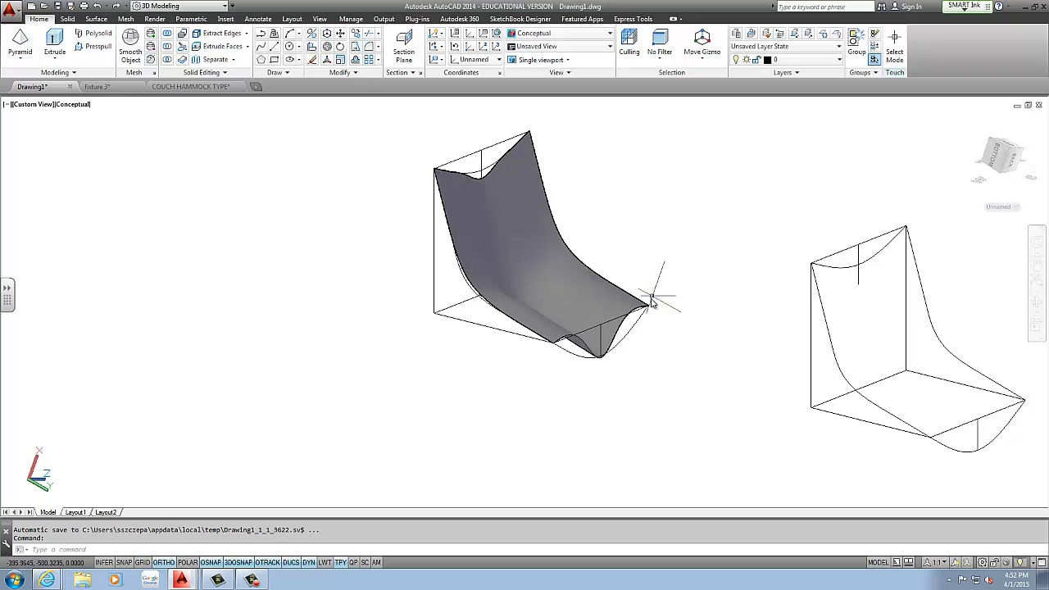
Step: With Ortho off, split the near front corner face of the seat mesh diagonally from its outer front corner to the opposite corner
{"action": "middle_click_drag", "start_coordinate": [660, 291], "coordinate": [631, 260], "text": "shift"}
{"action": "left_click", "coordinate": [652, 262]}
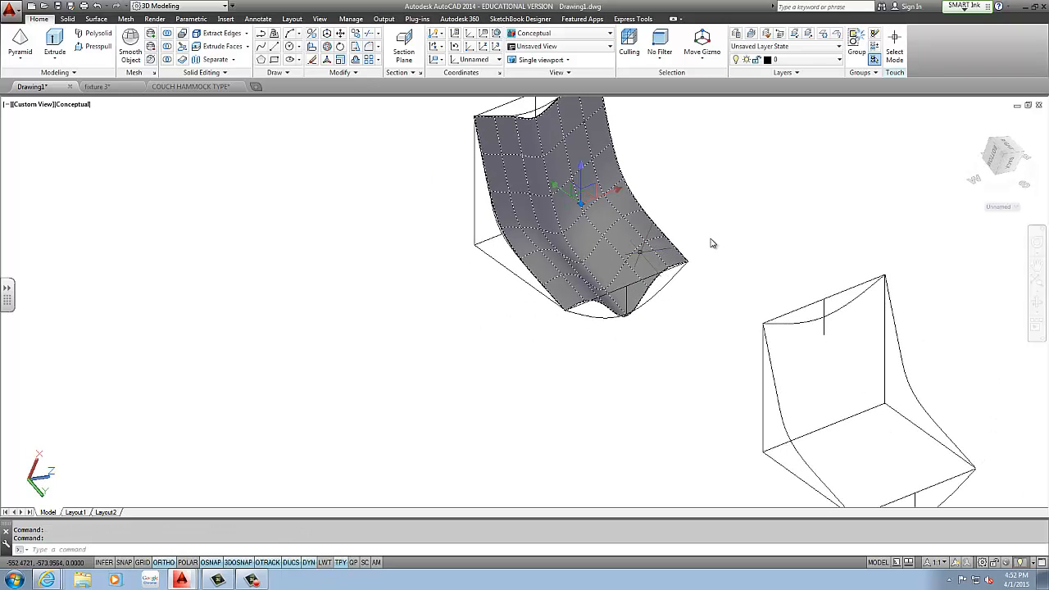
{"action": "scroll", "coordinate": [710, 275], "scroll_direction": "up", "scroll_amount": 4}
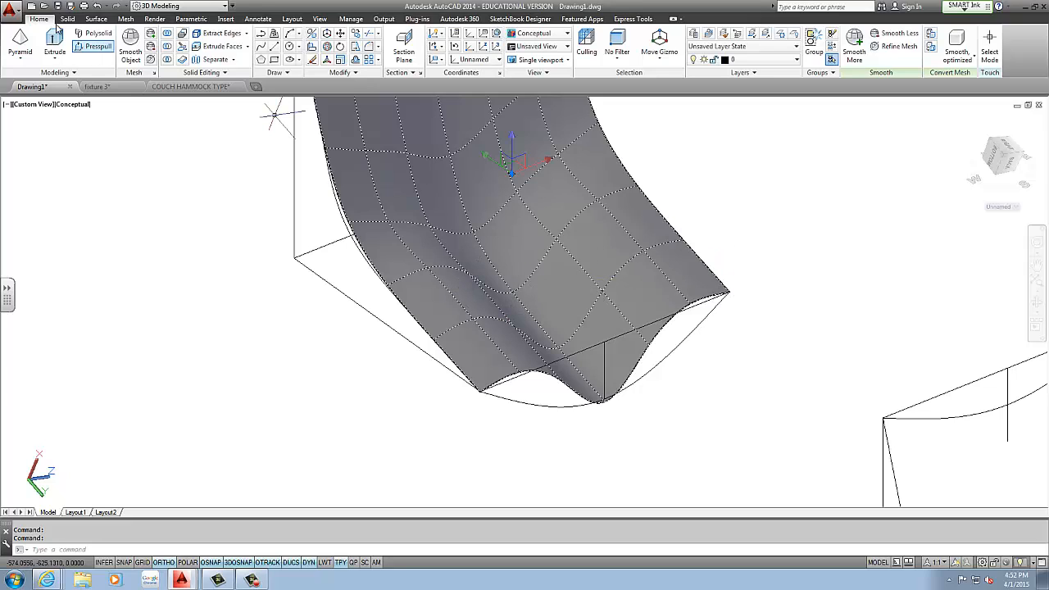
{"action": "left_click", "coordinate": [126, 18]}
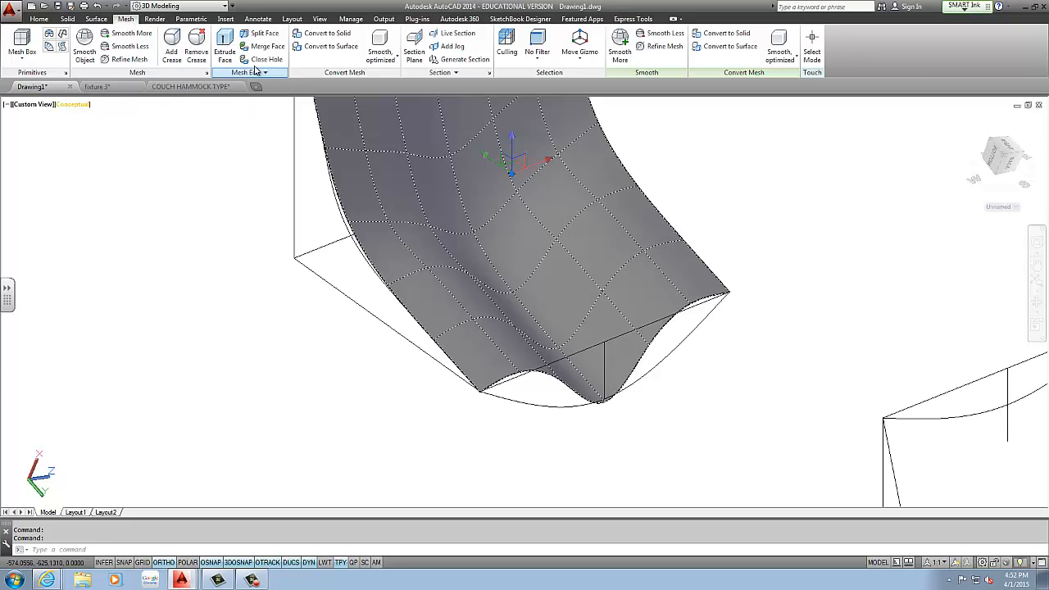
{"action": "left_click", "coordinate": [264, 34]}
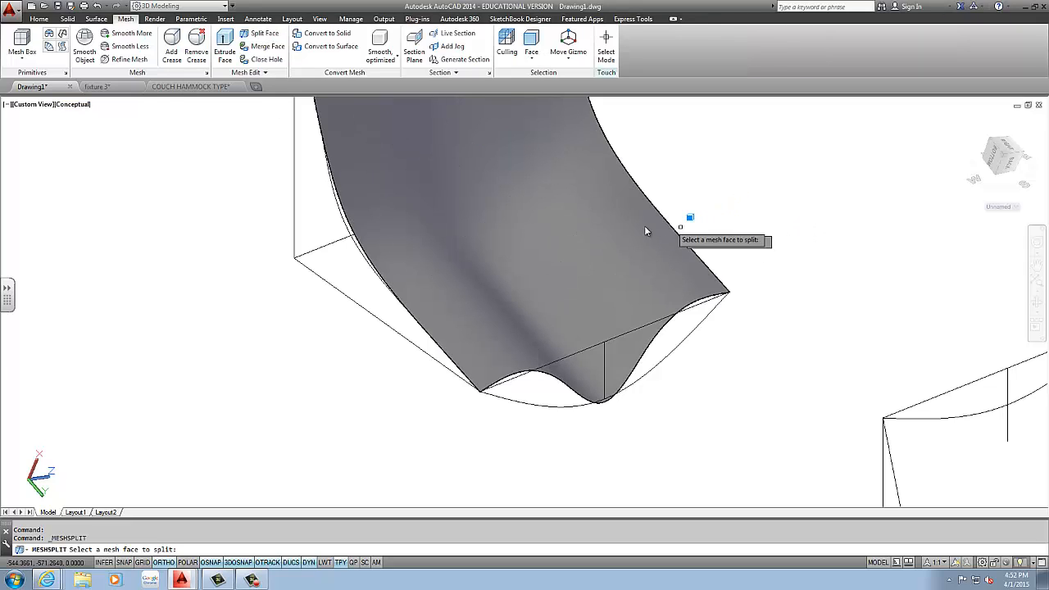
{"action": "left_click", "coordinate": [470, 339]}
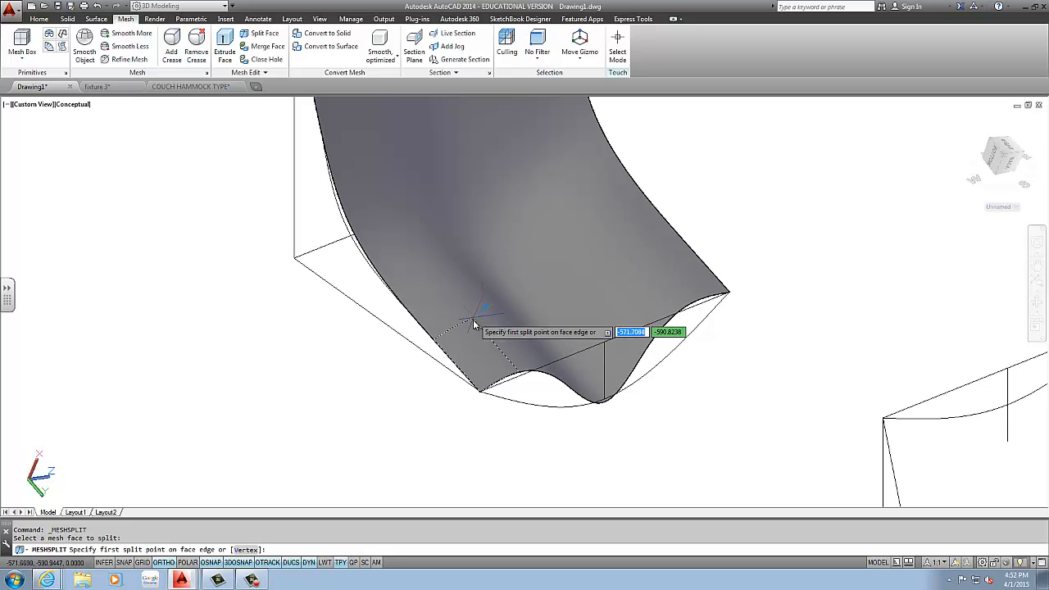
{"action": "scroll", "coordinate": [482, 389], "scroll_direction": "up", "scroll_amount": 5}
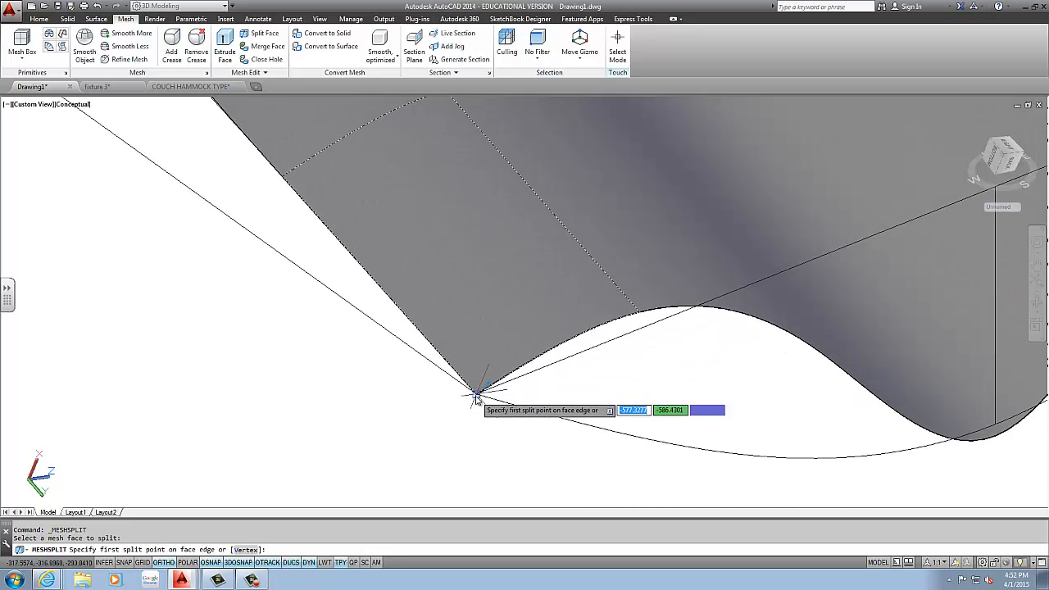
{"action": "left_click", "coordinate": [475, 374]}
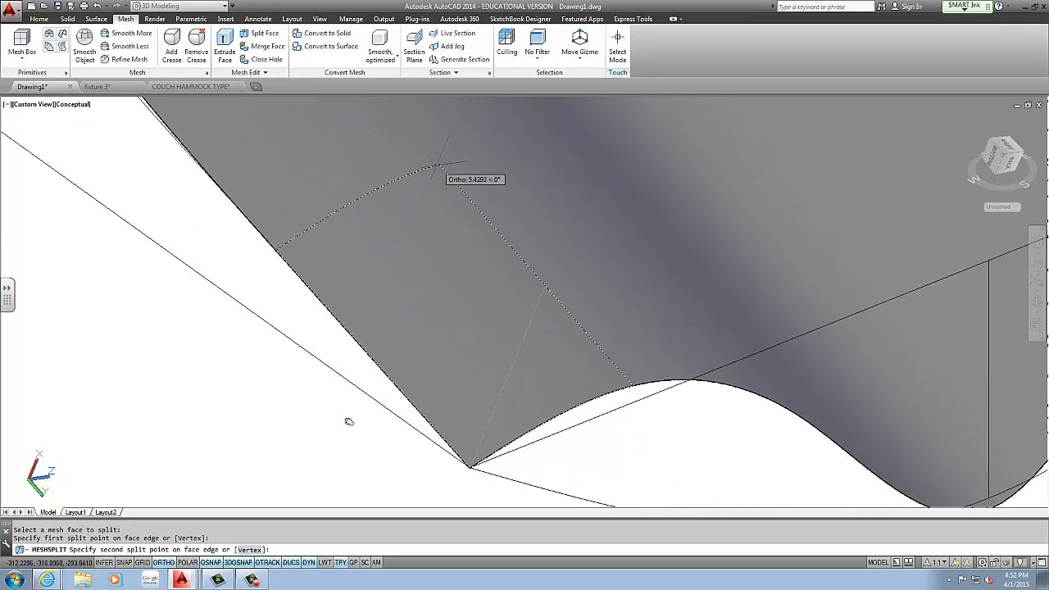
{"action": "left_click", "coordinate": [164, 562]}
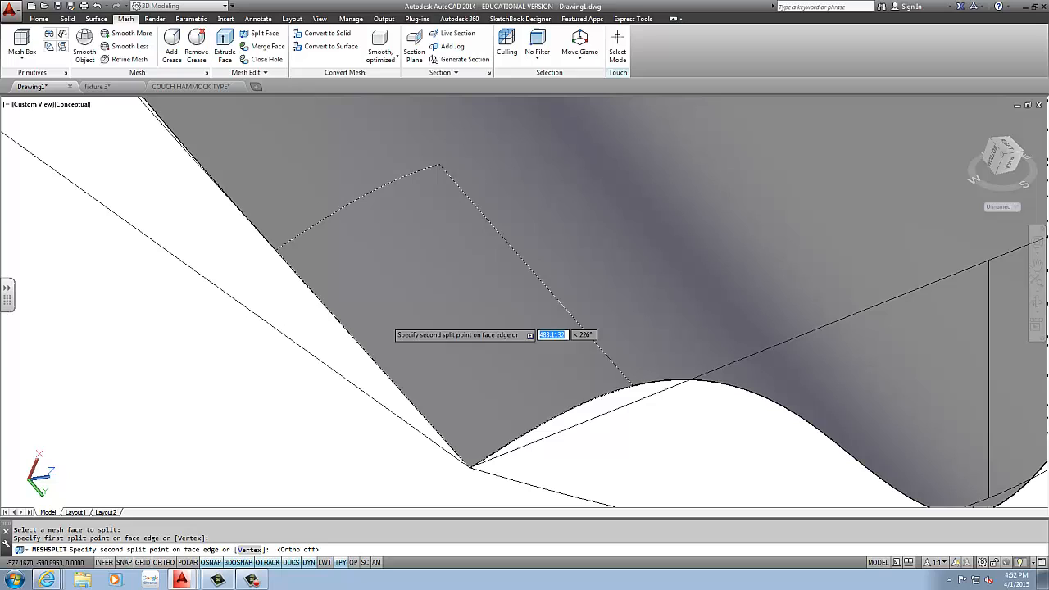
{"action": "left_click", "coordinate": [443, 163]}
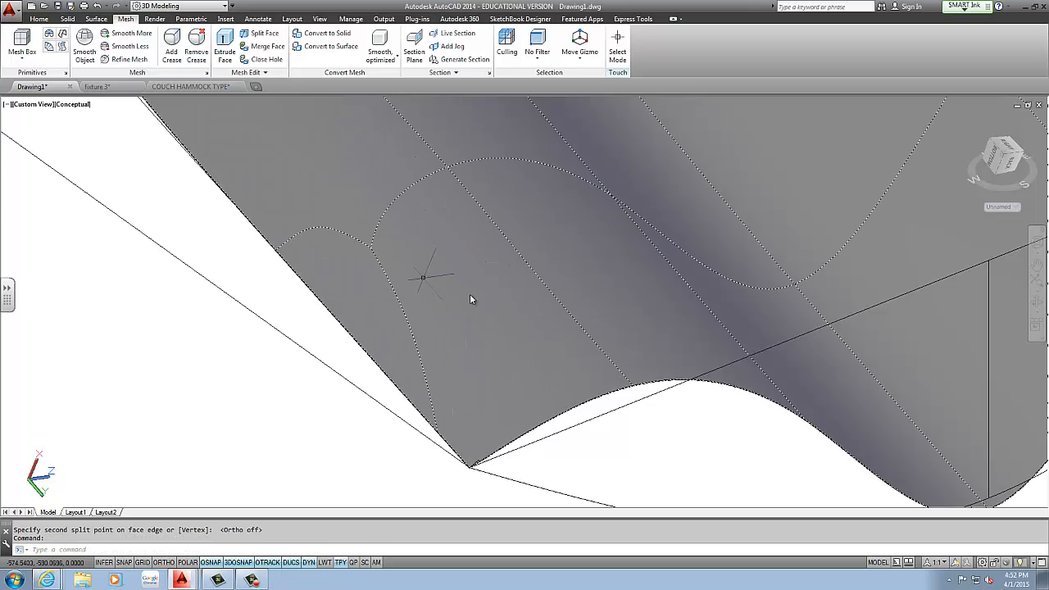
{"action": "middle_click_drag", "start_coordinate": [508, 293], "coordinate": [421, 300], "text": "shift"}
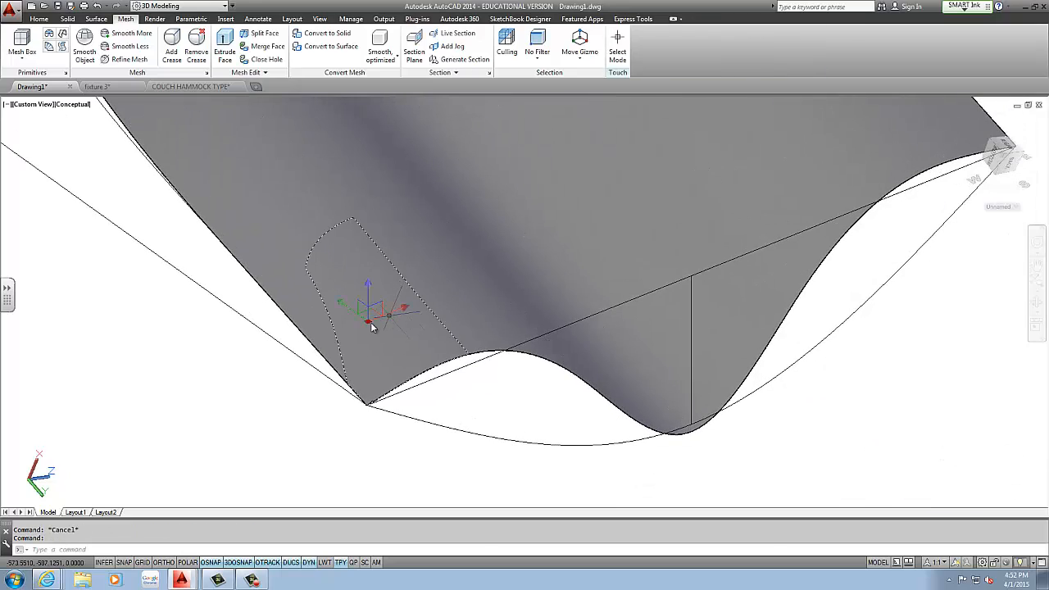
{"action": "middle_click_drag", "start_coordinate": [382, 335], "coordinate": [416, 316], "text": "shift"}
Step: Undo the diagonal split of the seat mesh's front corner face and leave the mesh deselected
{"action": "key", "text": "ctrl+z"}
{"action": "key", "text": "ctrl+z"}
{"action": "key", "text": "ctrl+z"}
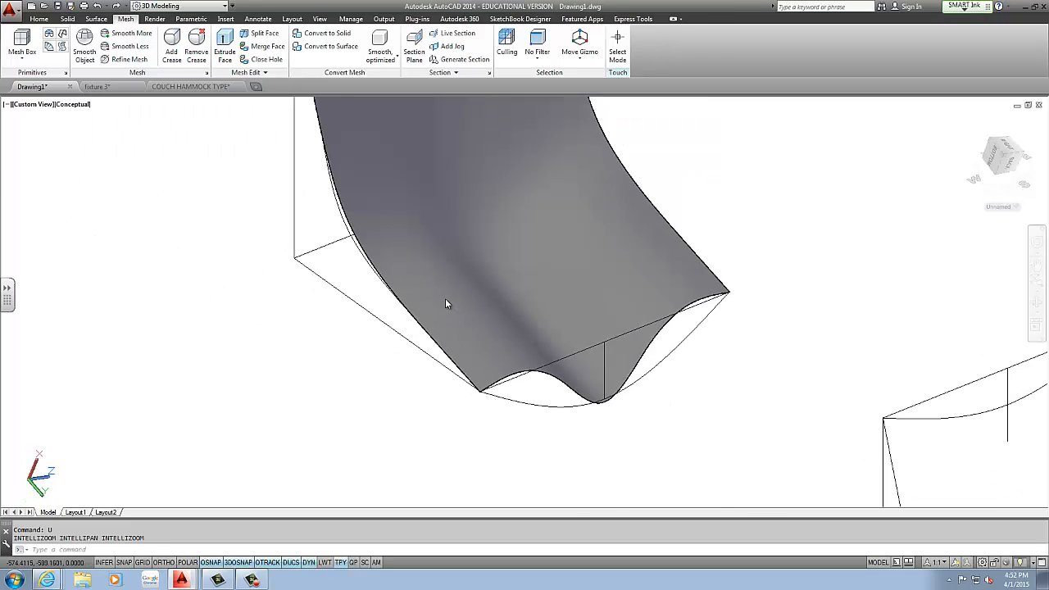
{"action": "left_click", "coordinate": [445, 340]}
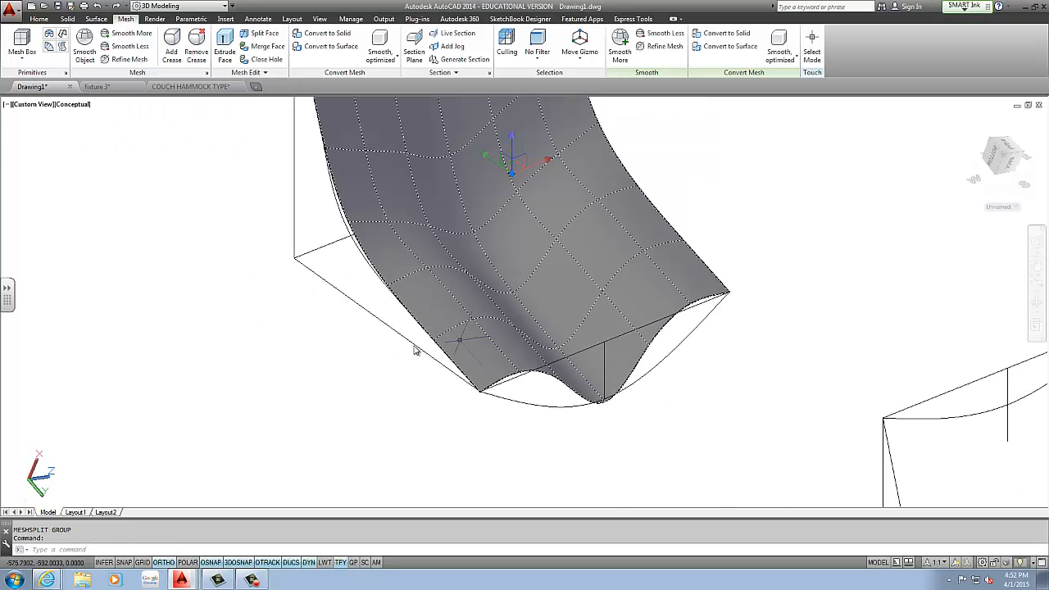
{"action": "key", "text": "Escape"}
{"action": "key", "text": "Escape"}
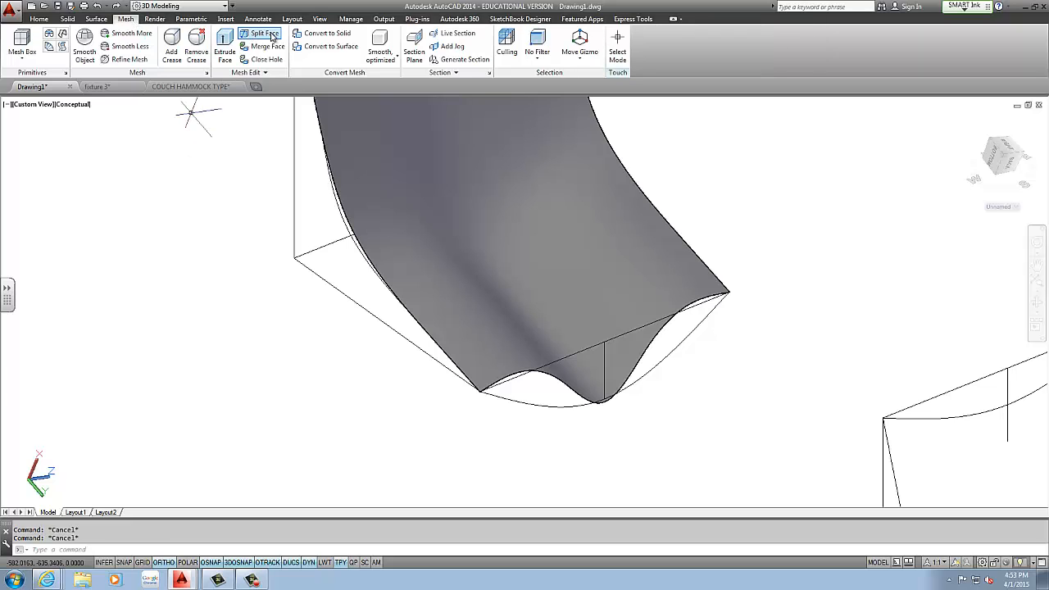
{"action": "left_click", "coordinate": [265, 33]}
{"action": "scroll", "coordinate": [377, 206], "scroll_direction": "up", "scroll_amount": 2}
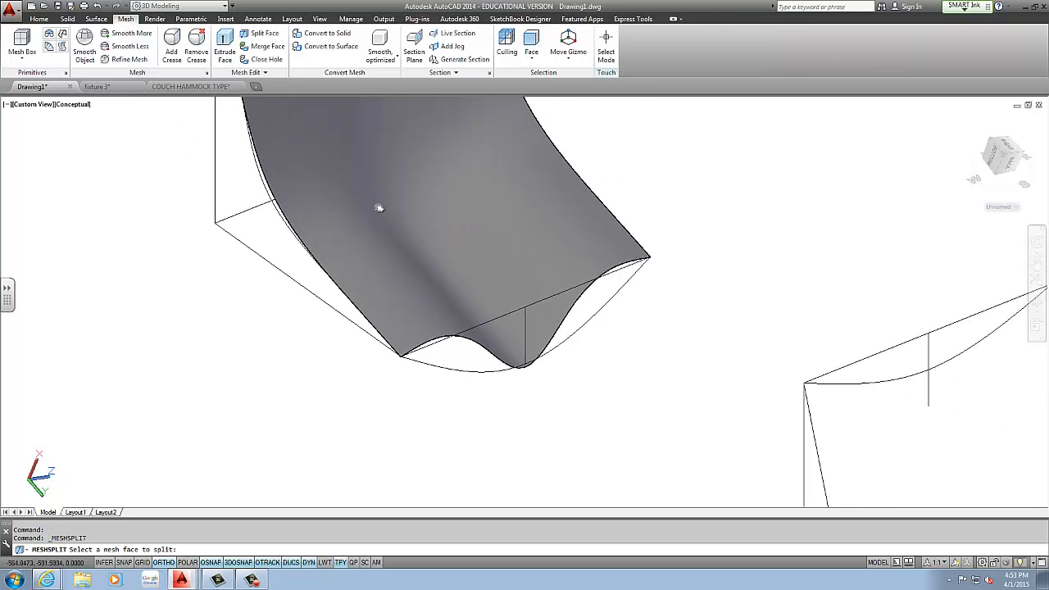
{"action": "left_click", "coordinate": [371, 295]}
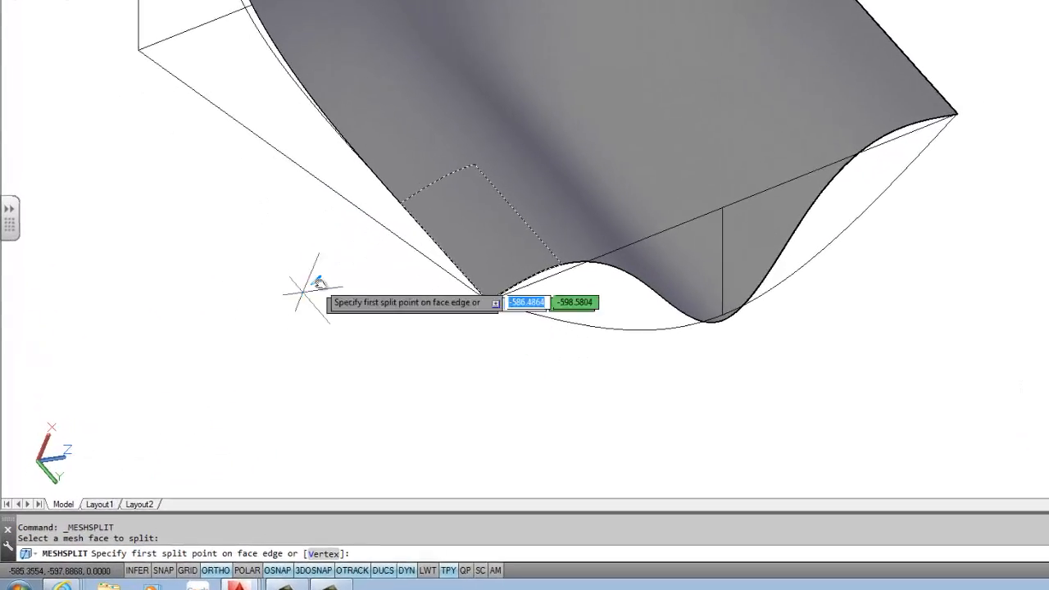
{"action": "mouse_move", "coordinate": [237, 342]}
{"action": "middle_mouse_down", "text": "shift"}
{"action": "mouse_move", "coordinate": [215, 347]}
{"action": "mouse_move", "coordinate": [178, 406]}
{"action": "mouse_move", "coordinate": [164, 401]}
{"action": "mouse_move", "coordinate": [226, 350]}
{"action": "middle_mouse_up", "text": "shift"}
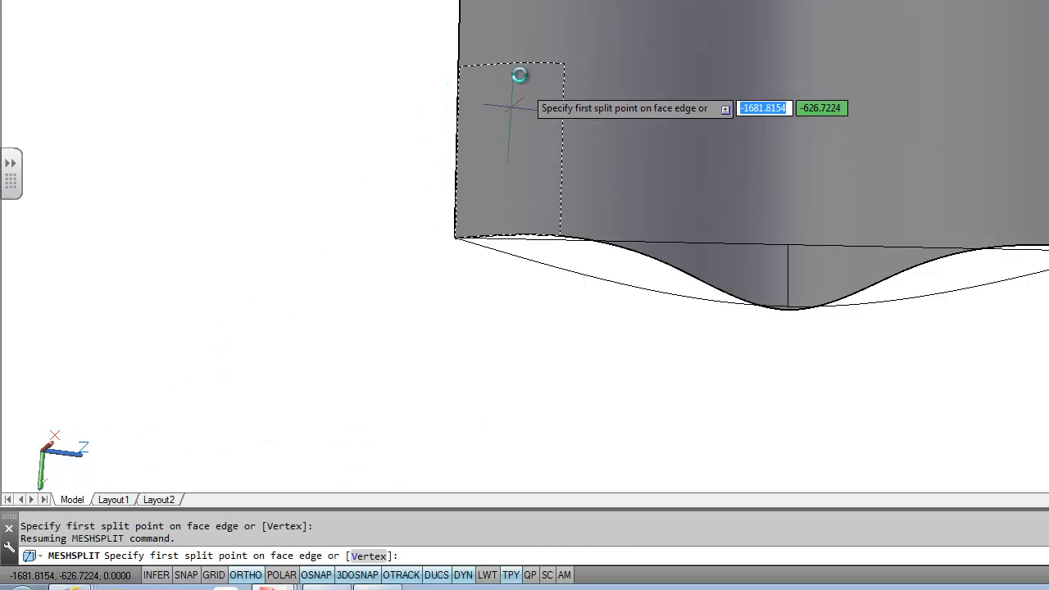
{"action": "key", "text": "Escape"}
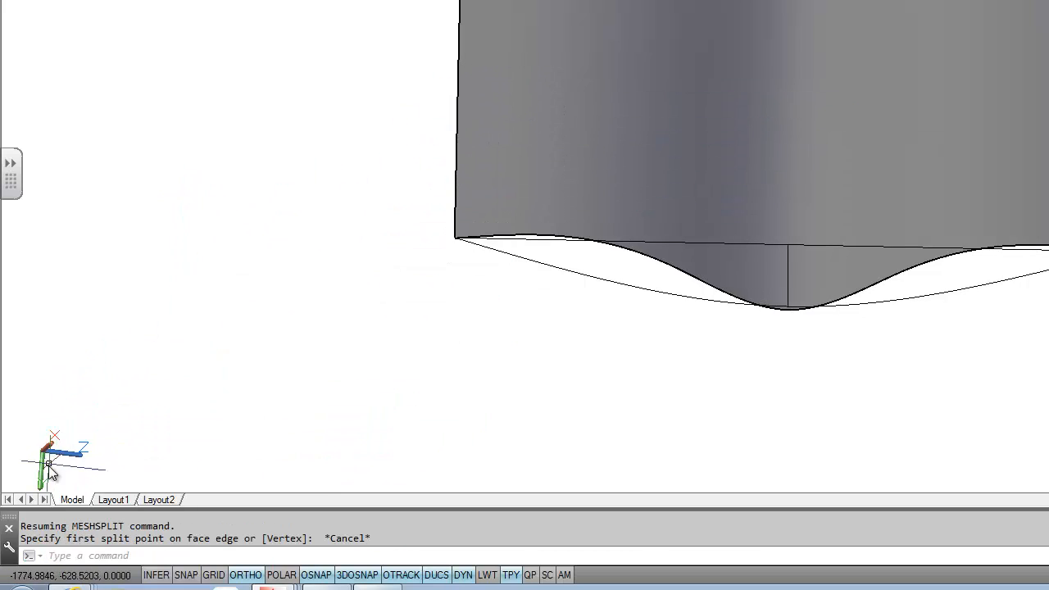
Step: Reorient the UCS with its Z-axis grip so that Z points along the former X direction
{"action": "left_click", "coordinate": [33, 462]}
{"action": "left_click", "coordinate": [73, 460]}
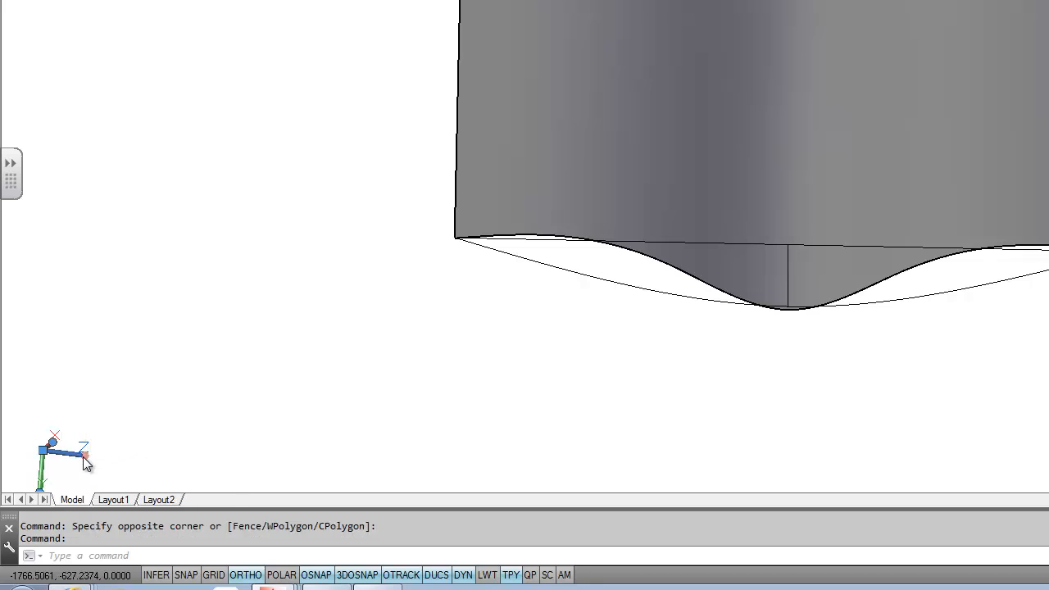
{"action": "left_click", "coordinate": [88, 456]}
{"action": "key", "text": "Escape"}
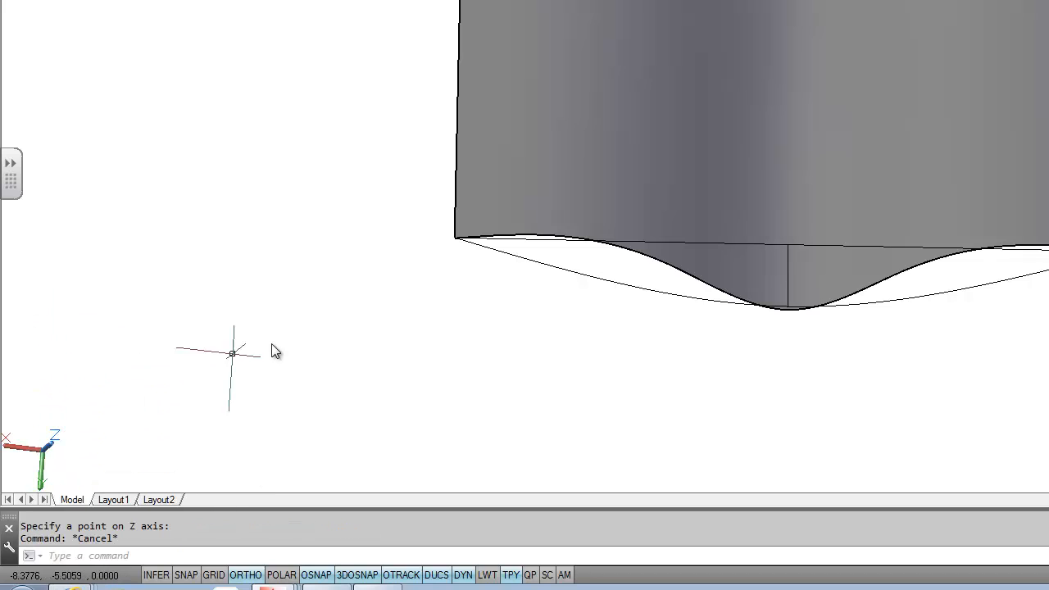
{"action": "middle_click_drag", "start_coordinate": [396, 179], "coordinate": [406, 164], "text": "shift"}
{"action": "scroll", "coordinate": [758, 136], "scroll_direction": "down", "scroll_amount": 6}
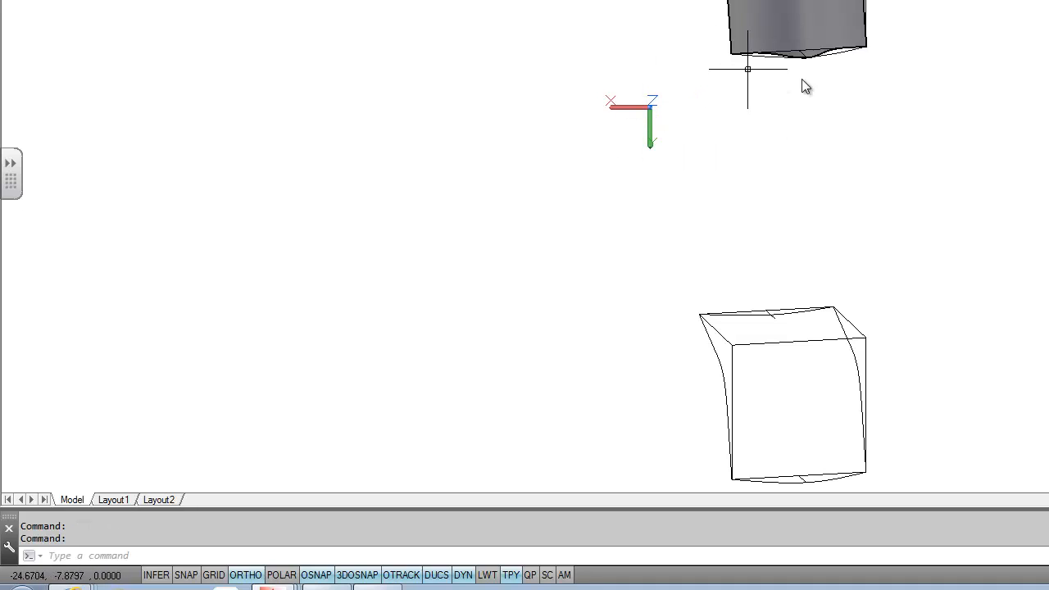
Step: Restore the World UCS and set the view to Top
{"action": "mouse_move", "coordinate": [806, 87]}
{"action": "middle_mouse_down", "text": "shift"}
{"action": "mouse_move", "coordinate": [836, 87]}
{"action": "mouse_move", "coordinate": [728, 112]}
{"action": "mouse_move", "coordinate": [779, 148]}
{"action": "mouse_move", "coordinate": [803, 189]}
{"action": "middle_mouse_up", "text": "shift"}
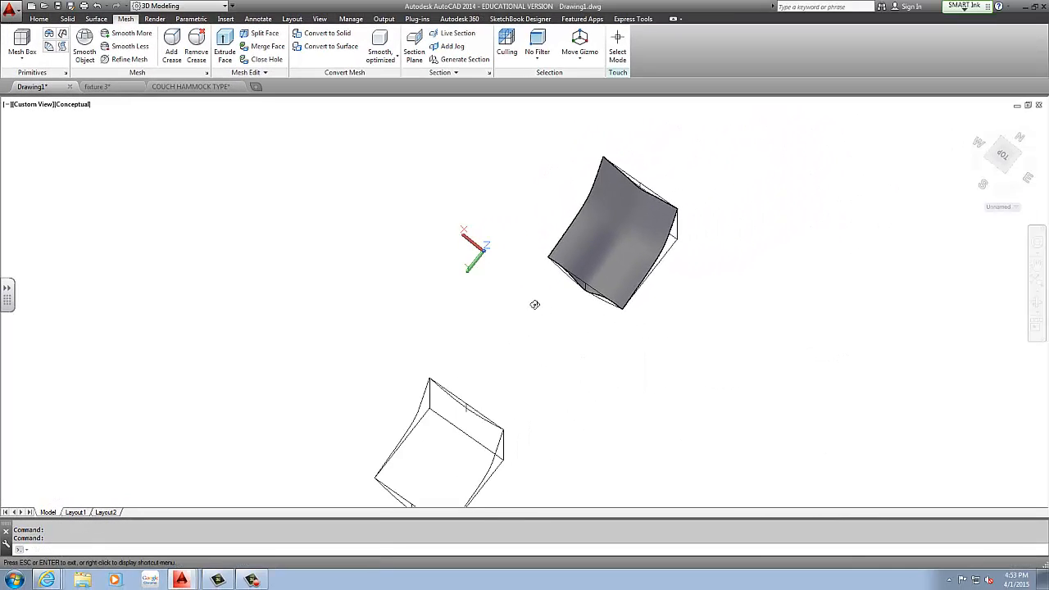
{"action": "mouse_move", "coordinate": [535, 304]}
{"action": "middle_mouse_down", "text": "shift"}
{"action": "mouse_move", "coordinate": [606, 297]}
{"action": "mouse_move", "coordinate": [595, 323]}
{"action": "mouse_move", "coordinate": [560, 304]}
{"action": "mouse_move", "coordinate": [612, 161]}
{"action": "mouse_move", "coordinate": [590, 164]}
{"action": "mouse_move", "coordinate": [518, 295]}
{"action": "mouse_move", "coordinate": [431, 323]}
{"action": "middle_mouse_up", "text": "shift"}
{"action": "scroll", "coordinate": [500, 310], "scroll_direction": "down", "scroll_amount": 6}
{"action": "scroll", "coordinate": [427, 329], "scroll_direction": "up", "scroll_amount": 3}
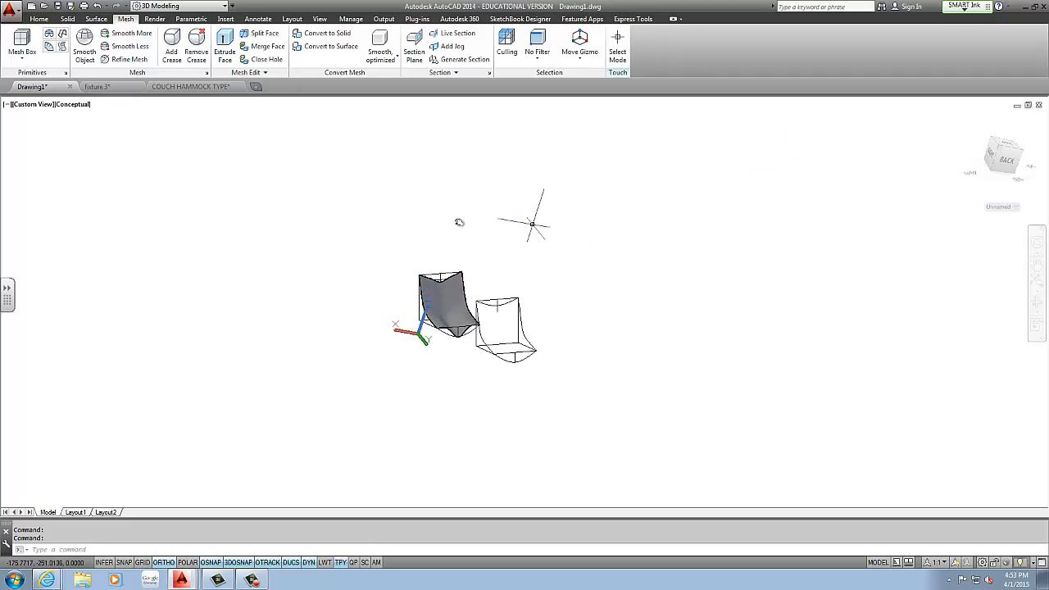
{"action": "left_click", "coordinate": [38, 18]}
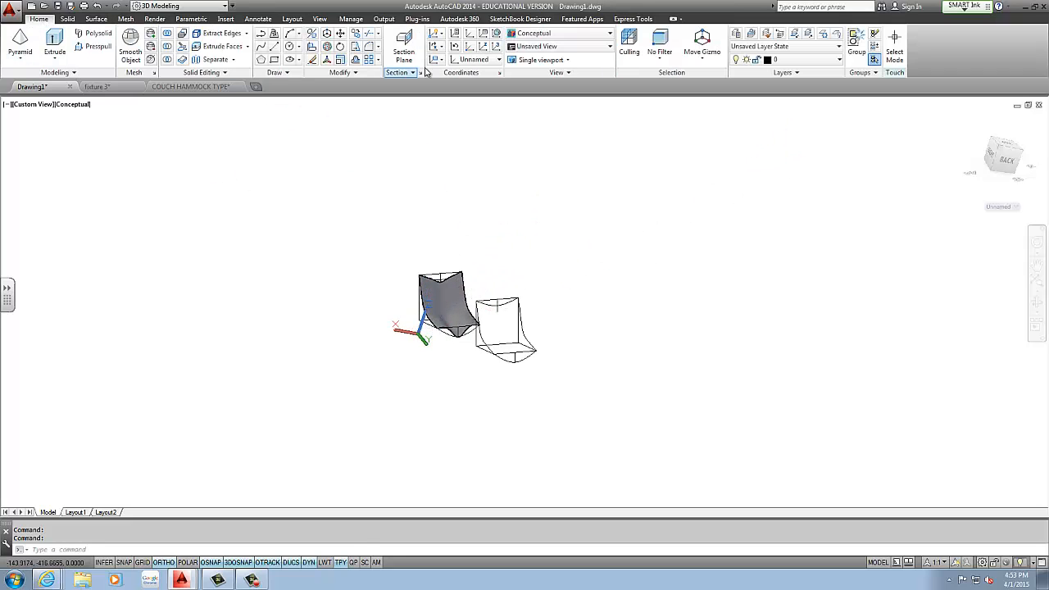
{"action": "left_click", "coordinate": [565, 61]}
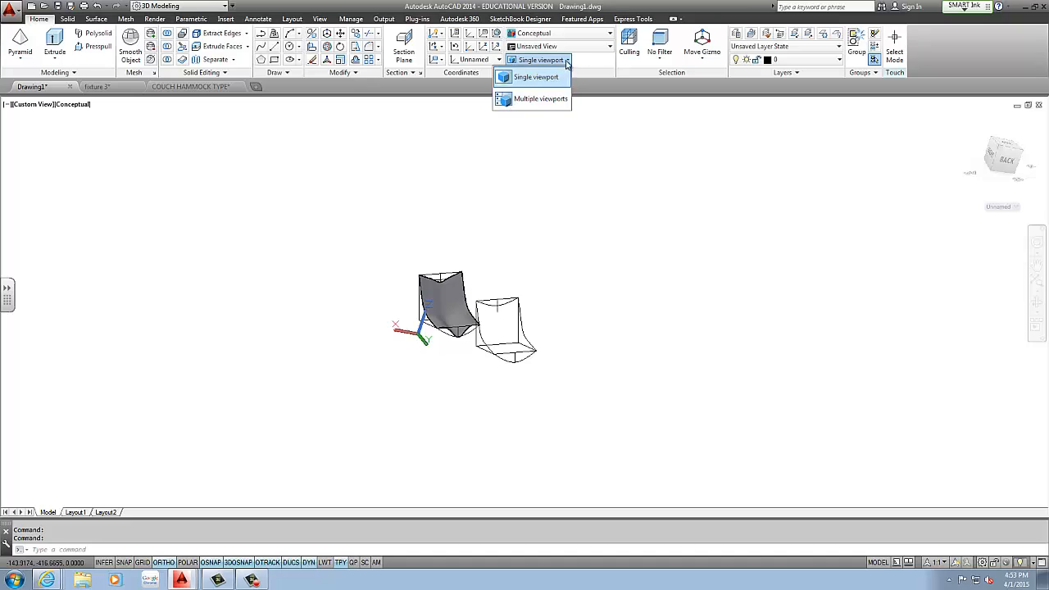
{"action": "left_click", "coordinate": [567, 63]}
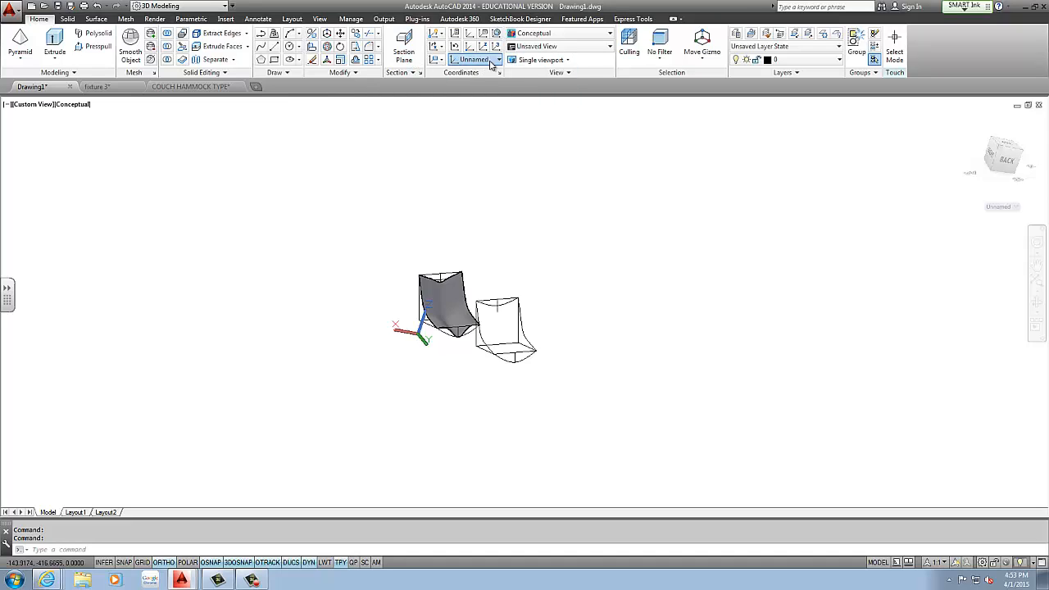
{"action": "left_click", "coordinate": [497, 59]}
{"action": "left_click", "coordinate": [470, 73]}
{"action": "middle_click_drag", "start_coordinate": [450, 254], "coordinate": [399, 458], "text": "shift"}
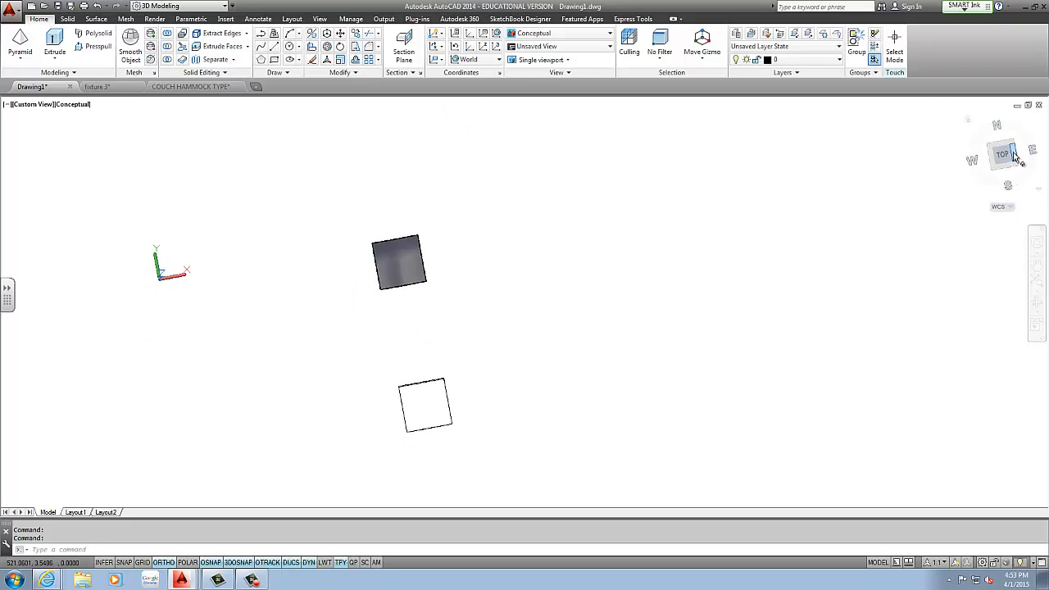
{"action": "left_click", "coordinate": [1013, 156]}
Step: With Ortho off, split the smoothed seat mesh's left front corner face diagonally from its rear outer corner to its front inner corner
{"action": "scroll", "coordinate": [486, 292], "scroll_direction": "up", "scroll_amount": 5}
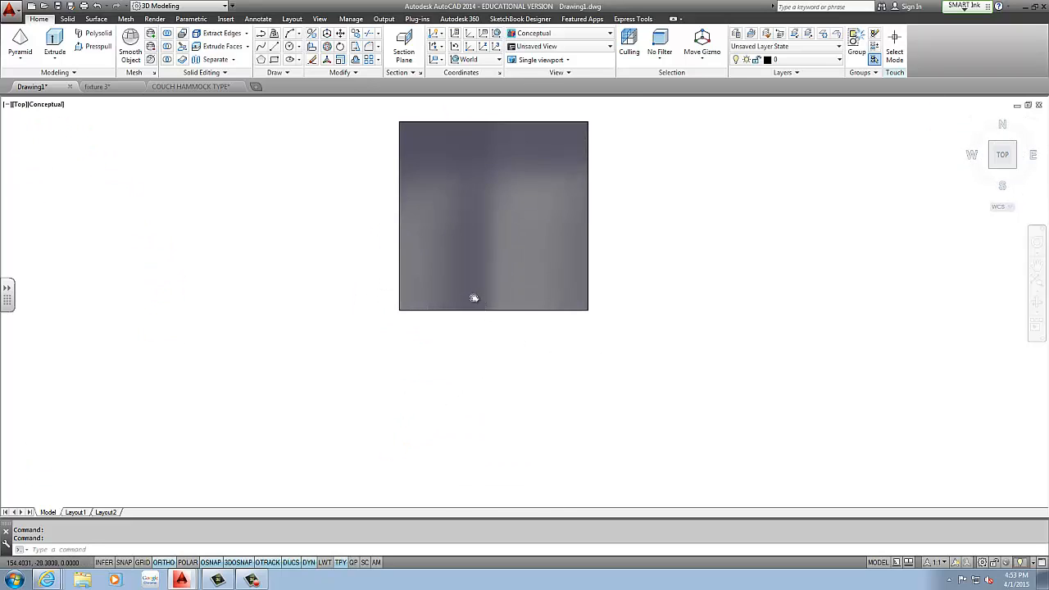
{"action": "scroll", "coordinate": [474, 298], "scroll_direction": "up", "scroll_amount": 2}
{"action": "left_click", "coordinate": [126, 19]}
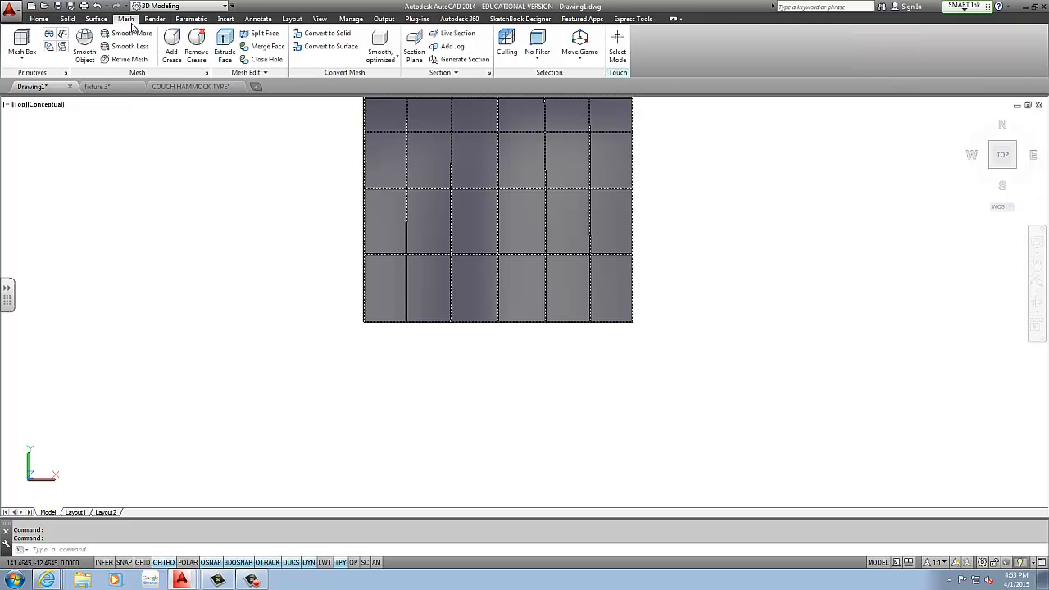
{"action": "left_click", "coordinate": [263, 34]}
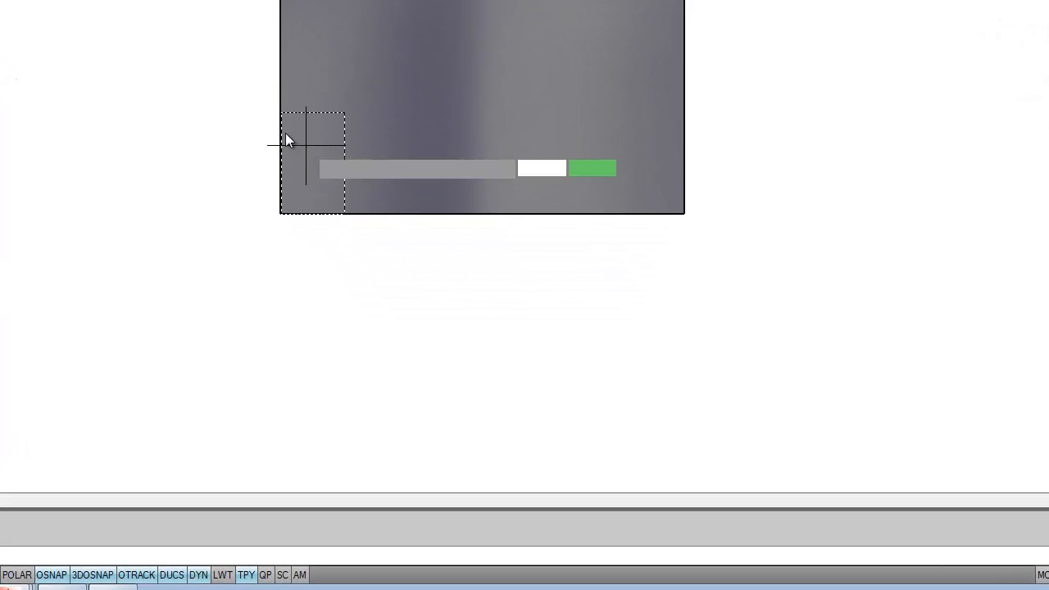
{"action": "left_click", "coordinate": [283, 131]}
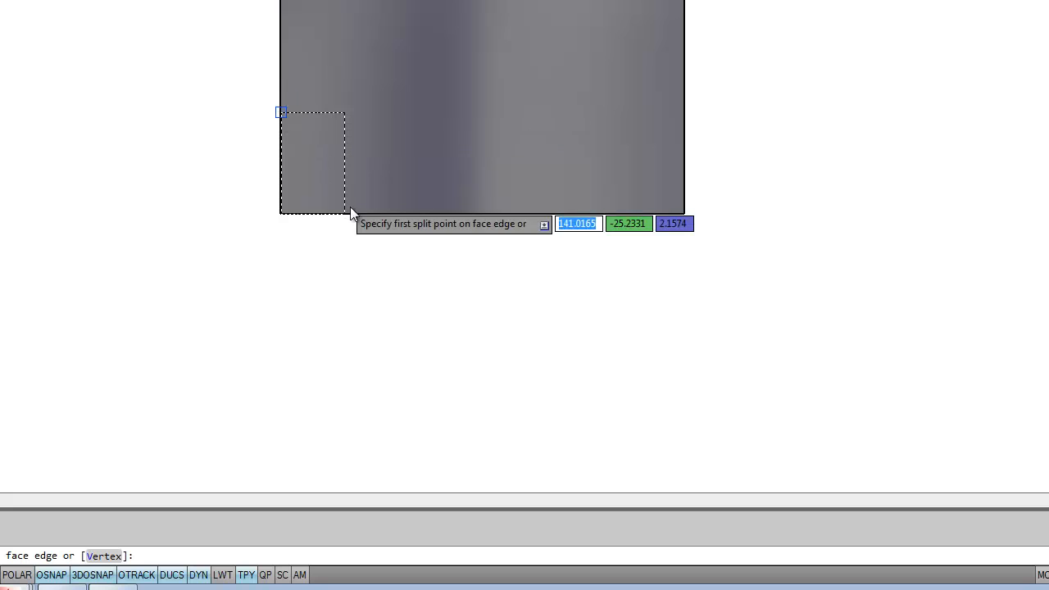
{"action": "left_click", "coordinate": [282, 213]}
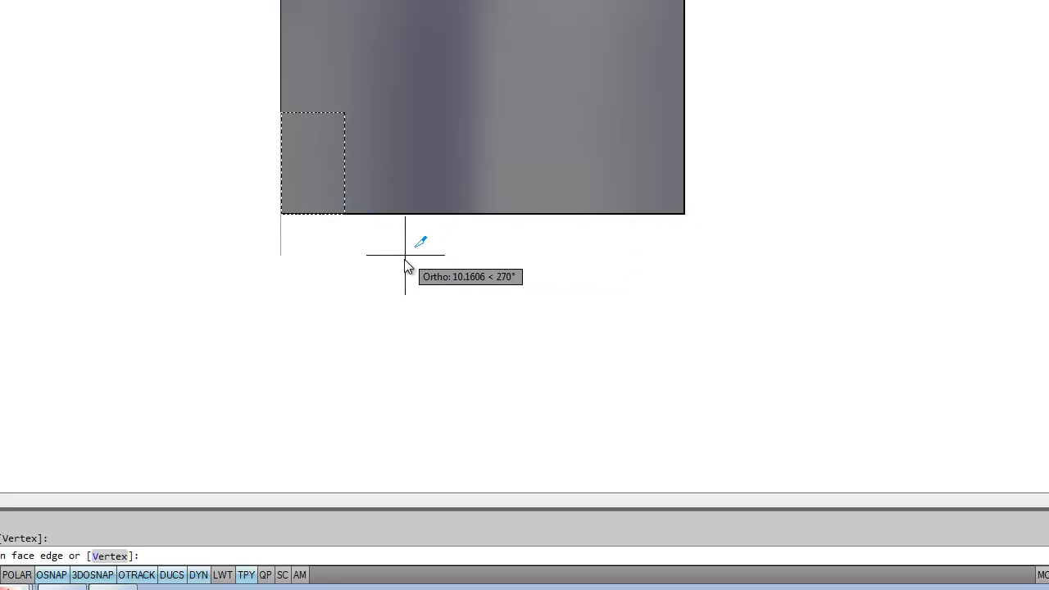
{"action": "key", "text": "F8"}
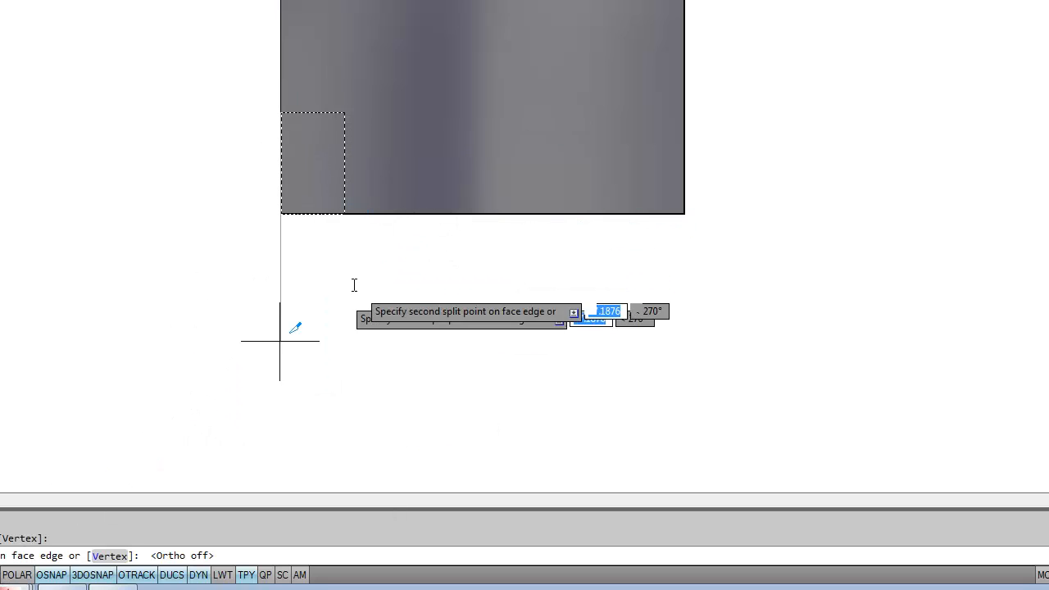
{"action": "left_click", "coordinate": [348, 214]}
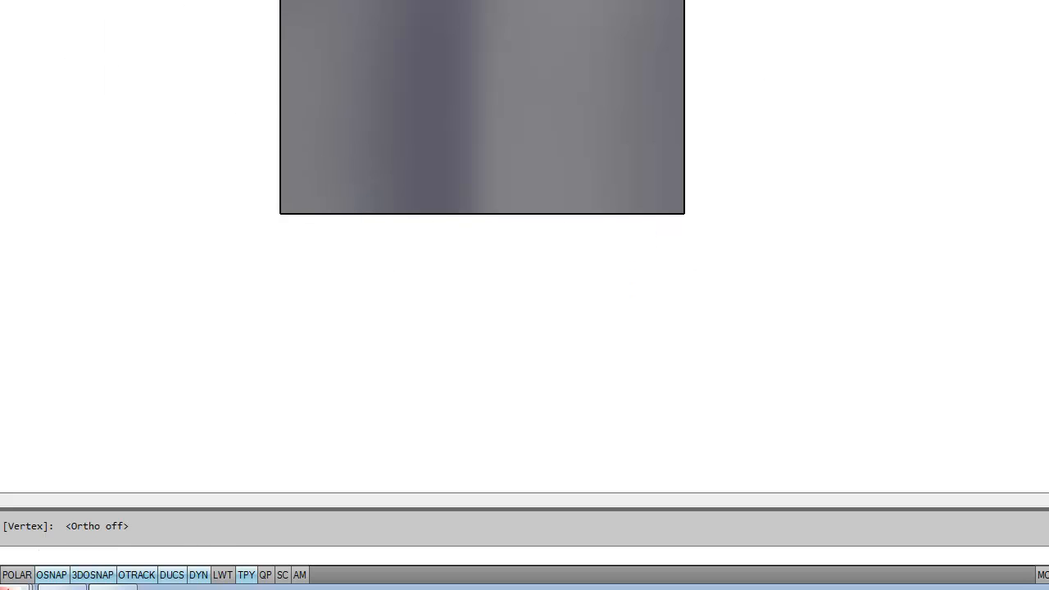
{"action": "left_click", "coordinate": [308, 172]}
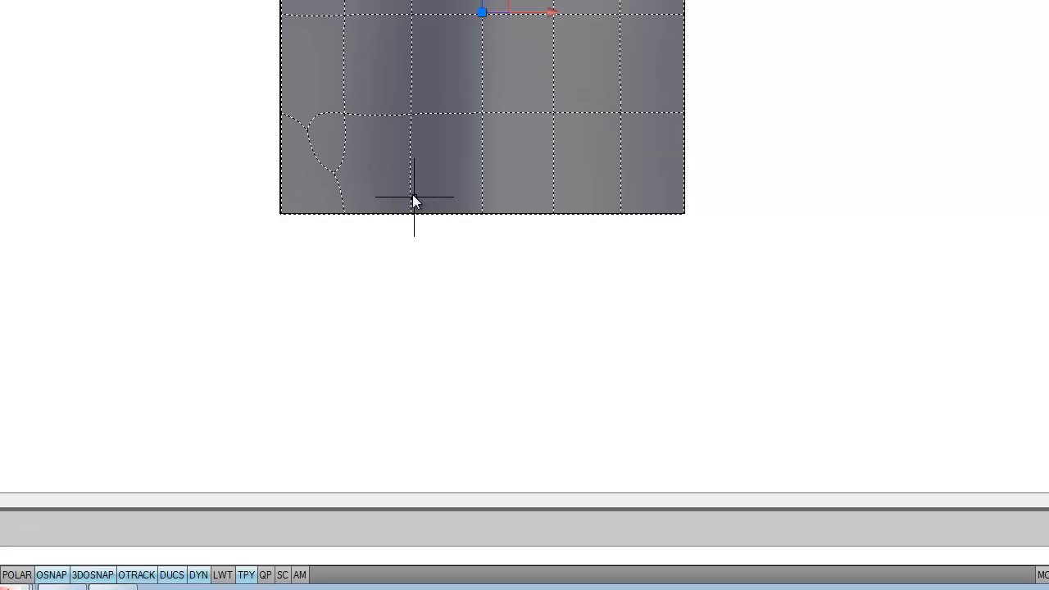
Step: Inspect the split corner of the smoothed seat mesh at an angle and undo the split along with the view changes
{"action": "mouse_move", "coordinate": [414, 197]}
{"action": "middle_mouse_down"}
{"action": "mouse_move", "coordinate": [284, 168]}
{"action": "mouse_move", "coordinate": [234, 193]}
{"action": "middle_mouse_up"}
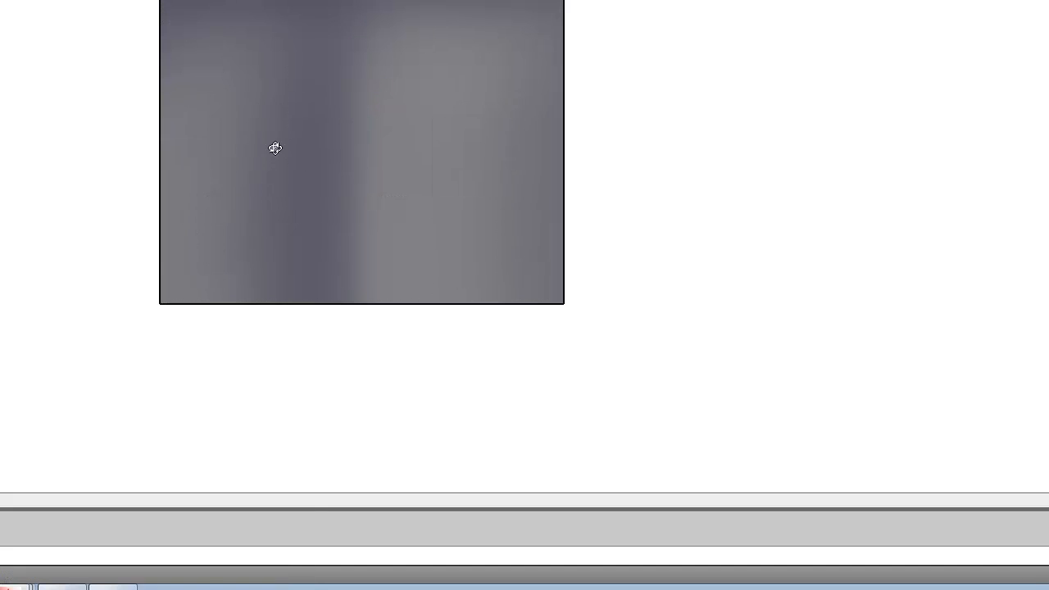
{"action": "middle_click_drag", "start_coordinate": [274, 148], "coordinate": [189, 200], "text": "shift"}
{"action": "scroll", "coordinate": [189, 200], "scroll_direction": "down", "scroll_amount": 4}
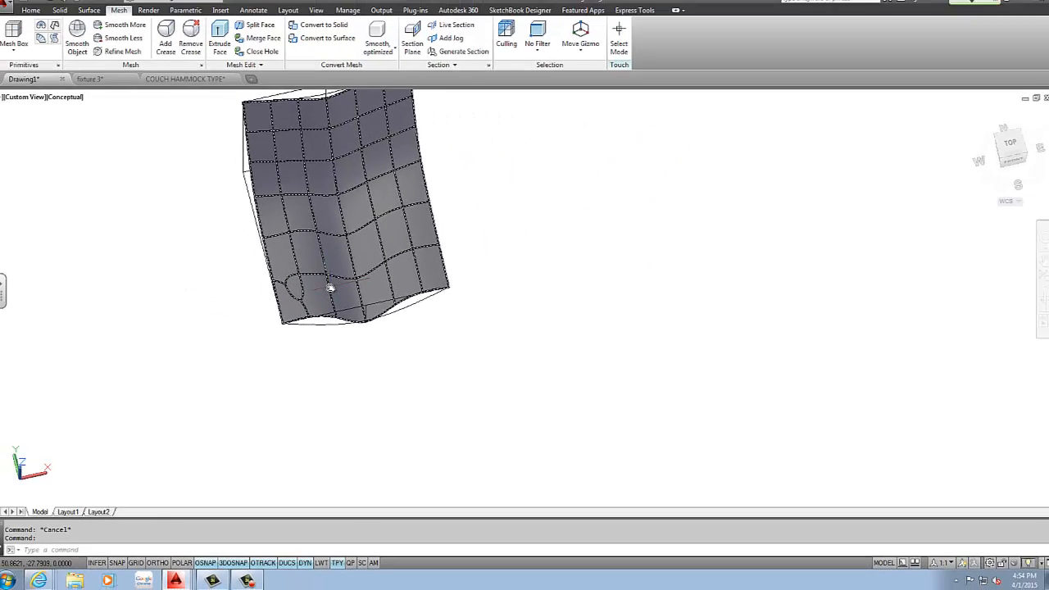
{"action": "scroll", "coordinate": [225, 176], "scroll_direction": "up", "scroll_amount": 3}
{"action": "left_click", "coordinate": [97, 6]}
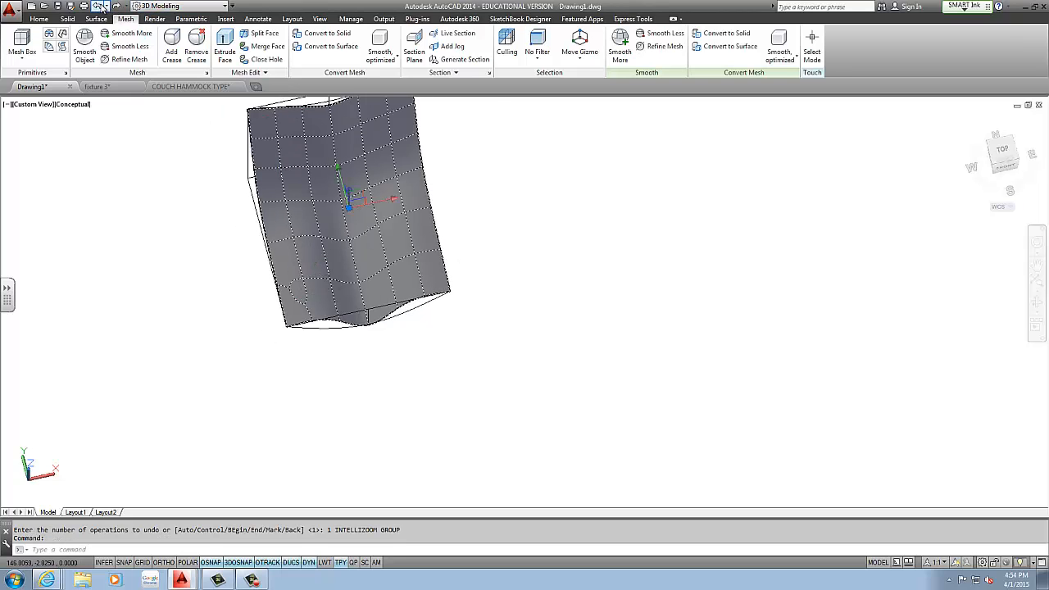
{"action": "left_click", "coordinate": [99, 6]}
{"action": "key", "text": "ctrl+z"}
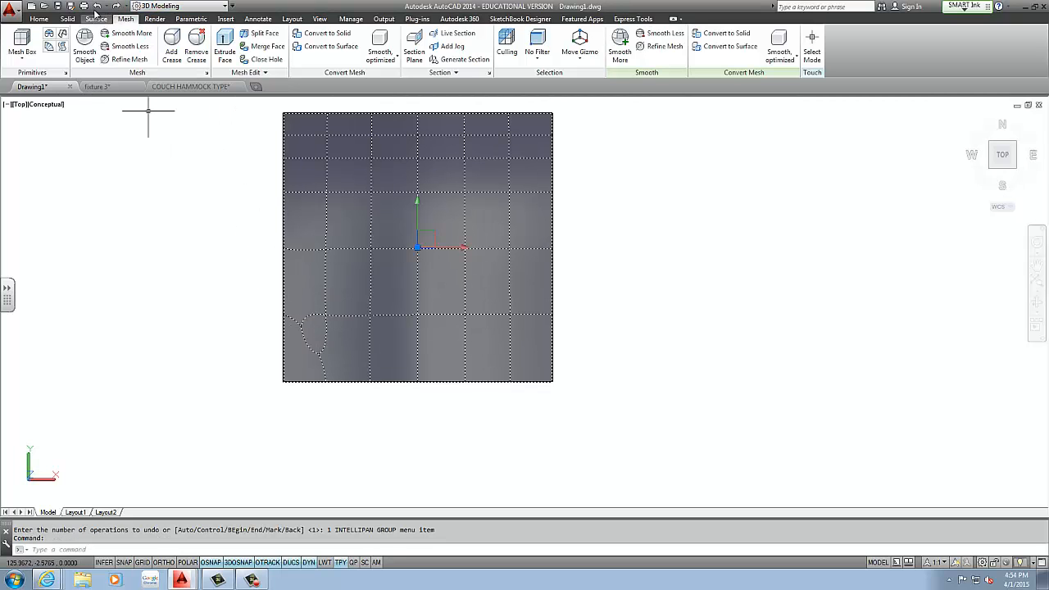
{"action": "left_click", "coordinate": [97, 6]}
Step: Lower the seat mesh's smoothness with Smooth Less until its faces are flat, and leave the mesh deselected
{"action": "left_click", "coordinate": [387, 288]}
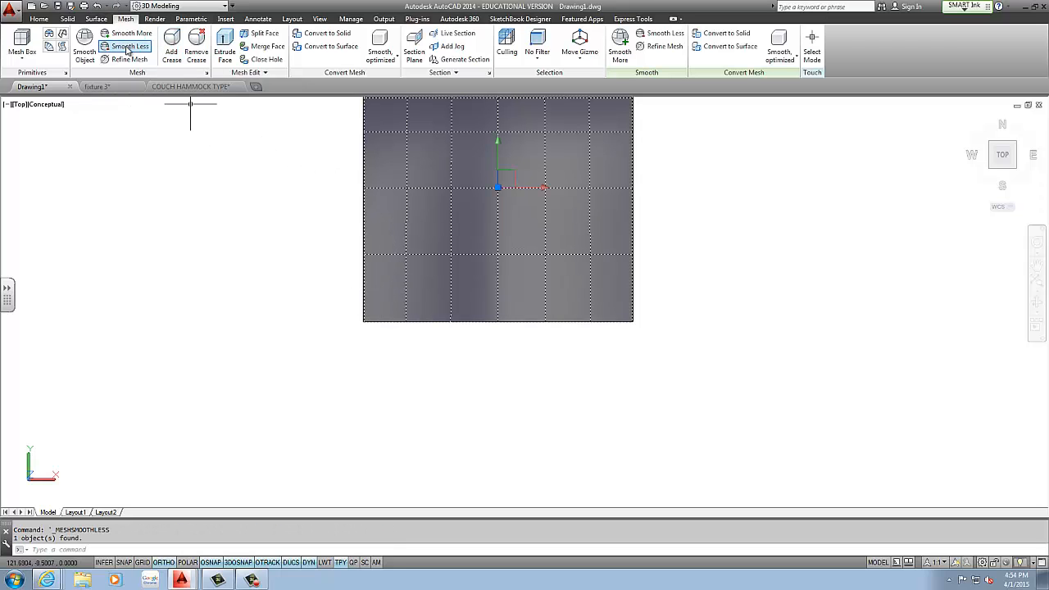
{"action": "key", "text": "Escape"}
{"action": "key", "text": "Escape"}
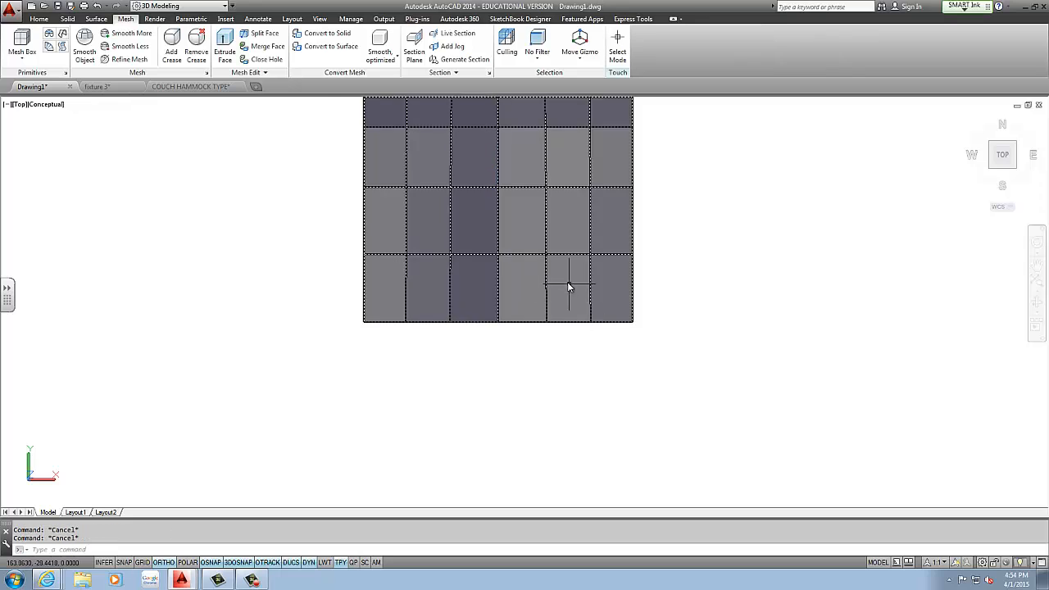
Step: Split the unsmoothed seat mesh's left and right front corner faces diagonally, separating a triangular face at each outer front corner
{"action": "middle_click_drag", "start_coordinate": [569, 284], "coordinate": [447, 279]}
{"action": "scroll", "coordinate": [326, 302], "scroll_direction": "up", "scroll_amount": 2}
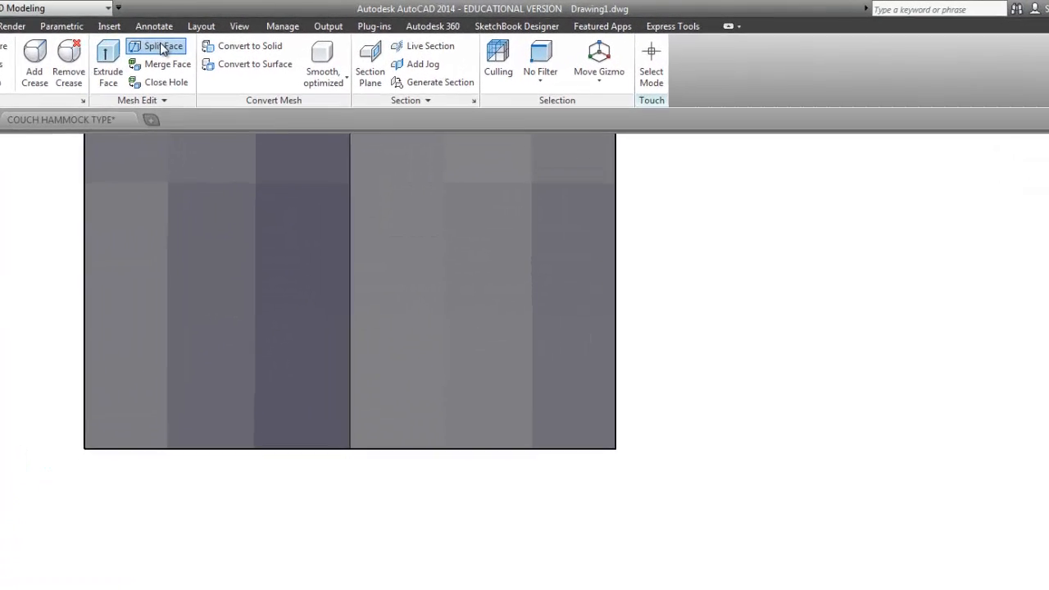
{"action": "left_click", "coordinate": [163, 47]}
{"action": "left_click", "coordinate": [131, 392]}
{"action": "left_click", "coordinate": [87, 316]}
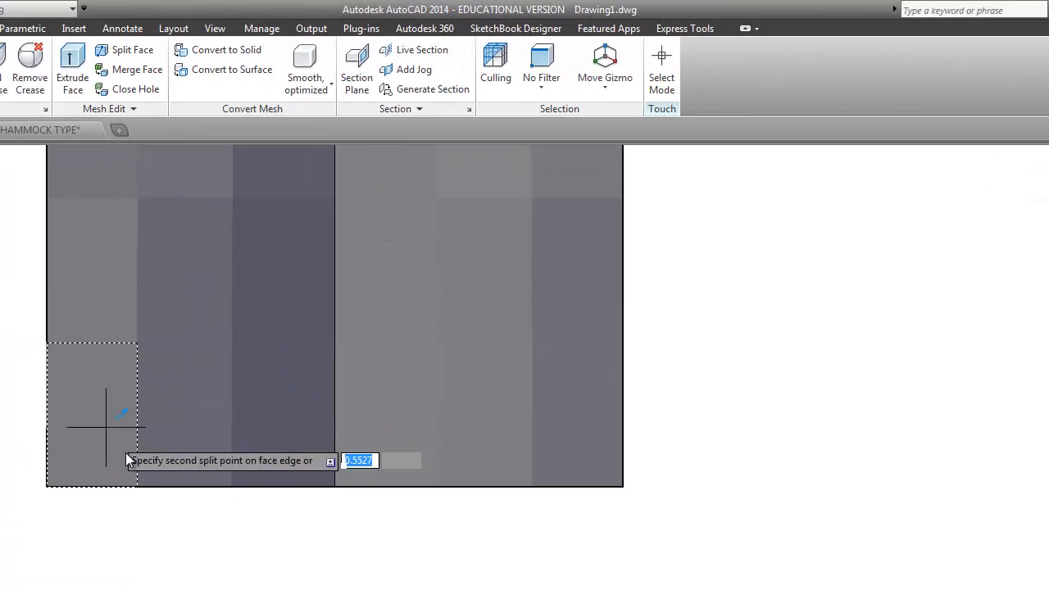
{"action": "left_click", "coordinate": [153, 491]}
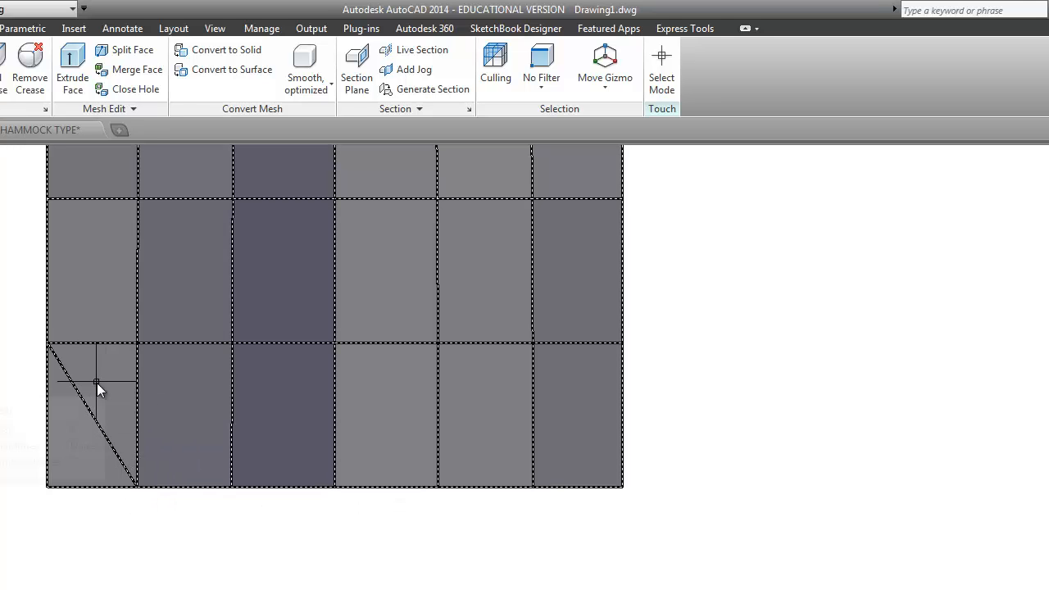
{"action": "mouse_move", "coordinate": [97, 383]}
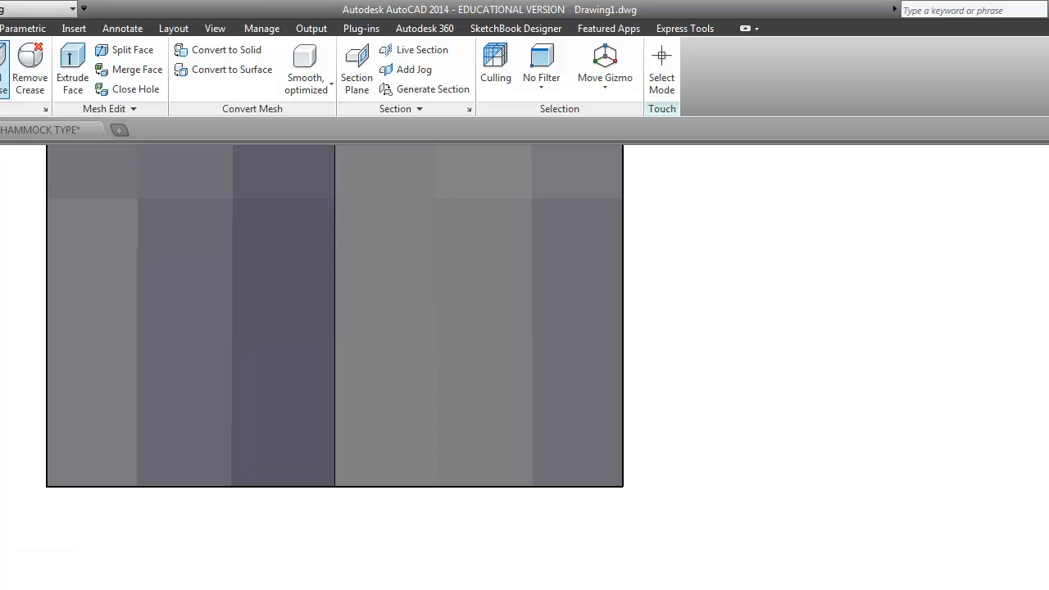
{"action": "left_click", "coordinate": [566, 443]}
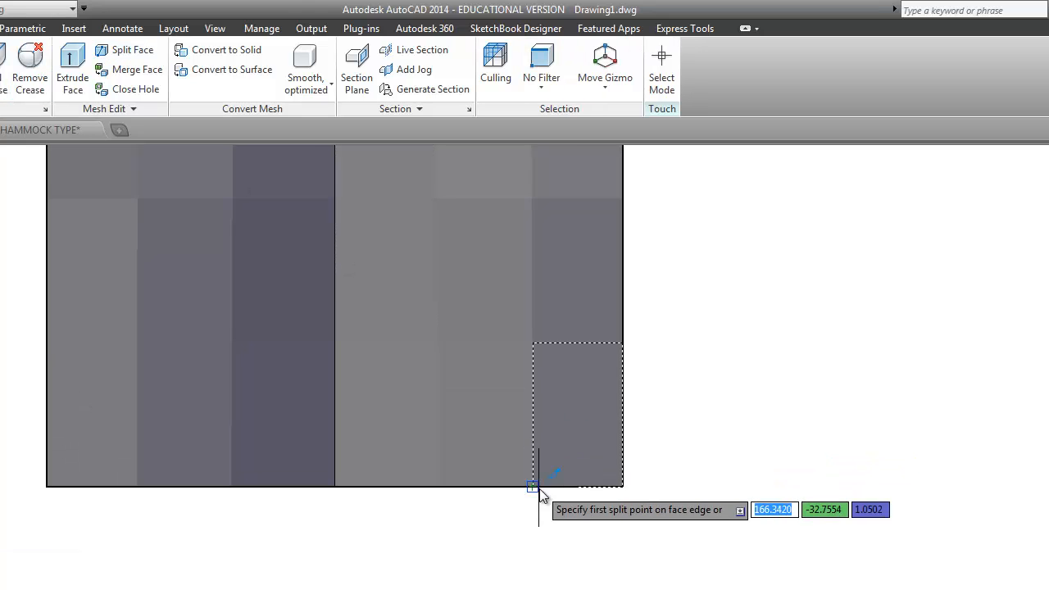
{"action": "left_click", "coordinate": [616, 369]}
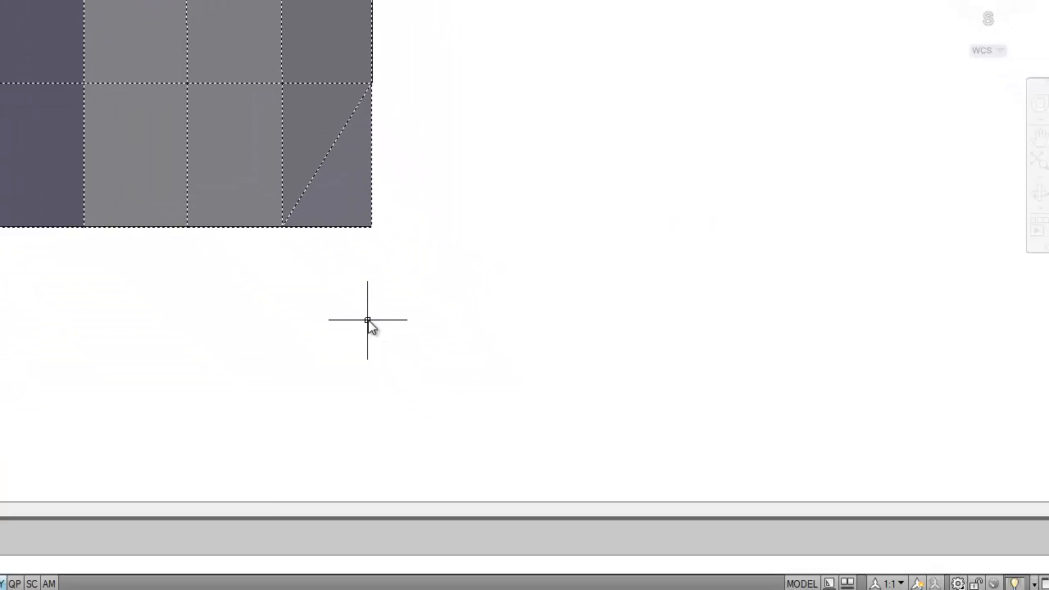
Step: Select the two triangular faces at the seat mesh's outer front corners
{"action": "middle_click_drag", "start_coordinate": [366, 321], "coordinate": [427, 86], "text": "shift"}
{"action": "left_click", "coordinate": [427, 80], "text": "ctrl"}
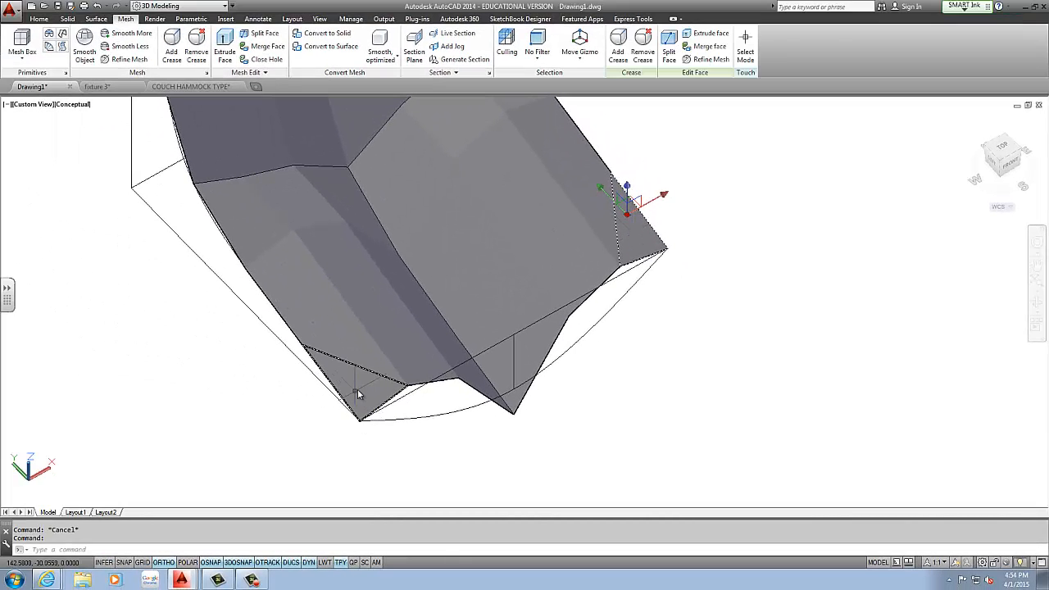
{"action": "left_click", "coordinate": [358, 391], "text": "ctrl"}
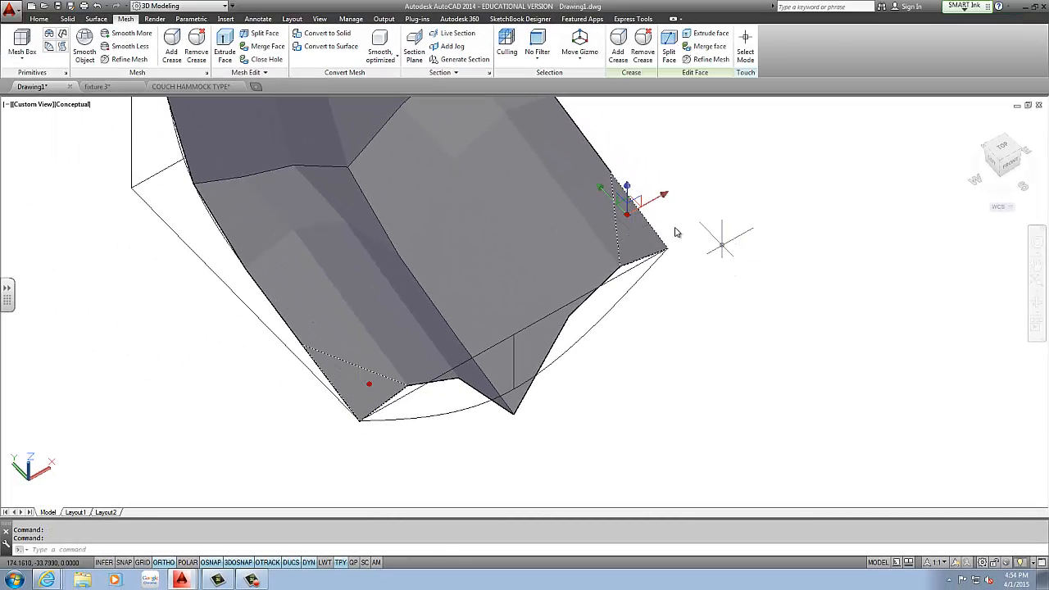
Step: Move the two selected corner faces at the front of the mesh seat upward along the Z axis
{"action": "left_click", "coordinate": [630, 190]}
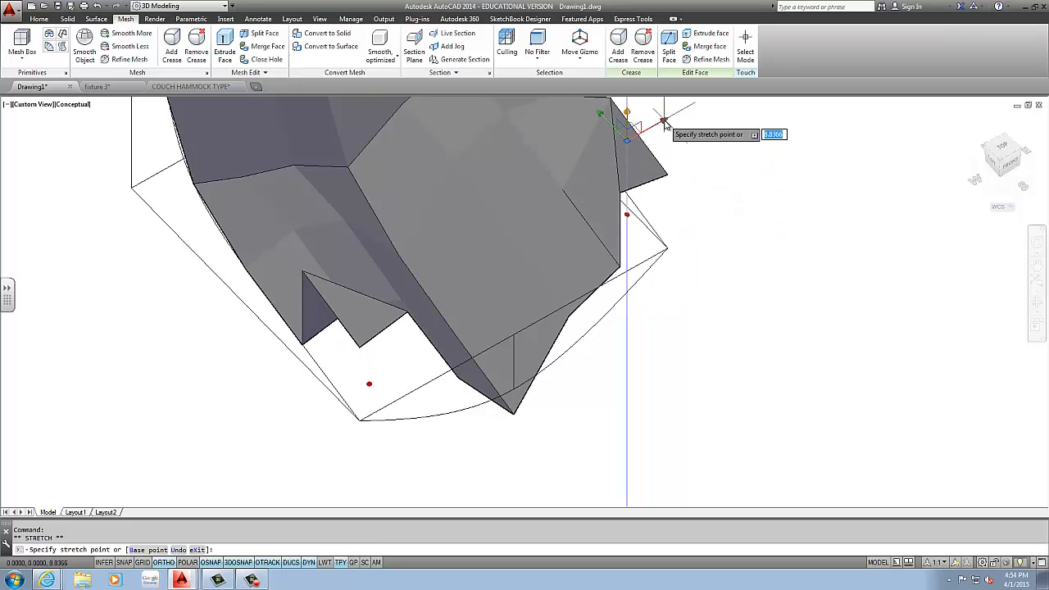
{"action": "scroll", "coordinate": [665, 141], "scroll_direction": "down", "scroll_amount": 1}
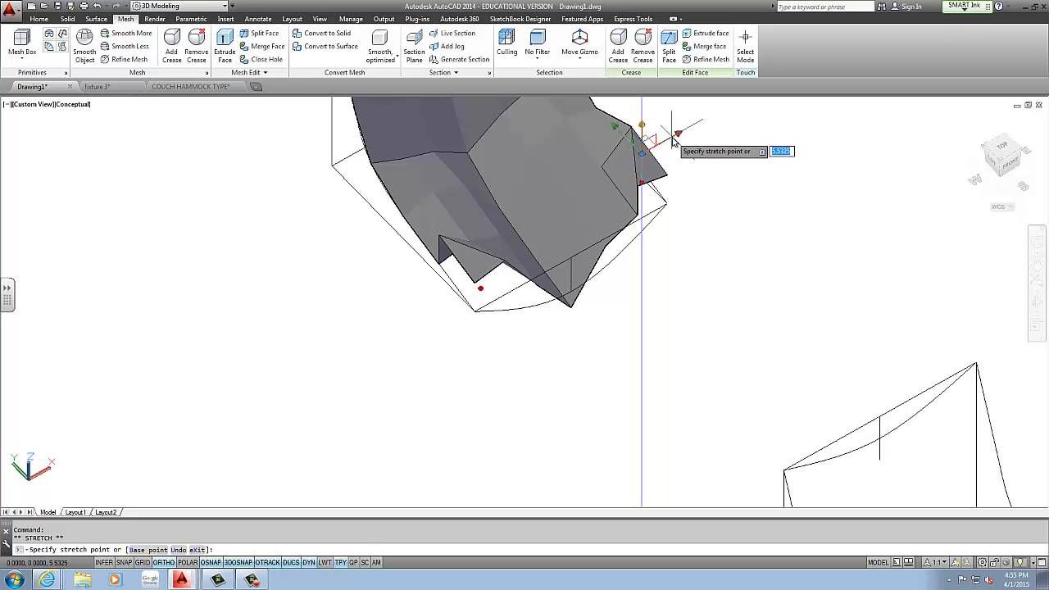
{"action": "key", "text": "Escape"}
{"action": "key", "text": "Escape"}
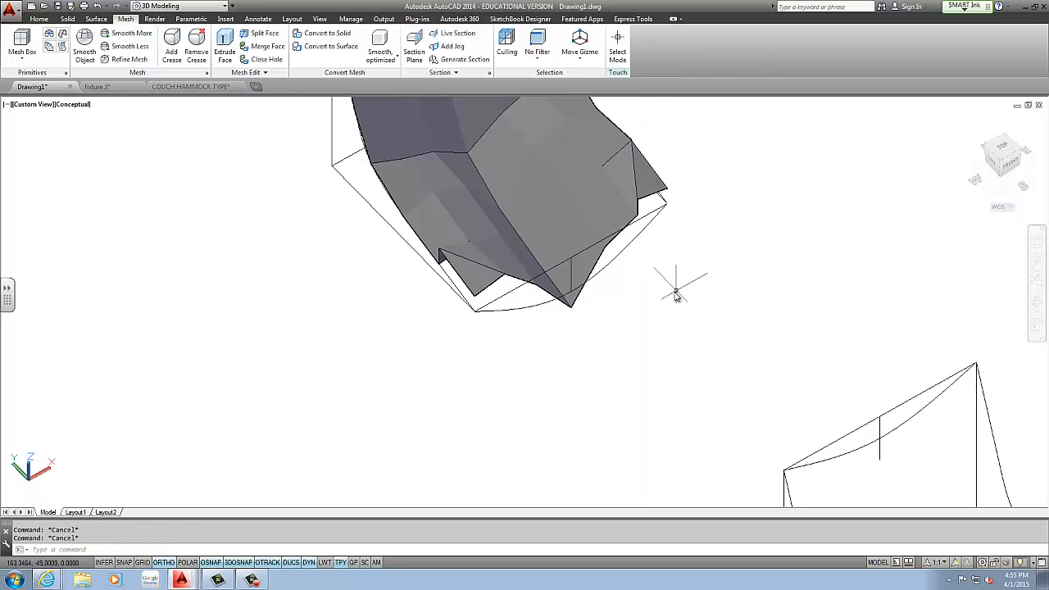
Step: Select the side faces just behind both raised front corners of the seat and move them upward along Z
{"action": "middle_click_drag", "start_coordinate": [675, 286], "coordinate": [447, 299], "text": "shift"}
{"action": "scroll", "coordinate": [426, 293], "scroll_direction": "up", "scroll_amount": 5}
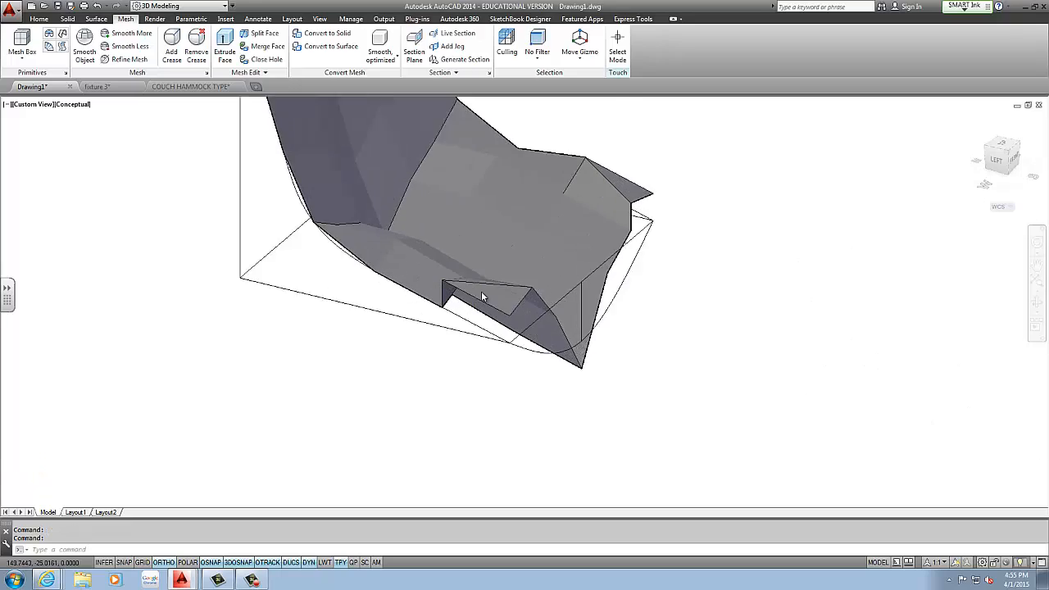
{"action": "left_click", "coordinate": [390, 276], "text": "ctrl"}
{"action": "scroll", "coordinate": [513, 223], "scroll_direction": "down", "scroll_amount": 3}
{"action": "middle_click_drag", "start_coordinate": [514, 222], "coordinate": [477, 287]}
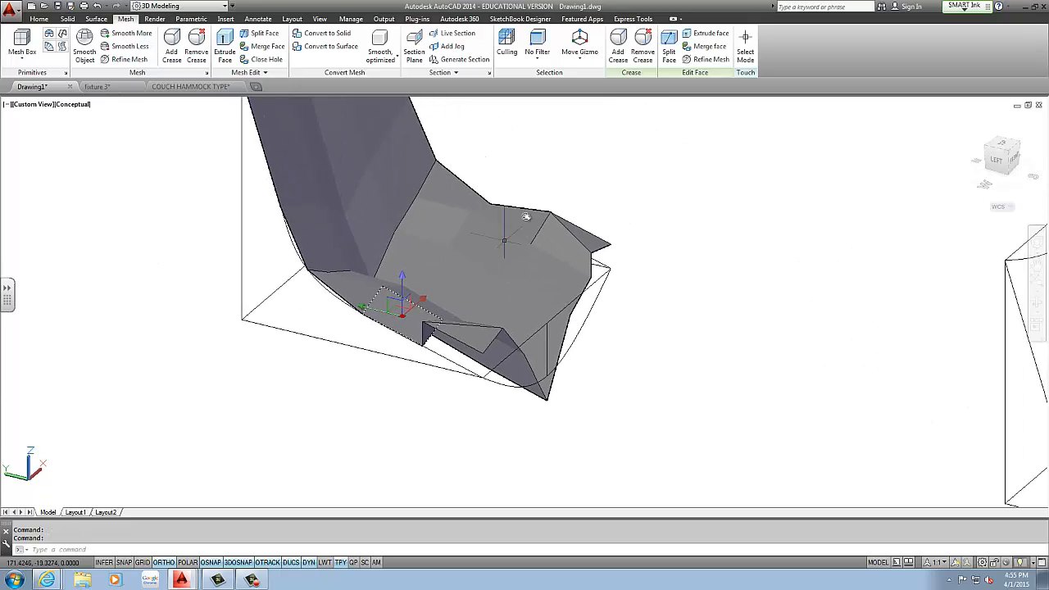
{"action": "left_click", "coordinate": [514, 216], "text": "ctrl"}
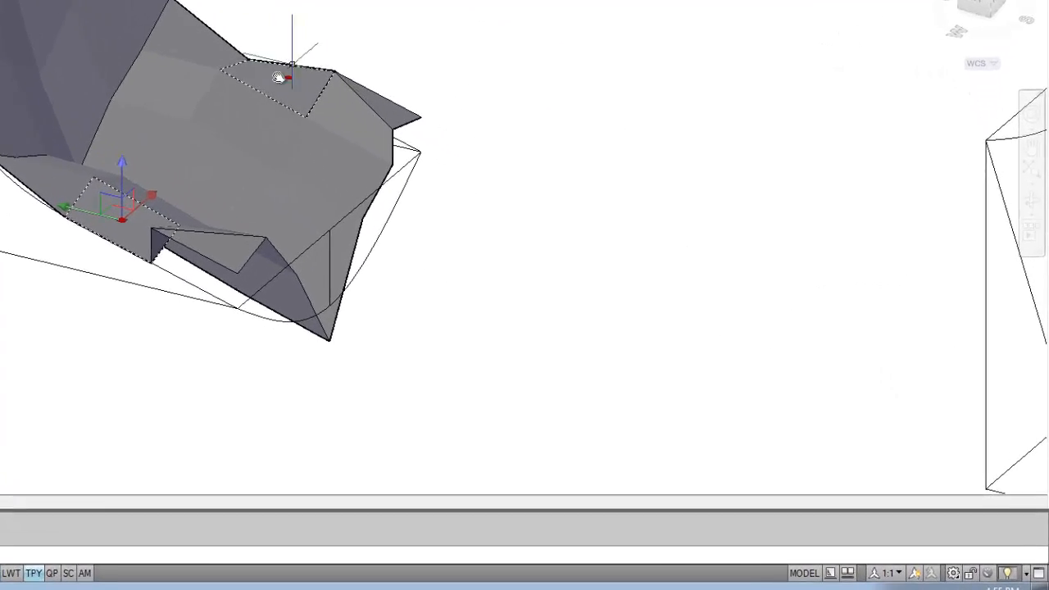
{"action": "left_click", "coordinate": [123, 162]}
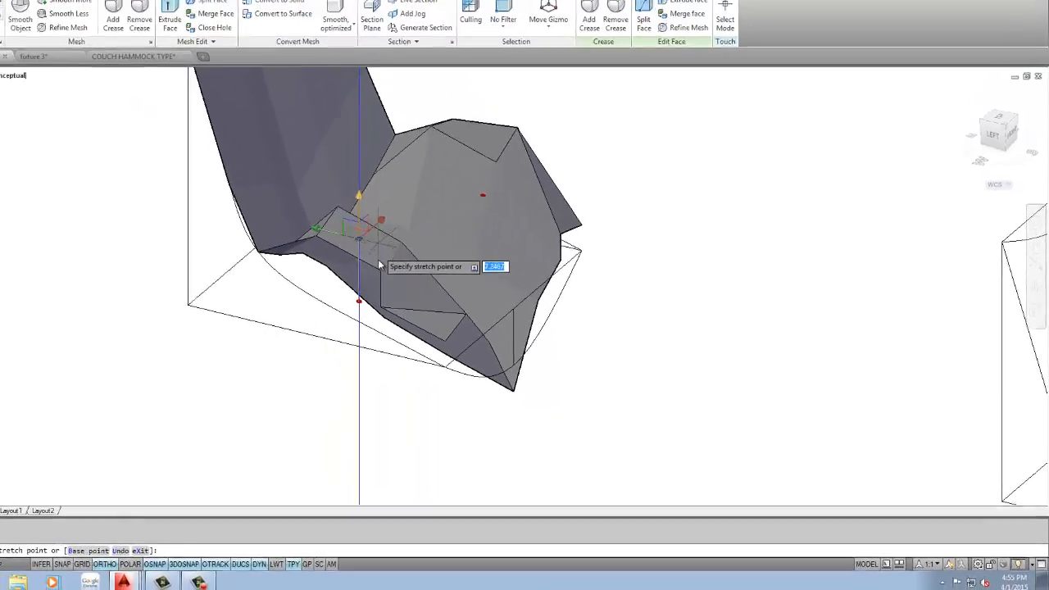
{"action": "key", "text": "Escape"}
{"action": "key", "text": "Escape"}
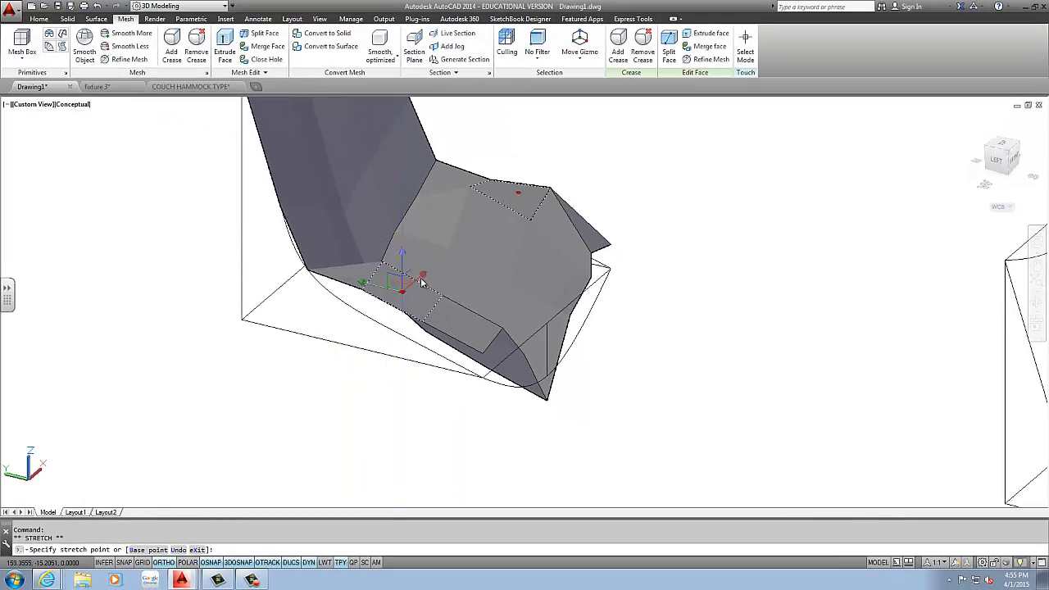
Step: Try to raise the front corner face on the seat's right side along Z
{"action": "middle_click_drag", "start_coordinate": [630, 360], "coordinate": [435, 344], "text": "shift"}
{"action": "left_click", "coordinate": [665, 336], "text": "ctrl"}
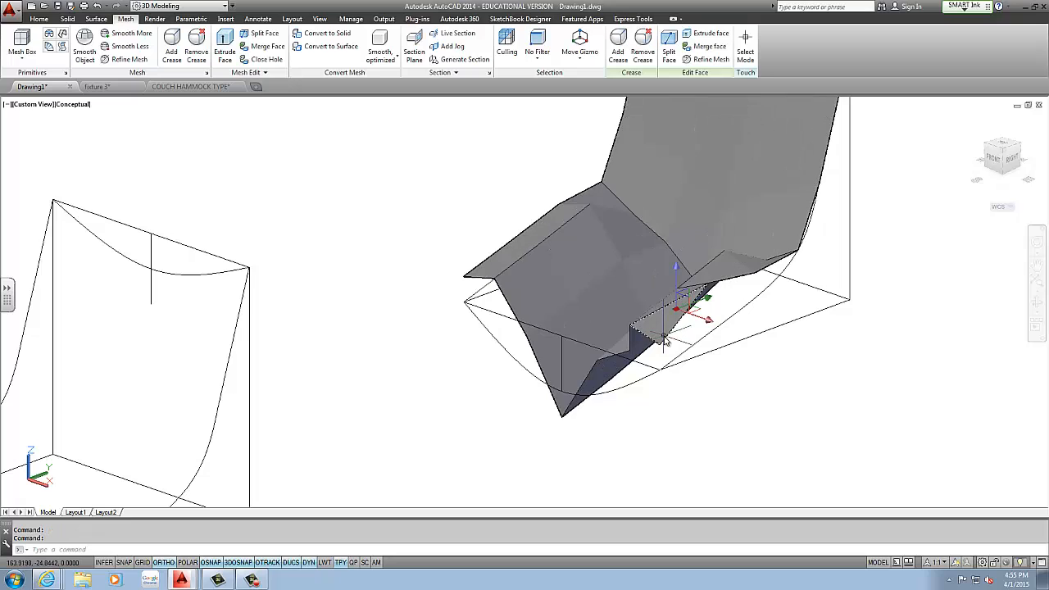
{"action": "left_click", "coordinate": [677, 270]}
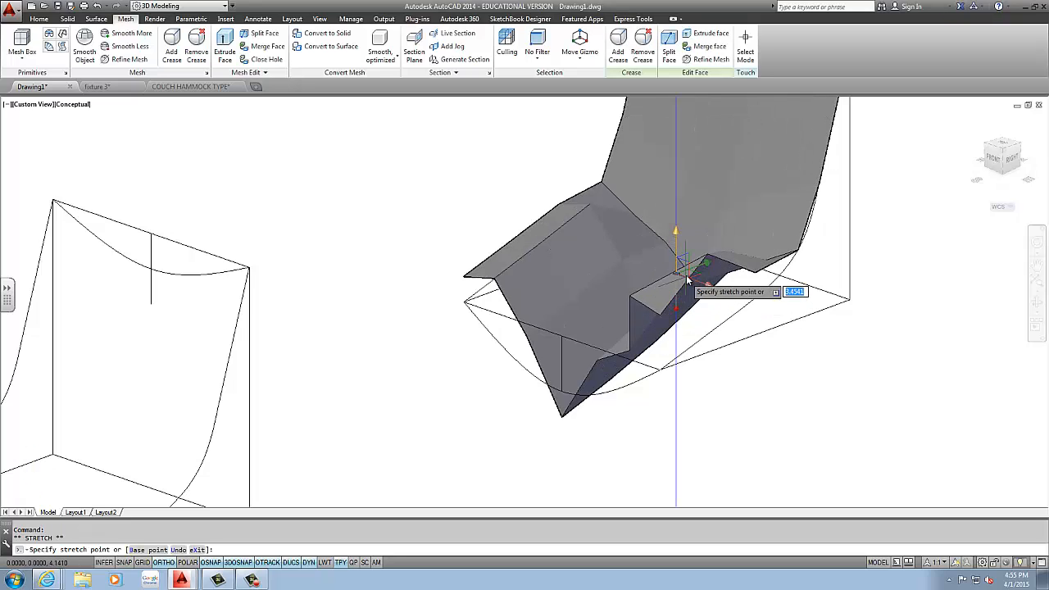
{"action": "key", "text": "Escape"}
{"action": "key", "text": "Escape"}
Step: Lower the raised outer-edge vertex behind the seat's right front corner along Z, in line with the side edge
{"action": "middle_click_drag", "start_coordinate": [736, 381], "coordinate": [874, 416], "text": "shift"}
{"action": "scroll", "coordinate": [529, 324], "scroll_direction": "down", "scroll_amount": 2}
{"action": "middle_click_drag", "start_coordinate": [512, 291], "coordinate": [328, 313]}
{"action": "scroll", "coordinate": [646, 319], "scroll_direction": "up", "scroll_amount": 5}
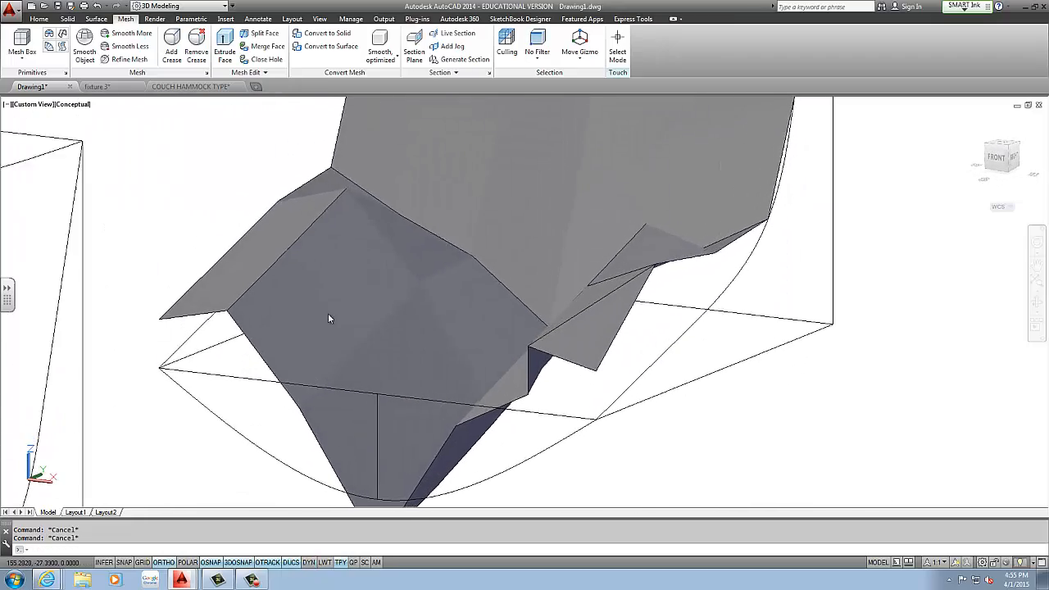
{"action": "left_click", "coordinate": [659, 269], "text": "ctrl"}
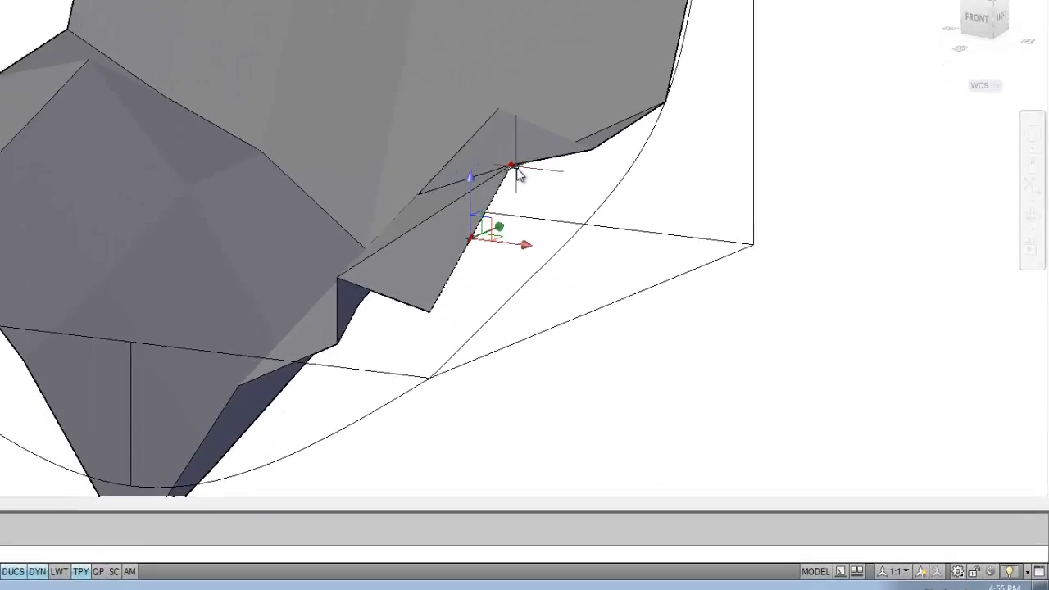
{"action": "key", "text": "Escape"}
{"action": "left_click", "coordinate": [612, 235], "text": "ctrl"}
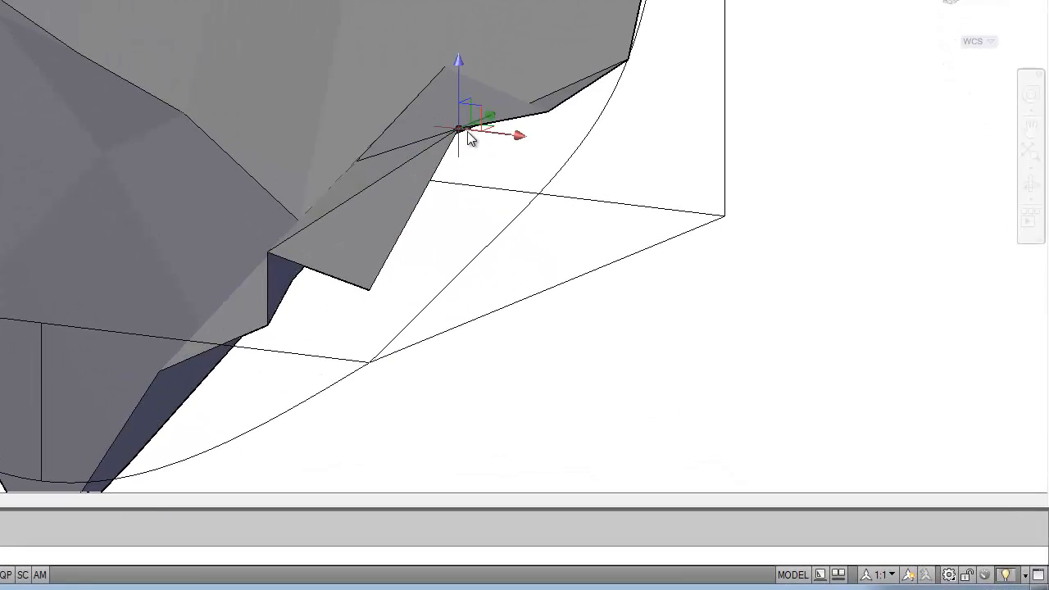
{"action": "left_click", "coordinate": [455, 77]}
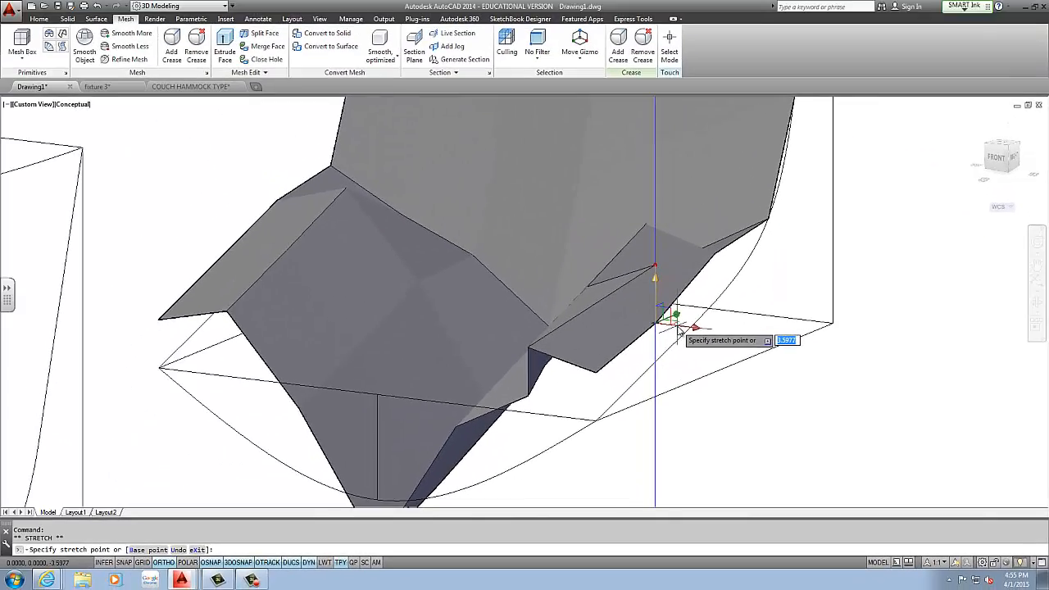
{"action": "key", "text": "Escape"}
Step: Examine the reshaped chair mesh from several angles, comparing its seat and back with the guide curves
{"action": "middle_click_drag", "start_coordinate": [687, 363], "coordinate": [746, 233], "text": "shift"}
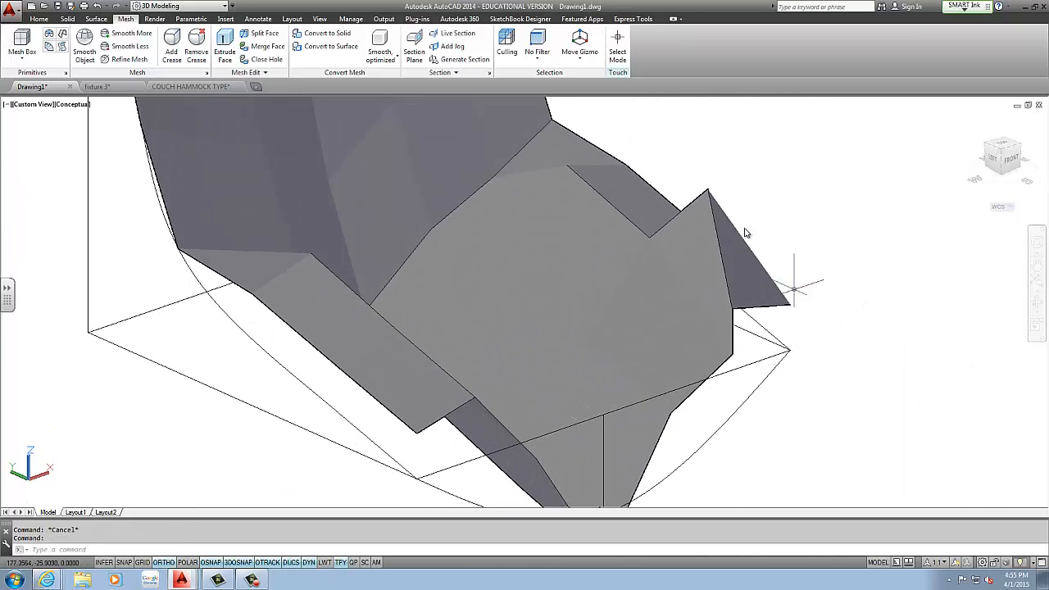
{"action": "left_click", "coordinate": [708, 192]}
{"action": "key", "text": "Escape"}
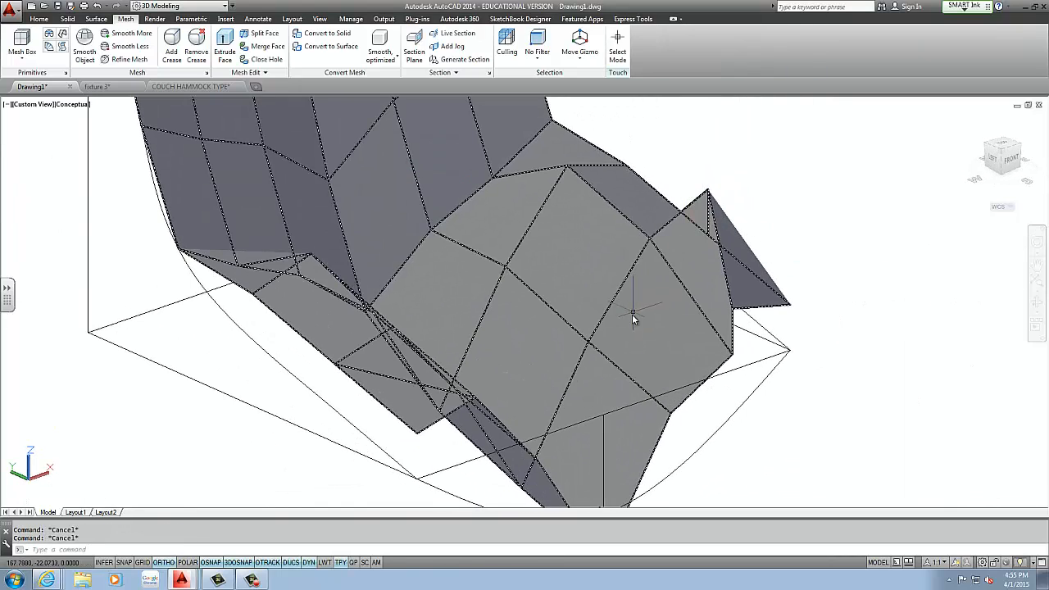
{"action": "scroll", "coordinate": [633, 328], "scroll_direction": "down", "scroll_amount": 5}
{"action": "middle_click_drag", "start_coordinate": [576, 274], "coordinate": [541, 350], "text": "shift"}
{"action": "scroll", "coordinate": [420, 287], "scroll_direction": "down", "scroll_amount": 3}
{"action": "key", "text": "Escape"}
{"action": "key", "text": "Escape"}
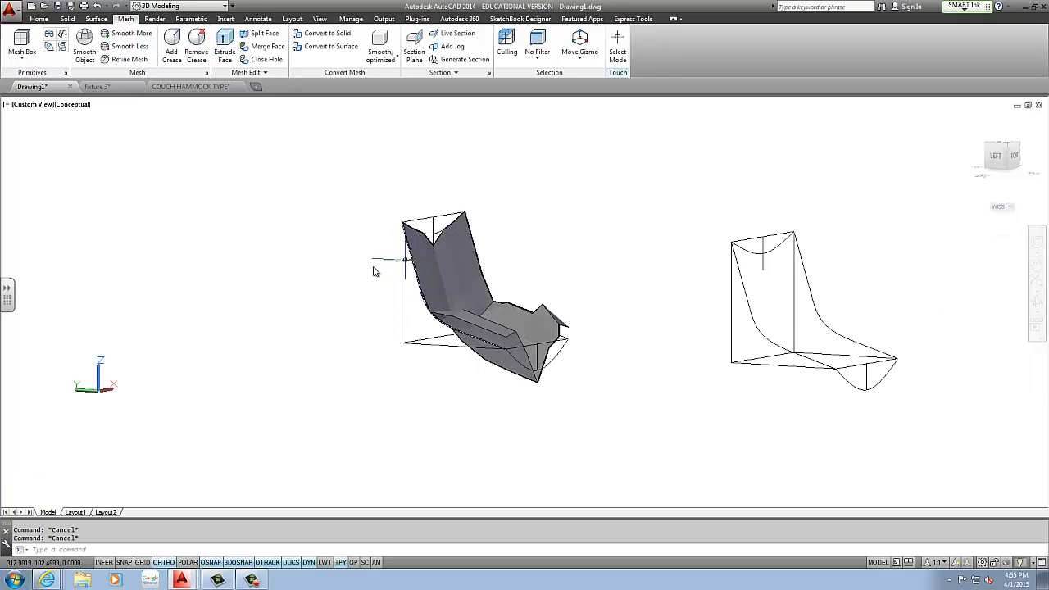
{"action": "middle_click_drag", "start_coordinate": [373, 284], "coordinate": [396, 294], "text": "shift"}
{"action": "scroll", "coordinate": [526, 301], "scroll_direction": "up", "scroll_amount": 3}
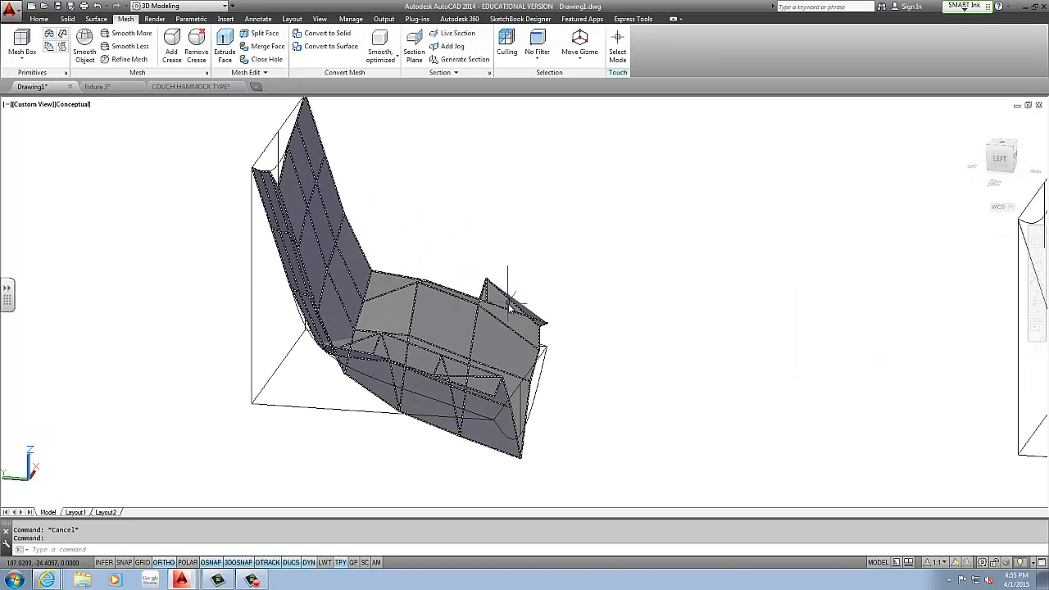
{"action": "scroll", "coordinate": [506, 301], "scroll_direction": "down", "scroll_amount": 2}
{"action": "middle_click_drag", "start_coordinate": [506, 301], "coordinate": [440, 285]}
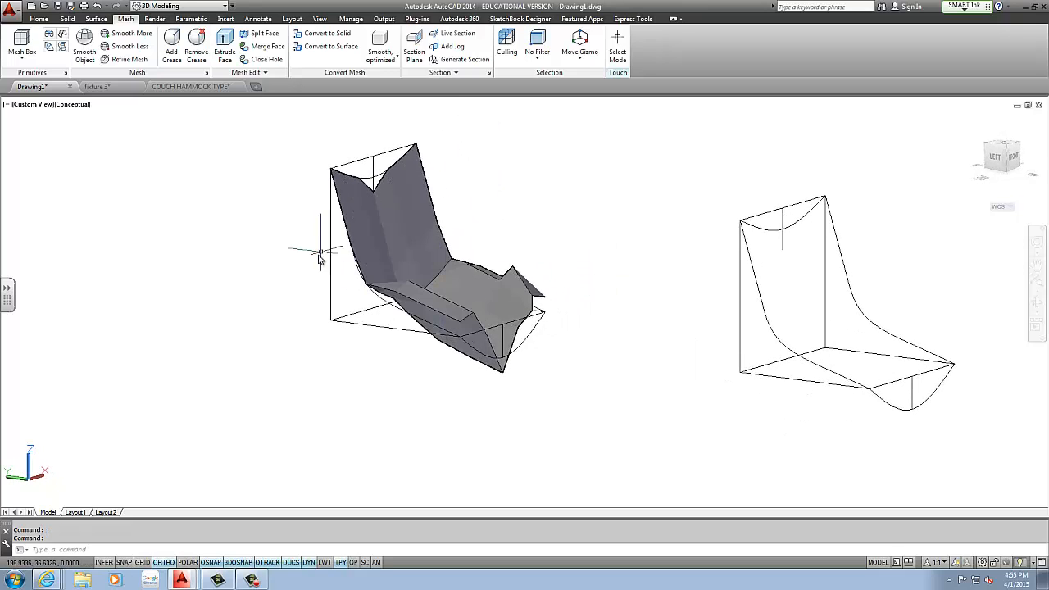
{"action": "scroll", "coordinate": [332, 234], "scroll_direction": "up", "scroll_amount": 3}
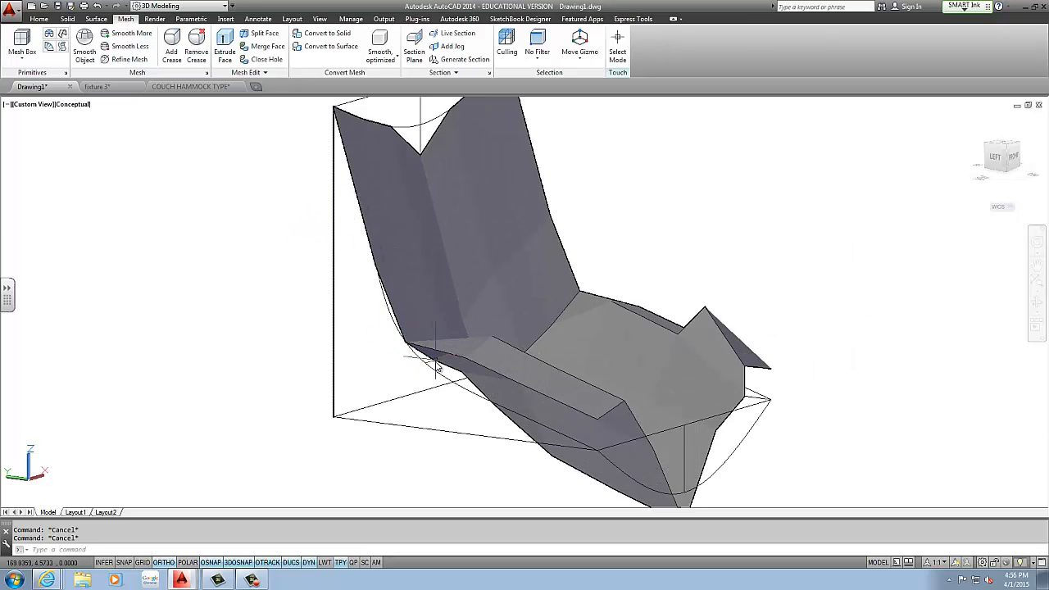
{"action": "scroll", "coordinate": [438, 369], "scroll_direction": "down", "scroll_amount": 2}
{"action": "middle_click_drag", "start_coordinate": [385, 287], "coordinate": [314, 196]}
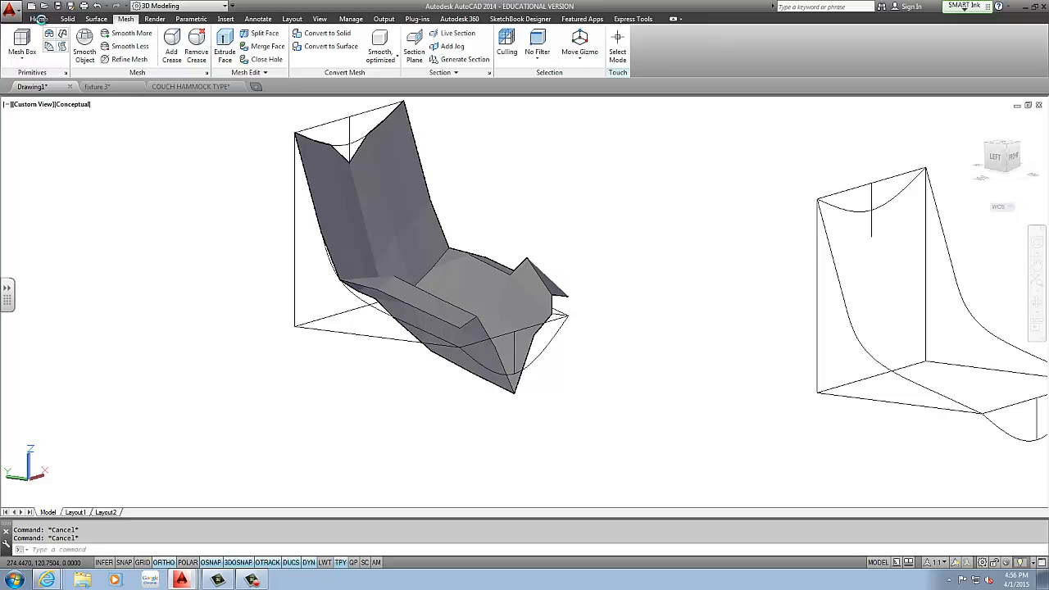
{"action": "left_click", "coordinate": [40, 18]}
{"action": "left_click", "coordinate": [292, 46]}
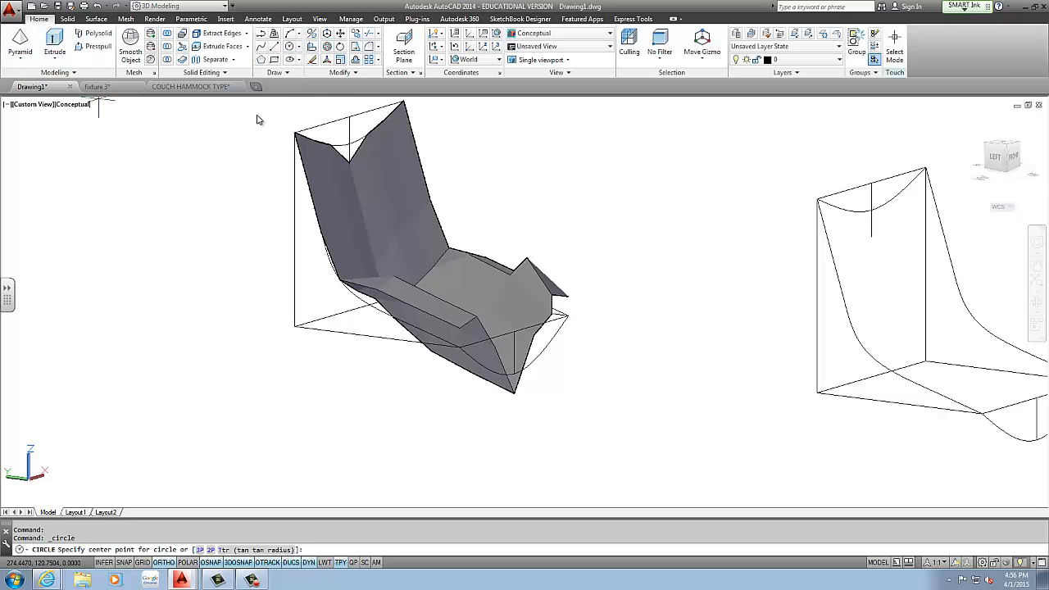
{"action": "left_click", "coordinate": [255, 120]}
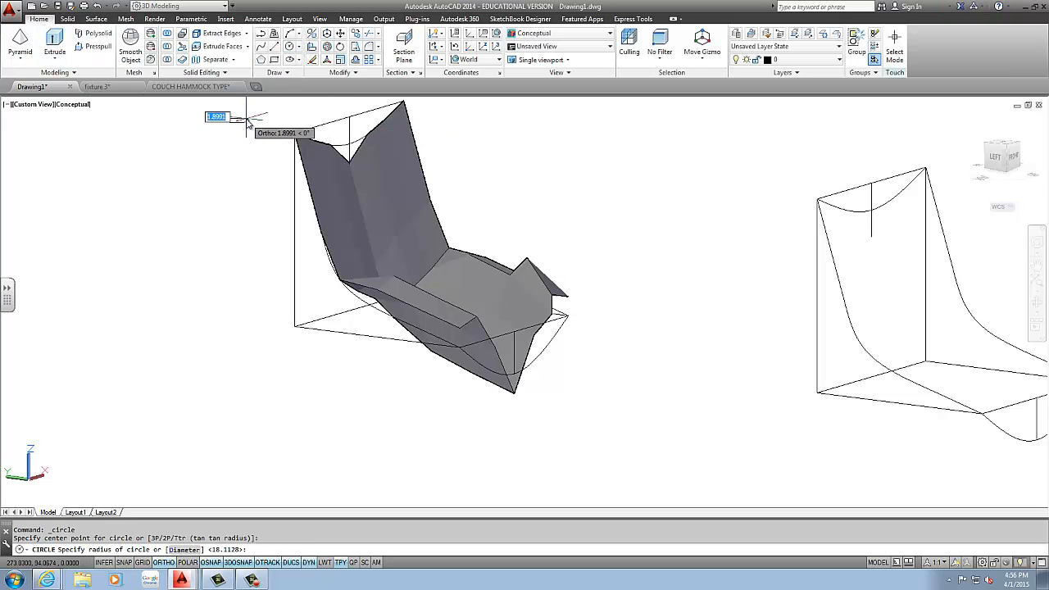
{"action": "key", "text": "Escape"}
Step: Reorient the UCS so that its Y axis points vertically upward
{"action": "scroll", "coordinate": [278, 135], "scroll_direction": "up", "scroll_amount": 5}
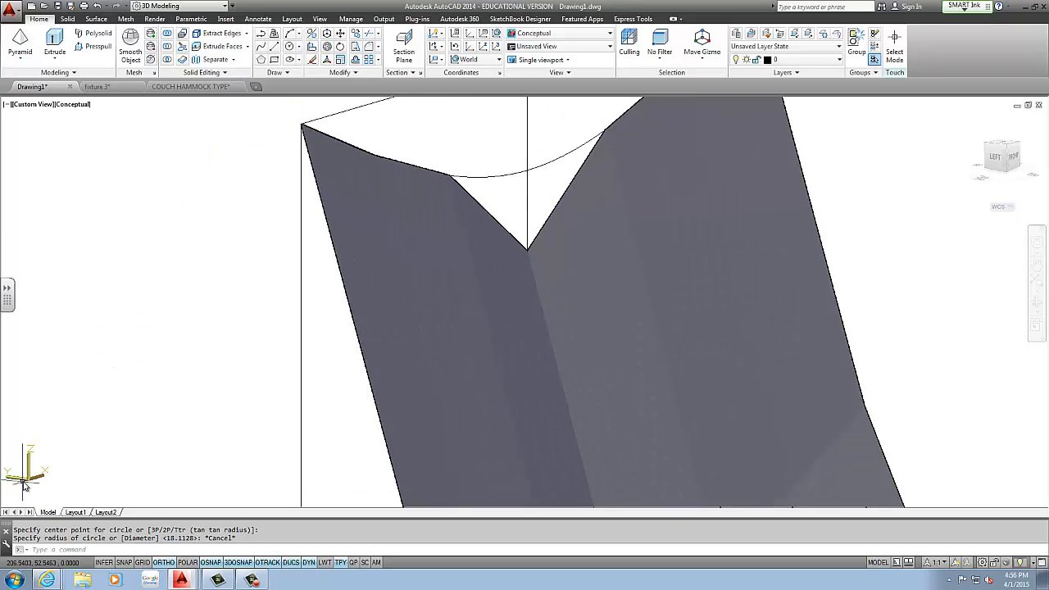
{"action": "left_click", "coordinate": [5, 480]}
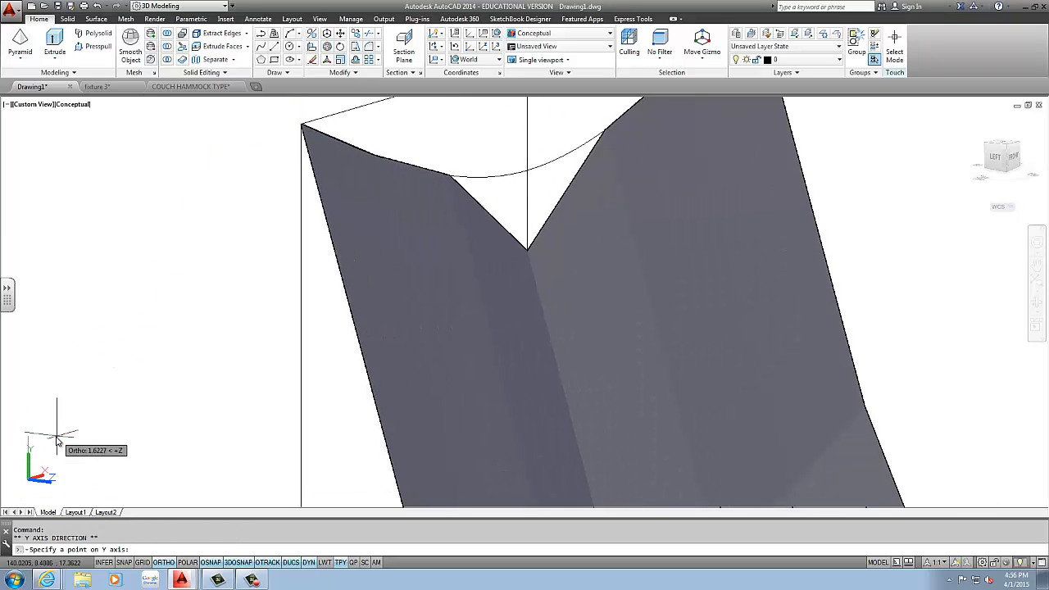
{"action": "left_click", "coordinate": [57, 438]}
{"action": "key", "text": "Escape"}
{"action": "key", "text": "Escape"}
Step: Draw a circle with a diameter of 1 in empty space beside the top of the chair's back
{"action": "middle_click_drag", "start_coordinate": [251, 208], "coordinate": [205, 293]}
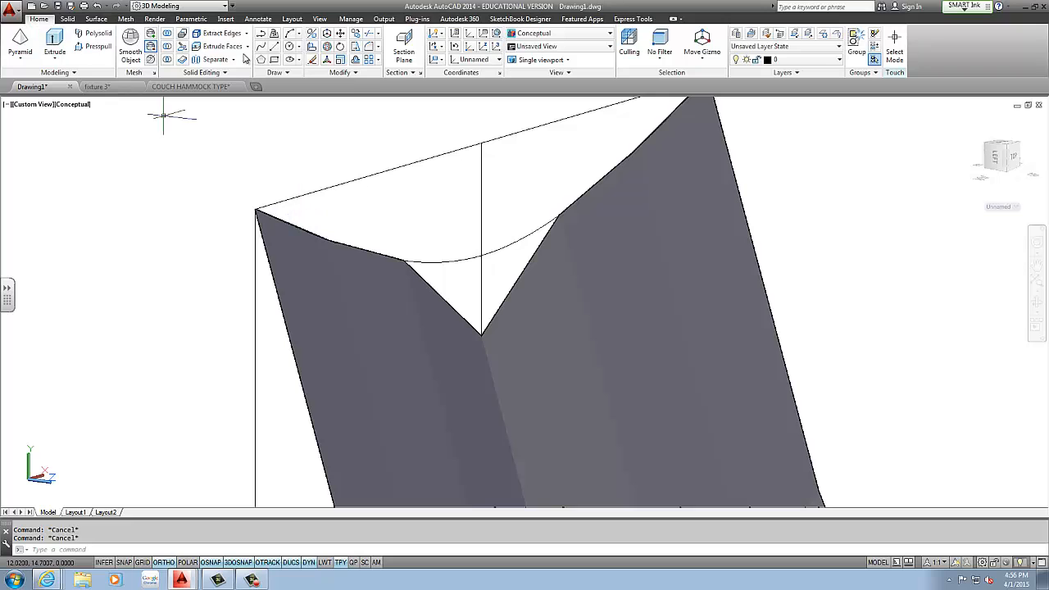
{"action": "left_click", "coordinate": [291, 48]}
{"action": "left_click", "coordinate": [104, 185]}
{"action": "type", "text": "D"}
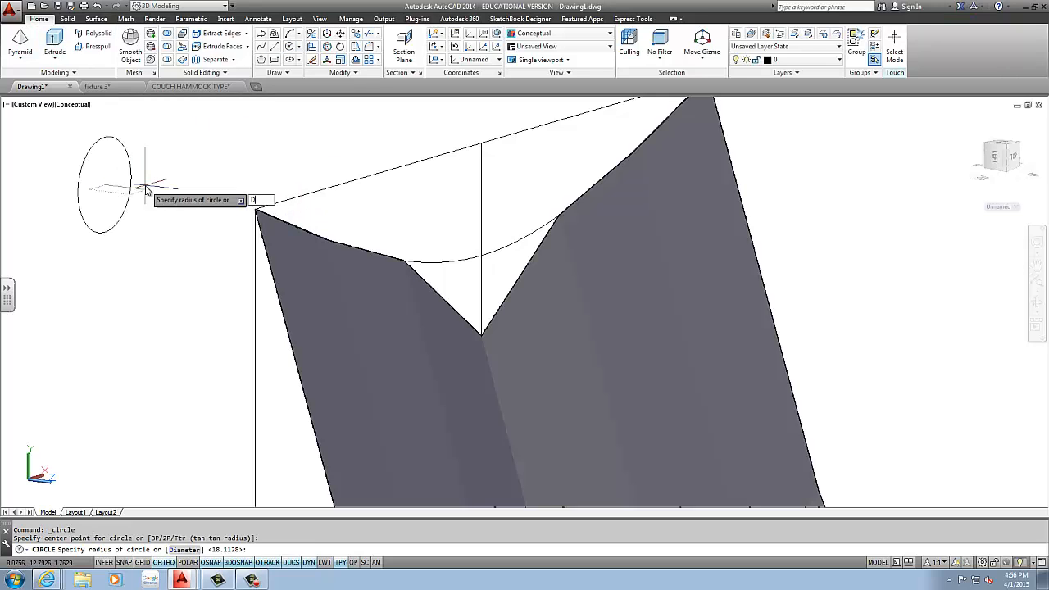
{"action": "key", "text": "Return"}
{"action": "type", "text": "1"}
{"action": "key", "text": "Return"}
{"action": "middle_click_drag", "start_coordinate": [172, 191], "coordinate": [225, 155]}
{"action": "key", "text": "Escape"}
{"action": "scroll", "coordinate": [341, 241], "scroll_direction": "down", "scroll_amount": 8}
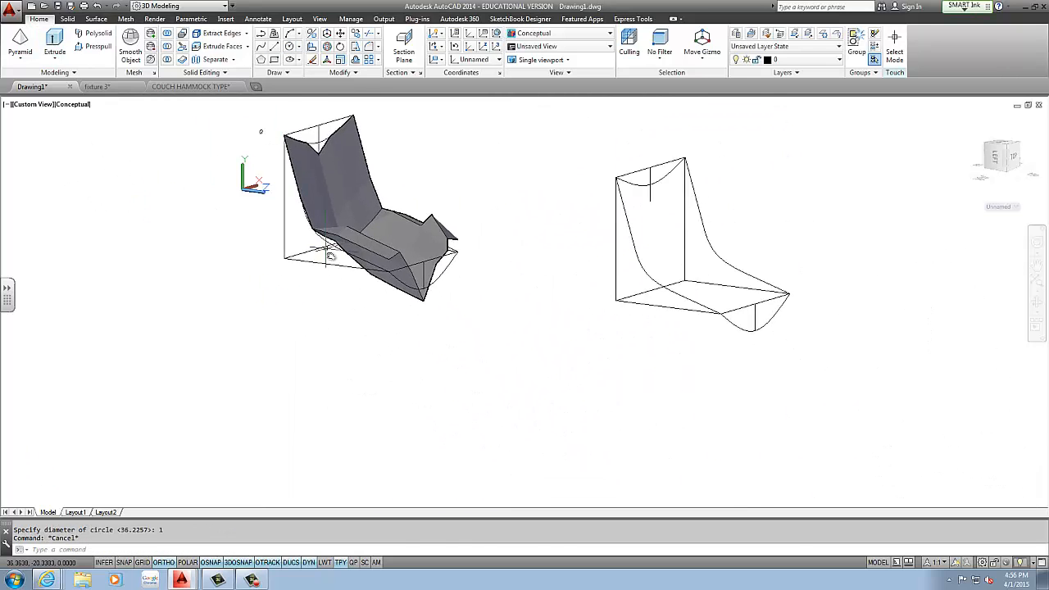
Step: Copy the left side profile curve of the separate wireframe chair into the empty space beyond that wireframe
{"action": "scroll", "coordinate": [330, 255], "scroll_direction": "up", "scroll_amount": 2}
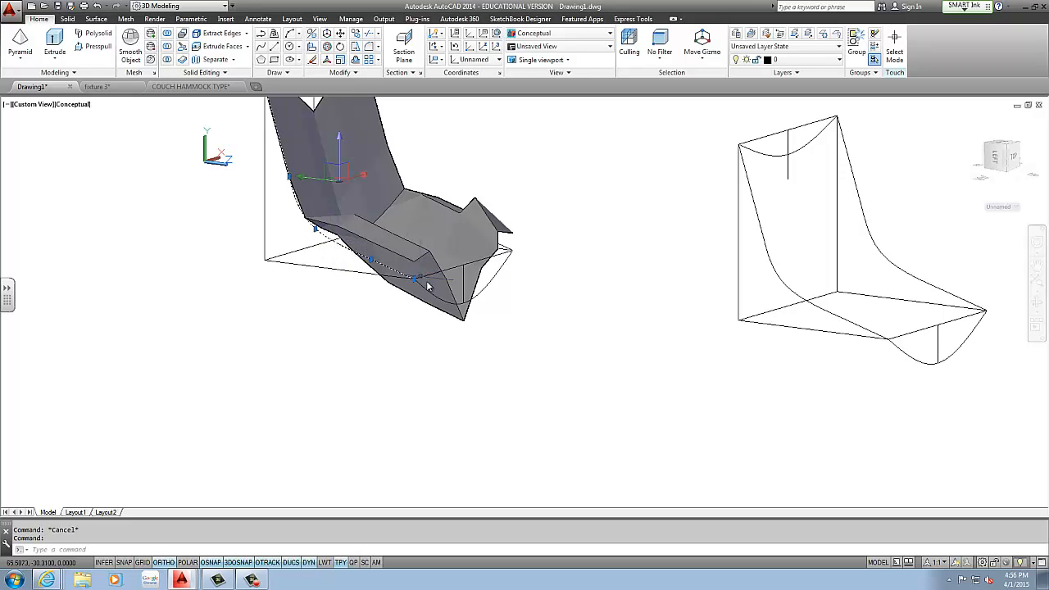
{"action": "scroll", "coordinate": [346, 279], "scroll_direction": "down", "scroll_amount": 3}
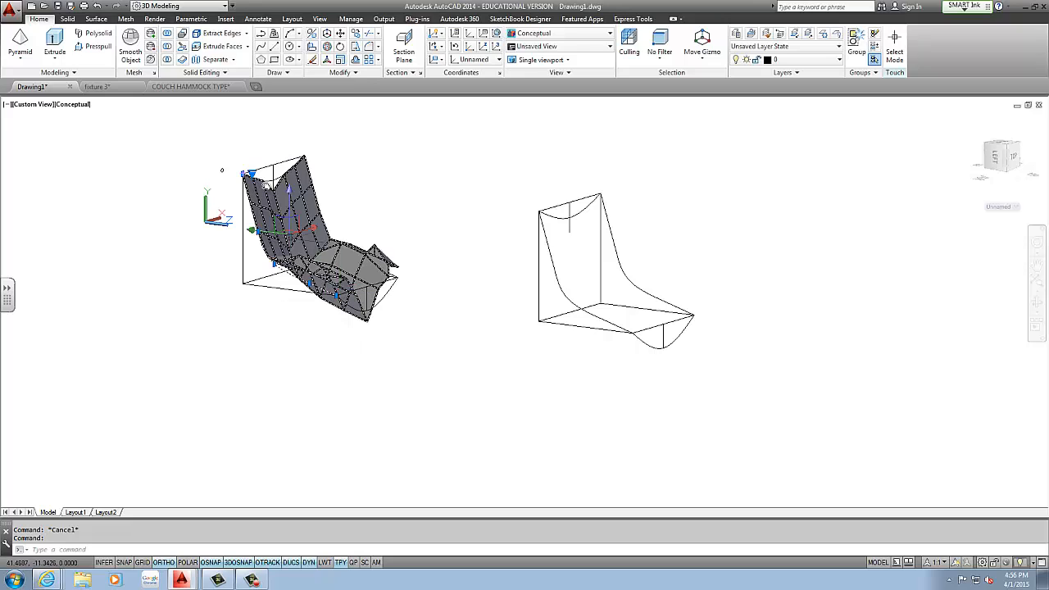
{"action": "key", "text": "Escape"}
{"action": "left_click", "coordinate": [545, 254]}
{"action": "left_click", "coordinate": [548, 254]}
{"action": "left_click", "coordinate": [550, 253]}
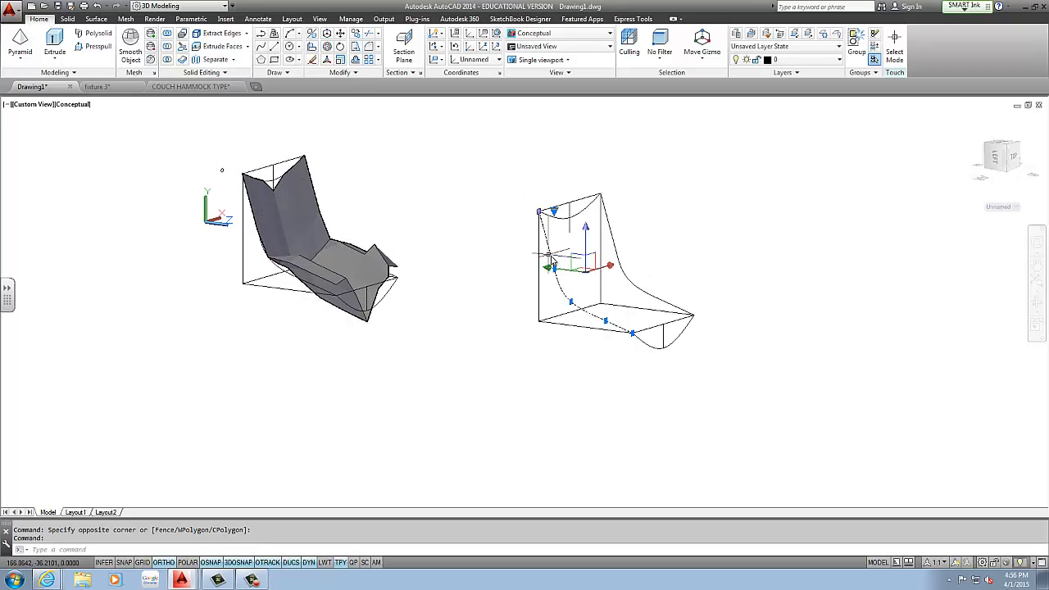
{"action": "middle_click_drag", "start_coordinate": [550, 254], "coordinate": [433, 231]}
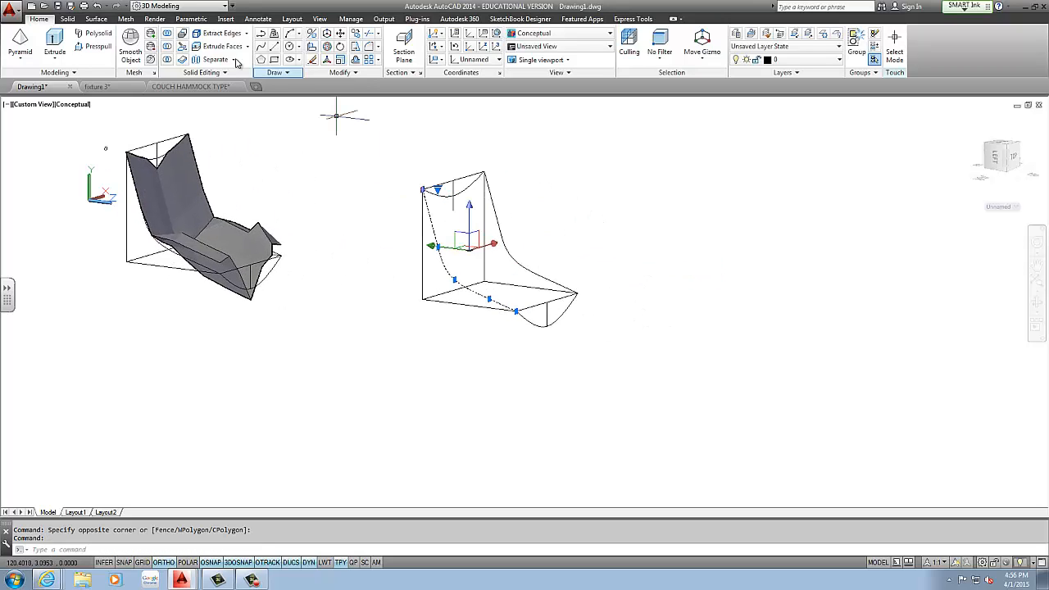
{"action": "left_click", "coordinate": [356, 33]}
{"action": "left_click", "coordinate": [525, 138]}
{"action": "left_click", "coordinate": [759, 171]}
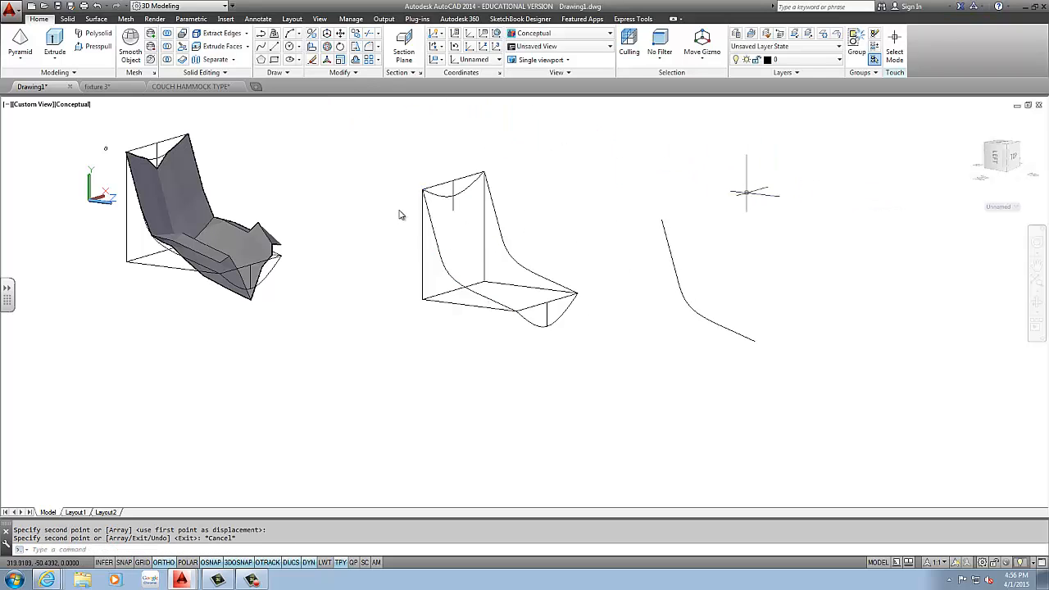
{"action": "key", "text": "Escape"}
{"action": "middle_click_drag", "start_coordinate": [605, 190], "coordinate": [523, 168]}
{"action": "left_click", "coordinate": [262, 47]}
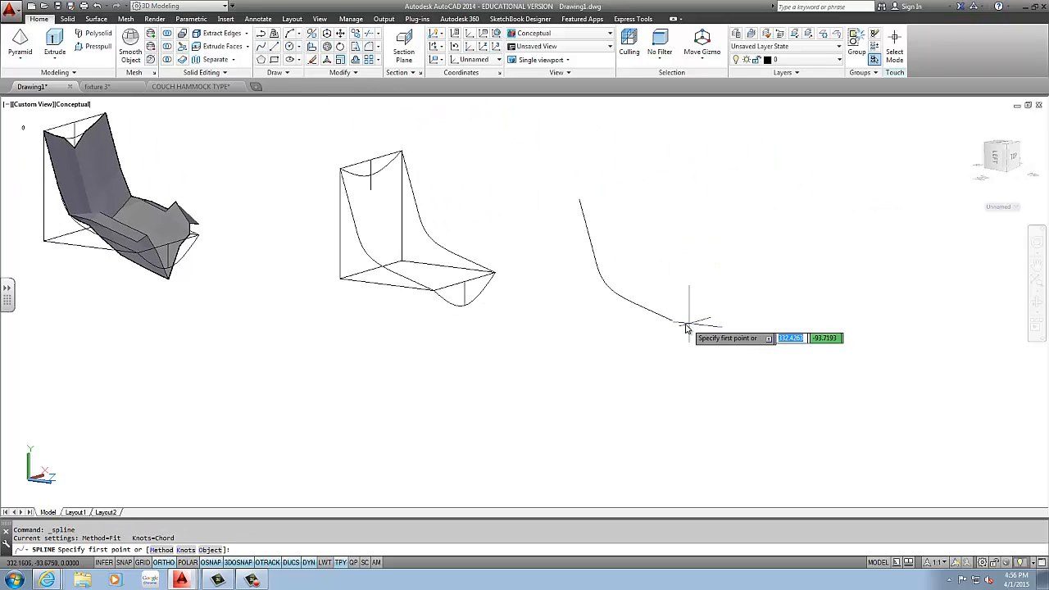
{"action": "key", "text": "Escape"}
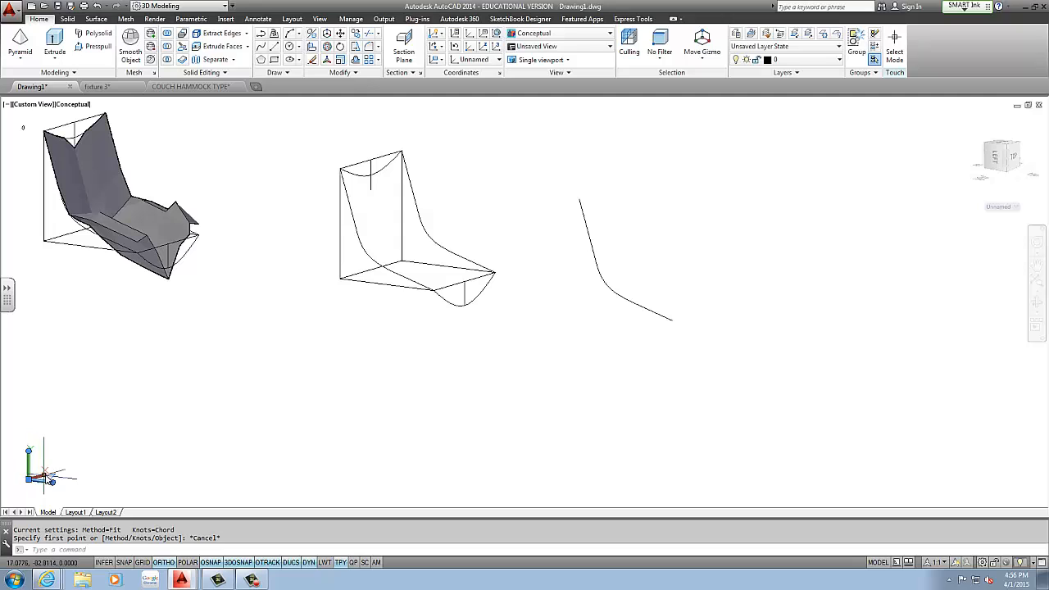
Step: Reorient the UCS so that its X axis points vertically upward and its Y axis runs along the chair's side
{"action": "left_click", "coordinate": [49, 480]}
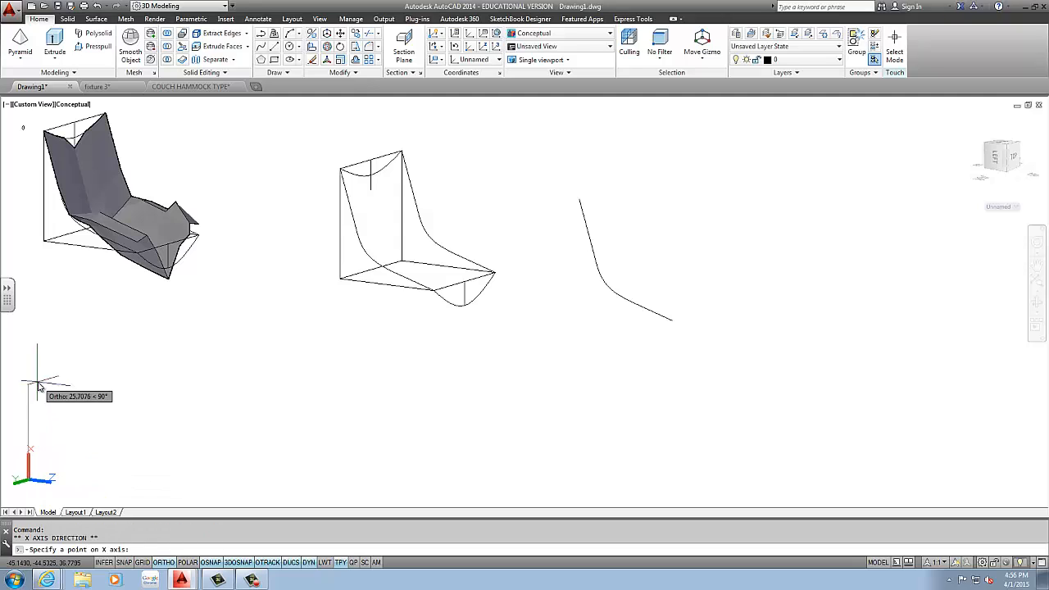
{"action": "left_click", "coordinate": [14, 490]}
{"action": "key", "text": "Escape"}
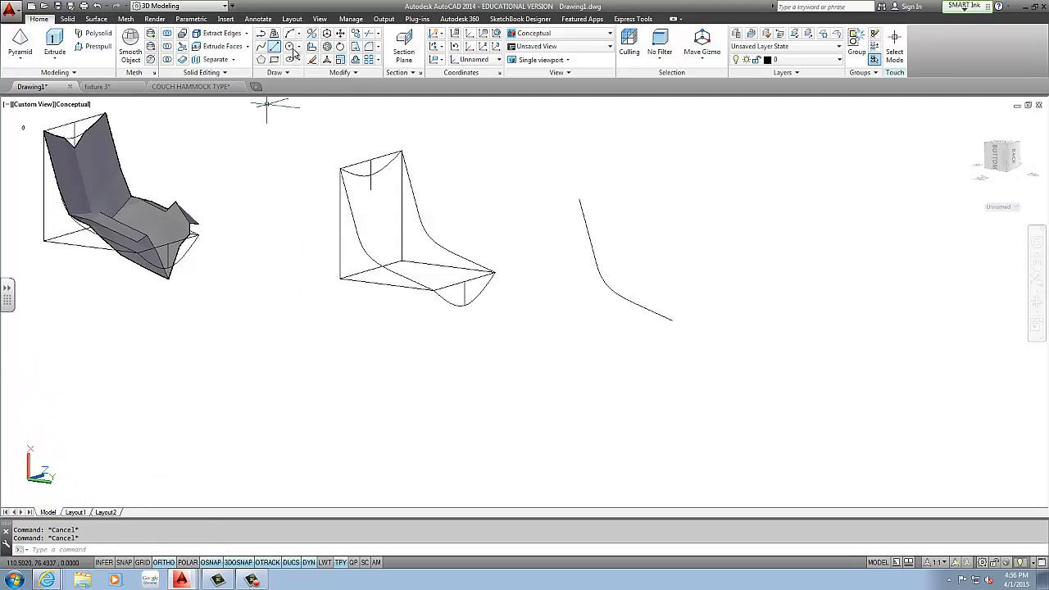
Step: Draw a front leg spline downward from the copied profile curve's lower end and bow its middle point outward
{"action": "left_click", "coordinate": [262, 47]}
{"action": "left_click", "coordinate": [672, 319]}
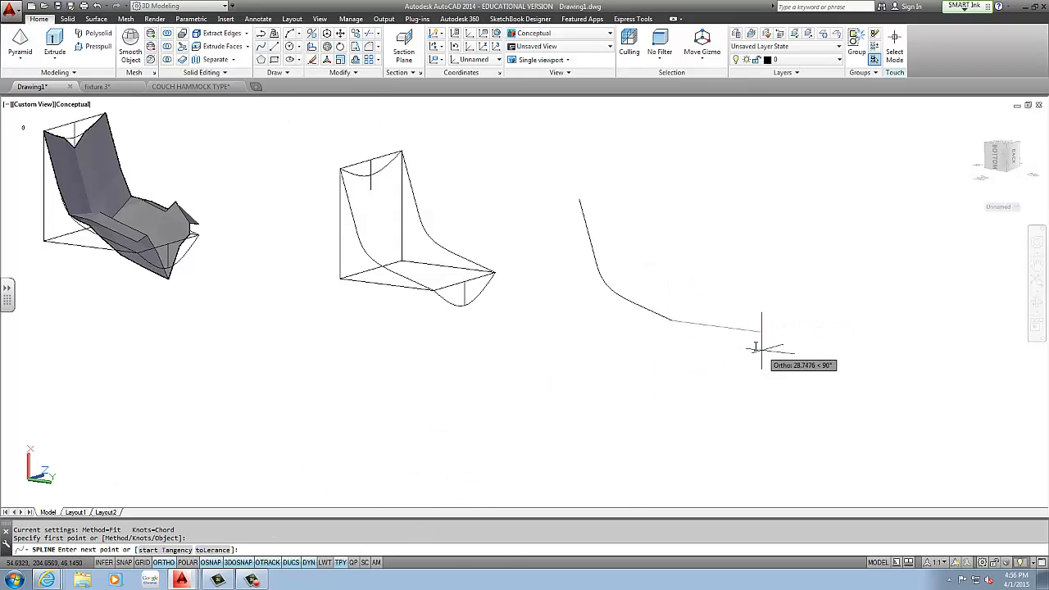
{"action": "left_click", "coordinate": [696, 375]}
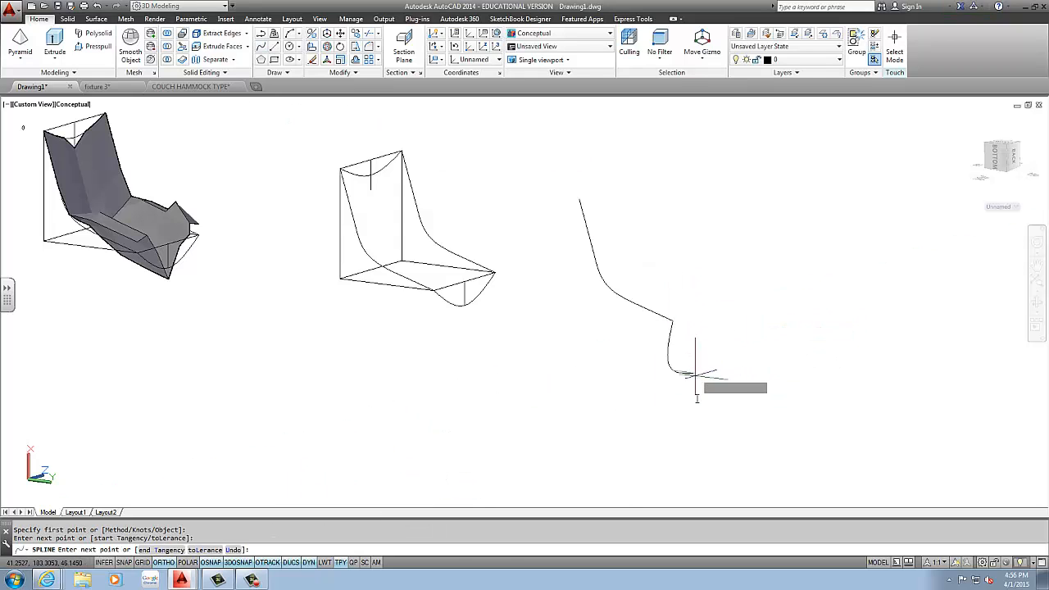
{"action": "left_click", "coordinate": [684, 414]}
{"action": "key", "text": "Return"}
{"action": "left_click", "coordinate": [673, 373]}
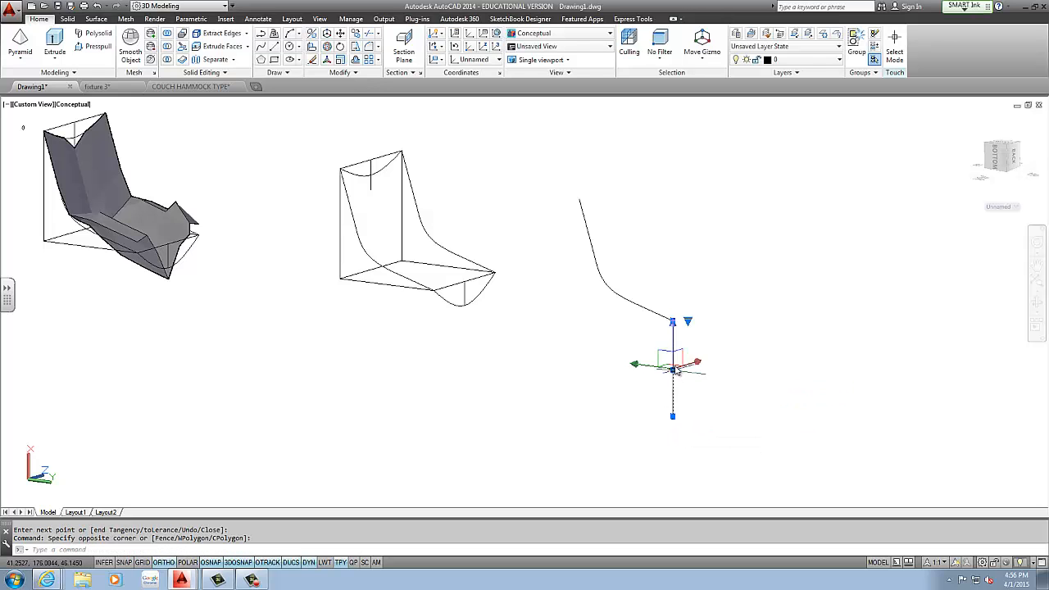
{"action": "left_click", "coordinate": [673, 371]}
{"action": "key", "text": "Escape"}
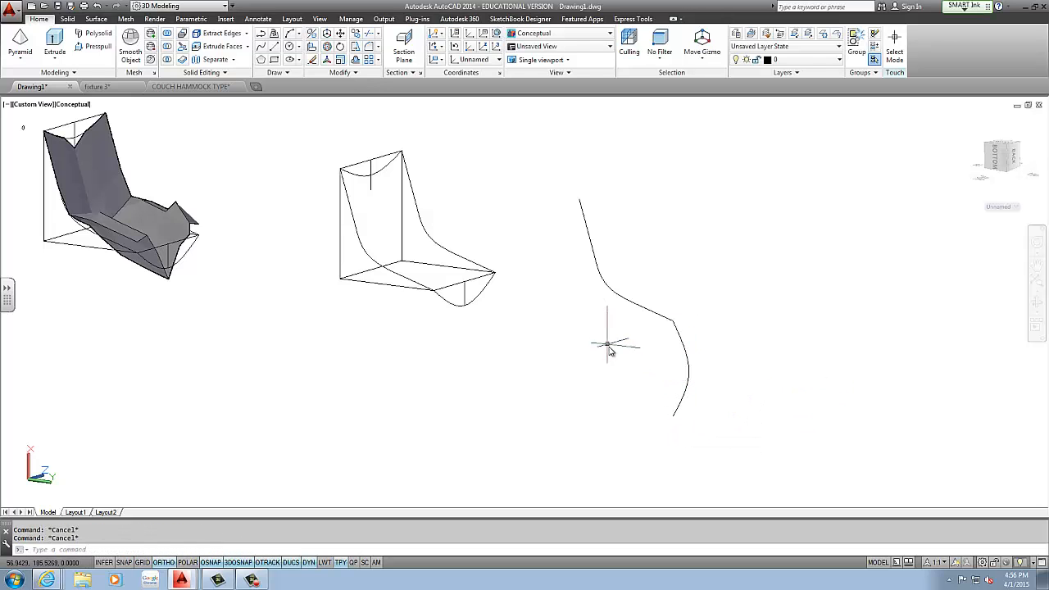
Step: Draw a spline from the profile curve's upper end that rounds backward and runs down behind it as the rear leg
{"action": "middle_click_drag", "start_coordinate": [609, 348], "coordinate": [162, 126], "text": "shift"}
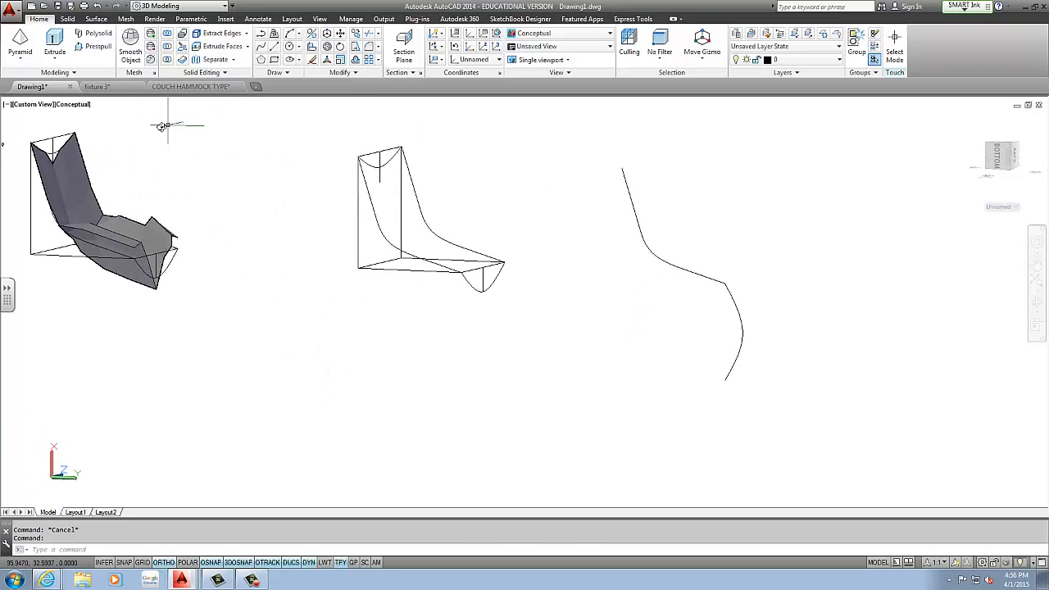
{"action": "left_click", "coordinate": [263, 54]}
{"action": "left_click", "coordinate": [622, 168]}
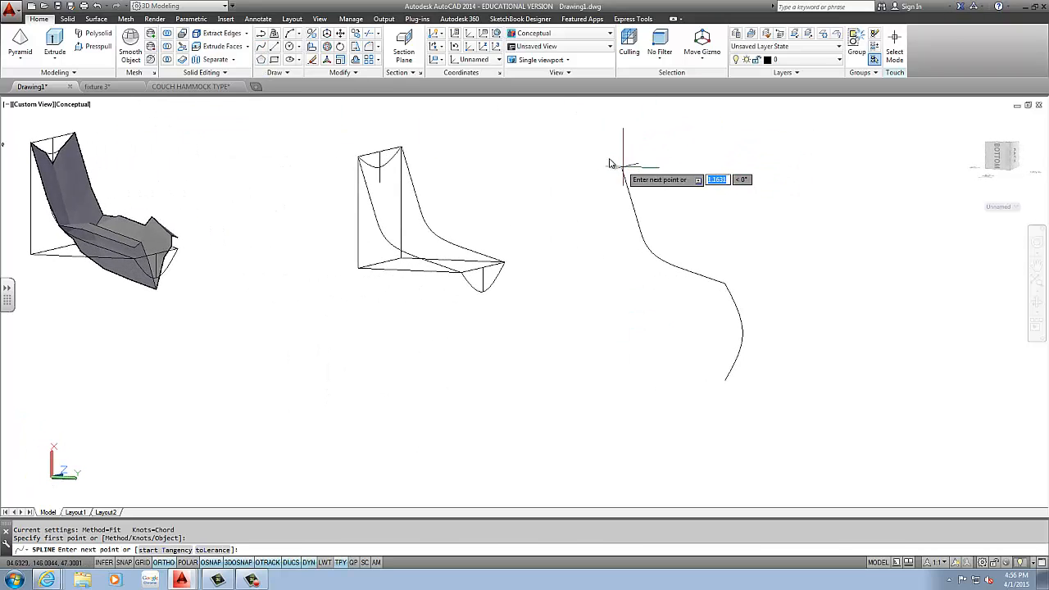
{"action": "left_click", "coordinate": [598, 159]}
{"action": "left_click", "coordinate": [599, 236]}
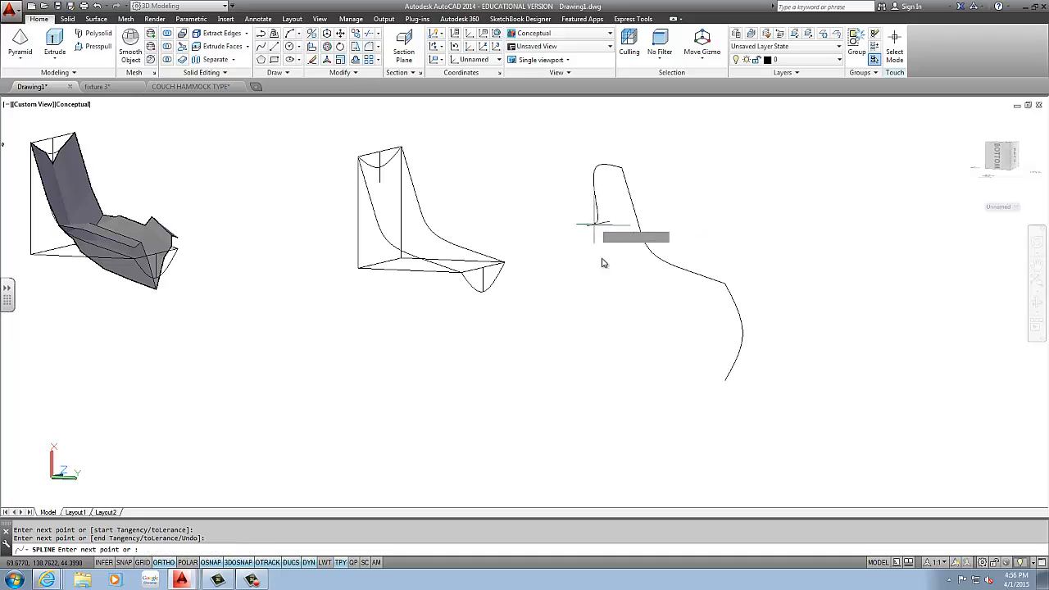
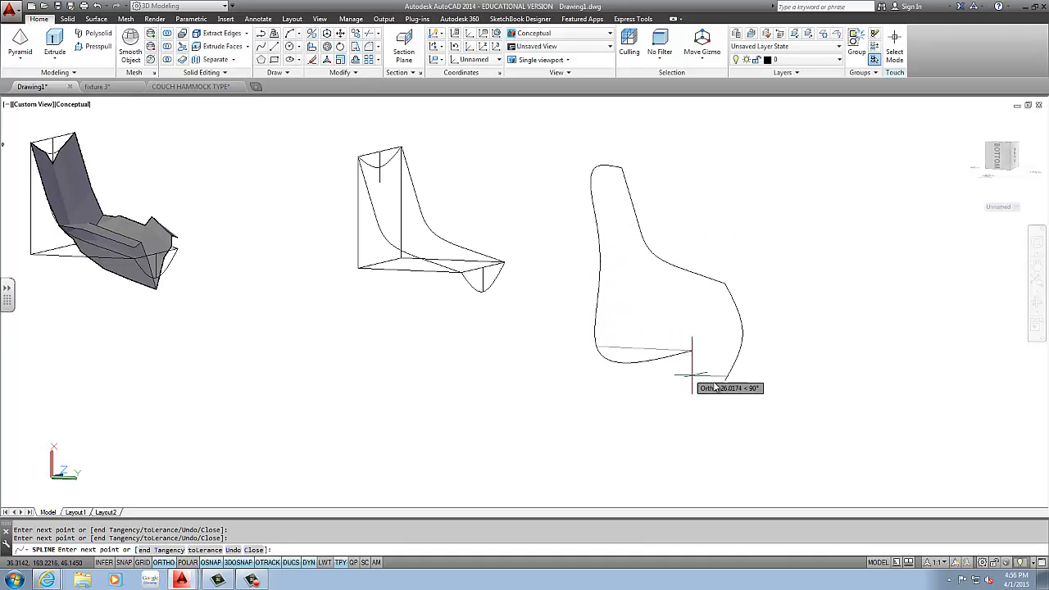
{"action": "key", "text": "Return"}
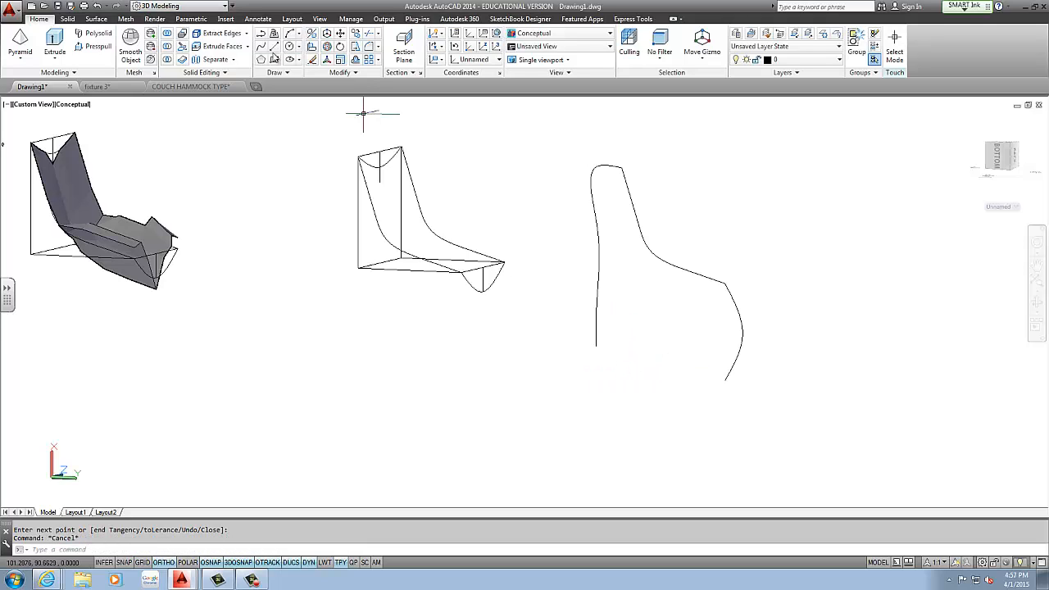
Step: Draw a horizontal guide line from the front leg's lower end to beyond the rear leg
{"action": "left_click", "coordinate": [273, 51]}
{"action": "left_click", "coordinate": [726, 380]}
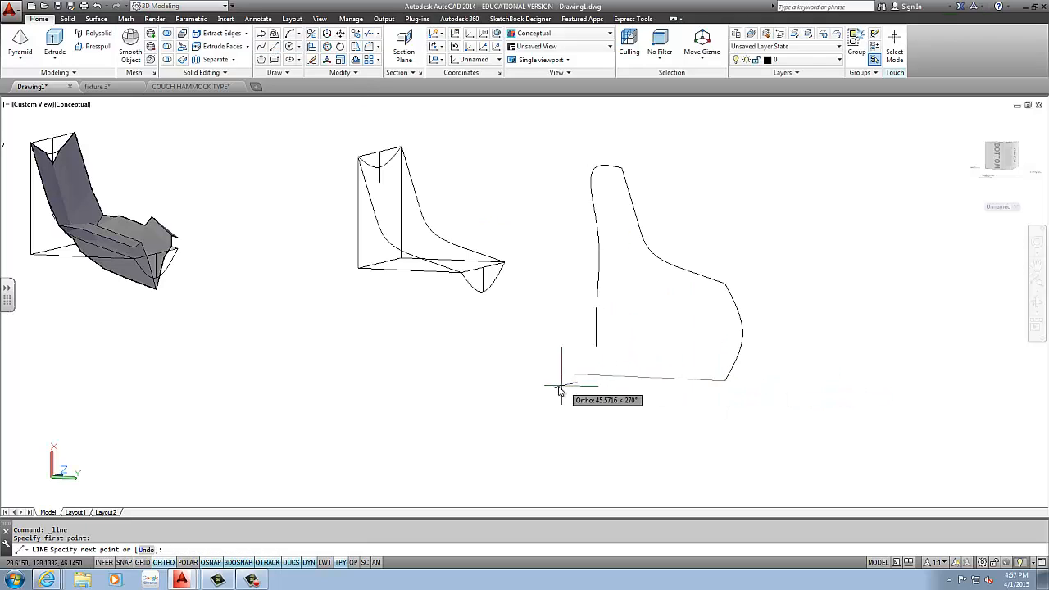
{"action": "left_click", "coordinate": [492, 312]}
{"action": "key", "text": "Escape"}
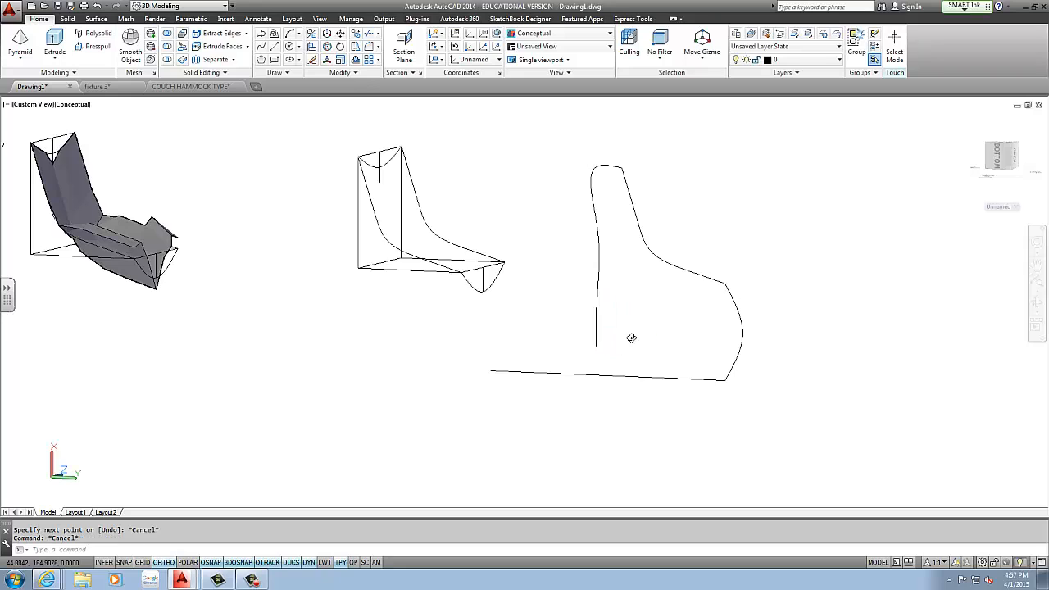
Step: Stretch the rear leg spline's lower end down to the guide line, and erase that line
{"action": "left_click_drag", "start_coordinate": [632, 338], "coordinate": [667, 337], "text": "shift"}
{"action": "left_click", "coordinate": [665, 301]}
{"action": "left_click", "coordinate": [637, 334]}
{"action": "left_click", "coordinate": [641, 334]}
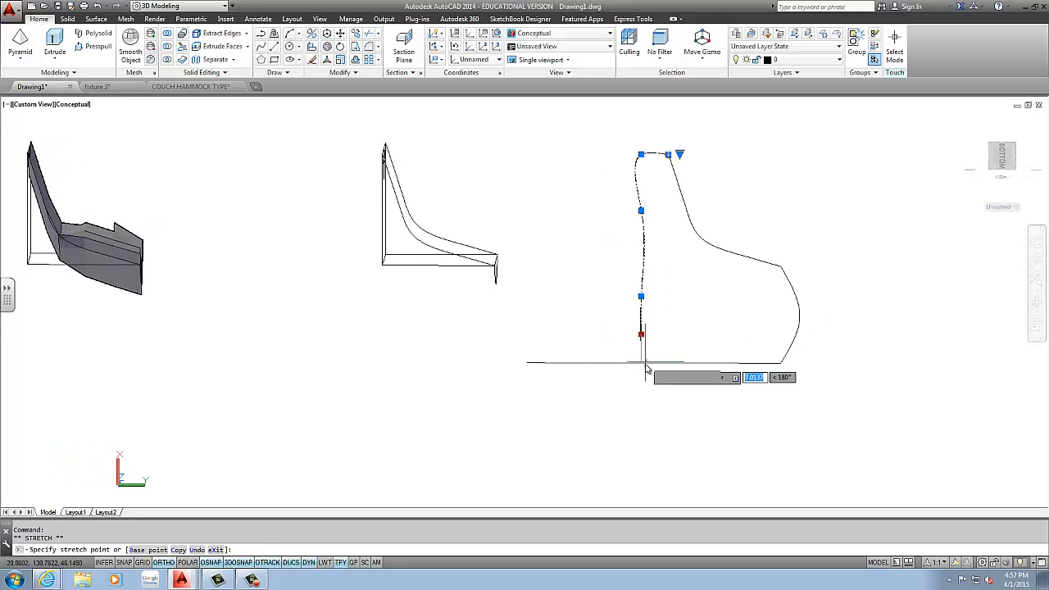
{"action": "left_click", "coordinate": [645, 363]}
{"action": "key", "text": "Escape"}
{"action": "left_click", "coordinate": [578, 391]}
{"action": "left_click", "coordinate": [571, 357]}
{"action": "key", "text": "Delete"}
Step: Examine the separate curves of the chair side outline, checking where they meet at the top of the backrest
{"action": "mouse_move", "coordinate": [704, 335]}
{"action": "middle_mouse_down", "text": "shift"}
{"action": "mouse_move", "coordinate": [551, 359]}
{"action": "mouse_move", "coordinate": [503, 344]}
{"action": "mouse_move", "coordinate": [630, 345]}
{"action": "middle_mouse_up", "text": "shift"}
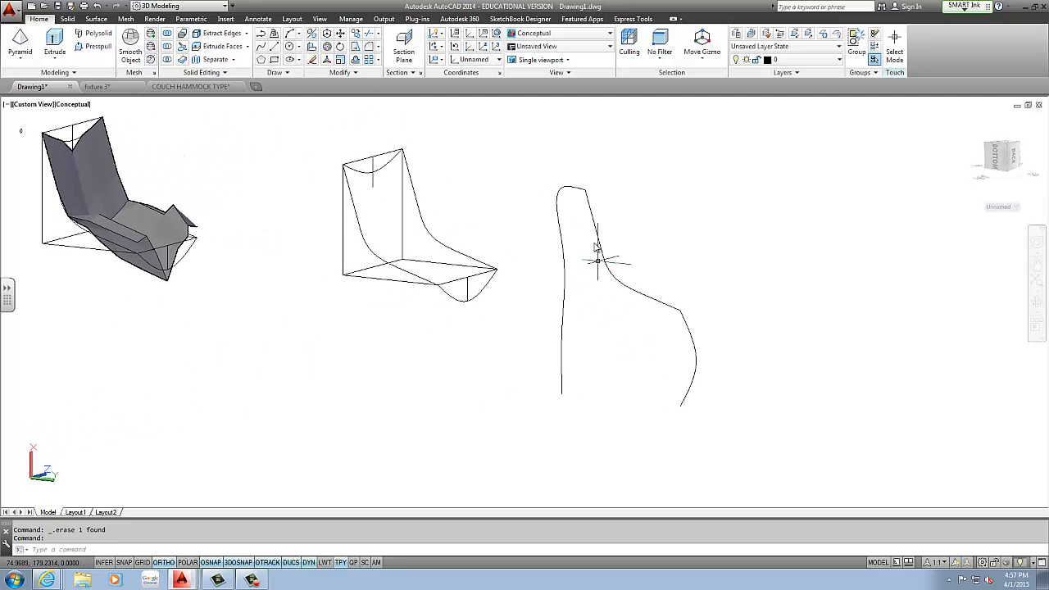
{"action": "middle_click_drag", "start_coordinate": [593, 250], "coordinate": [536, 241]}
{"action": "left_click", "coordinate": [537, 205]}
{"action": "left_click", "coordinate": [523, 195]}
{"action": "scroll", "coordinate": [521, 180], "scroll_direction": "up", "scroll_amount": 4}
{"action": "key", "text": "Escape"}
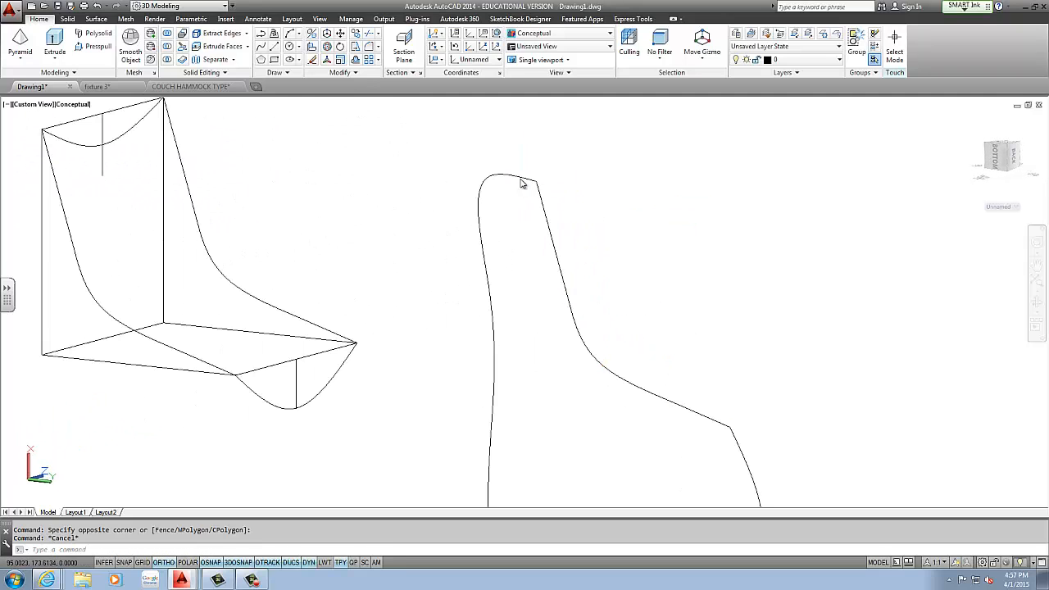
{"action": "left_click", "coordinate": [522, 179]}
{"action": "left_click", "coordinate": [537, 180]}
{"action": "key", "text": "Escape"}
{"action": "key", "text": "Escape"}
{"action": "left_click", "coordinate": [551, 166]}
{"action": "left_click", "coordinate": [529, 208]}
{"action": "scroll", "coordinate": [533, 211], "scroll_direction": "down", "scroll_amount": 2}
{"action": "middle_click_drag", "start_coordinate": [556, 220], "coordinate": [546, 185]}
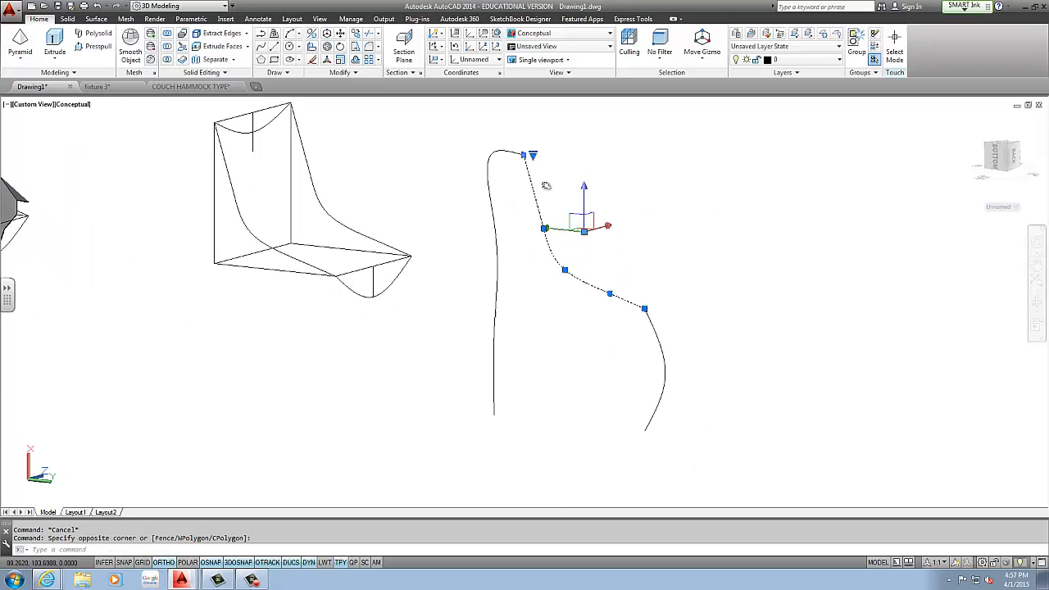
{"action": "key", "text": "Escape"}
{"action": "key", "text": "Escape"}
{"action": "middle_click_drag", "start_coordinate": [593, 224], "coordinate": [544, 207]}
{"action": "left_click", "coordinate": [658, 230]}
{"action": "left_click", "coordinate": [552, 325]}
{"action": "key", "text": "Escape"}
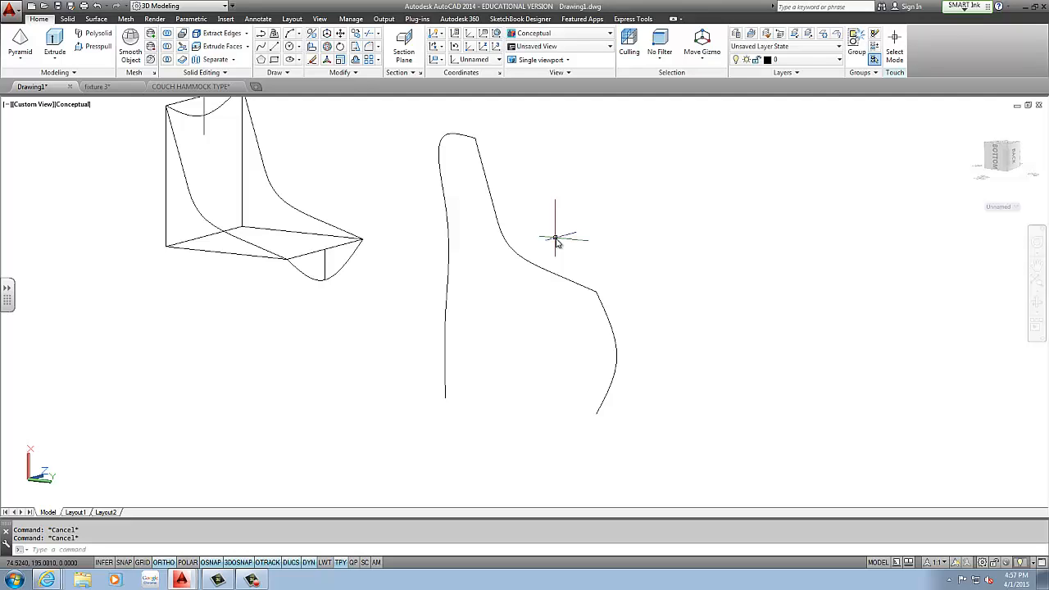
Step: Stretch the lower middle fit point of the rear leg spline inward toward the front leg to give the leg a bow
{"action": "left_click", "coordinate": [456, 239]}
{"action": "left_click", "coordinate": [438, 283]}
{"action": "left_click", "coordinate": [445, 315]}
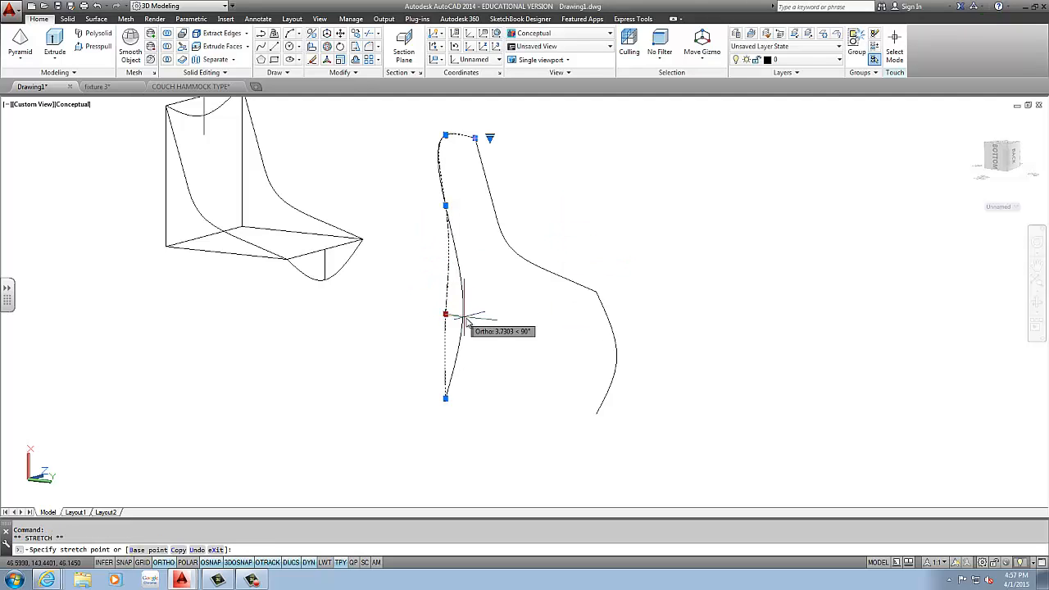
{"action": "left_click", "coordinate": [473, 302]}
{"action": "key", "text": "Escape"}
{"action": "key", "text": "Escape"}
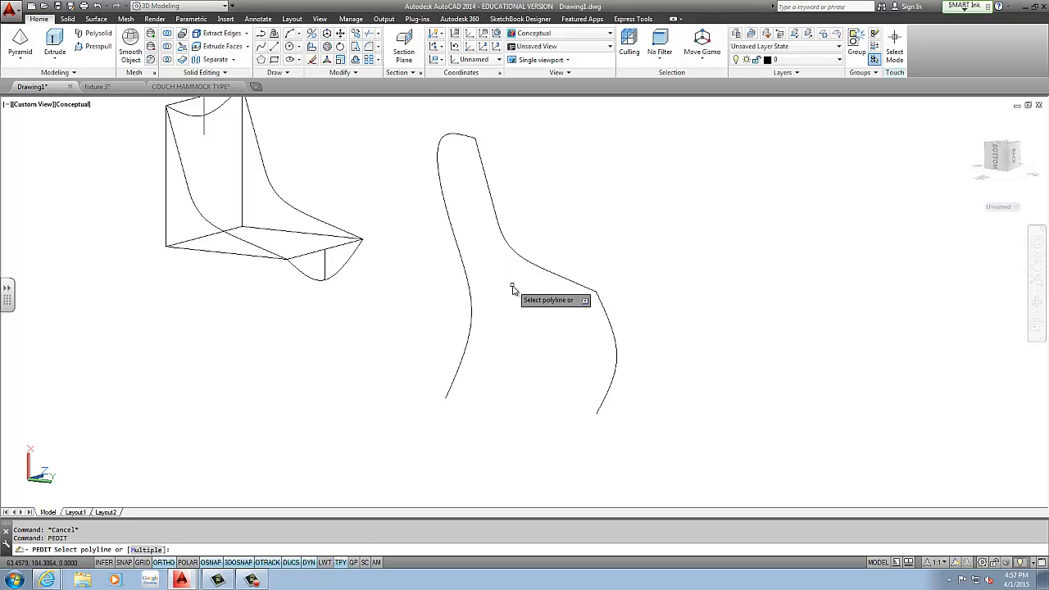
Step: Convert the three curves of the chair side outline to polylines with a spline conversion precision of 10
{"action": "key", "text": "Return"}
{"action": "middle_click_drag", "start_coordinate": [551, 291], "coordinate": [525, 327]}
{"action": "left_click", "coordinate": [614, 188]}
{"action": "left_click", "coordinate": [482, 332]}
{"action": "left_click", "coordinate": [470, 187]}
{"action": "left_click", "coordinate": [369, 304]}
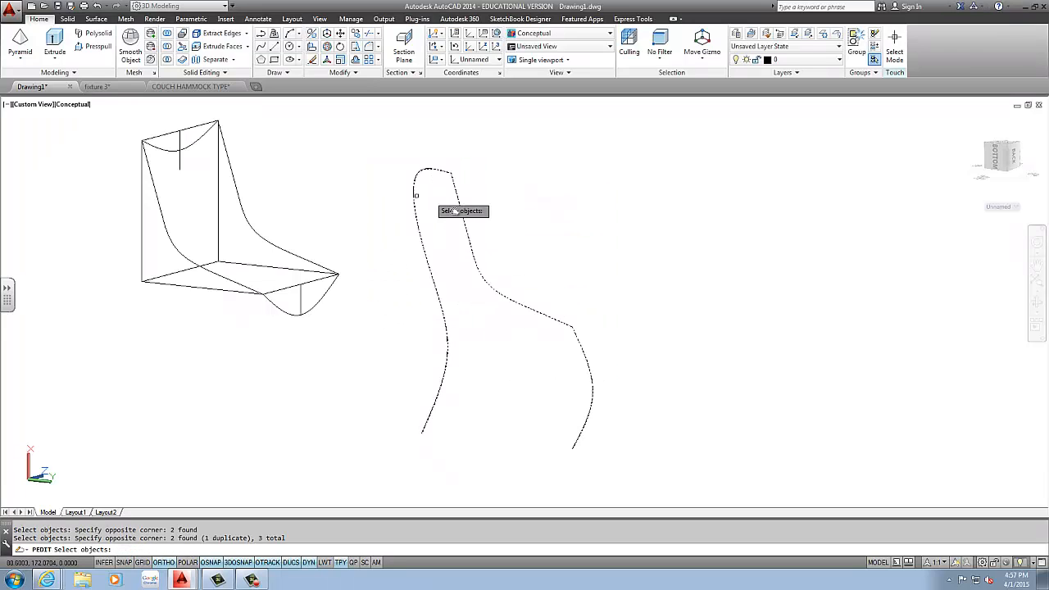
{"action": "key", "text": "Return"}
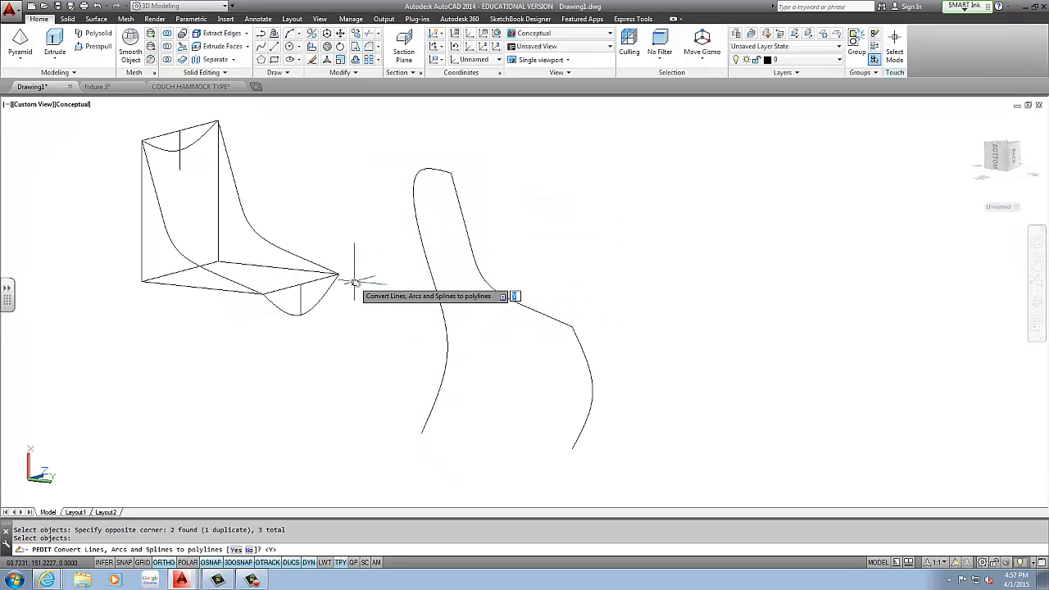
{"action": "key", "text": "Return"}
{"action": "key", "text": "Return"}
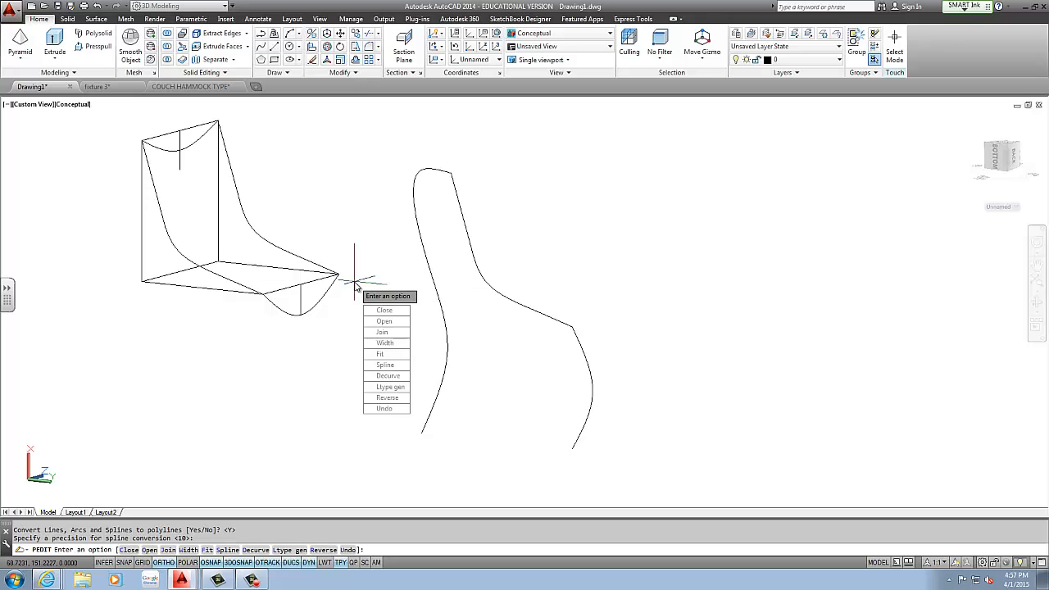
Step: Join the converted outline curves into a single polyline with a fuzz distance of 0
{"action": "type", "text": "J"}
{"action": "key", "text": "Return"}
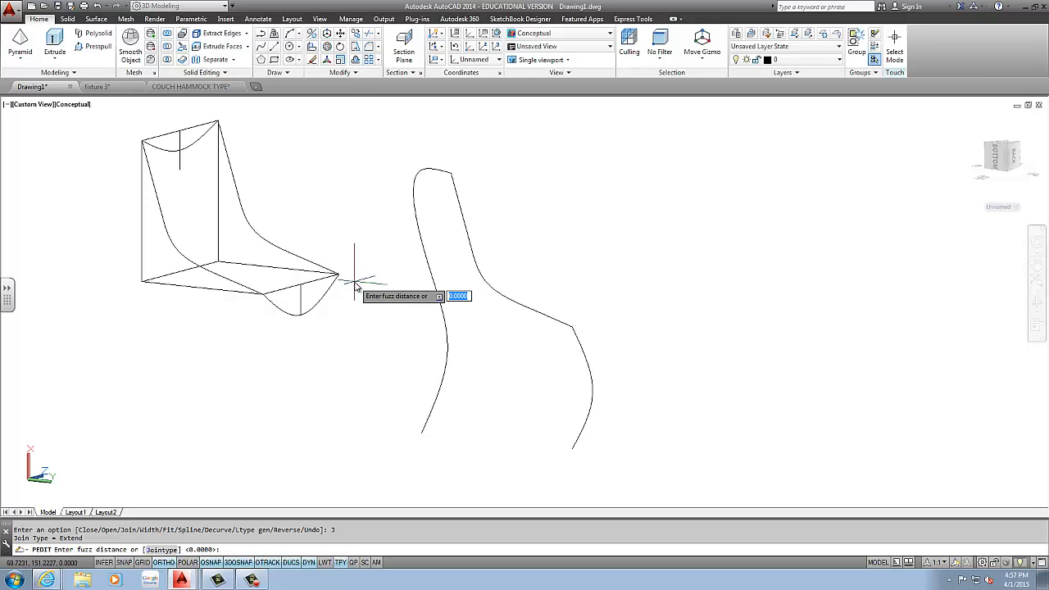
{"action": "key", "text": "Return"}
{"action": "key", "text": "Return"}
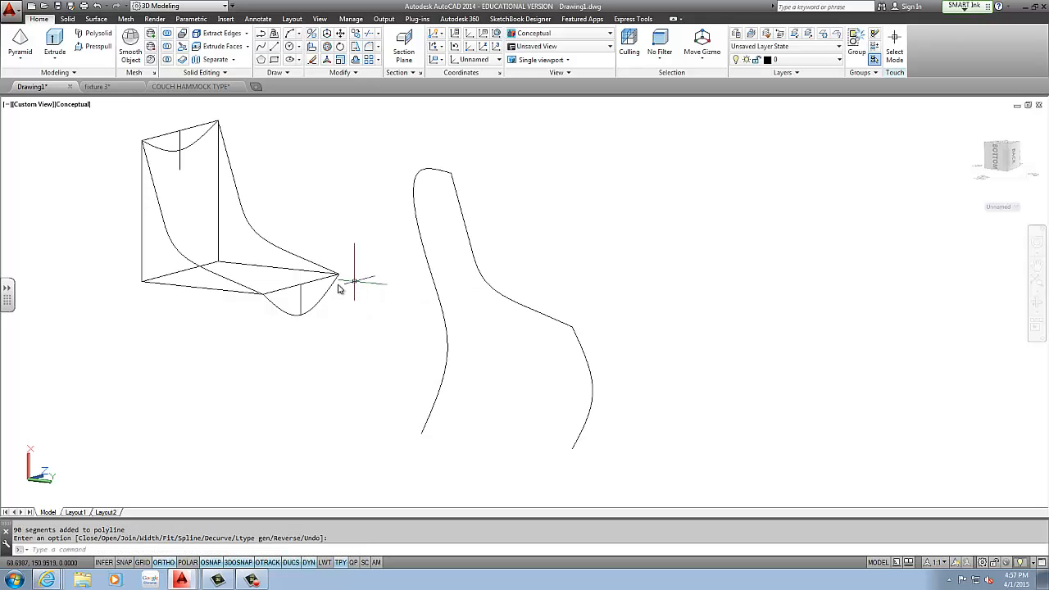
Step: Move the sharp corner vertex at the top of the joined outline's backrest inward to soften the corner
{"action": "left_click", "coordinate": [448, 293]}
{"action": "left_click", "coordinate": [429, 297]}
{"action": "key", "text": "Escape"}
{"action": "key", "text": "Escape"}
{"action": "left_click", "coordinate": [436, 297]}
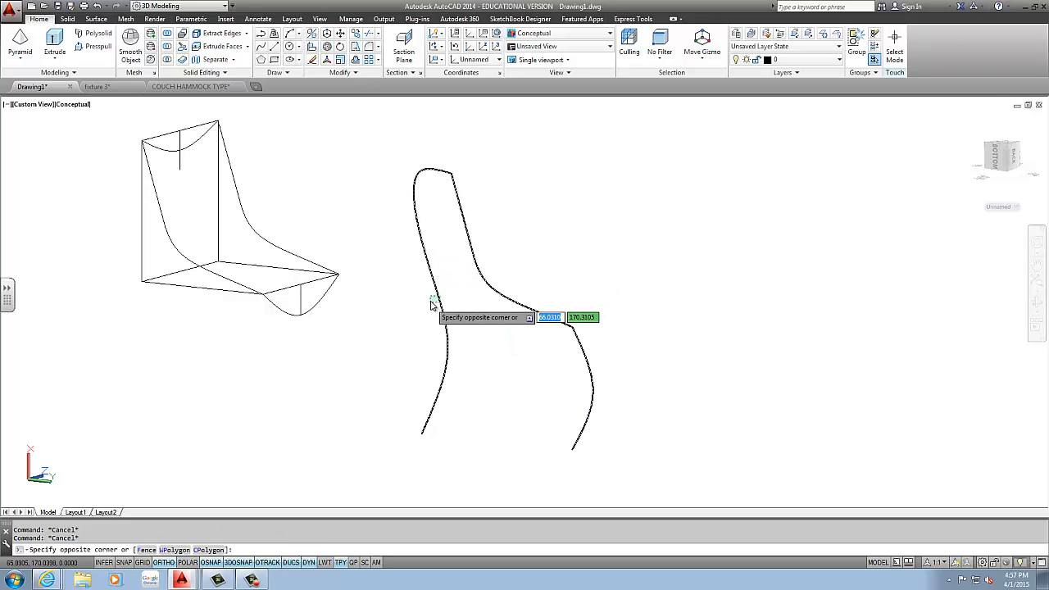
{"action": "left_click", "coordinate": [432, 305]}
{"action": "scroll", "coordinate": [468, 206], "scroll_direction": "down", "scroll_amount": 4}
{"action": "scroll", "coordinate": [455, 197], "scroll_direction": "up", "scroll_amount": 8}
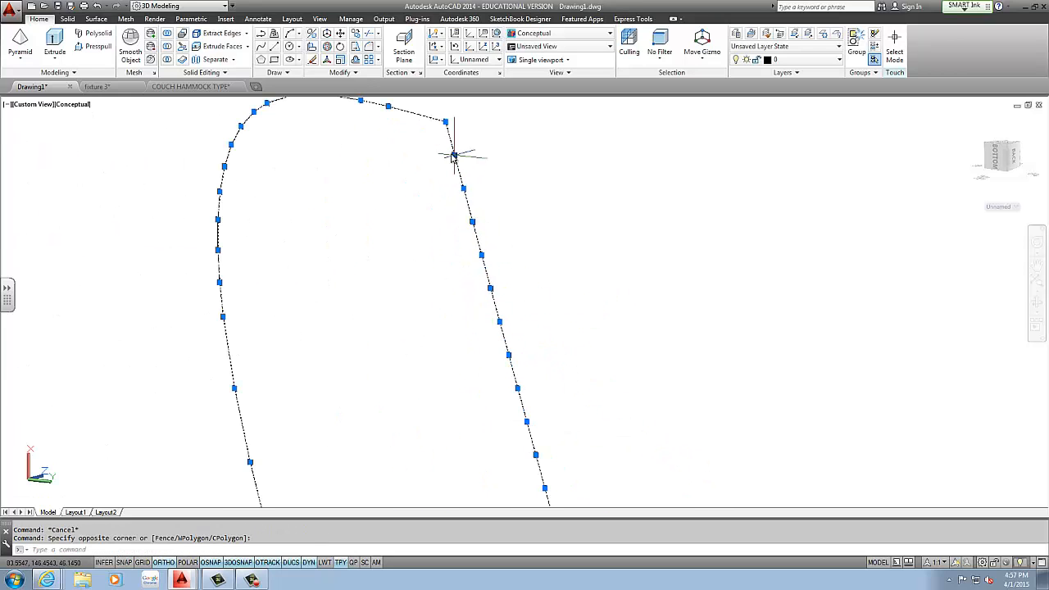
{"action": "left_click", "coordinate": [446, 123]}
{"action": "left_click", "coordinate": [428, 142]}
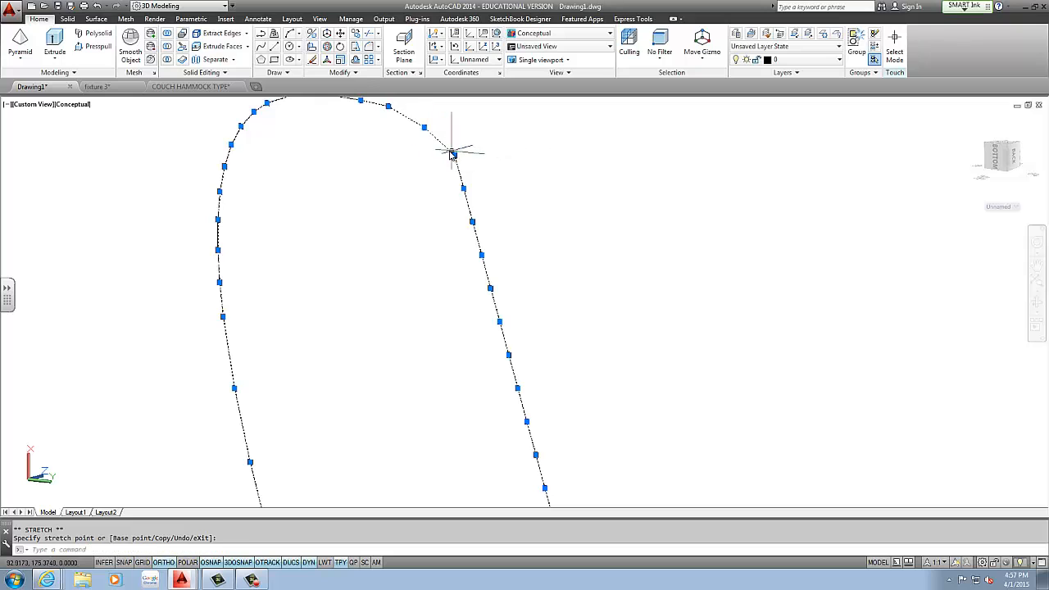
{"action": "key", "text": "Escape"}
{"action": "key", "text": "Escape"}
Step: Shift the vertex just below the softened backrest corner slightly inward to smooth the outline
{"action": "scroll", "coordinate": [473, 180], "scroll_direction": "down", "scroll_amount": 5}
{"action": "scroll", "coordinate": [473, 181], "scroll_direction": "up", "scroll_amount": 3}
{"action": "left_click", "coordinate": [473, 161]}
{"action": "left_click", "coordinate": [450, 170]}
{"action": "scroll", "coordinate": [457, 162], "scroll_direction": "up", "scroll_amount": 2}
{"action": "left_click", "coordinate": [459, 160]}
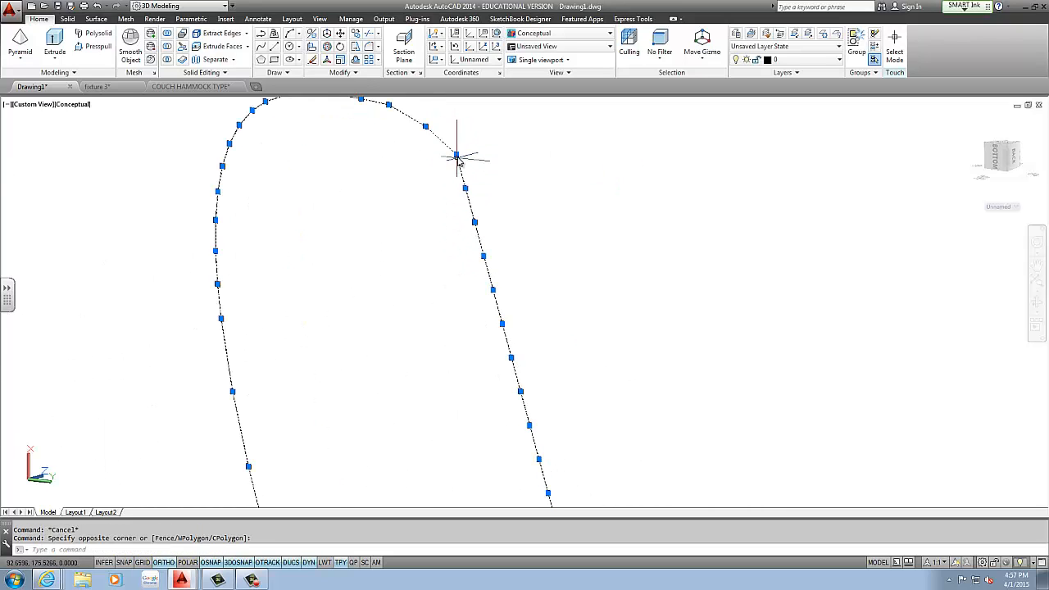
{"action": "left_click", "coordinate": [456, 157]}
{"action": "left_click", "coordinate": [451, 159]}
{"action": "key", "text": "Escape"}
{"action": "key", "text": "Escape"}
{"action": "scroll", "coordinate": [480, 187], "scroll_direction": "down", "scroll_amount": 5}
{"action": "scroll", "coordinate": [505, 221], "scroll_direction": "down", "scroll_amount": 5}
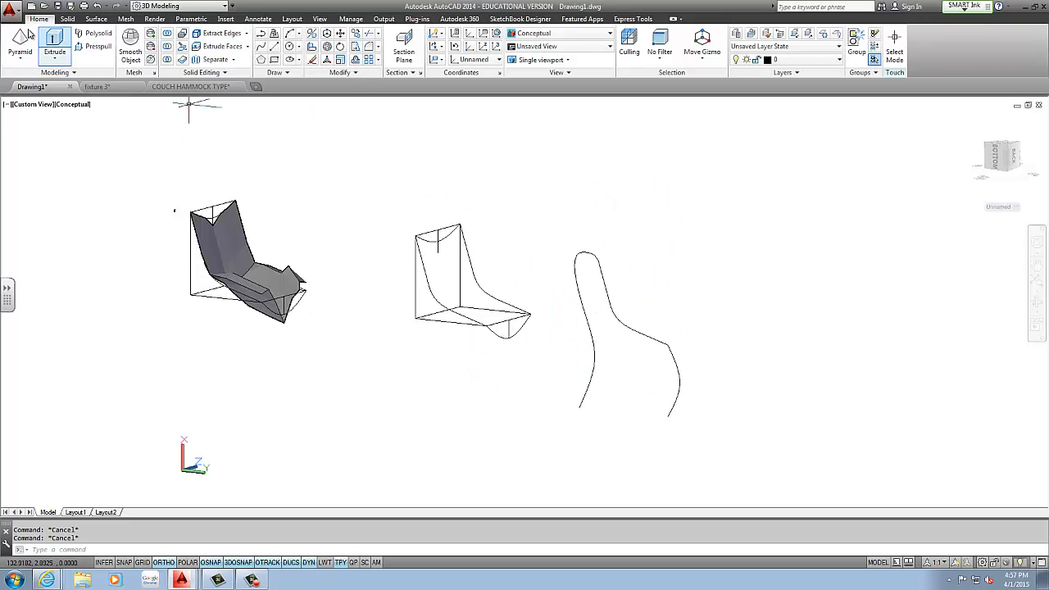
{"action": "left_click", "coordinate": [65, 63]}
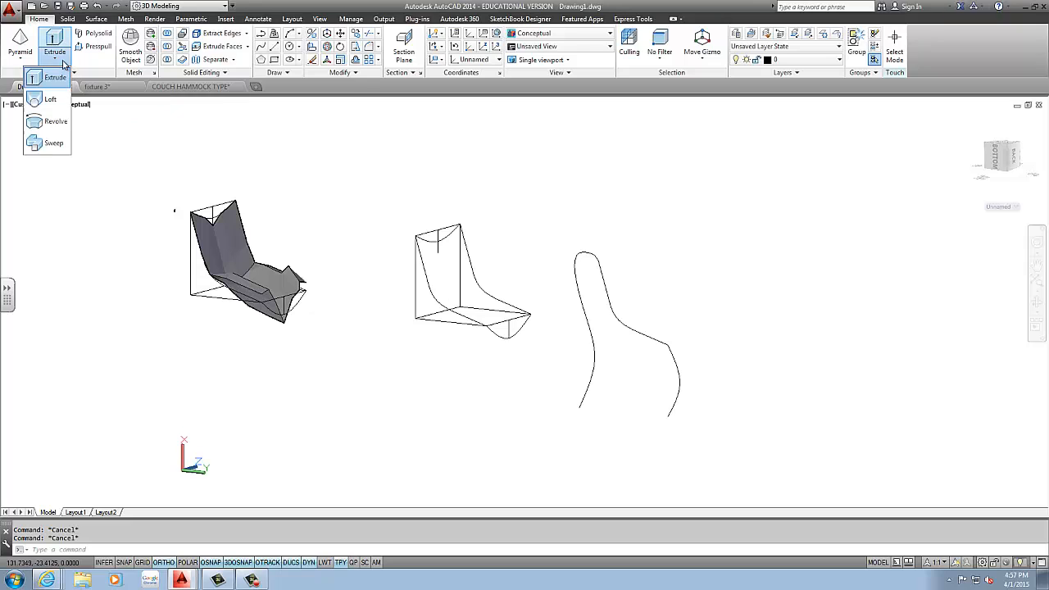
{"action": "left_click", "coordinate": [57, 149]}
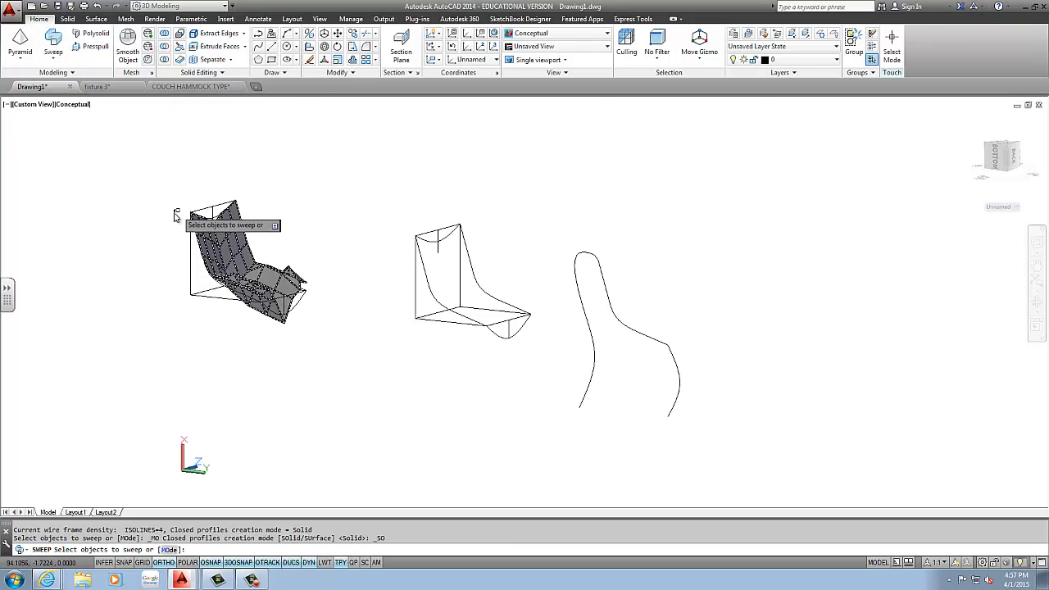
{"action": "left_click", "coordinate": [174, 210]}
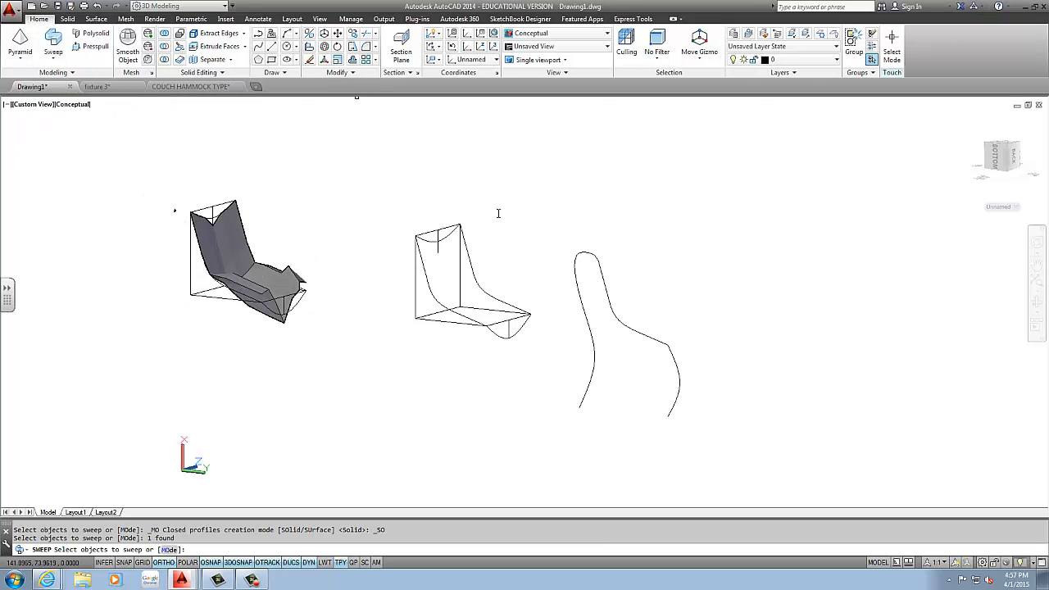
{"action": "key", "text": "Escape"}
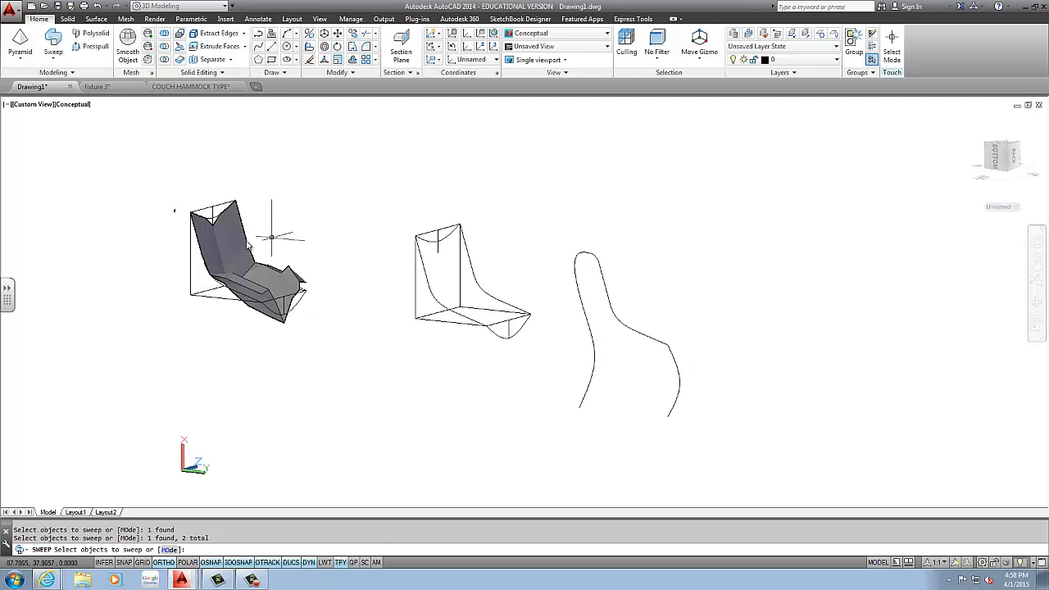
Step: Sweep the small circle beside the seat along the joined chair side outline to form a tubular frame
{"action": "key", "text": "Return"}
{"action": "left_click", "coordinate": [173, 212]}
{"action": "key", "text": "Return"}
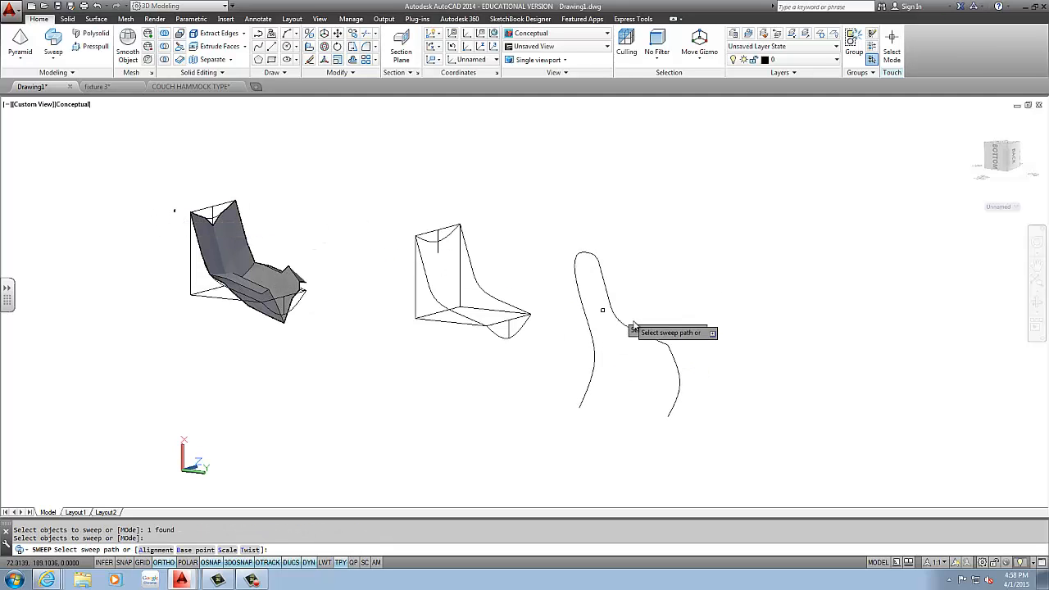
{"action": "left_click", "coordinate": [587, 320]}
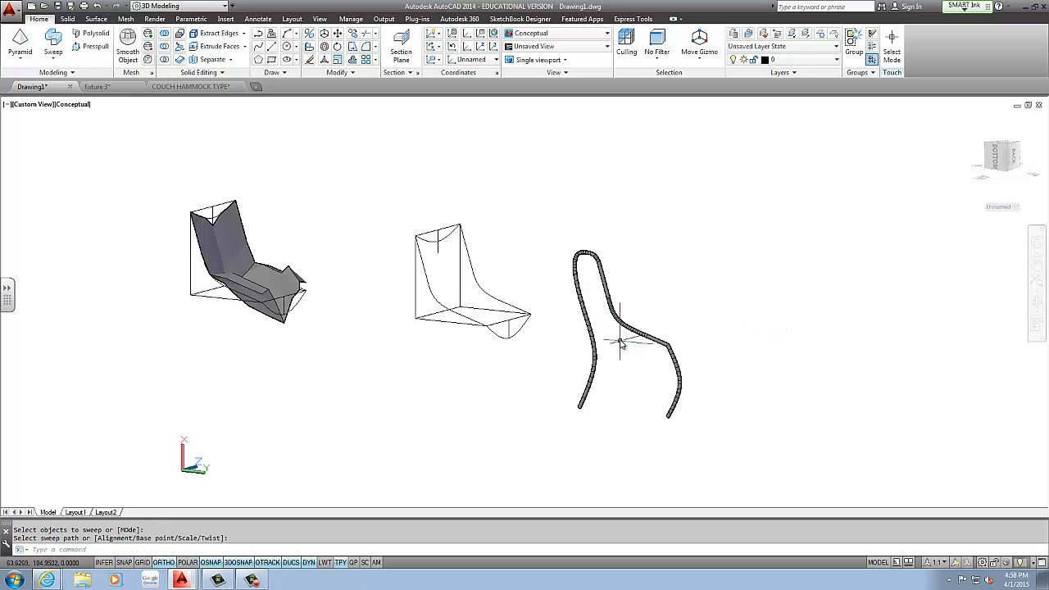
{"action": "middle_click_drag", "start_coordinate": [618, 342], "coordinate": [670, 296], "text": "shift"}
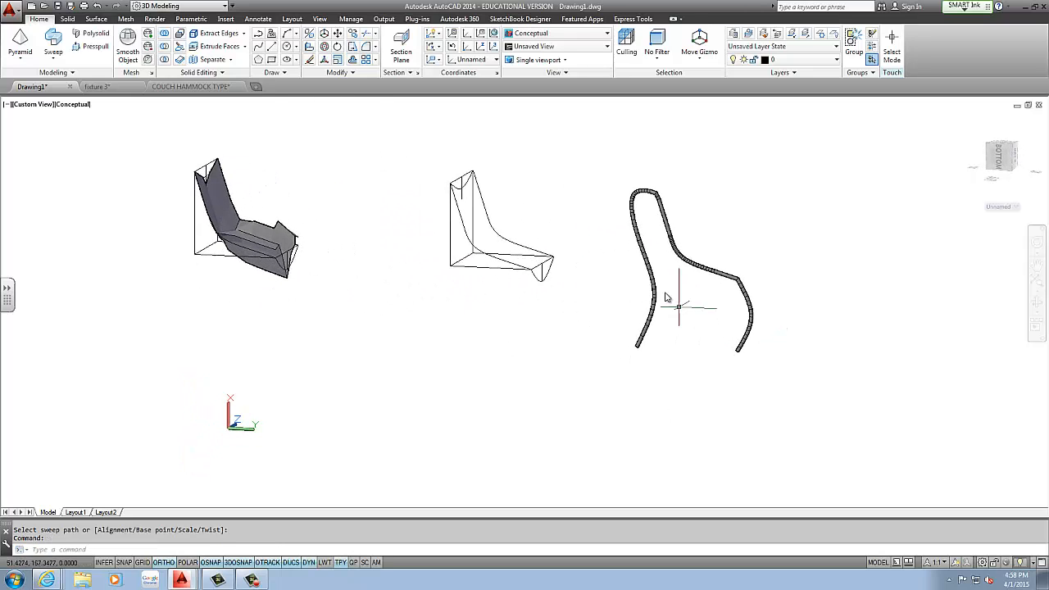
{"action": "left_click", "coordinate": [632, 257]}
{"action": "left_click", "coordinate": [631, 292]}
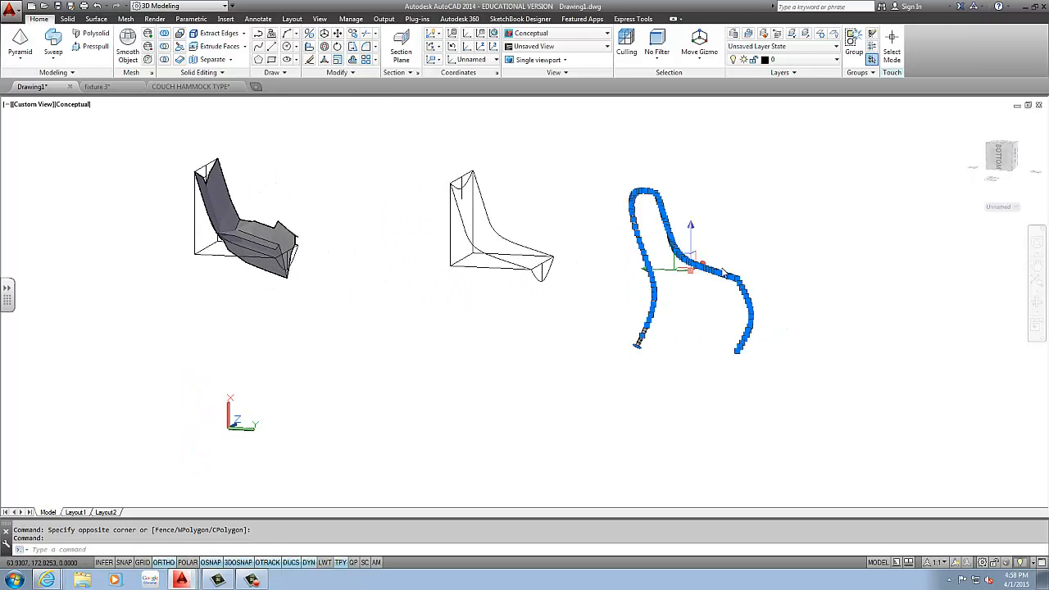
{"action": "type", "text": "m"}
{"action": "key", "text": "Return"}
{"action": "left_click", "coordinate": [738, 278]}
{"action": "key", "text": "Escape"}
{"action": "key", "text": "Escape"}
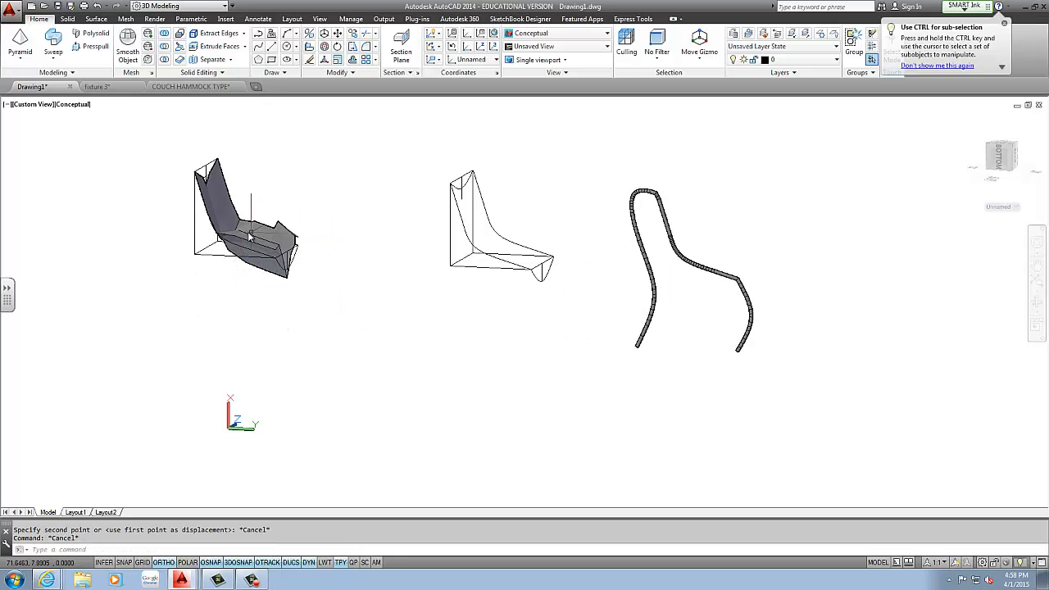
Step: Copy the mesh seat without its construction lines to the empty area beyond the tubular frame
{"action": "left_click", "coordinate": [250, 237]}
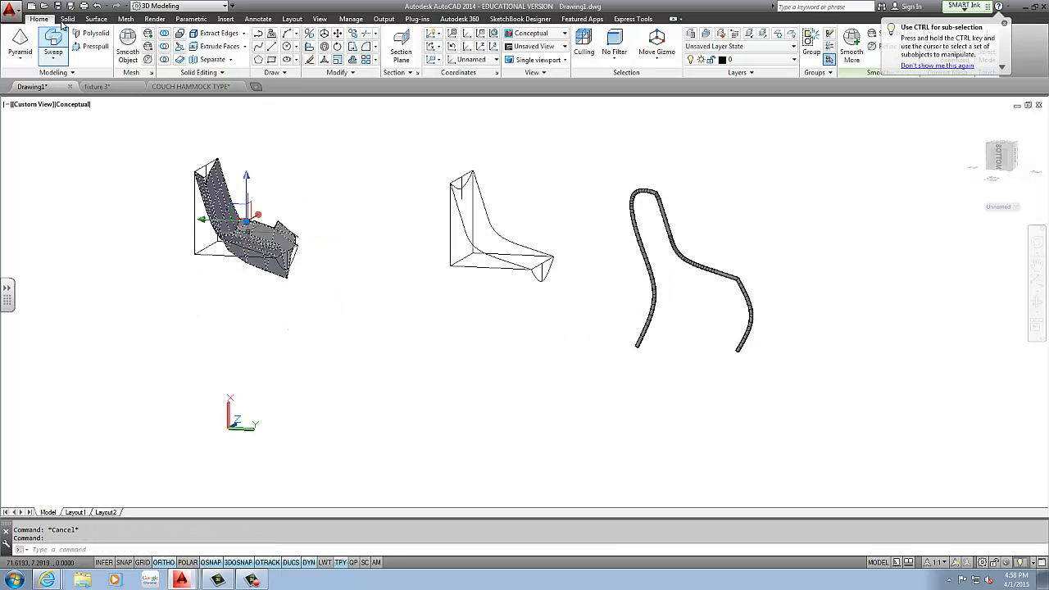
{"action": "left_click", "coordinate": [276, 164]}
{"action": "middle_click_drag", "start_coordinate": [495, 171], "coordinate": [171, 175]}
{"action": "left_click", "coordinate": [564, 193]}
{"action": "key", "text": "Escape"}
Step: Move the tubular side frame onto the near side of the copied mesh seat
{"action": "left_click", "coordinate": [371, 223]}
{"action": "left_click", "coordinate": [356, 273]}
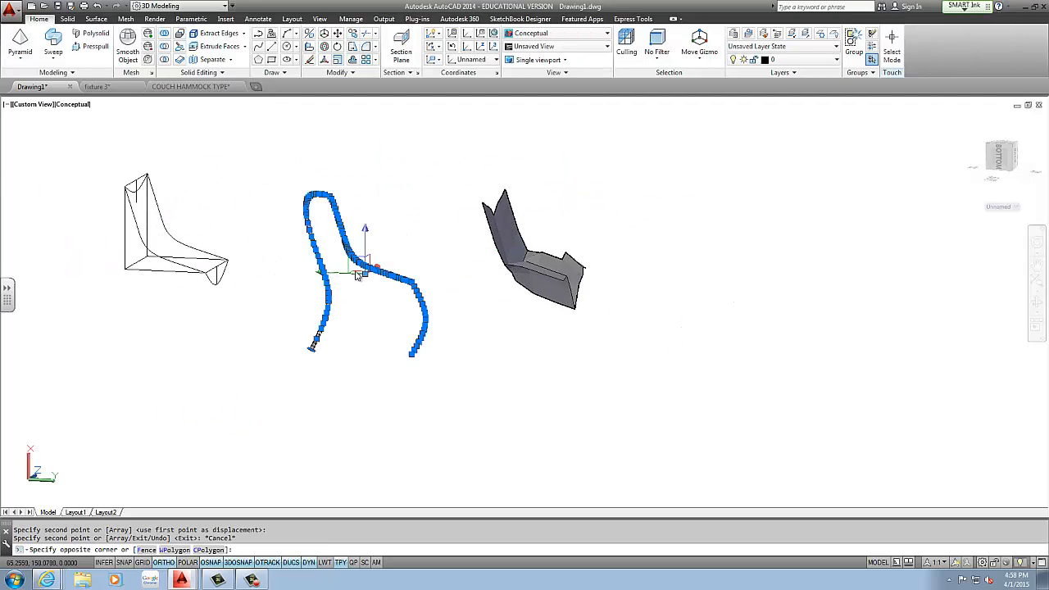
{"action": "middle_click_drag", "start_coordinate": [387, 261], "coordinate": [287, 248]}
{"action": "scroll", "coordinate": [287, 248], "scroll_direction": "up", "scroll_amount": 3}
{"action": "type", "text": "m"}
{"action": "key", "text": "Return"}
{"action": "left_click", "coordinate": [295, 222]}
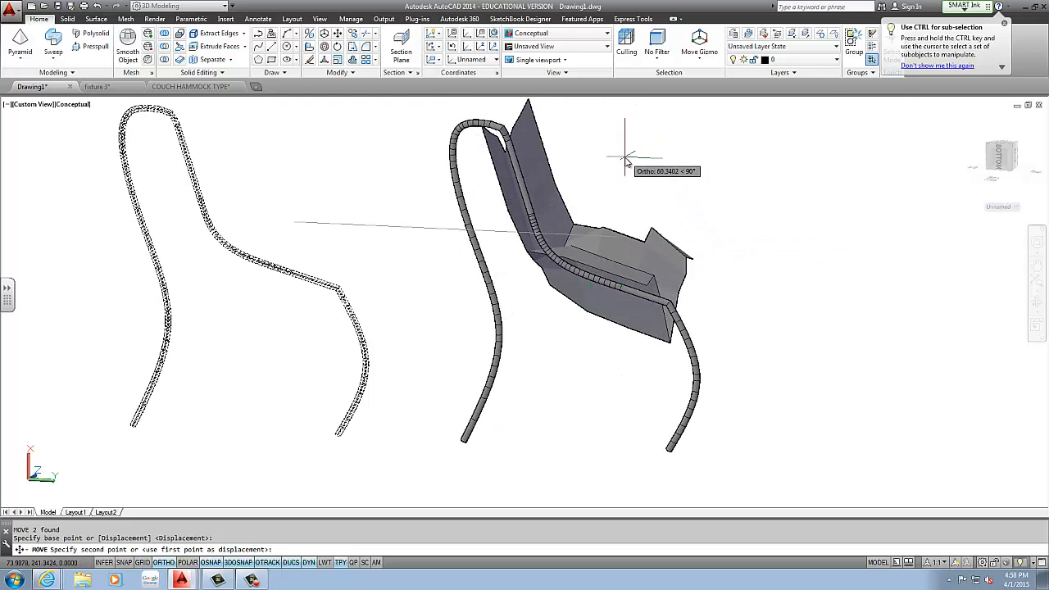
{"action": "key", "text": "Escape"}
{"action": "scroll", "coordinate": [492, 135], "scroll_direction": "up", "scroll_amount": 2}
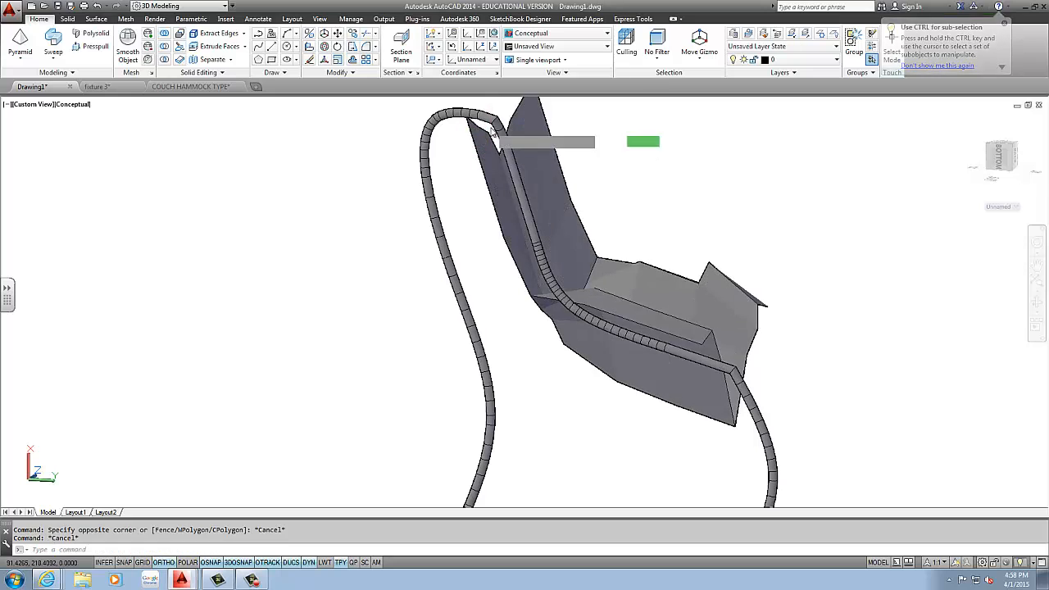
Step: Shift the tubular frame slightly backward so its backrest curve lines up with the seat's side edge
{"action": "left_click", "coordinate": [425, 172]}
{"action": "type", "text": "m"}
{"action": "key", "text": "Return"}
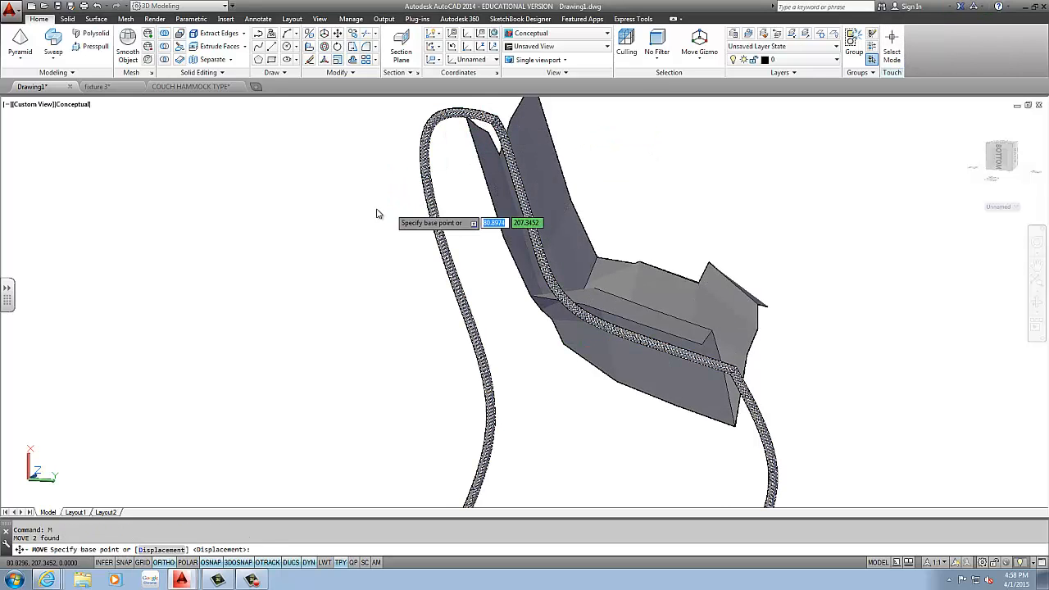
{"action": "left_click", "coordinate": [403, 207]}
{"action": "key", "text": "Escape"}
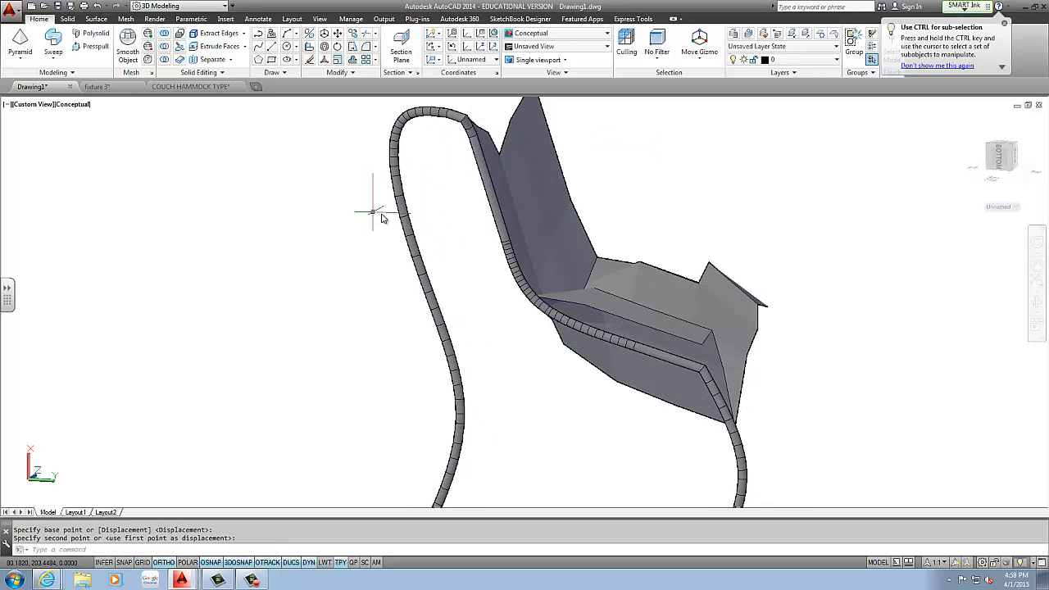
{"action": "key", "text": "Escape"}
Step: Stretch the mesh vertex at the seat's near front side edge down to the bend of the tubular frame
{"action": "middle_click_drag", "start_coordinate": [698, 222], "coordinate": [658, 336], "text": "shift"}
{"action": "key", "text": "Escape"}
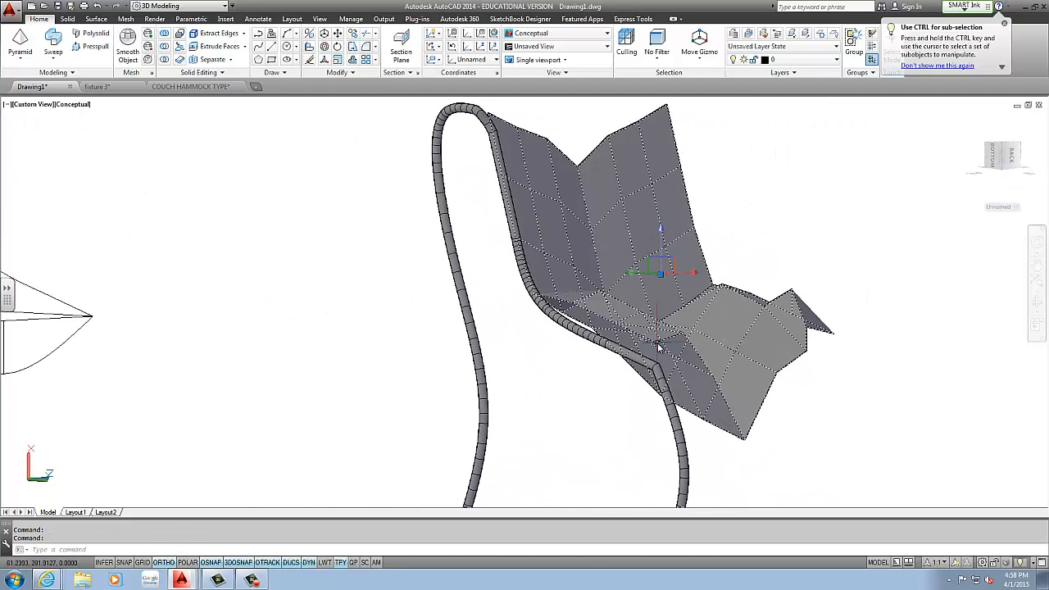
{"action": "scroll", "coordinate": [478, 273], "scroll_direction": "up", "scroll_amount": 5}
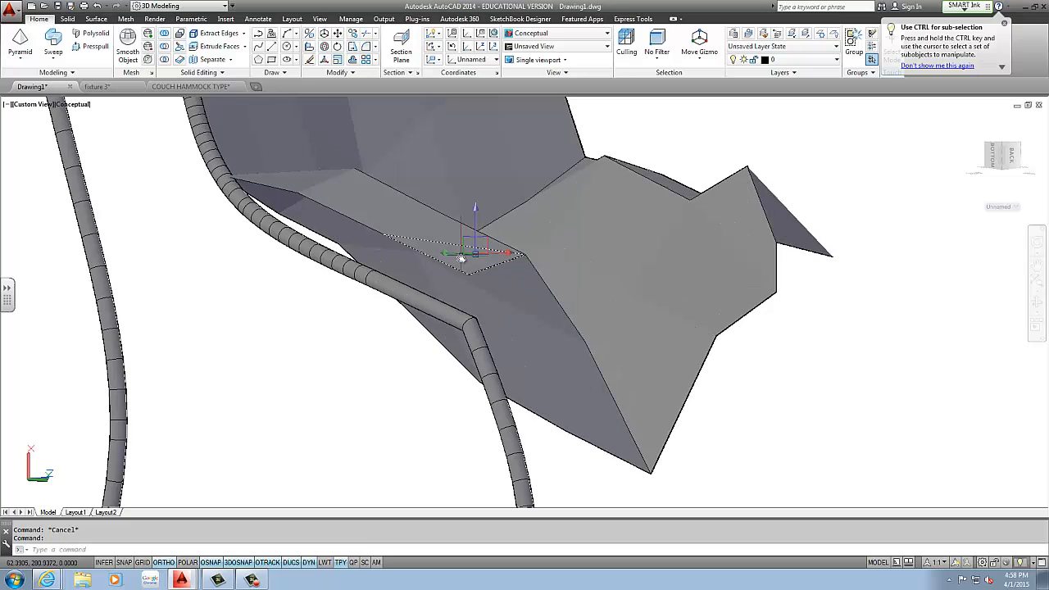
{"action": "left_click", "coordinate": [469, 276]}
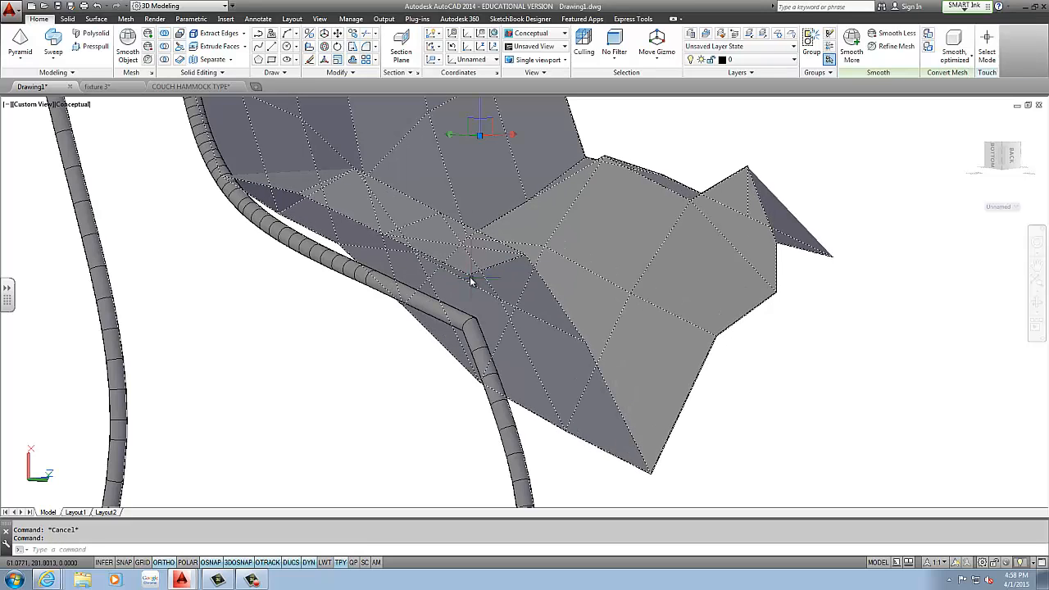
{"action": "left_click", "coordinate": [471, 276], "text": "ctrl"}
{"action": "left_click", "coordinate": [470, 275]}
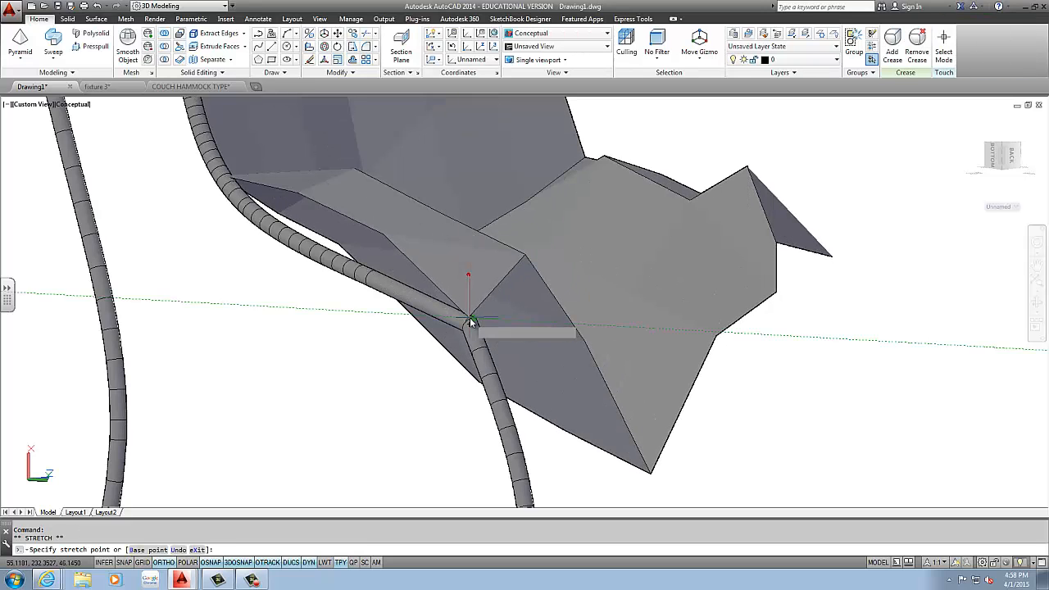
{"action": "key", "text": "Escape"}
{"action": "key", "text": "Escape"}
Step: Copy the tubular side frame 30 units across to the opposite side of the seat
{"action": "scroll", "coordinate": [540, 303], "scroll_direction": "down", "scroll_amount": 5}
{"action": "middle_click_drag", "start_coordinate": [540, 299], "coordinate": [497, 302], "text": "shift"}
{"action": "left_click", "coordinate": [463, 303]}
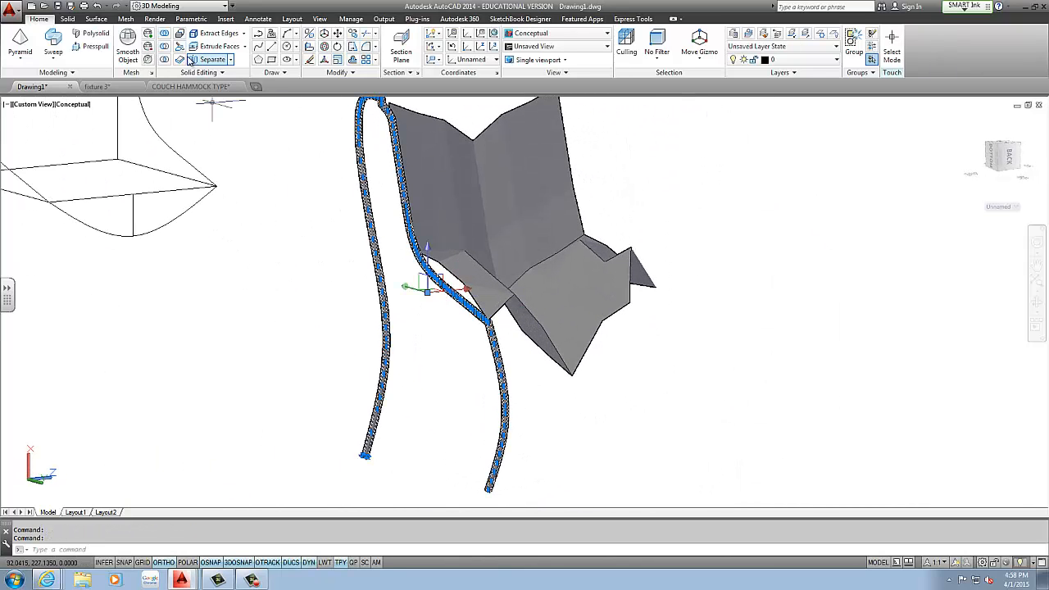
{"action": "left_click", "coordinate": [353, 33]}
{"action": "left_click", "coordinate": [274, 172]}
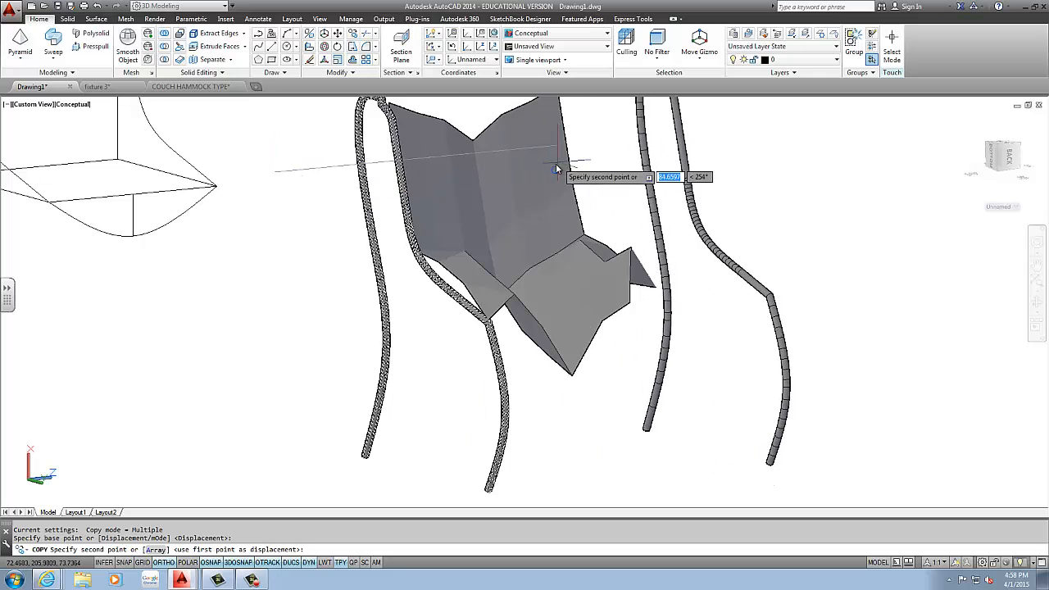
{"action": "key", "text": "Return"}
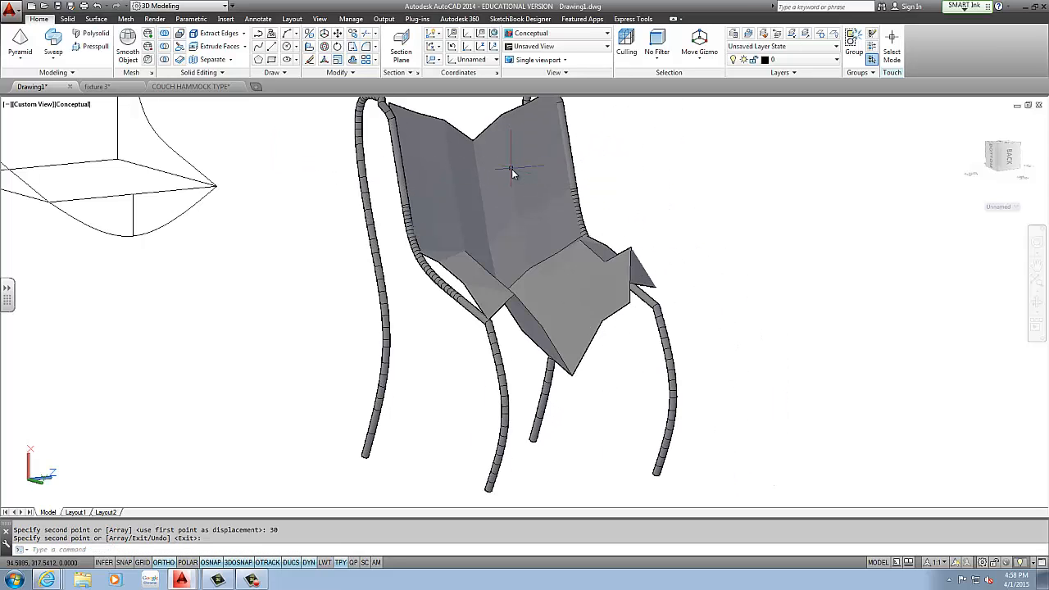
Step: Move the copied side frame outward from the seat by 1 unit
{"action": "middle_click_drag", "start_coordinate": [616, 170], "coordinate": [588, 180], "text": "shift"}
{"action": "left_click", "coordinate": [445, 385]}
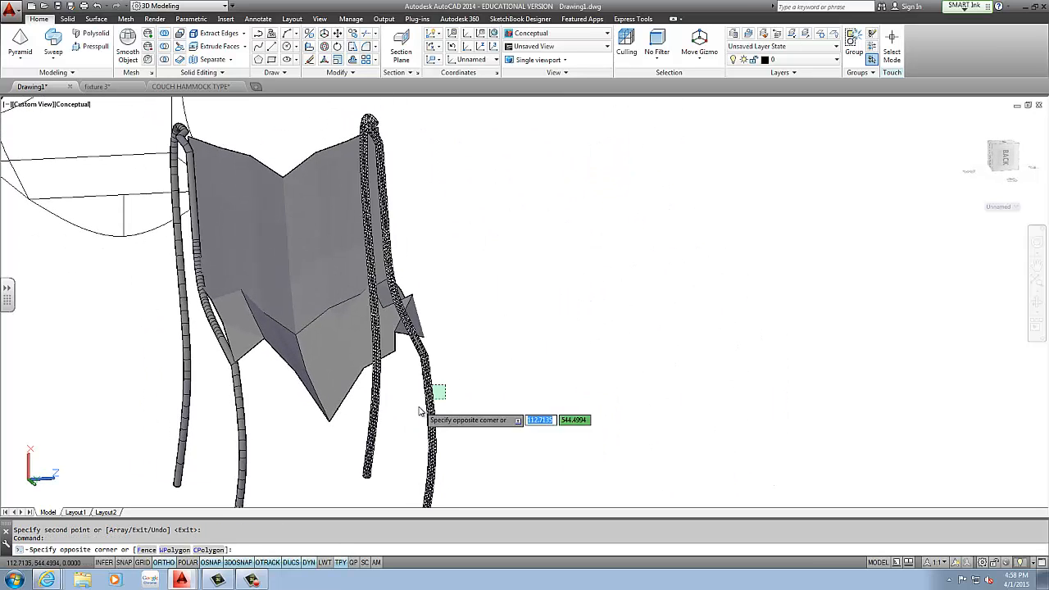
{"action": "left_click", "coordinate": [424, 409]}
{"action": "type", "text": "m"}
{"action": "key", "text": "Return"}
{"action": "left_click", "coordinate": [498, 329]}
{"action": "type", "text": "1"}
{"action": "key", "text": "Return"}
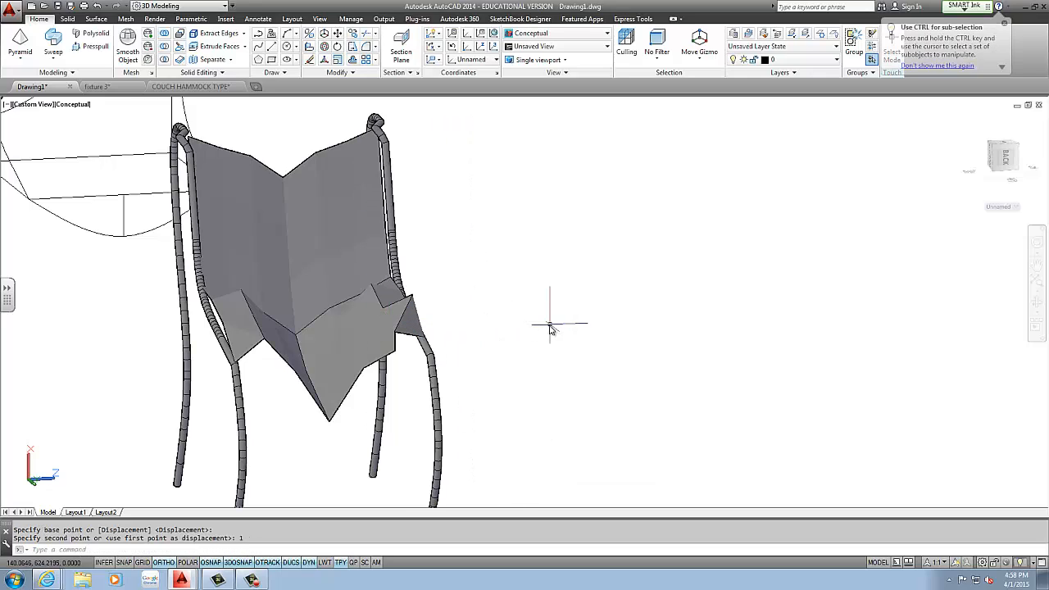
{"action": "key", "text": "Escape"}
Step: Raise the smoothness level of the mesh seat three times with Smooth More
{"action": "middle_click_drag", "start_coordinate": [498, 330], "coordinate": [410, 260], "text": "shift"}
{"action": "scroll", "coordinate": [322, 297], "scroll_direction": "up", "scroll_amount": 5}
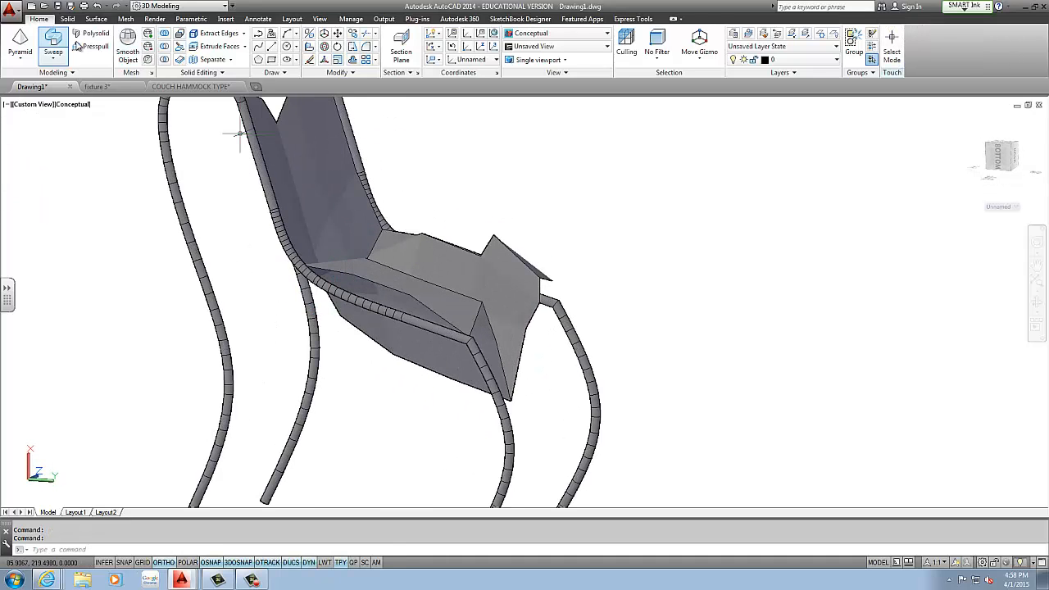
{"action": "left_click", "coordinate": [125, 19]}
{"action": "left_click", "coordinate": [127, 33]}
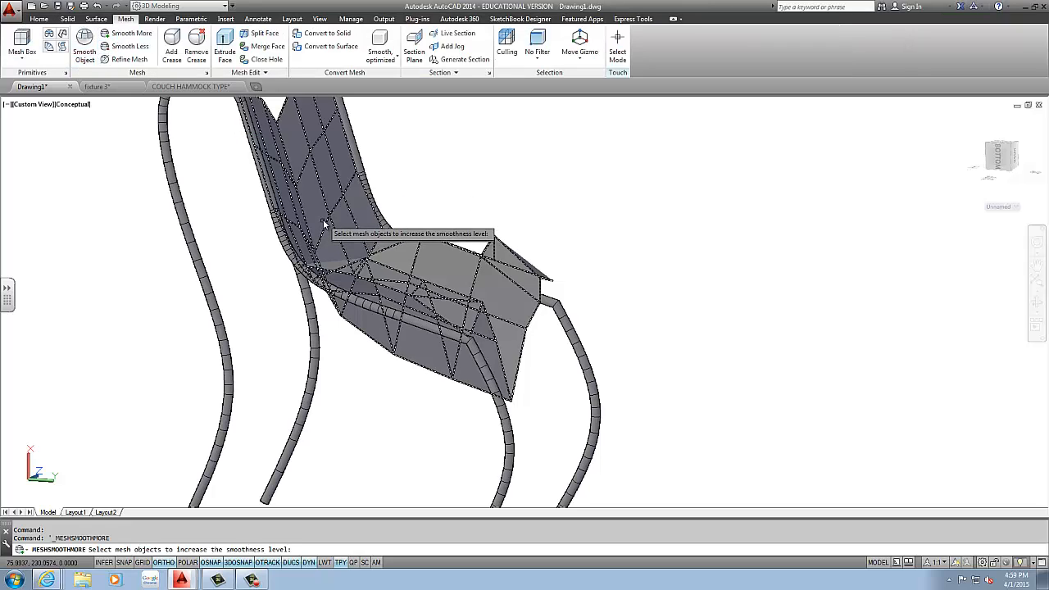
{"action": "left_click", "coordinate": [326, 223]}
{"action": "left_click", "coordinate": [326, 211]}
{"action": "key", "text": "Escape"}
{"action": "key", "text": "Return"}
{"action": "left_click", "coordinate": [321, 211]}
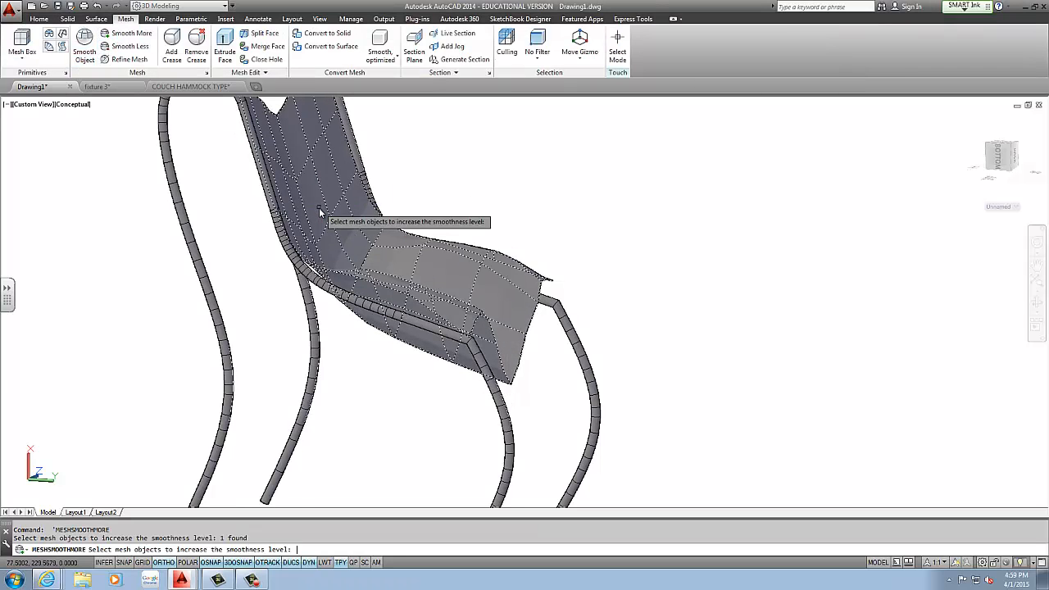
{"action": "key", "text": "Return"}
{"action": "key", "text": "Return"}
{"action": "left_click", "coordinate": [318, 205]}
{"action": "key", "text": "Return"}
Step: Thicken the smoothed seat, converting the mesh to smooth 3D solids or surfaces
{"action": "middle_click_drag", "start_coordinate": [400, 212], "coordinate": [344, 150]}
{"action": "middle_click_drag", "start_coordinate": [461, 218], "coordinate": [419, 271], "text": "shift"}
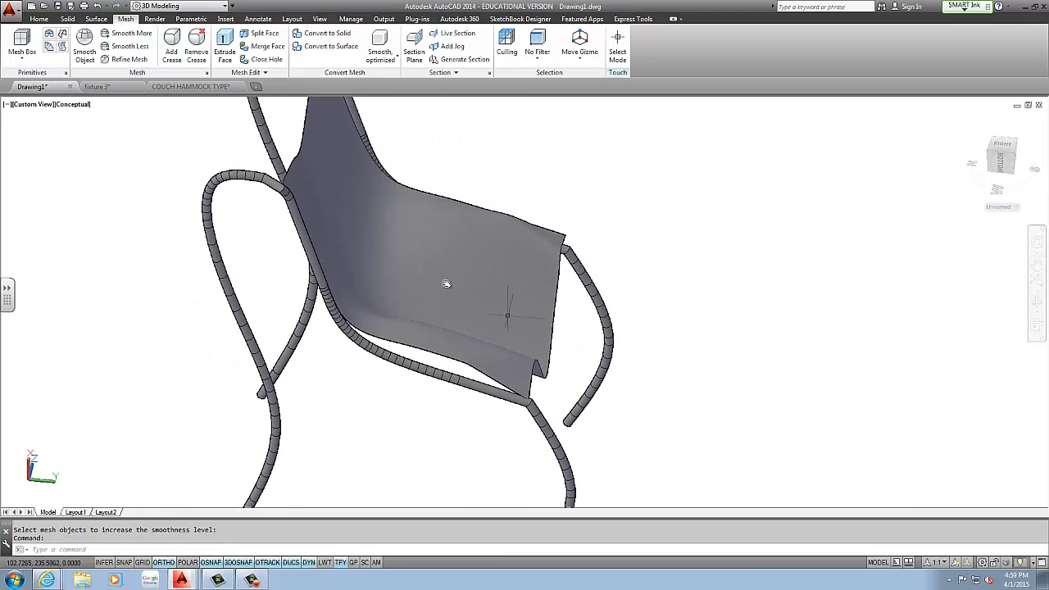
{"action": "left_click", "coordinate": [317, 188]}
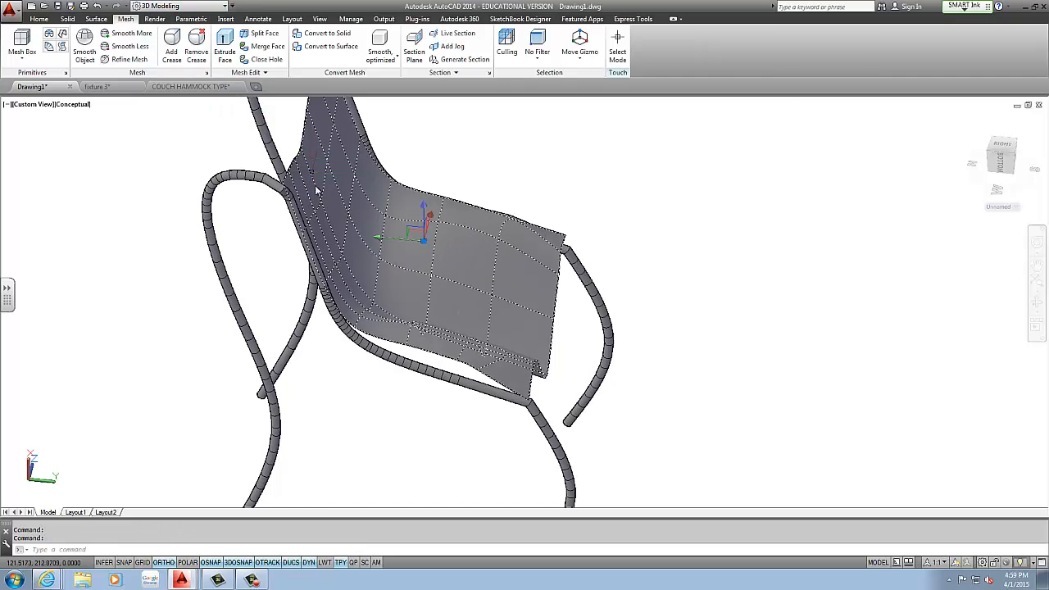
{"action": "left_click", "coordinate": [38, 19]}
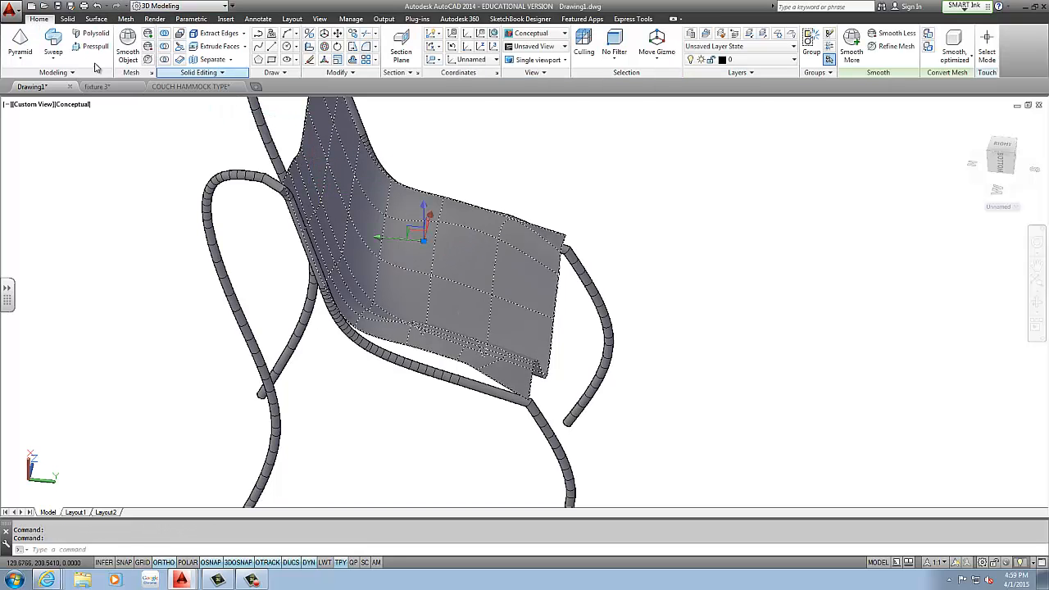
{"action": "left_click", "coordinate": [180, 60]}
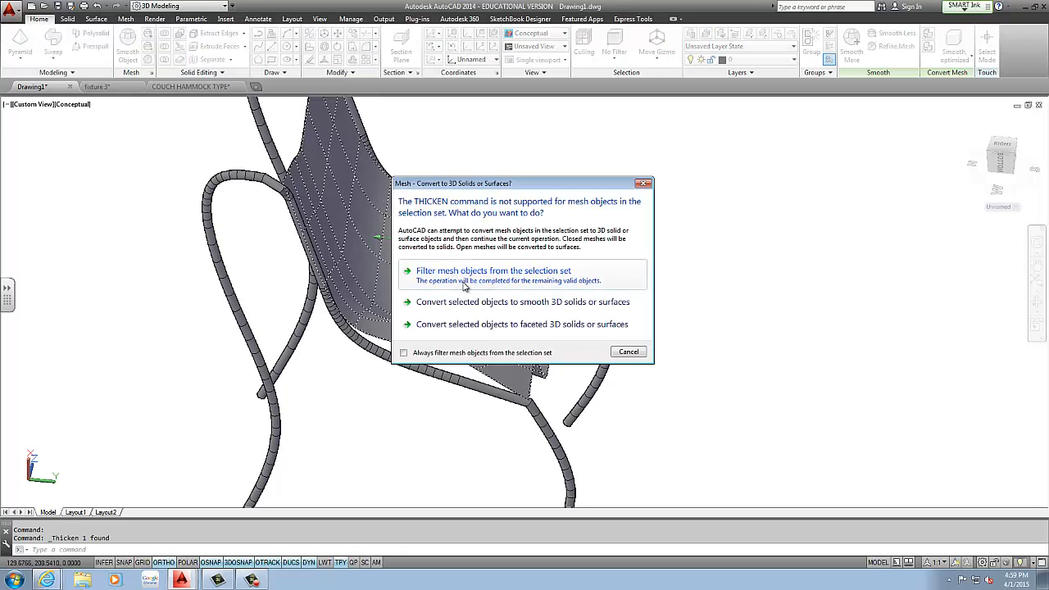
{"action": "left_click", "coordinate": [468, 302]}
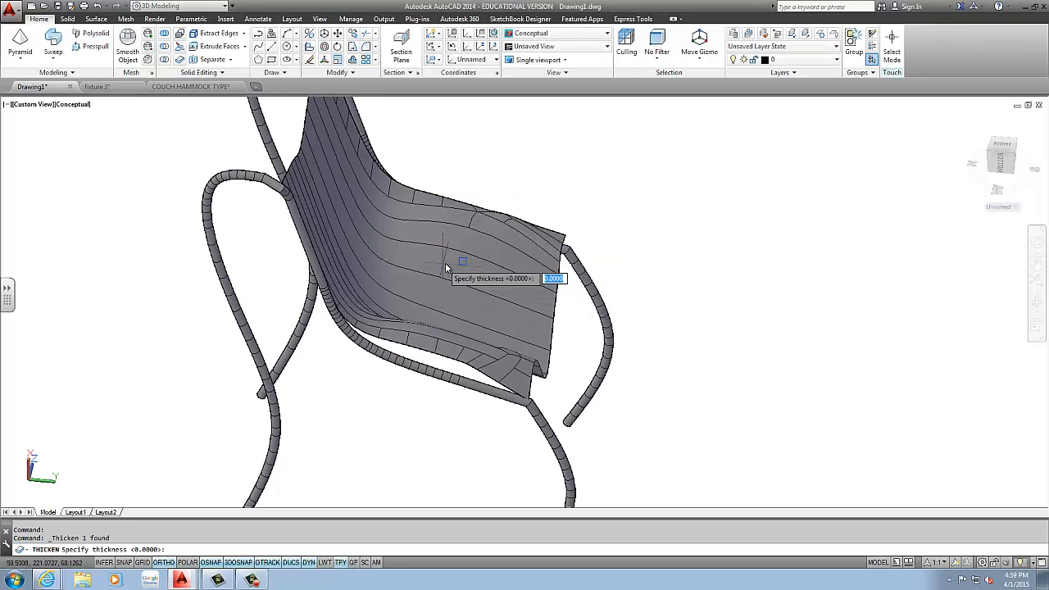
{"action": "middle_click_drag", "start_coordinate": [446, 268], "coordinate": [435, 237], "text": "shift"}
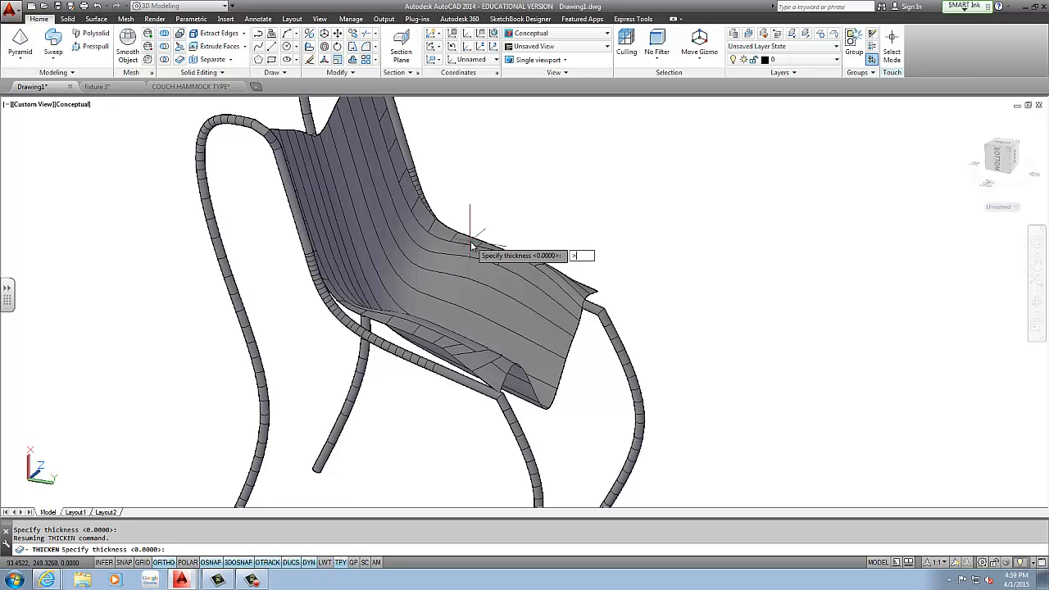
{"action": "key", "text": "Return"}
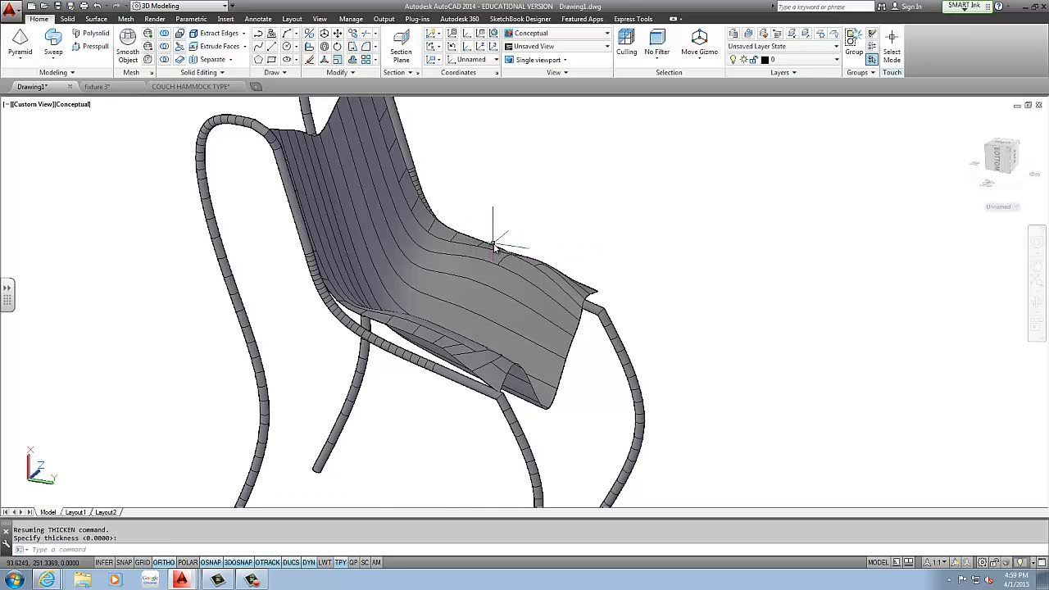
Step: Open the Materials Browser and expand it to show the document materials and the Autodesk Library
{"action": "middle_click_drag", "start_coordinate": [501, 262], "coordinate": [347, 281], "text": "shift"}
{"action": "scroll", "coordinate": [438, 305], "scroll_direction": "down", "scroll_amount": 5}
{"action": "scroll", "coordinate": [410, 258], "scroll_direction": "up", "scroll_amount": 3}
{"action": "scroll", "coordinate": [527, 255], "scroll_direction": "down", "scroll_amount": 2}
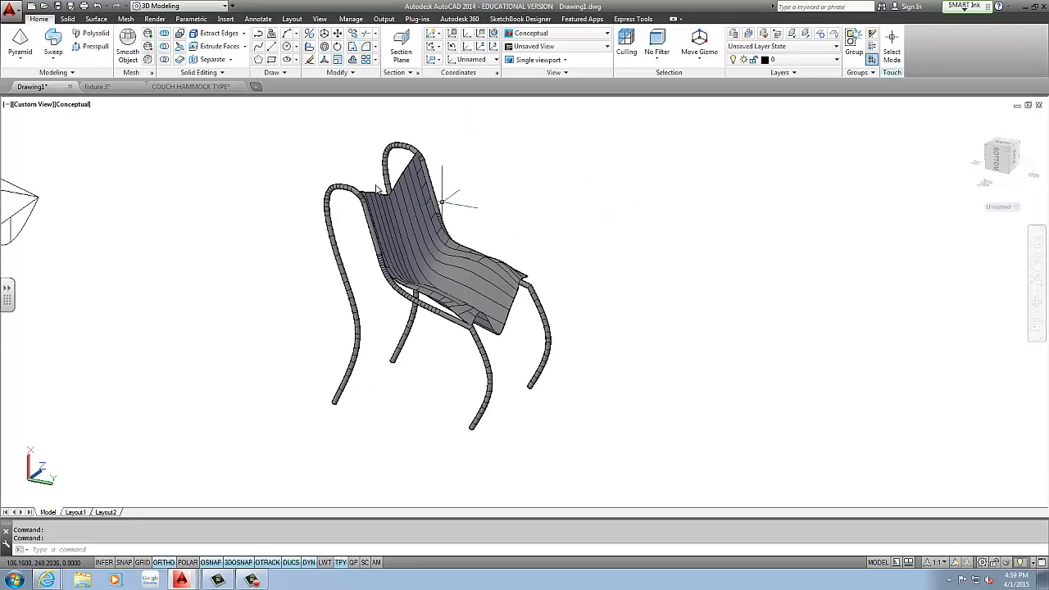
{"action": "left_click", "coordinate": [155, 19]}
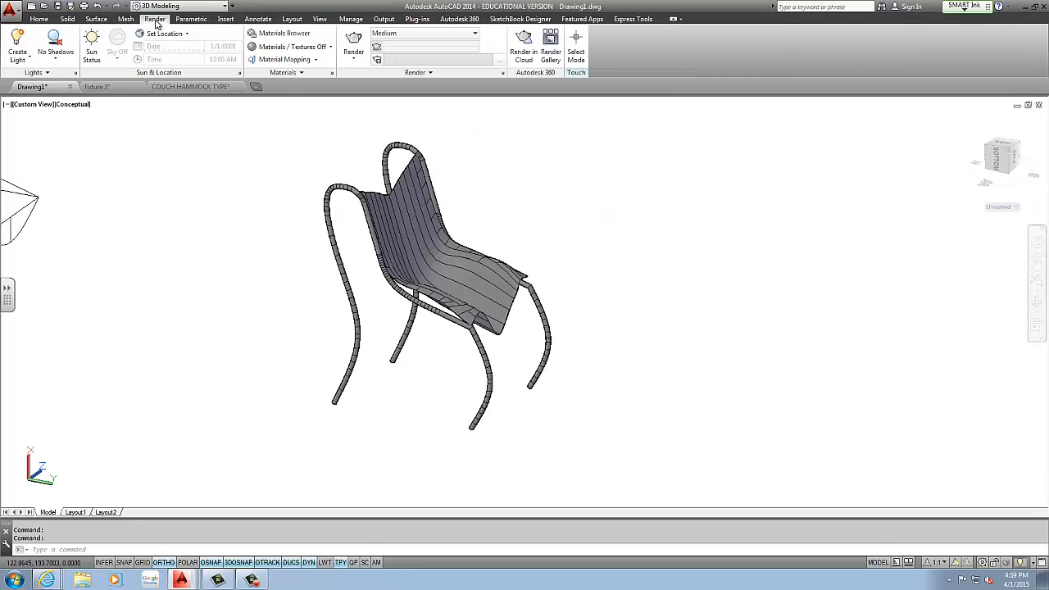
{"action": "left_click", "coordinate": [293, 34]}
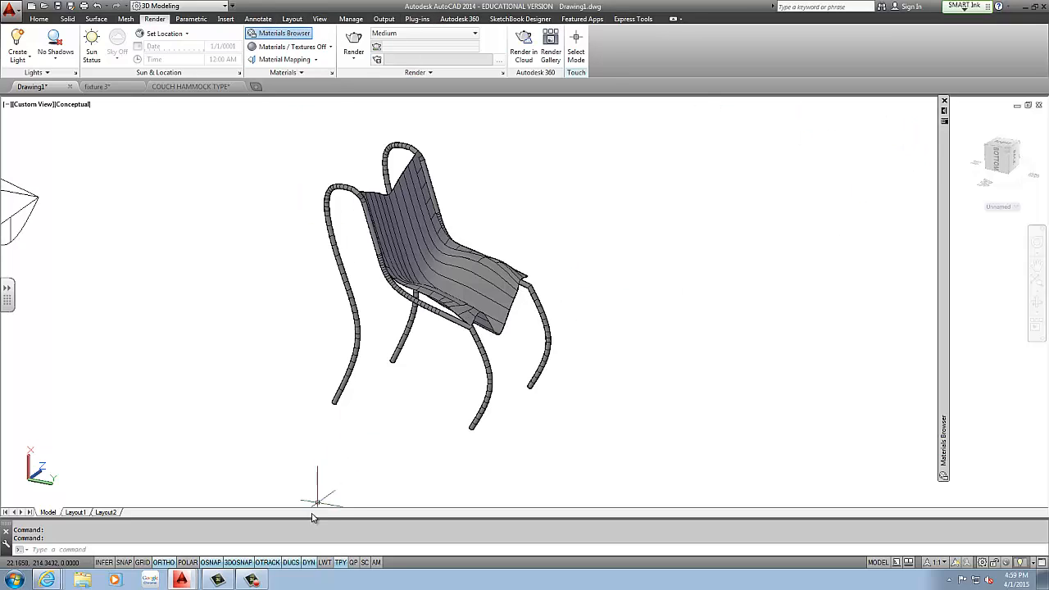
{"action": "left_click", "coordinate": [253, 580]}
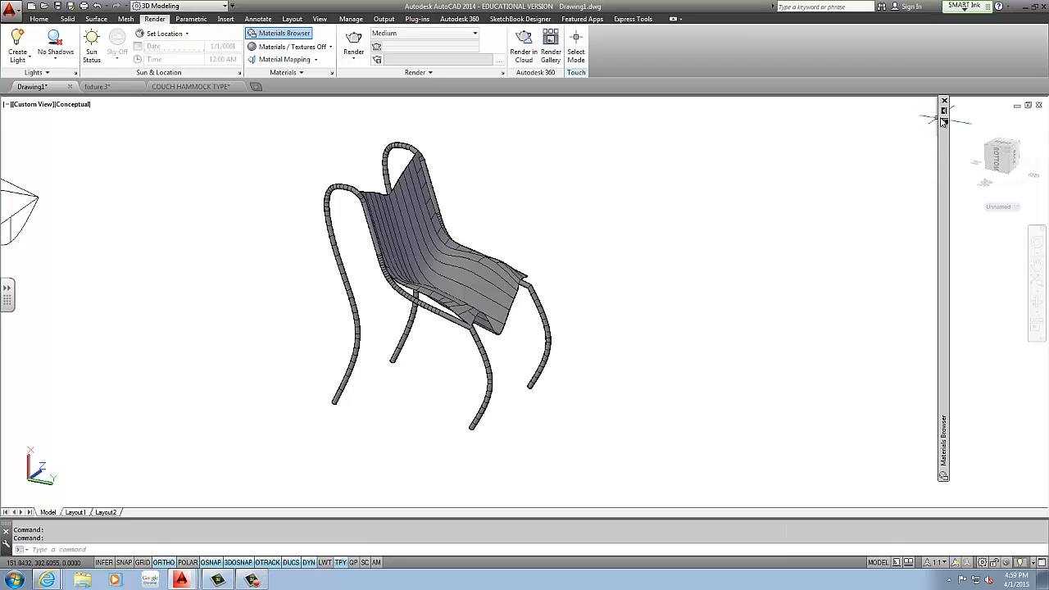
{"action": "mouse_move", "coordinate": [944, 121]}
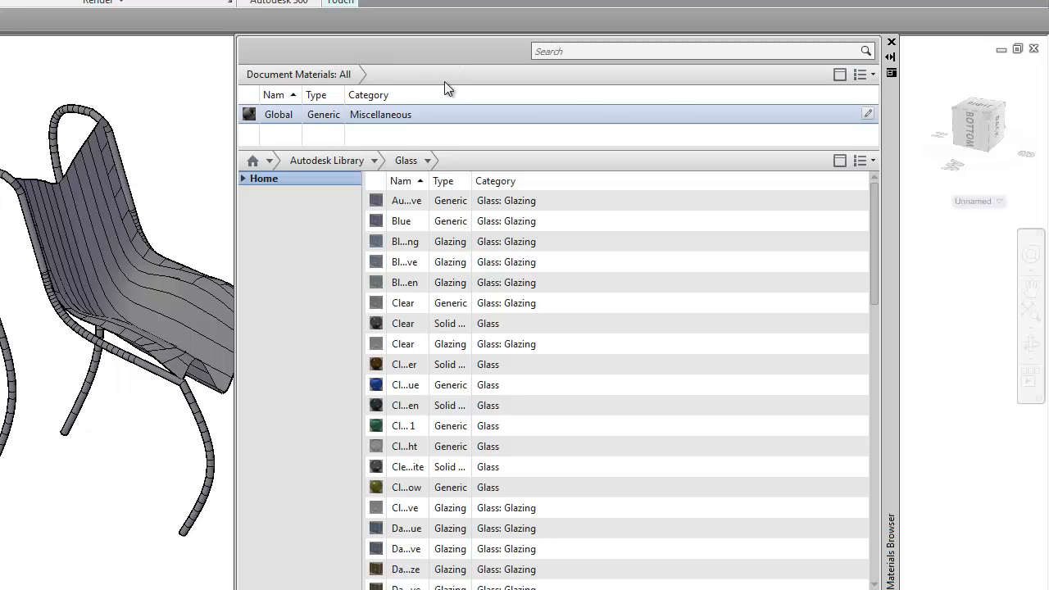
Step: Apply the red fabric listed just above Plaid 1 in the Autodesk Library's Fabric category to the chair seat
{"action": "left_click", "coordinate": [256, 182]}
{"action": "left_click", "coordinate": [243, 179]}
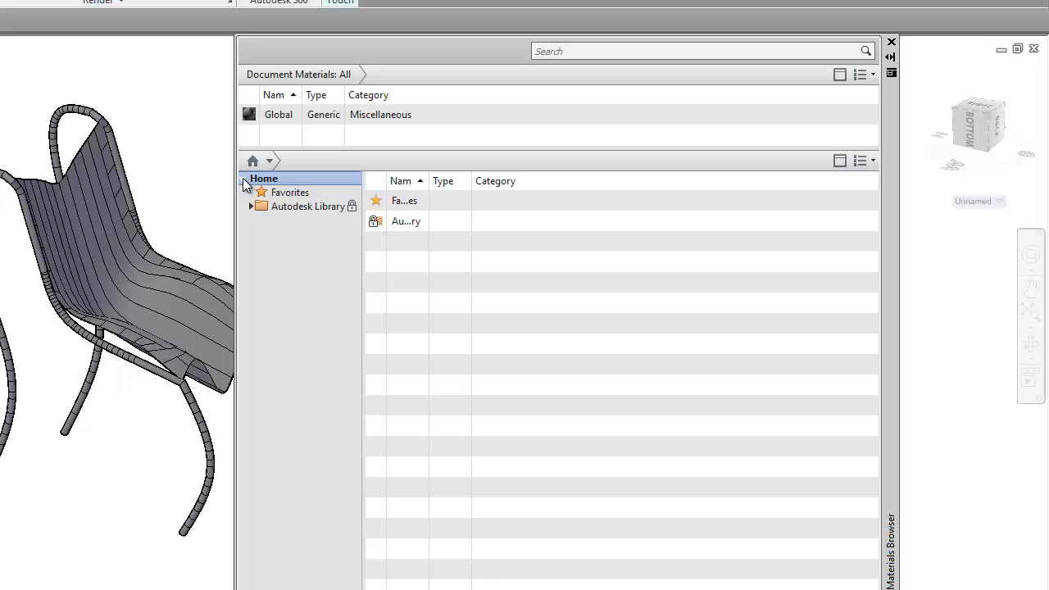
{"action": "left_click", "coordinate": [250, 206]}
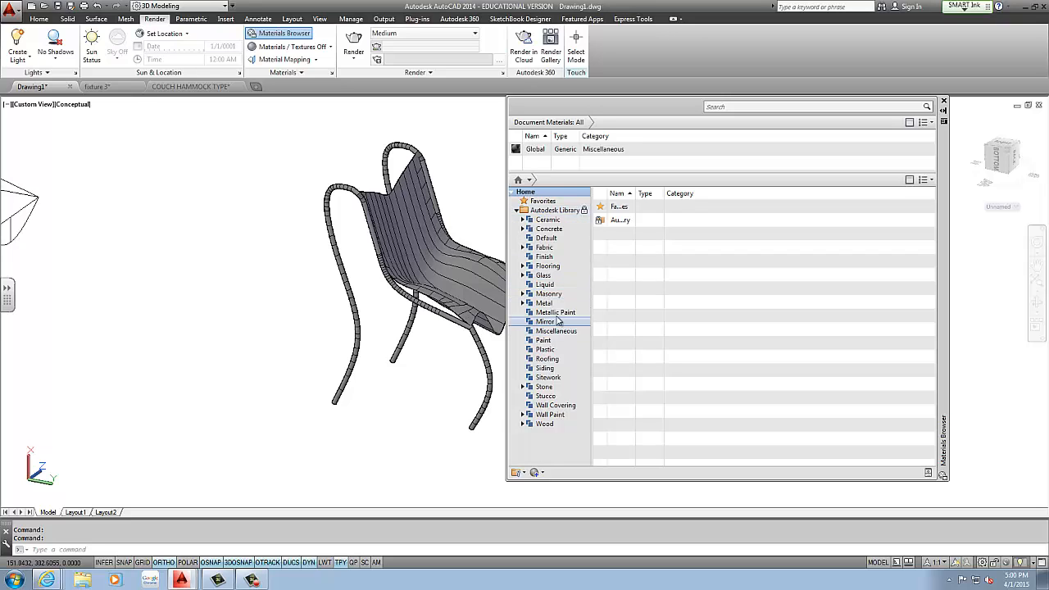
{"action": "left_click", "coordinate": [544, 247]}
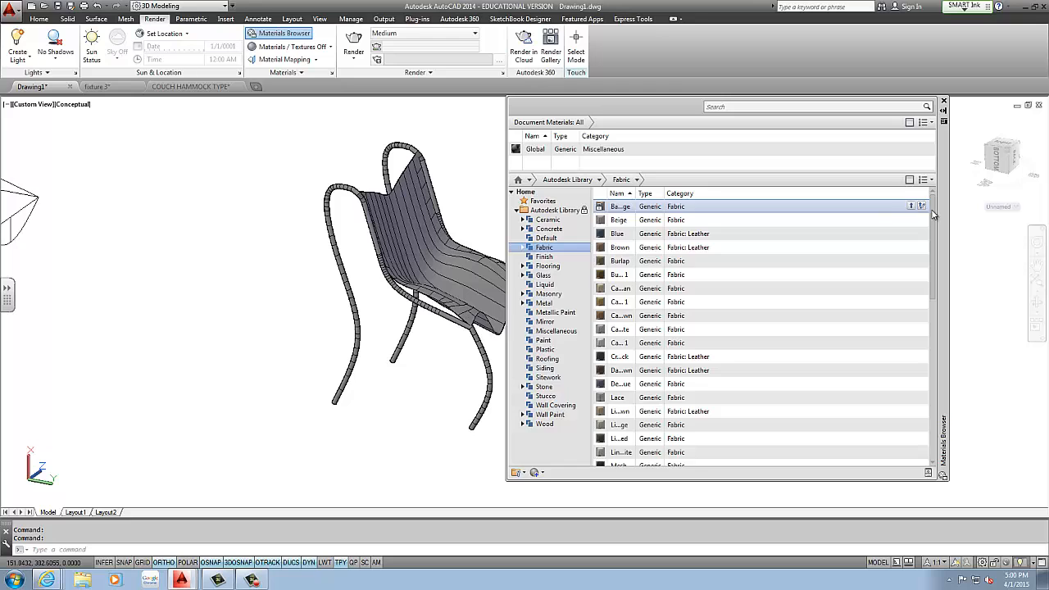
{"action": "left_click_drag", "start_coordinate": [932, 211], "coordinate": [931, 341]}
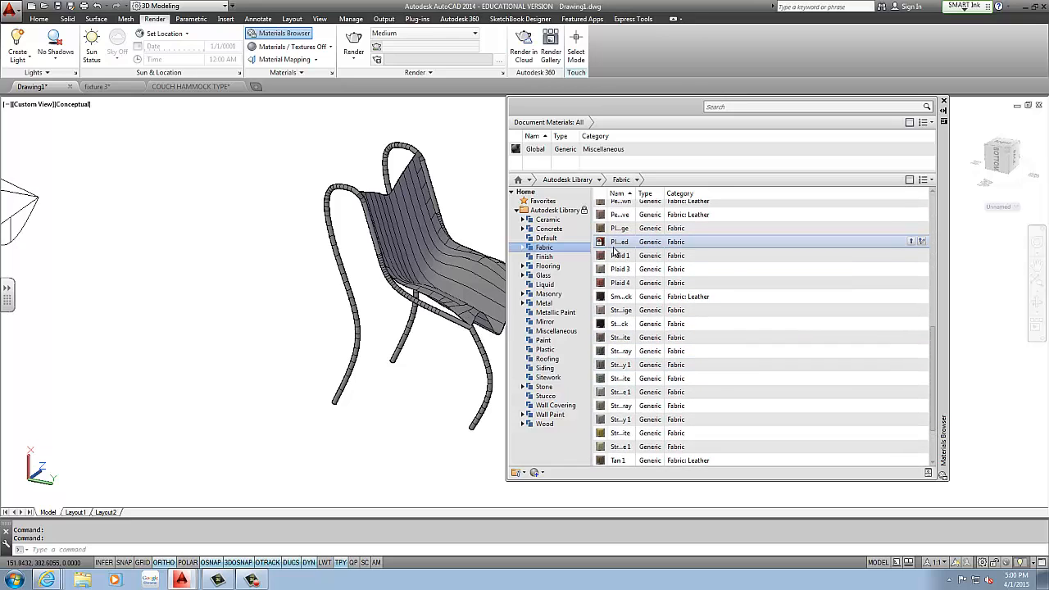
{"action": "left_click_drag", "start_coordinate": [419, 260], "coordinate": [422, 259]}
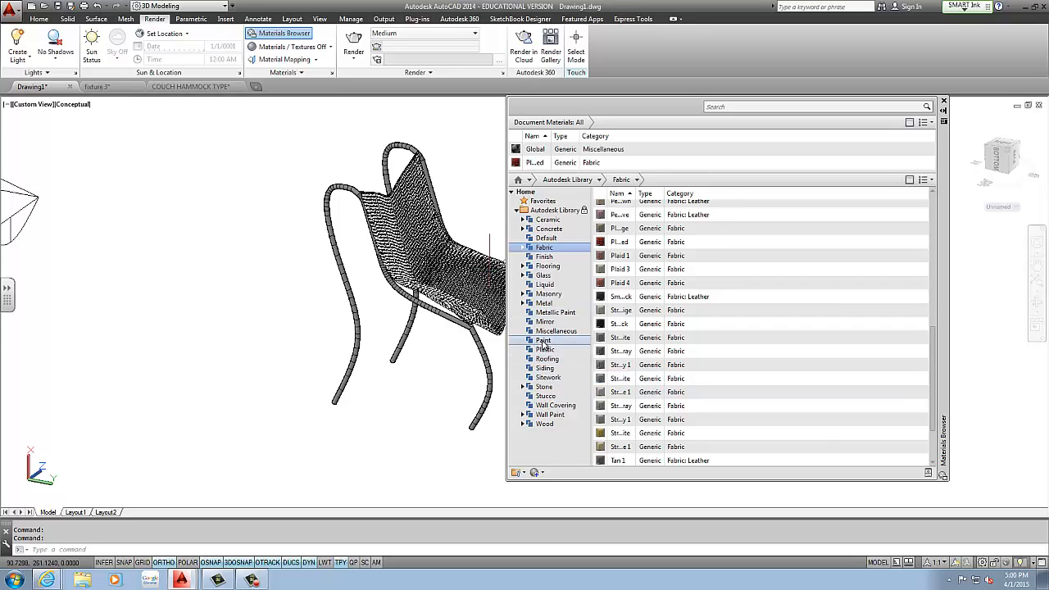
Step: Apply the Pink material from the library's Paint category to the chair's tubular side frames
{"action": "left_click", "coordinate": [543, 342]}
{"action": "left_click_drag", "start_coordinate": [607, 261], "coordinate": [438, 230]}
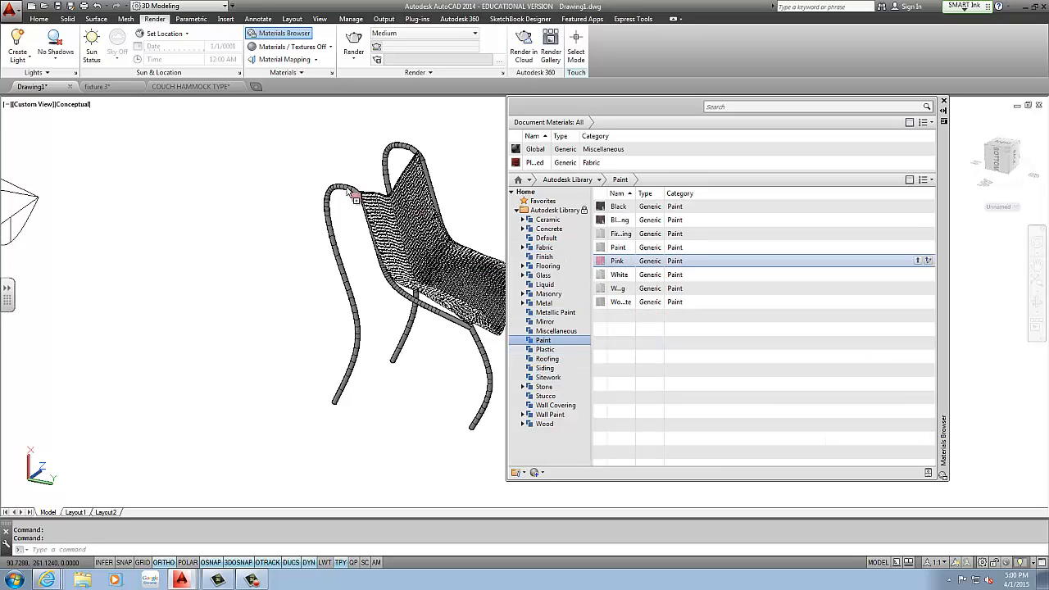
{"action": "left_click_drag", "start_coordinate": [358, 195], "coordinate": [361, 197]}
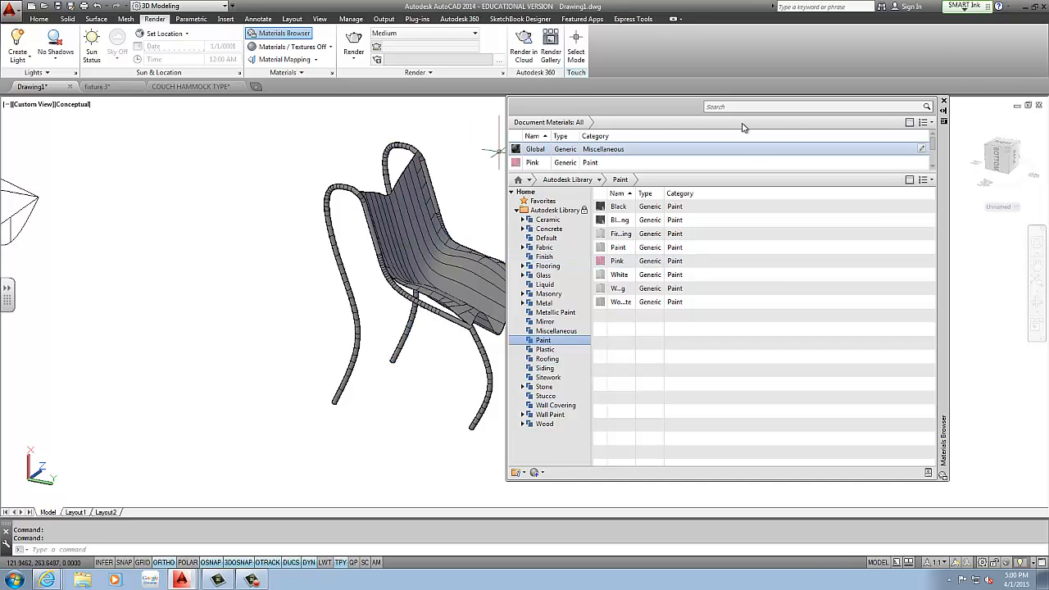
Step: Try to render the chair at Medium quality, opening and closing the Medium Images Library download page
{"action": "left_click", "coordinate": [943, 100]}
{"action": "scroll", "coordinate": [472, 255], "scroll_direction": "up", "scroll_amount": 3}
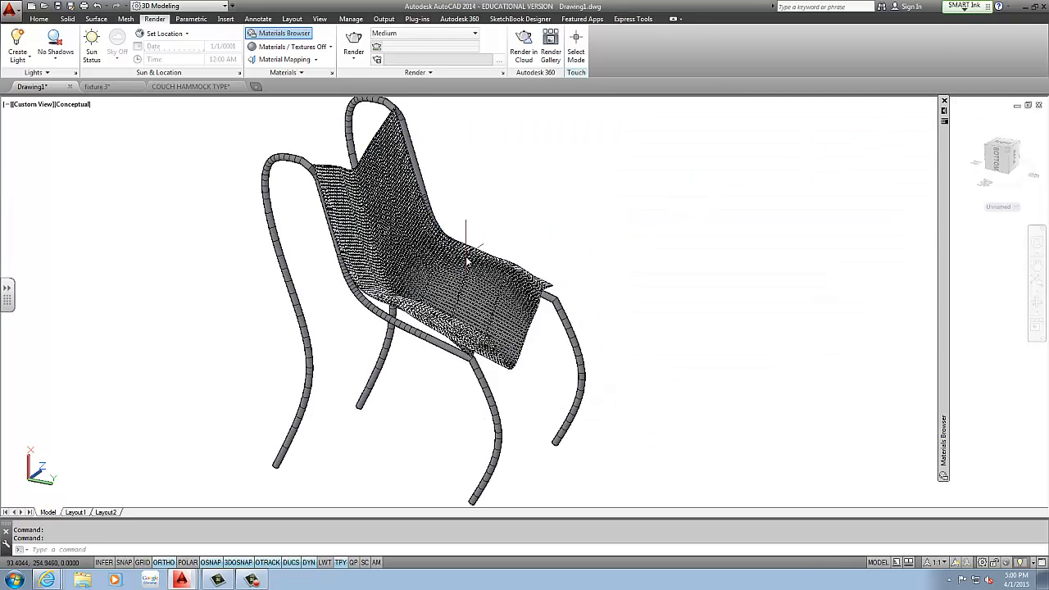
{"action": "scroll", "coordinate": [471, 252], "scroll_direction": "up", "scroll_amount": 2}
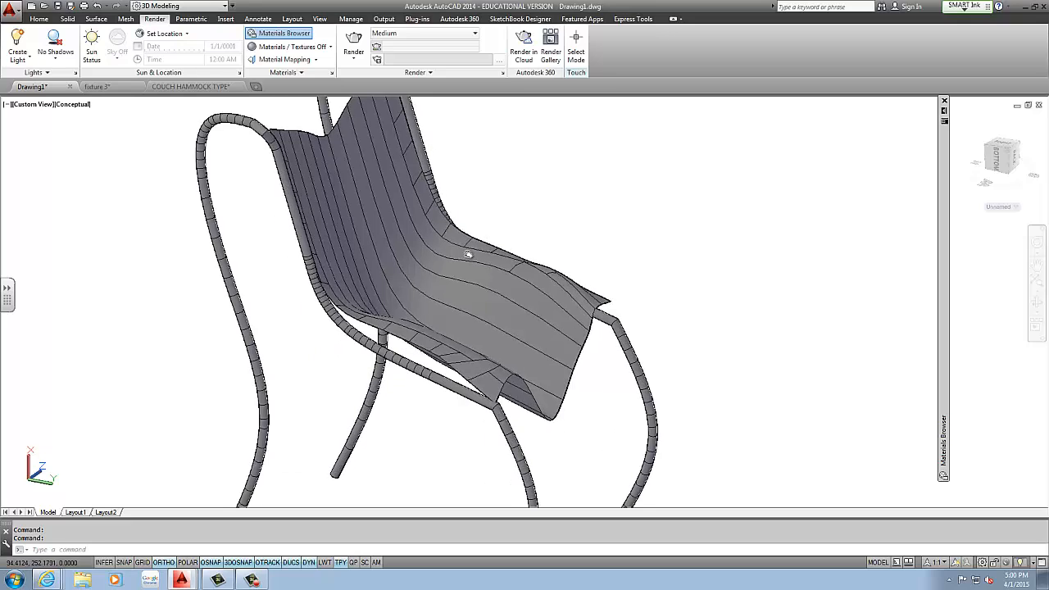
{"action": "scroll", "coordinate": [469, 256], "scroll_direction": "down", "scroll_amount": 3}
{"action": "scroll", "coordinate": [469, 258], "scroll_direction": "up", "scroll_amount": 2}
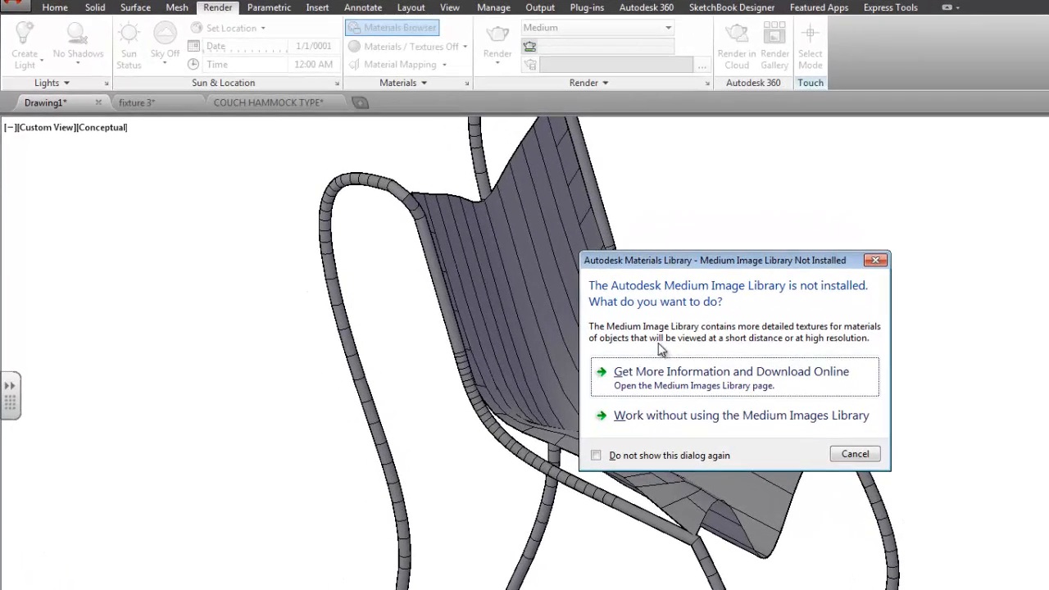
{"action": "left_click", "coordinate": [630, 381]}
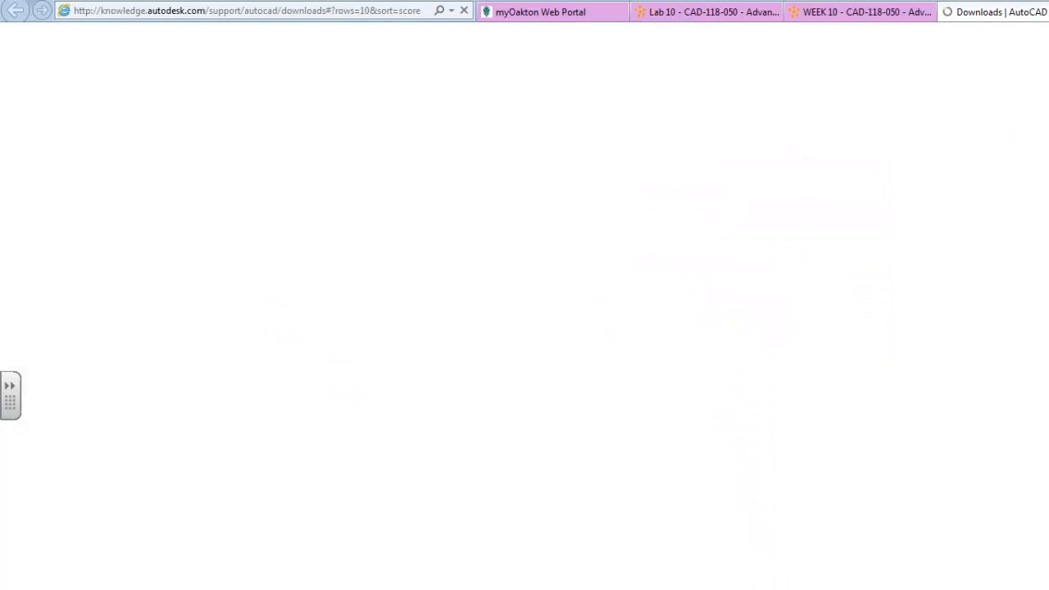
{"action": "key", "text": "ctrl+w"}
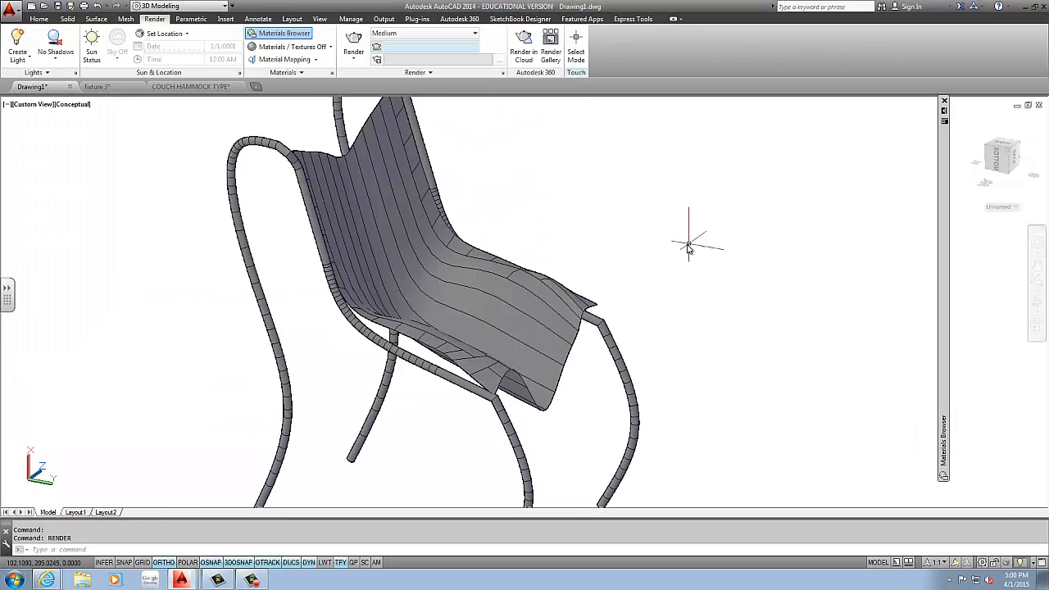
Step: Examine the side and underside of the thickened seat where it meets the tubular frame
{"action": "scroll", "coordinate": [691, 234], "scroll_direction": "down", "scroll_amount": 5}
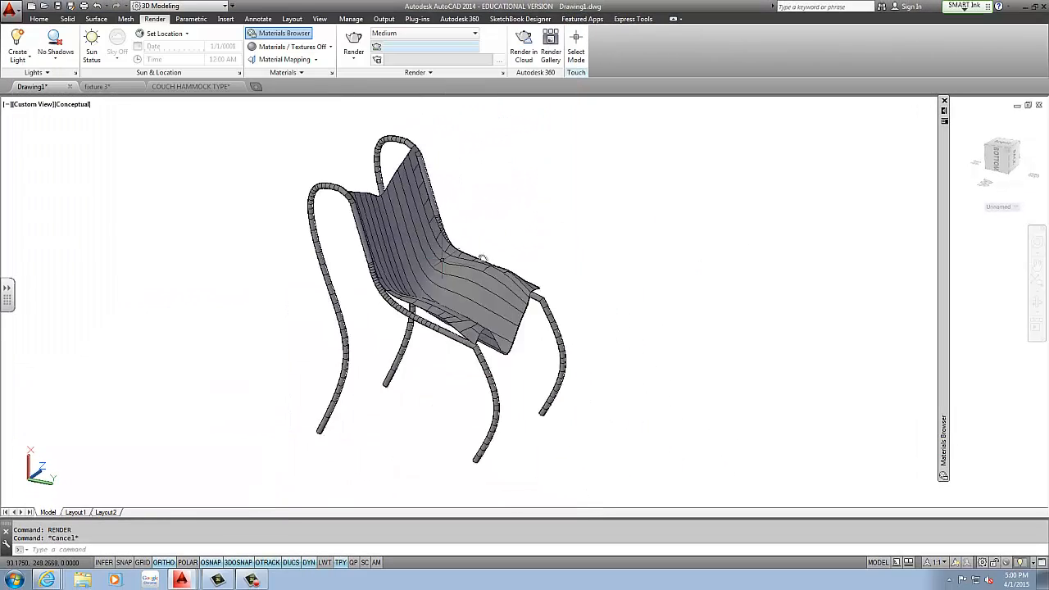
{"action": "scroll", "coordinate": [555, 313], "scroll_direction": "up", "scroll_amount": 6}
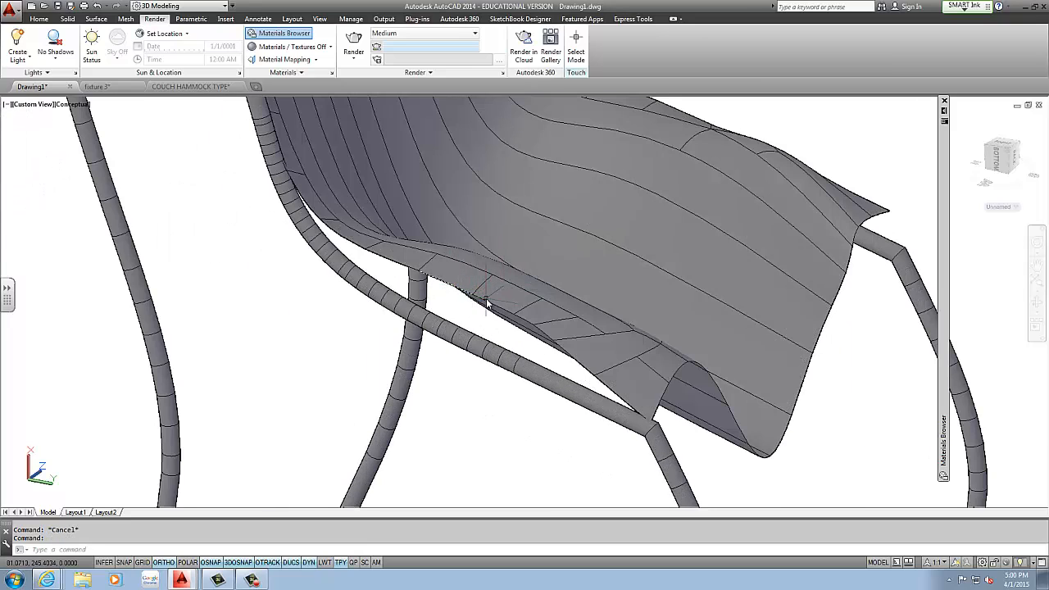
{"action": "key", "text": "Escape"}
{"action": "scroll", "coordinate": [435, 259], "scroll_direction": "down", "scroll_amount": 5}
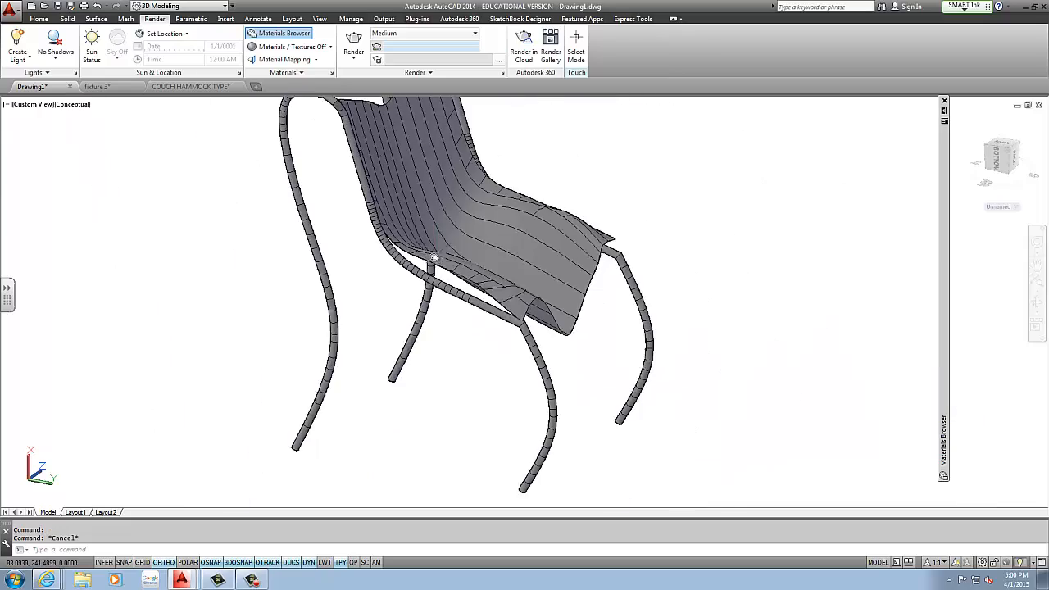
{"action": "scroll", "coordinate": [637, 300], "scroll_direction": "down", "scroll_amount": 5}
{"action": "scroll", "coordinate": [633, 347], "scroll_direction": "up", "scroll_amount": 5}
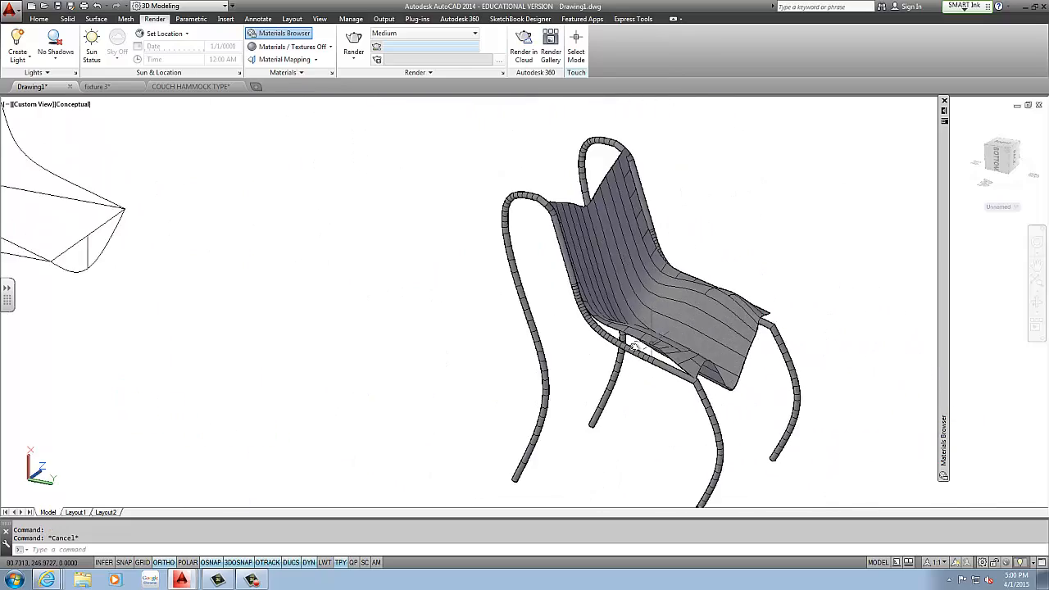
{"action": "scroll", "coordinate": [633, 347], "scroll_direction": "up", "scroll_amount": 4}
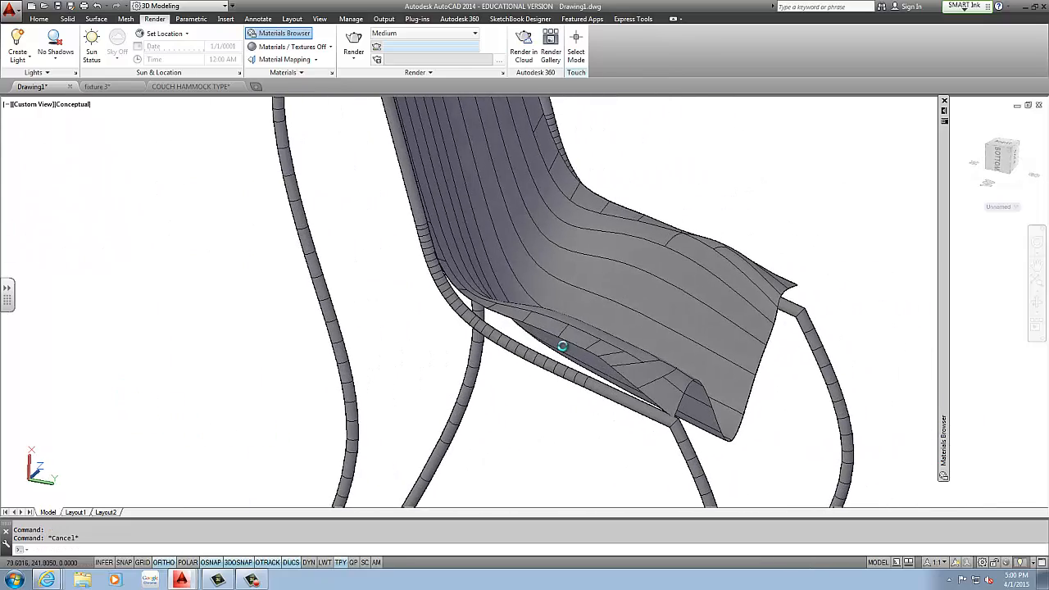
{"action": "middle_click_drag", "start_coordinate": [604, 339], "coordinate": [537, 353], "text": "shift"}
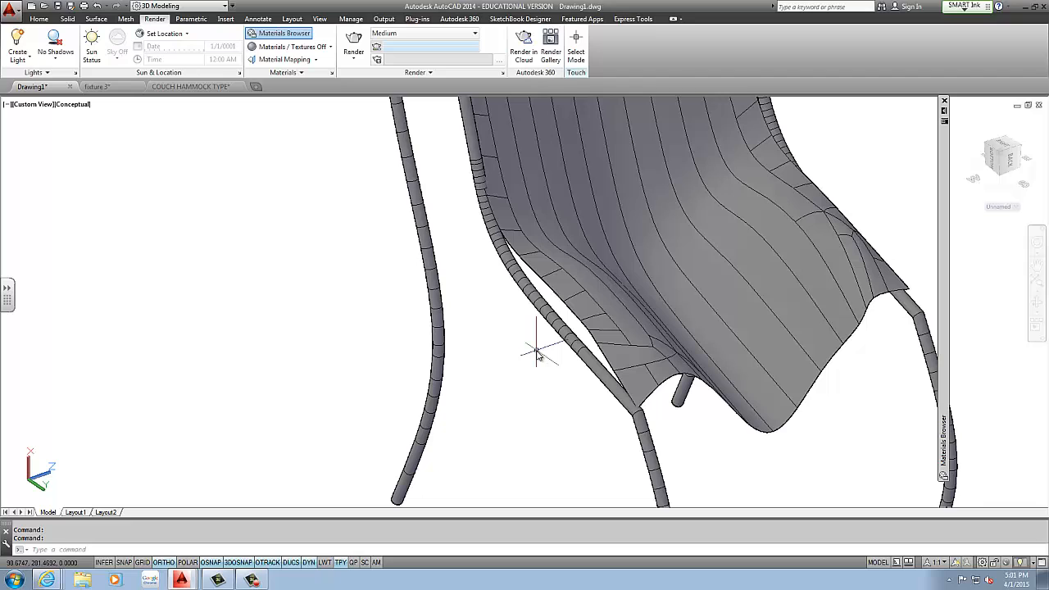
Step: Switch to the Left view so the chair and its earlier construction stages appear in side profile
{"action": "scroll", "coordinate": [536, 353], "scroll_direction": "down", "scroll_amount": 5}
{"action": "middle_click_drag", "start_coordinate": [487, 331], "coordinate": [202, 321]}
{"action": "middle_click_drag", "start_coordinate": [369, 317], "coordinate": [728, 369]}
{"action": "scroll", "coordinate": [504, 320], "scroll_direction": "down", "scroll_amount": 3}
{"action": "middle_click_drag", "start_coordinate": [503, 320], "coordinate": [513, 329]}
{"action": "scroll", "coordinate": [541, 298], "scroll_direction": "up", "scroll_amount": 3}
{"action": "middle_click_drag", "start_coordinate": [606, 320], "coordinate": [418, 325]}
{"action": "middle_click_drag", "start_coordinate": [322, 282], "coordinate": [541, 152]}
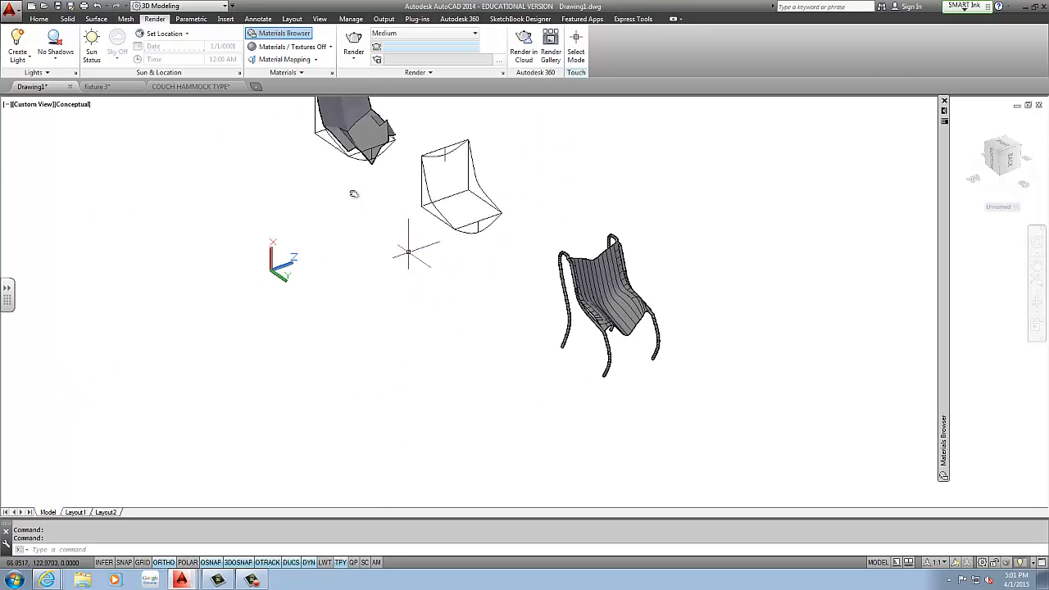
{"action": "left_click", "coordinate": [37, 19]}
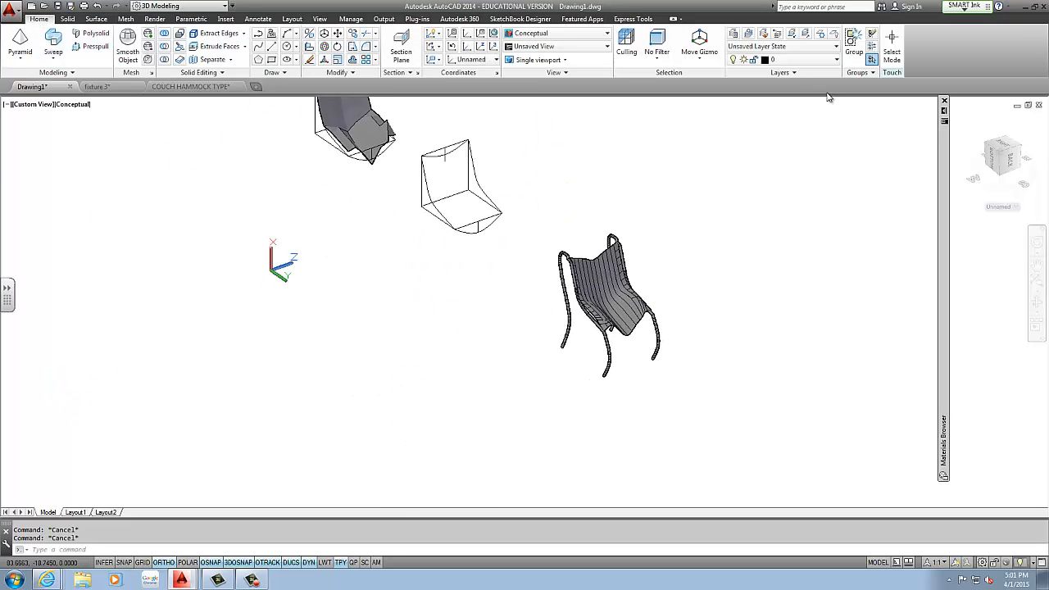
{"action": "middle_click_drag", "start_coordinate": [402, 235], "coordinate": [488, 191], "text": "shift"}
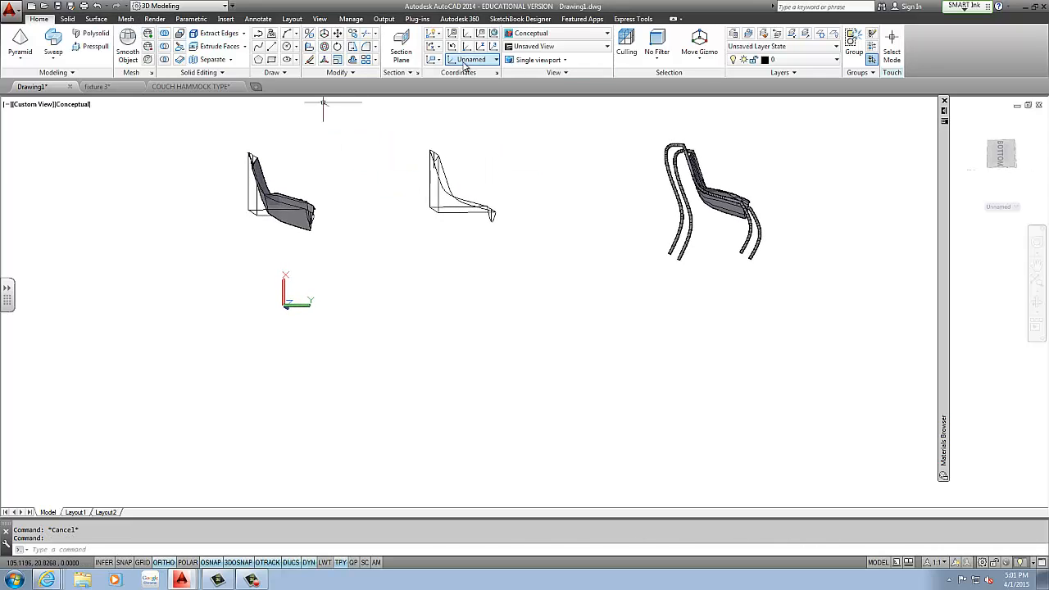
{"action": "left_click", "coordinate": [1000, 155]}
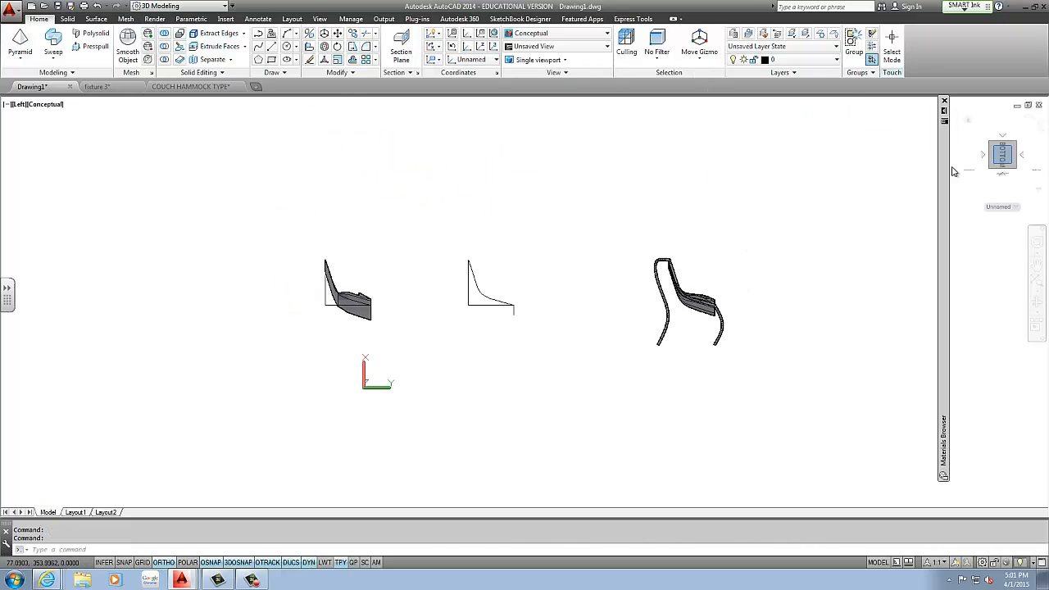
{"action": "scroll", "coordinate": [583, 392], "scroll_direction": "up", "scroll_amount": 2}
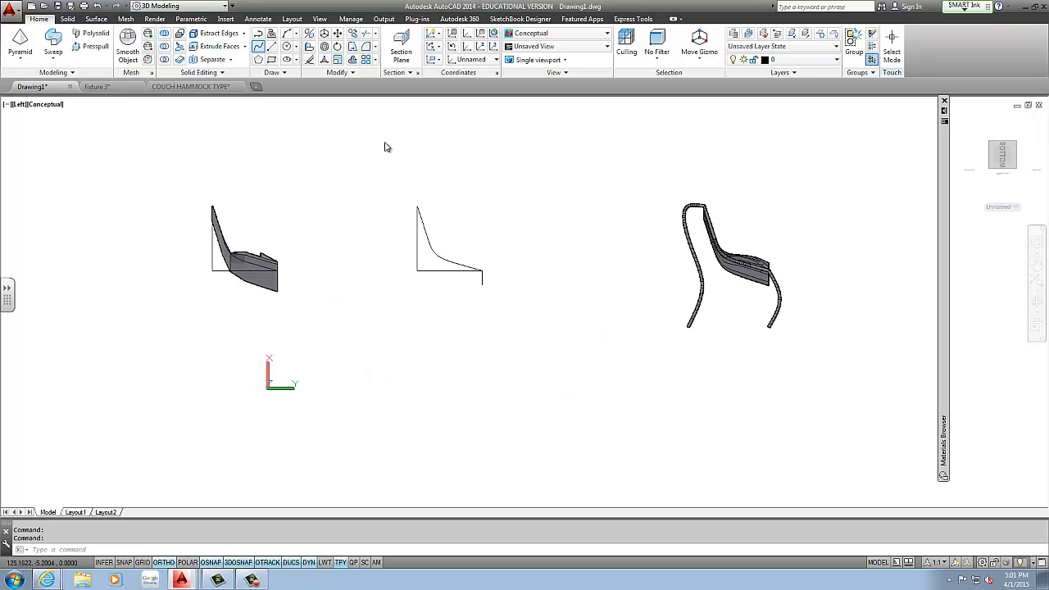
Step: Sketch an open fit-point spline beside the finished chair, rising from one foot, curving over the top and descending to a second foot
{"action": "type", "text": "spl"}
{"action": "key", "text": "Return"}
{"action": "left_click", "coordinate": [540, 325]}
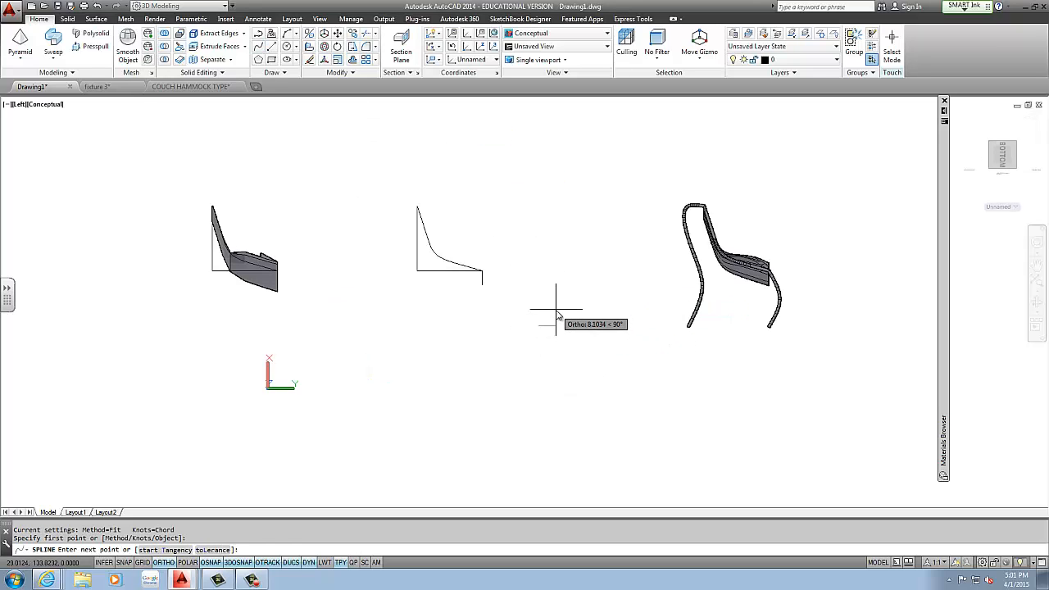
{"action": "left_click", "coordinate": [564, 275]}
{"action": "left_click", "coordinate": [559, 256]}
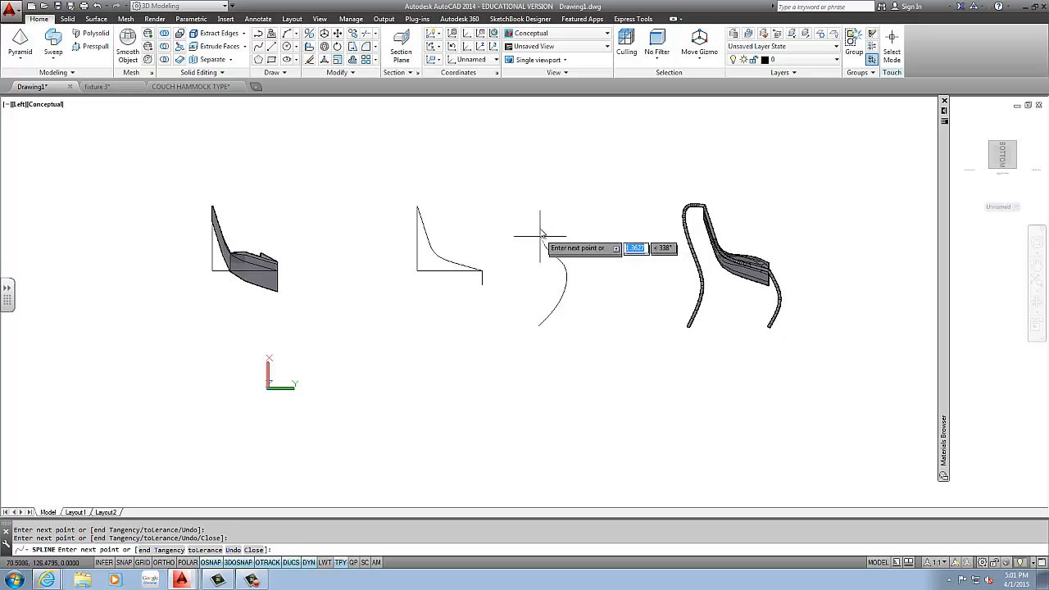
{"action": "left_click", "coordinate": [541, 236]}
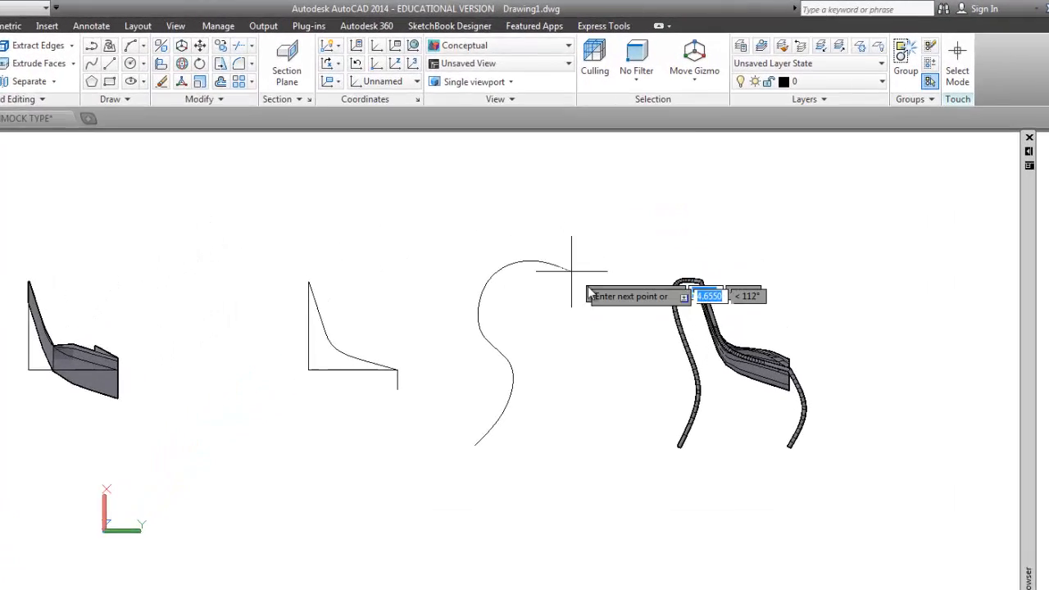
{"action": "left_click", "coordinate": [583, 314]}
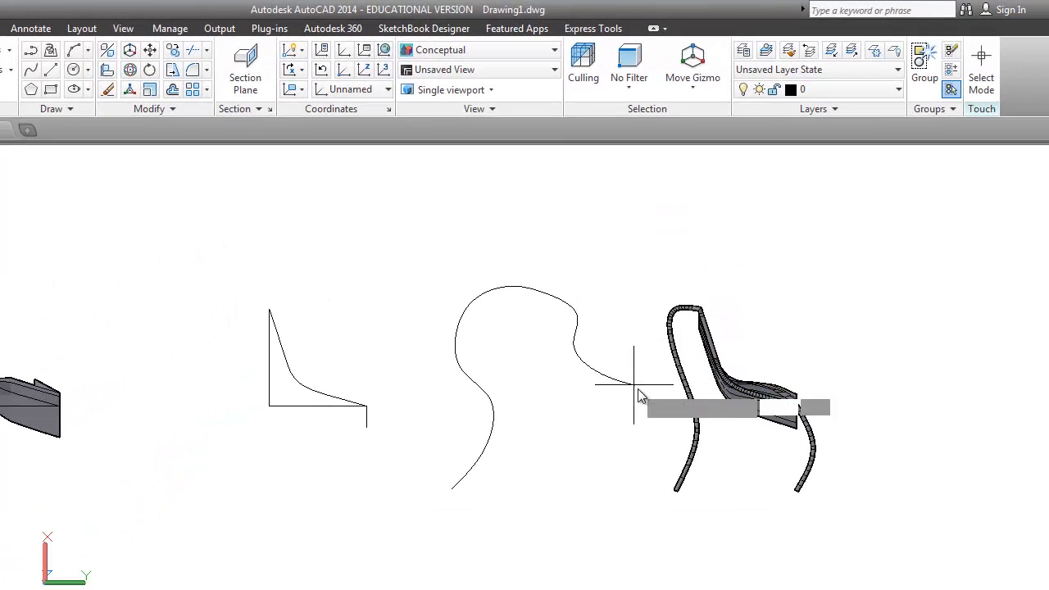
{"action": "left_click", "coordinate": [634, 385]}
{"action": "left_click", "coordinate": [667, 444]}
{"action": "left_click", "coordinate": [650, 492]}
{"action": "key", "text": "Return"}
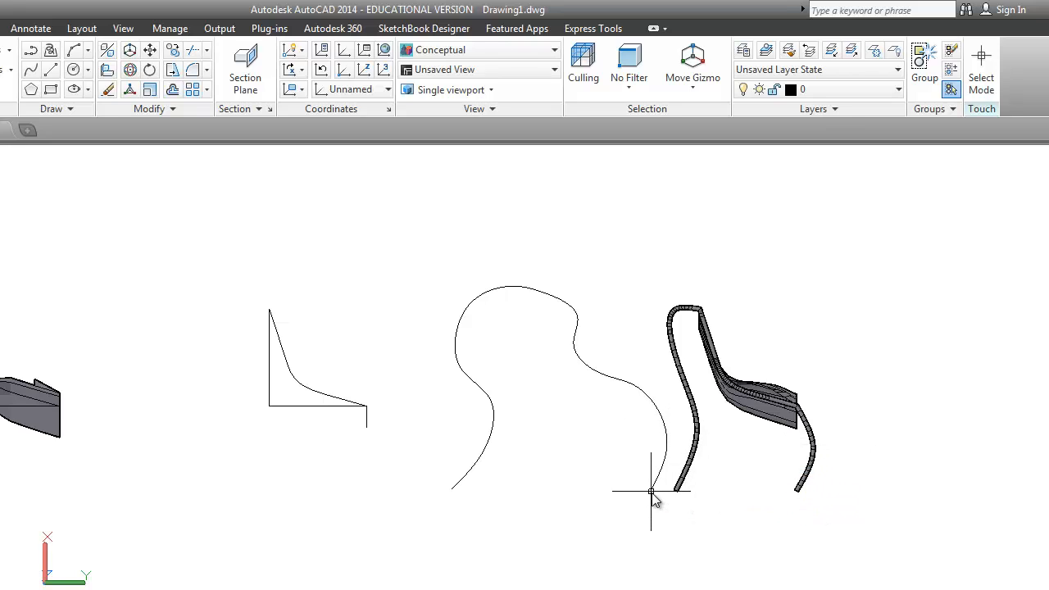
Step: Move the two fit points at the spline's inward dip outward to smooth its descending side
{"action": "left_click", "coordinate": [607, 351]}
{"action": "left_click", "coordinate": [576, 378]}
{"action": "left_click", "coordinate": [574, 343]}
{"action": "left_click", "coordinate": [596, 342]}
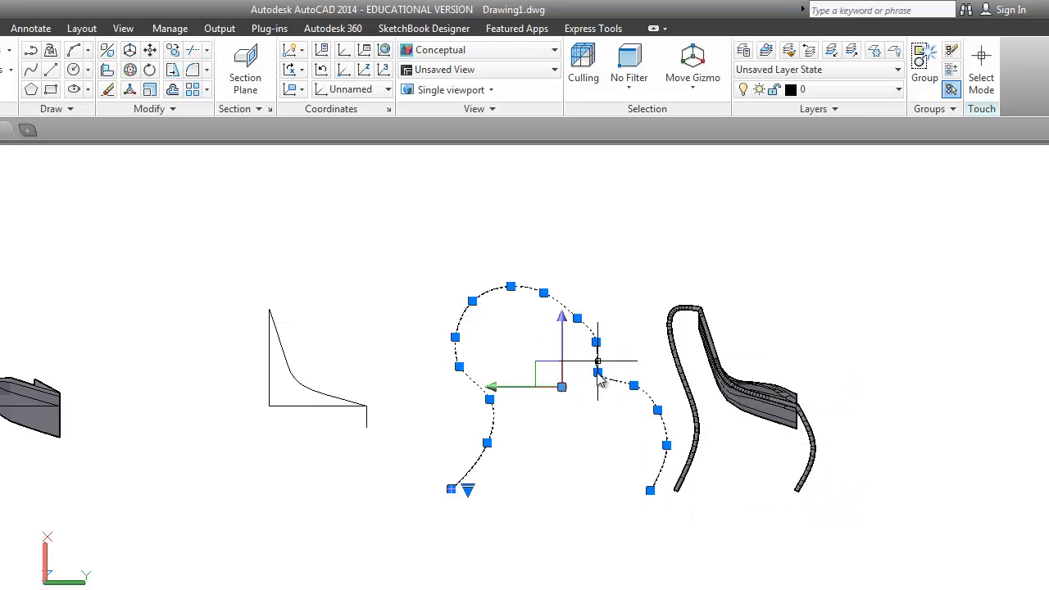
{"action": "left_click", "coordinate": [596, 372]}
{"action": "left_click", "coordinate": [615, 355]}
{"action": "key", "text": "Escape"}
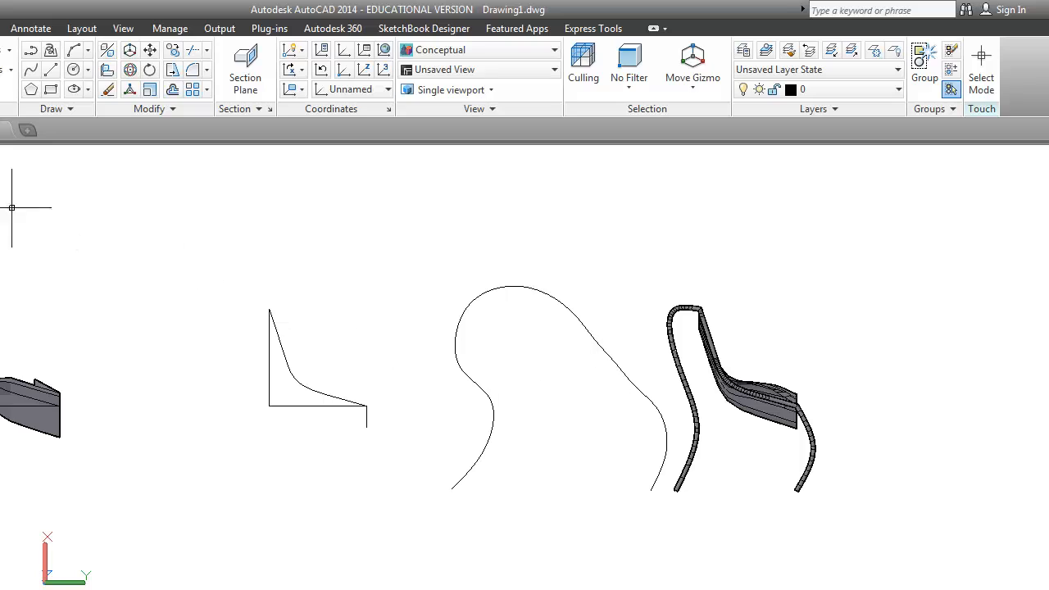
Step: Draw a horizontal construction line from the spline's starting foot past its other foot
{"action": "left_click", "coordinate": [49, 71]}
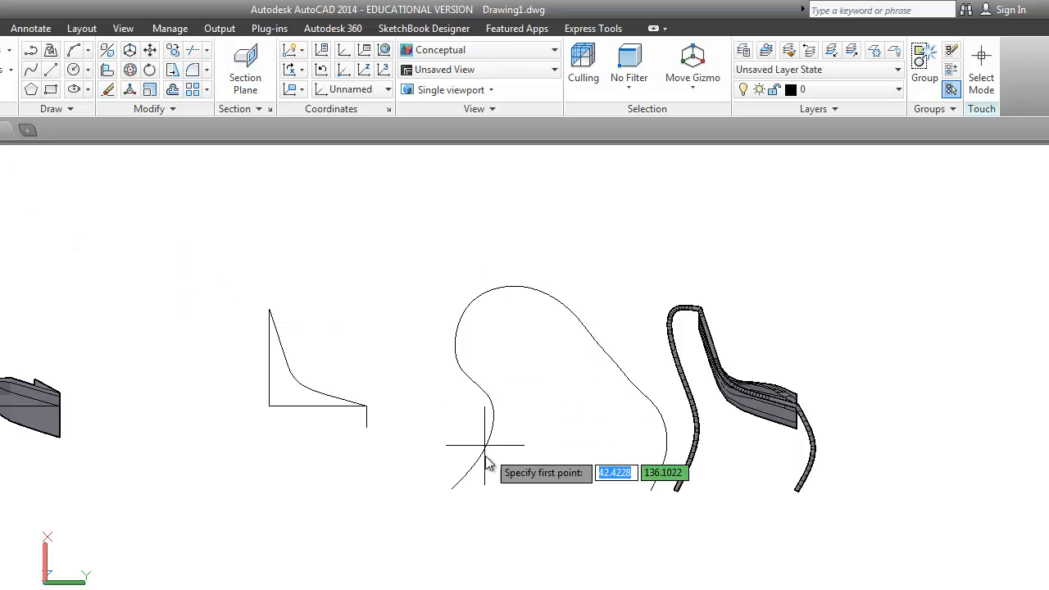
{"action": "left_click", "coordinate": [451, 489]}
{"action": "key", "text": "F8"}
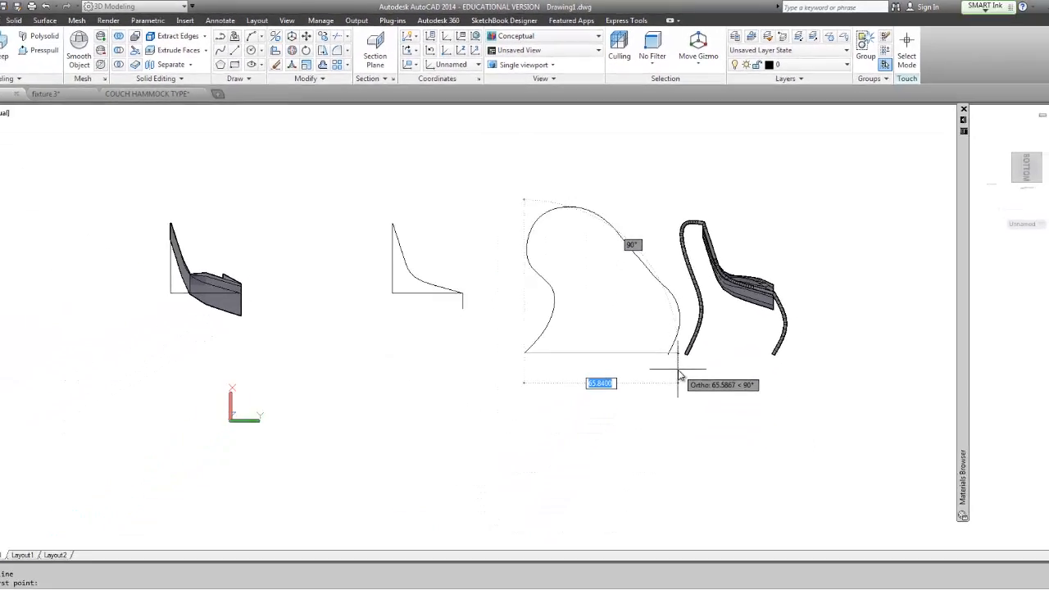
{"action": "left_click", "coordinate": [665, 506]}
{"action": "key", "text": "Escape"}
Step: Stretch the spline's end point onto the horizontal construction line so both feet are level
{"action": "scroll", "coordinate": [648, 502], "scroll_direction": "up", "scroll_amount": 4}
{"action": "left_click", "coordinate": [658, 469]}
{"action": "left_click", "coordinate": [654, 464]}
{"action": "left_click", "coordinate": [676, 318]}
{"action": "left_click", "coordinate": [674, 318]}
{"action": "left_click", "coordinate": [674, 318]}
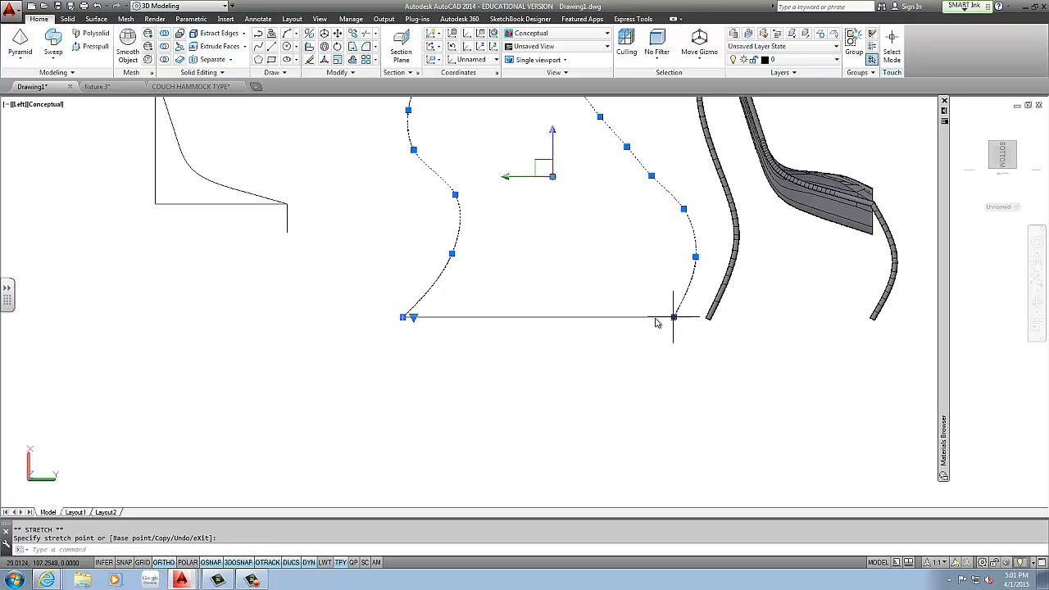
{"action": "key", "text": "Escape"}
Step: Delete the horizontal construction line between the spline's two feet
{"action": "left_click", "coordinate": [641, 310]}
{"action": "left_click", "coordinate": [606, 335]}
{"action": "scroll", "coordinate": [603, 313], "scroll_direction": "down", "scroll_amount": 2}
{"action": "key", "text": "Delete"}
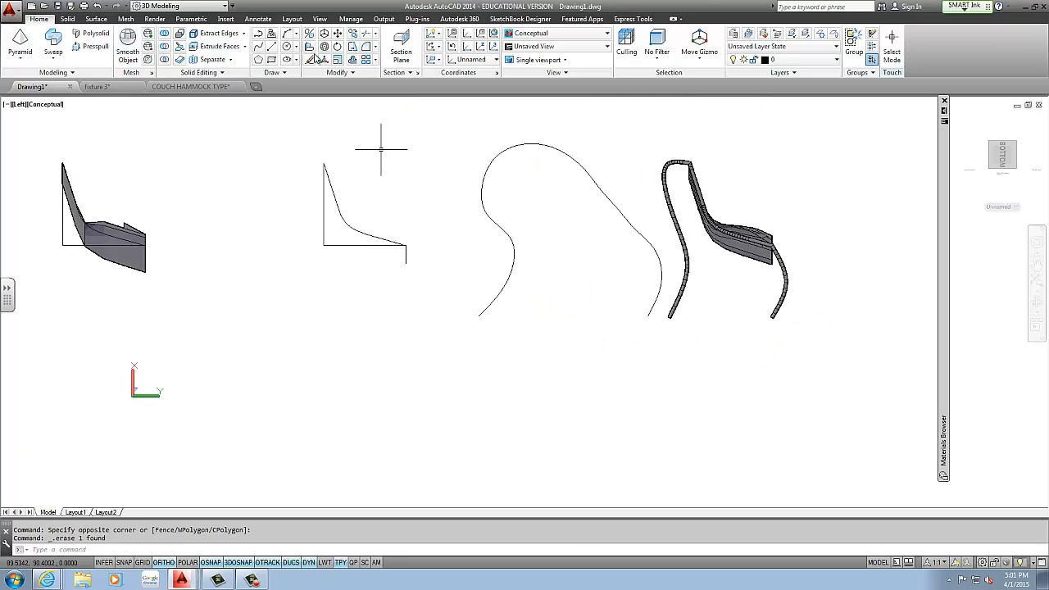
Step: Draw a circle of diameter 1 beside the spline's starting foot
{"action": "left_click", "coordinate": [286, 46]}
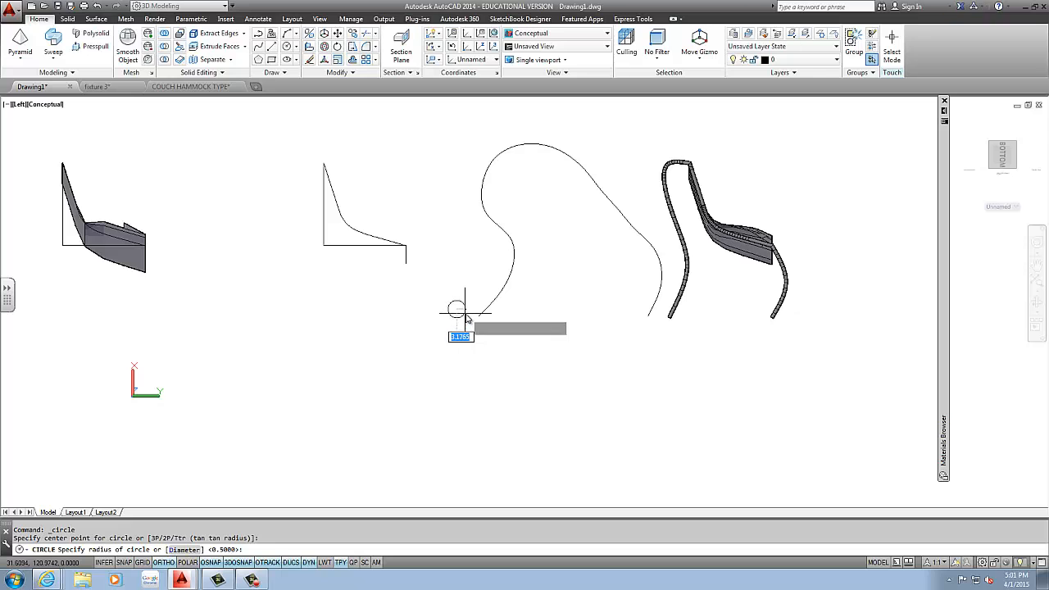
{"action": "type", "text": "d"}
{"action": "key", "text": "Return"}
{"action": "type", "text": "1"}
{"action": "key", "text": "Return"}
Step: Sweep the small circle along the spline to form a tubular frame
{"action": "middle_click_drag", "start_coordinate": [543, 304], "coordinate": [342, 400], "text": "shift"}
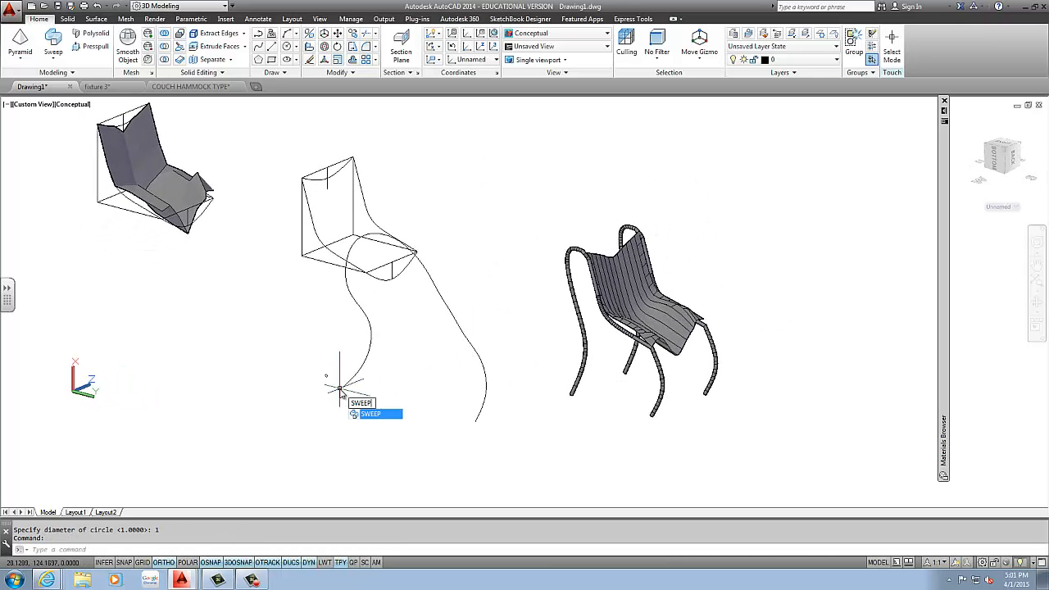
{"action": "key", "text": "Return"}
{"action": "left_click", "coordinate": [327, 379]}
{"action": "key", "text": "Return"}
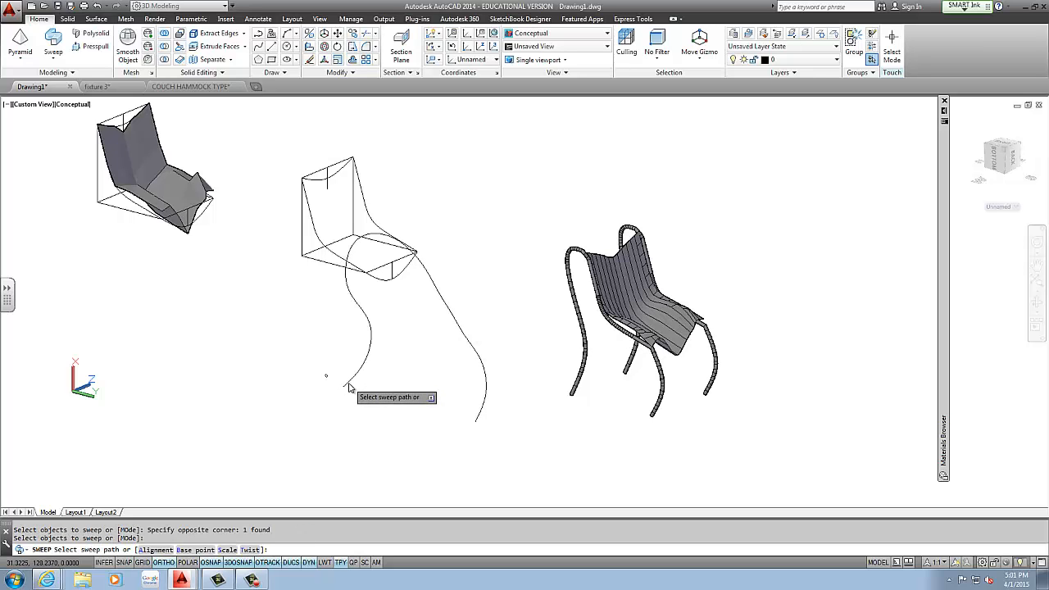
{"action": "left_click", "coordinate": [348, 382]}
{"action": "key", "text": "Return"}
{"action": "key", "text": "Escape"}
Step: Move the new tubular frame away from the wireframe seat to the open space beyond the finished chair
{"action": "scroll", "coordinate": [425, 330], "scroll_direction": "down", "scroll_amount": 4}
{"action": "left_click", "coordinate": [447, 314]}
{"action": "left_click", "coordinate": [425, 338]}
{"action": "middle_click_drag", "start_coordinate": [420, 341], "coordinate": [307, 305]}
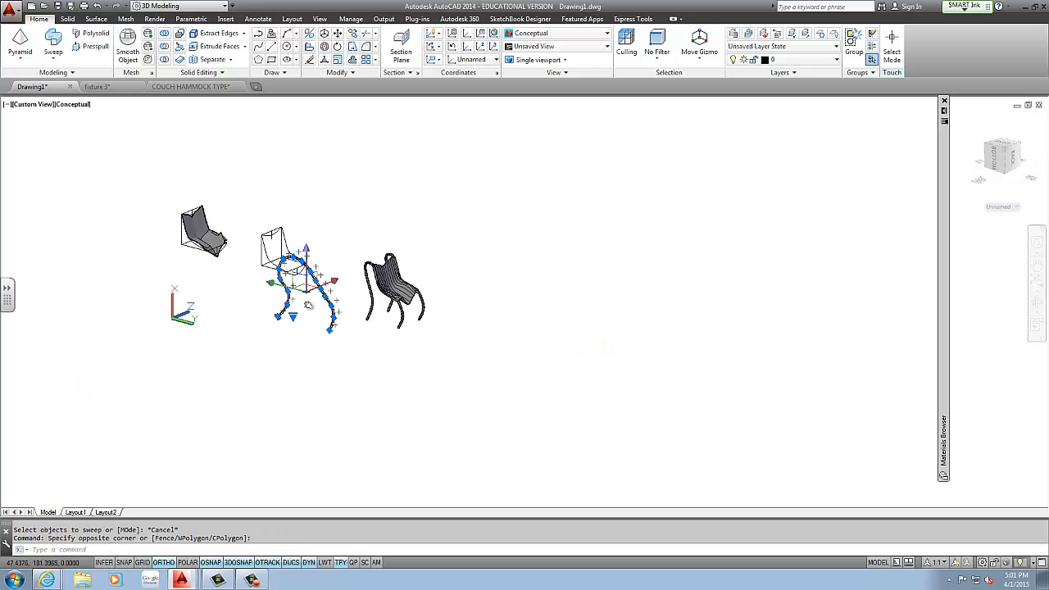
{"action": "scroll", "coordinate": [301, 302], "scroll_direction": "down", "scroll_amount": 2}
{"action": "type", "text": "m"}
{"action": "key", "text": "Return"}
{"action": "left_click", "coordinate": [348, 351]}
{"action": "left_click", "coordinate": [445, 372]}
{"action": "key", "text": "Escape"}
Step: Copy the tubular frame 30 units along the Z axis to make the opposite side frame
{"action": "scroll", "coordinate": [405, 307], "scroll_direction": "up", "scroll_amount": 3}
{"action": "left_click", "coordinate": [409, 308]}
{"action": "left_click", "coordinate": [393, 320]}
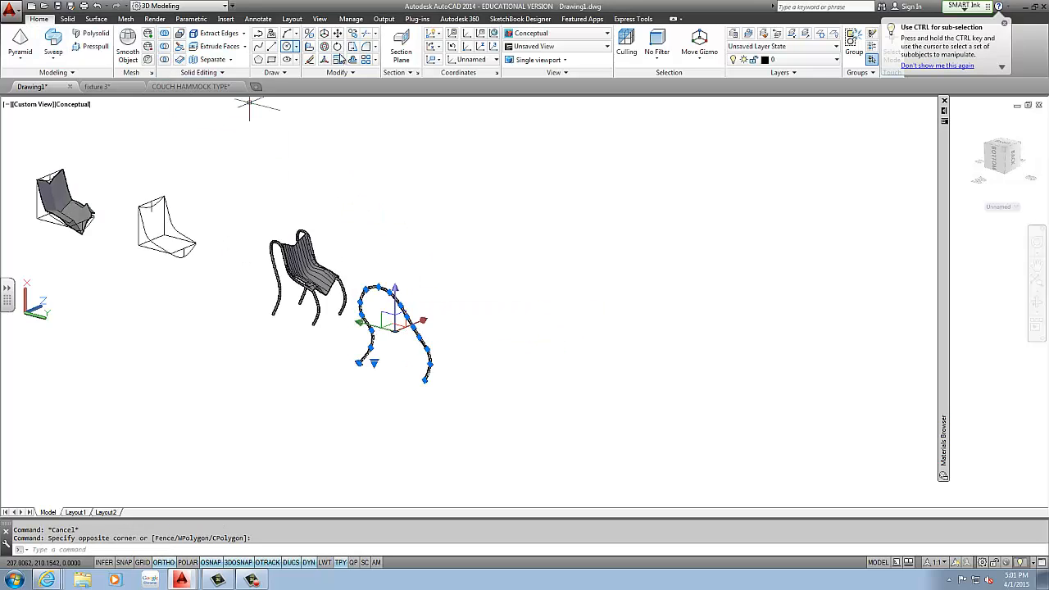
{"action": "left_click", "coordinate": [353, 33]}
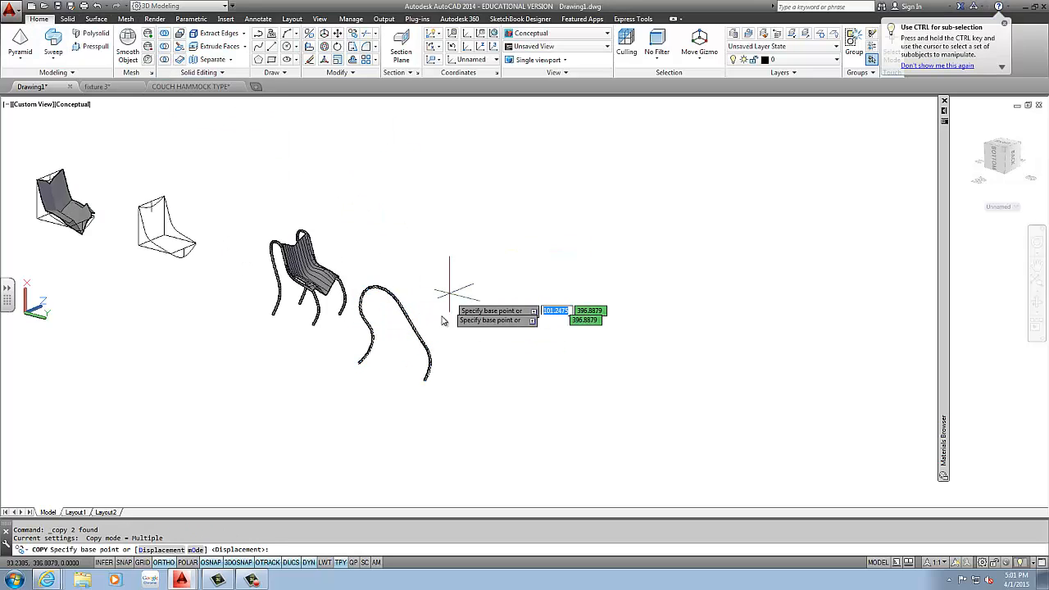
{"action": "left_click", "coordinate": [441, 320]}
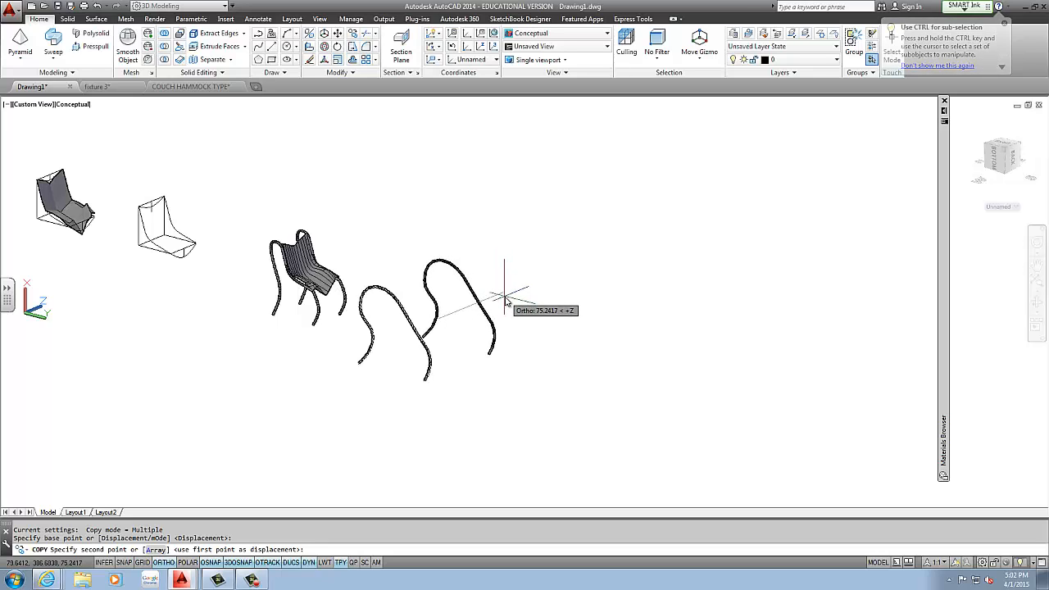
{"action": "type", "text": "30"}
{"action": "key", "text": "Return"}
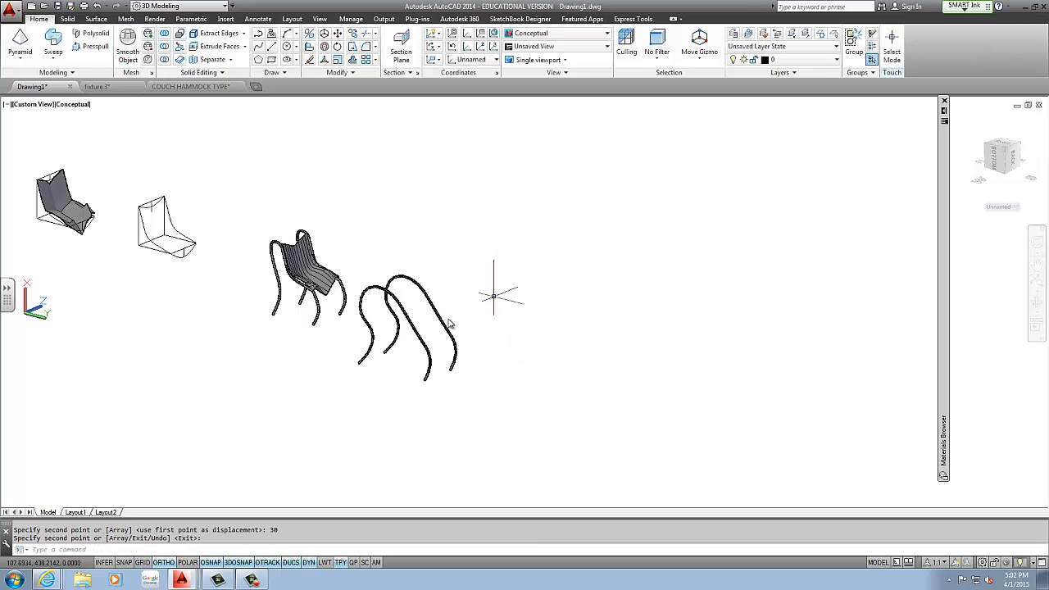
{"action": "key", "text": "Return"}
Step: Draw a five-point seat profile spline from the near frame's crest, sagging down and rising to its front bend, with Ortho off
{"action": "scroll", "coordinate": [459, 312], "scroll_direction": "up", "scroll_amount": 5}
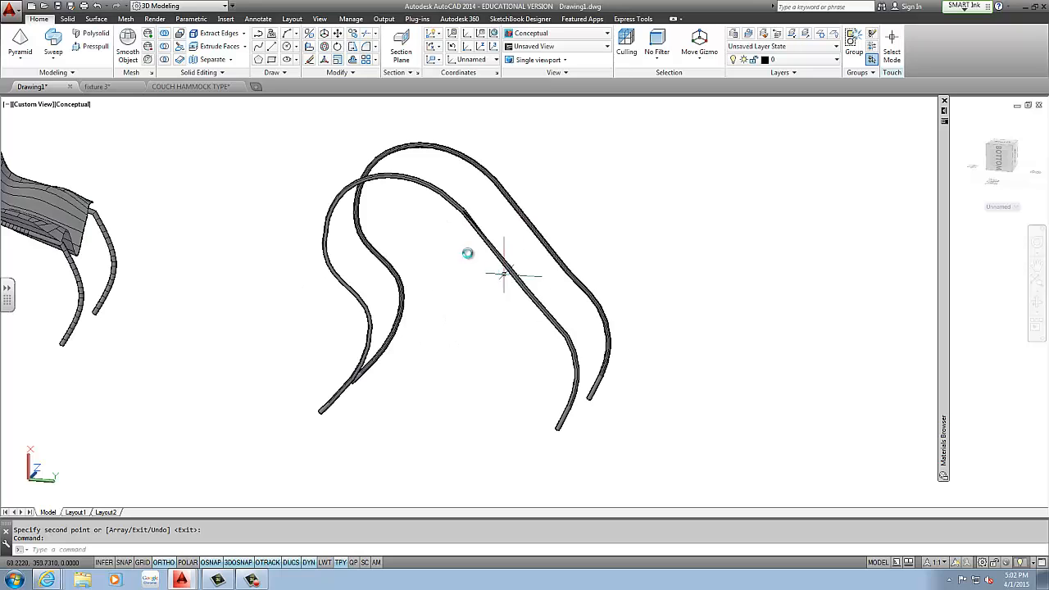
{"action": "left_click", "coordinate": [261, 49]}
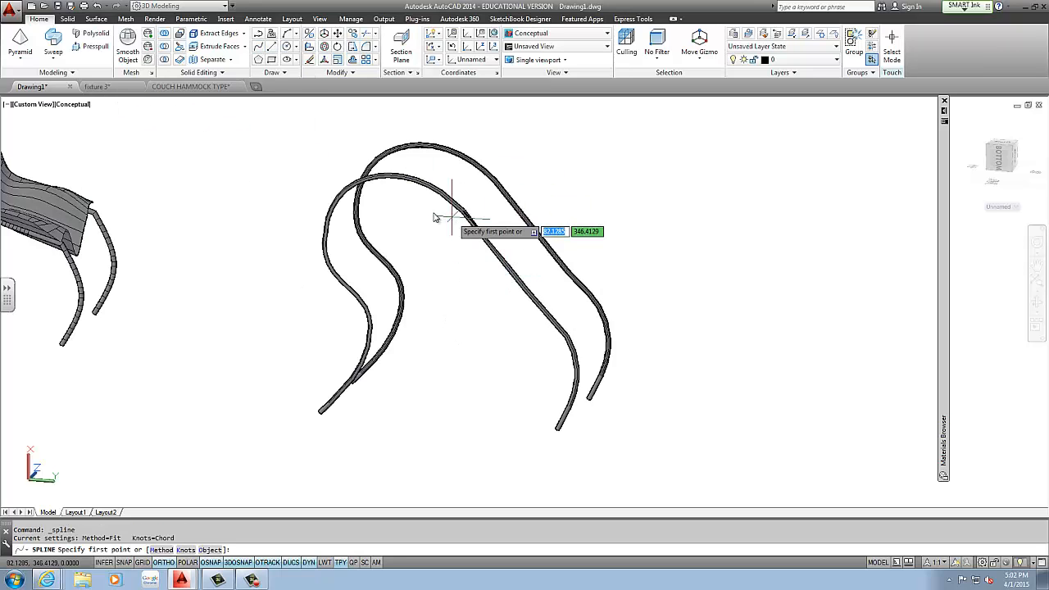
{"action": "left_click", "coordinate": [392, 177]}
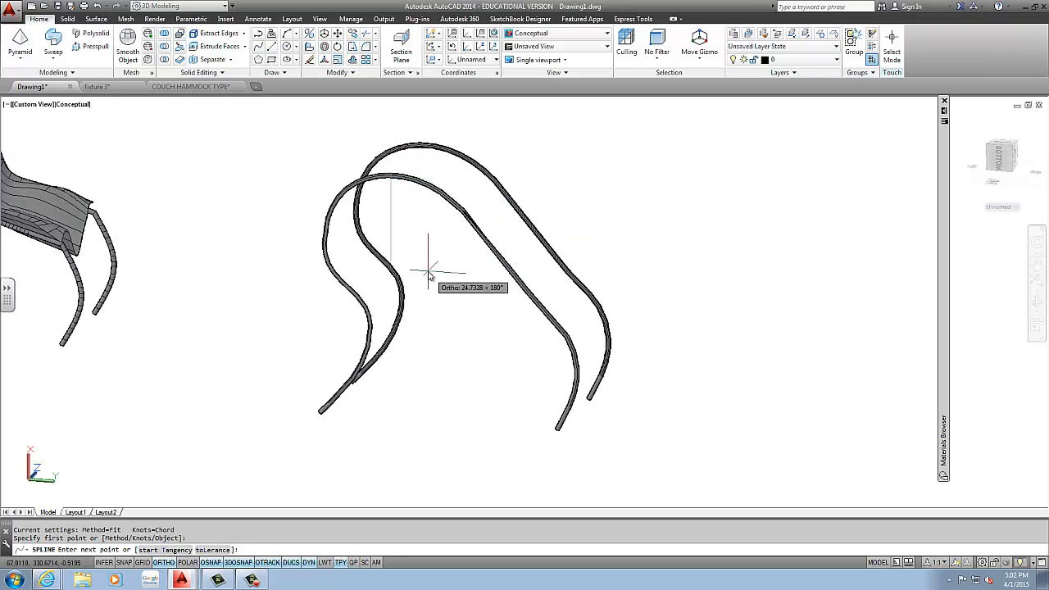
{"action": "key", "text": "F8"}
{"action": "left_click", "coordinate": [427, 298]}
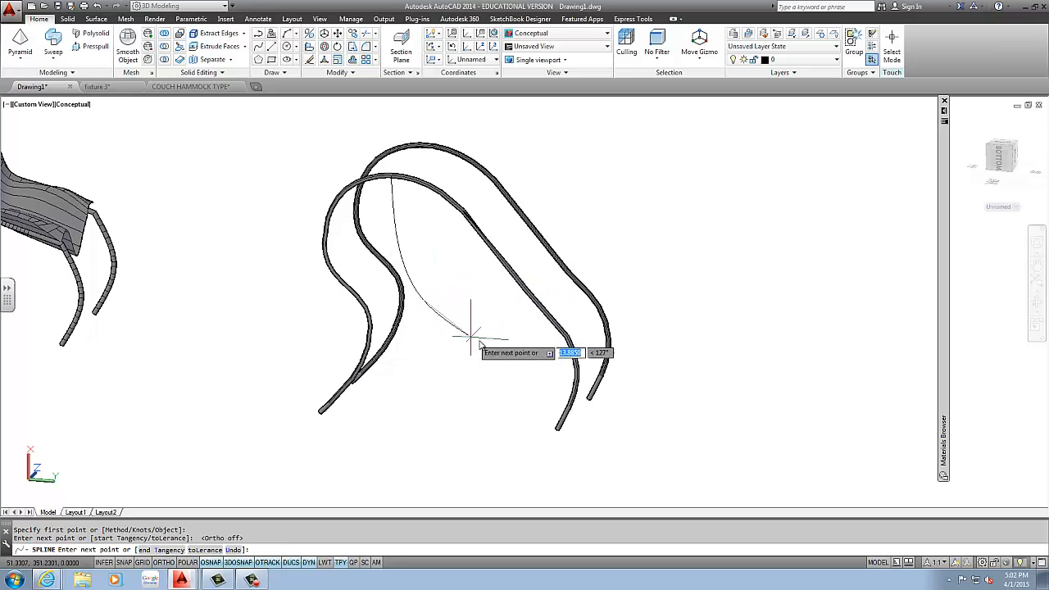
{"action": "left_click", "coordinate": [491, 351]}
{"action": "left_click", "coordinate": [544, 366]}
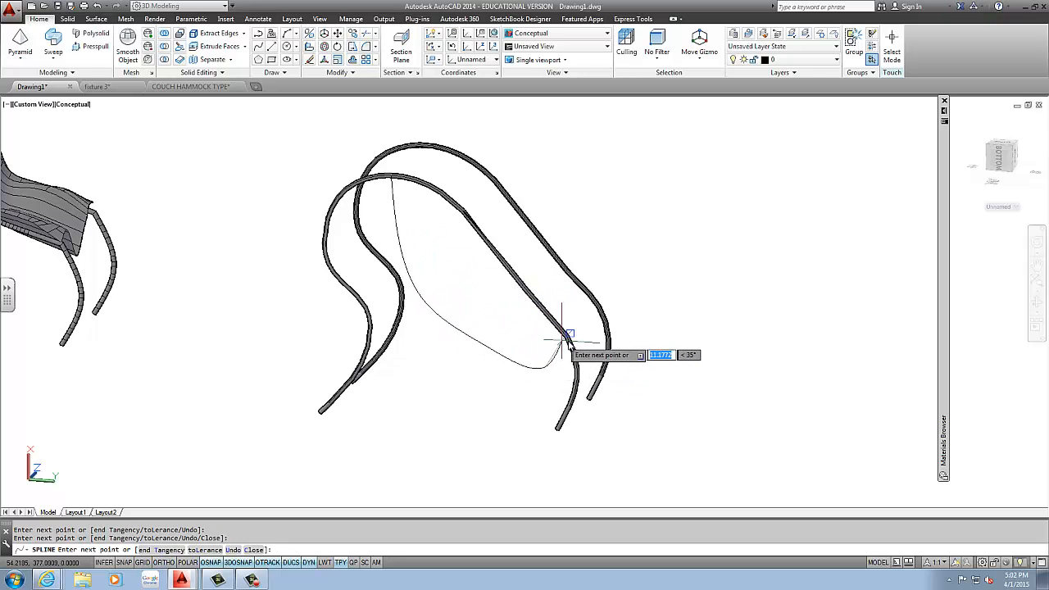
{"action": "left_click", "coordinate": [569, 336]}
{"action": "key", "text": "Return"}
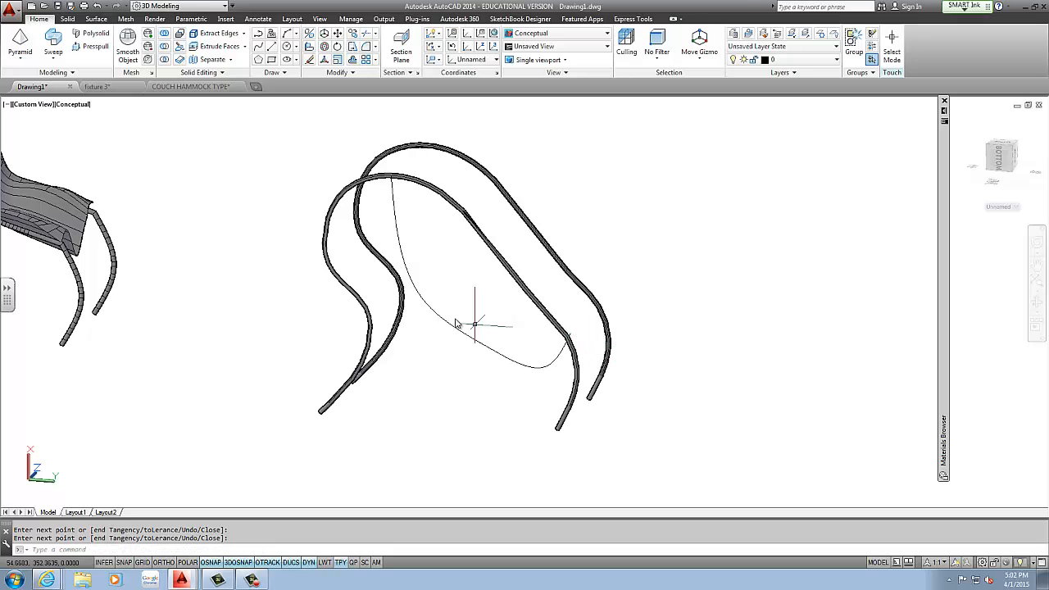
Step: Copy the seat profile spline 30 units along the Z axis onto the opposite frame, with Ortho on
{"action": "left_click", "coordinate": [468, 323]}
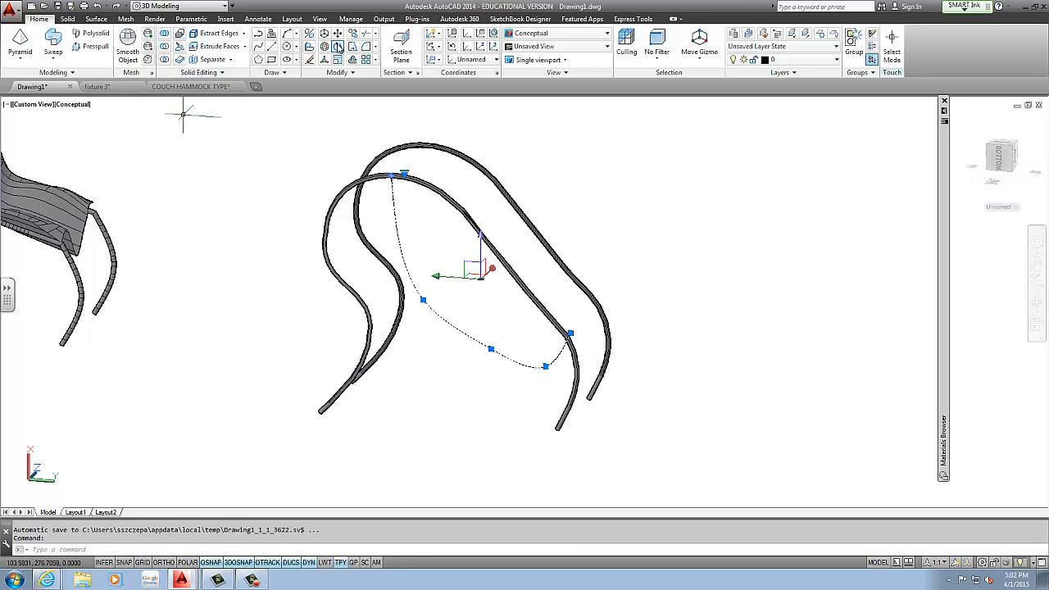
{"action": "left_click", "coordinate": [359, 33]}
{"action": "scroll", "coordinate": [529, 164], "scroll_direction": "down", "scroll_amount": 5}
{"action": "middle_click_drag", "start_coordinate": [513, 183], "coordinate": [448, 225], "text": "shift"}
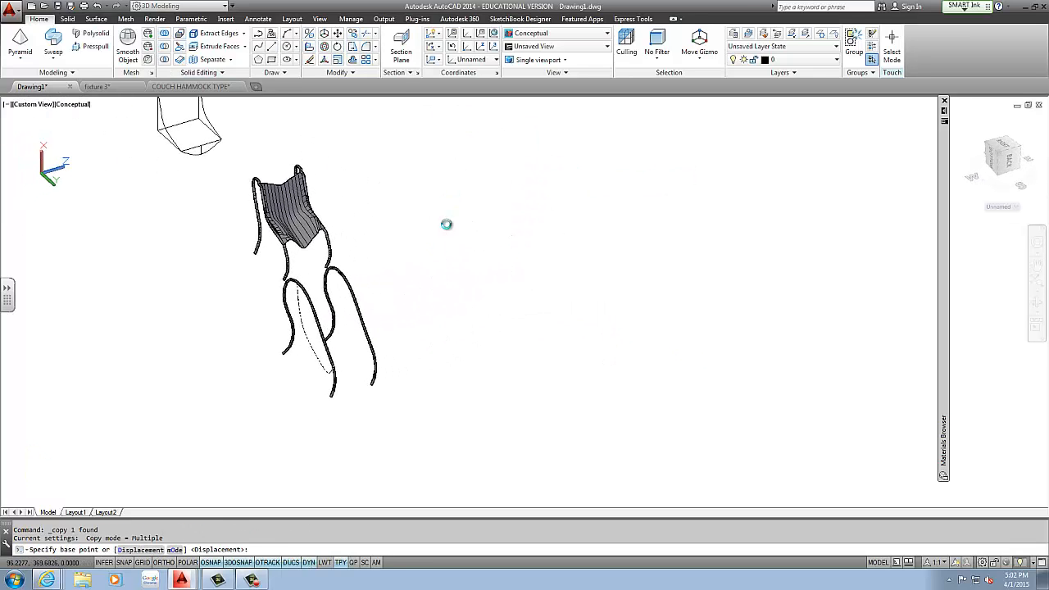
{"action": "left_click", "coordinate": [426, 287]}
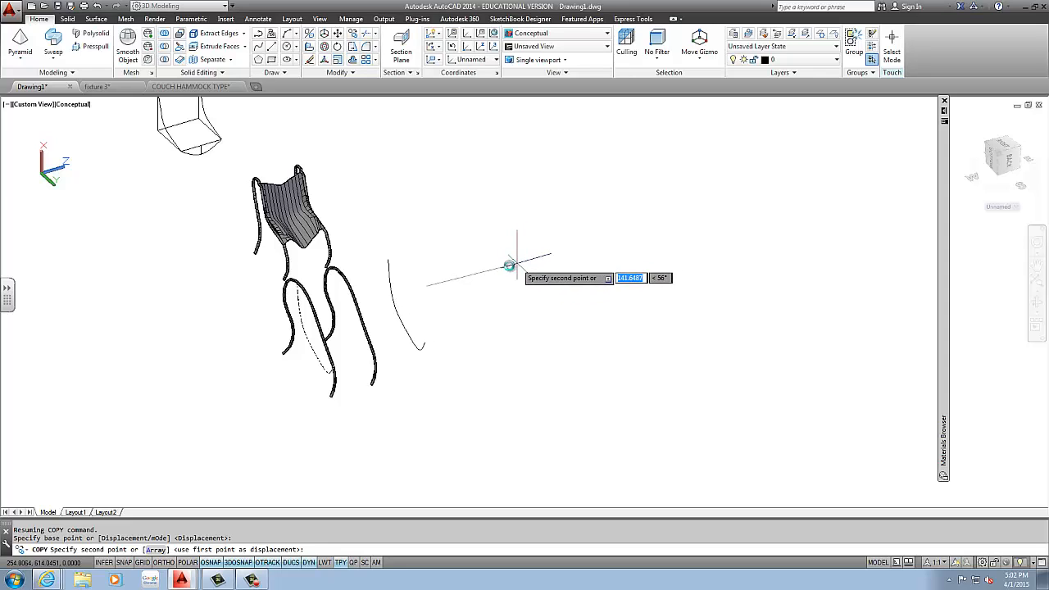
{"action": "key", "text": "F8"}
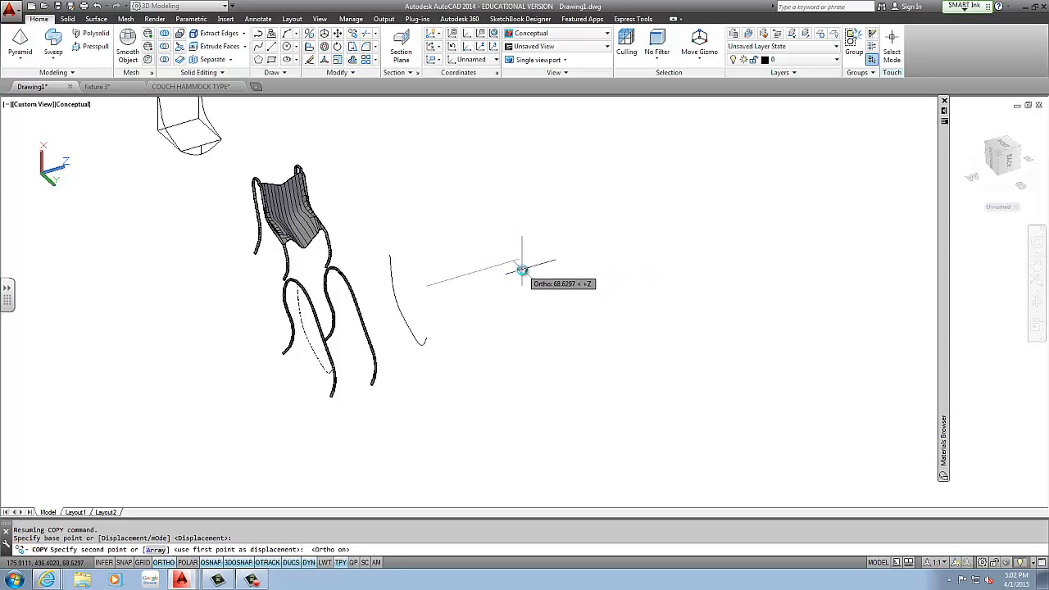
{"action": "type", "text": "30"}
{"action": "key", "text": "Return"}
{"action": "key", "text": "Escape"}
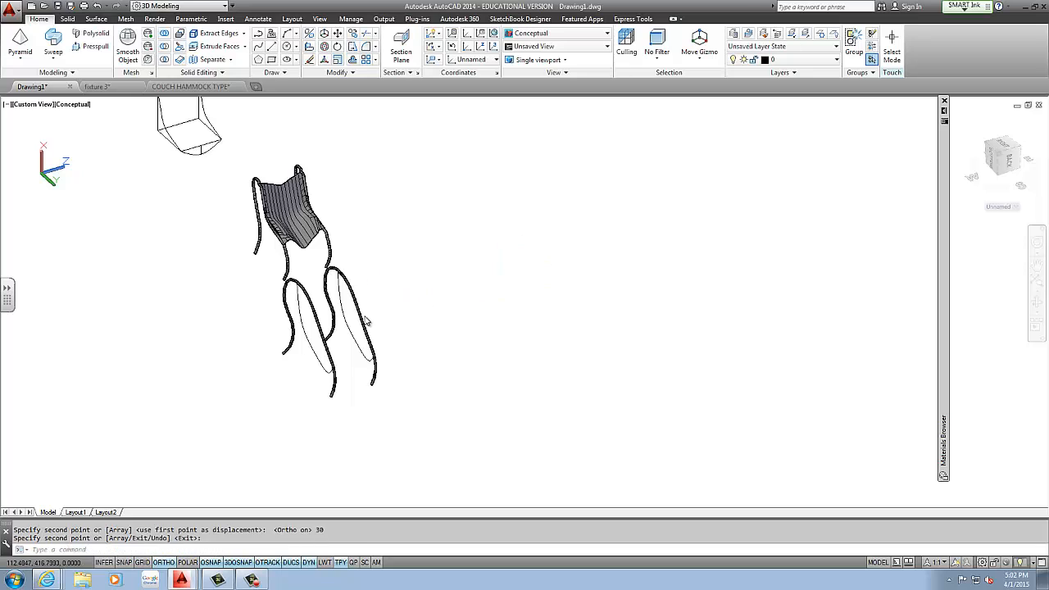
{"action": "middle_click_drag", "start_coordinate": [364, 317], "coordinate": [414, 287], "text": "shift"}
{"action": "scroll", "coordinate": [380, 262], "scroll_direction": "down", "scroll_amount": 4}
{"action": "scroll", "coordinate": [380, 264], "scroll_direction": "up", "scroll_amount": 5}
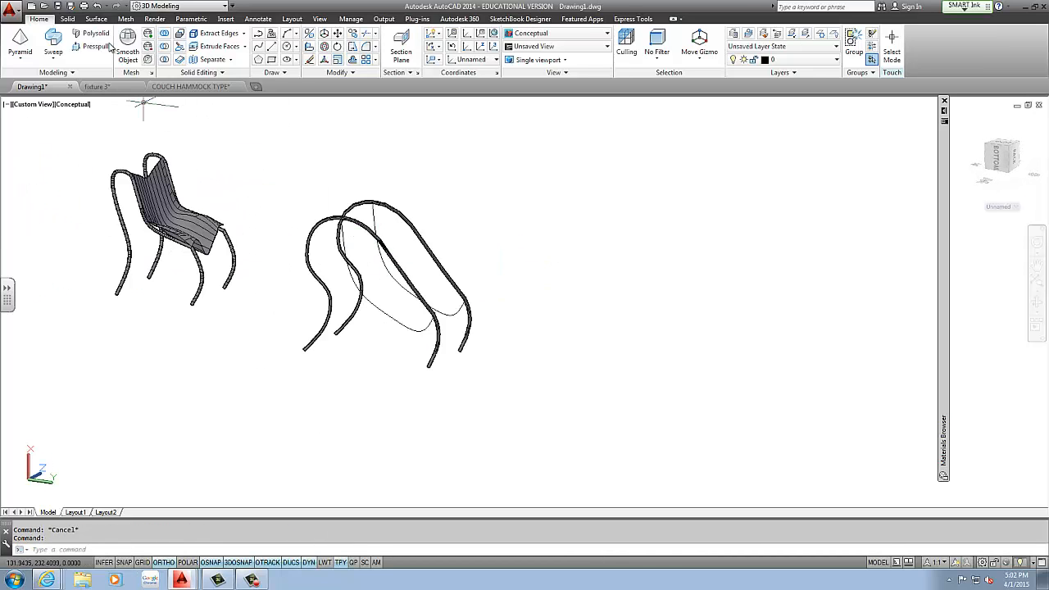
{"action": "left_click", "coordinate": [124, 19]}
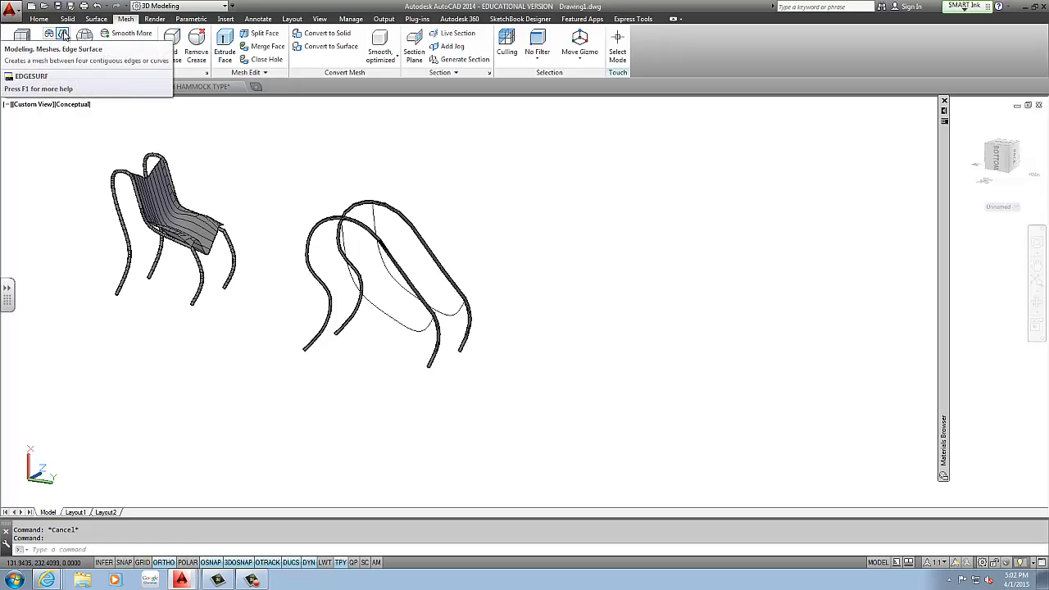
{"action": "left_click", "coordinate": [63, 34]}
{"action": "scroll", "coordinate": [342, 216], "scroll_direction": "up", "scroll_amount": 2}
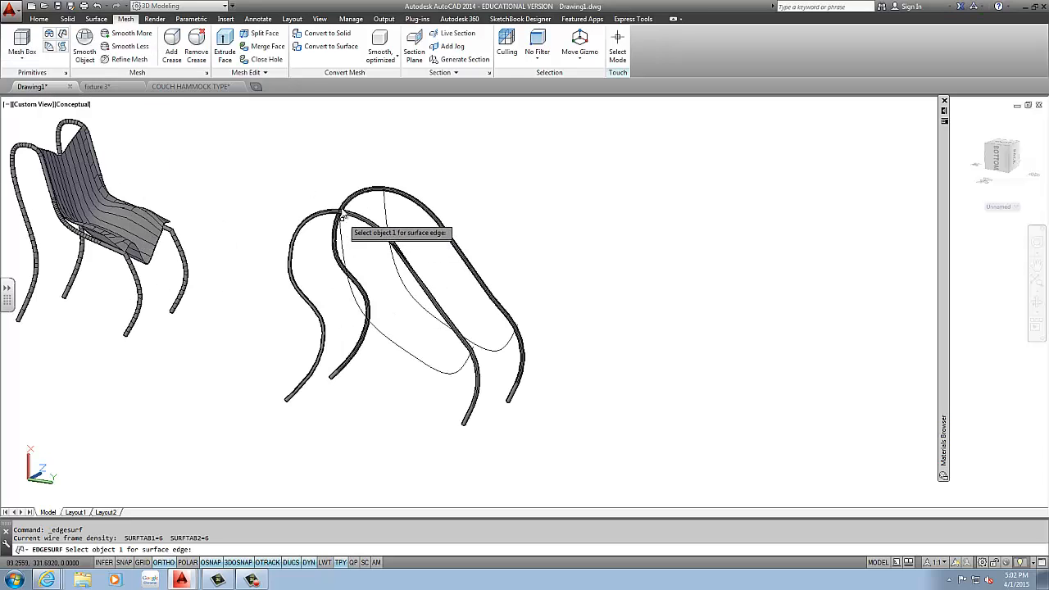
{"action": "key", "text": "Escape"}
Step: Copy the wireframe seat's curved top edge by its endpoint to the upper end of the far frame's seat profile spline
{"action": "middle_click_drag", "start_coordinate": [363, 199], "coordinate": [331, 208], "text": "shift"}
{"action": "scroll", "coordinate": [289, 190], "scroll_direction": "down", "scroll_amount": 4}
{"action": "scroll", "coordinate": [260, 144], "scroll_direction": "up", "scroll_amount": 5}
{"action": "left_click", "coordinate": [234, 174]}
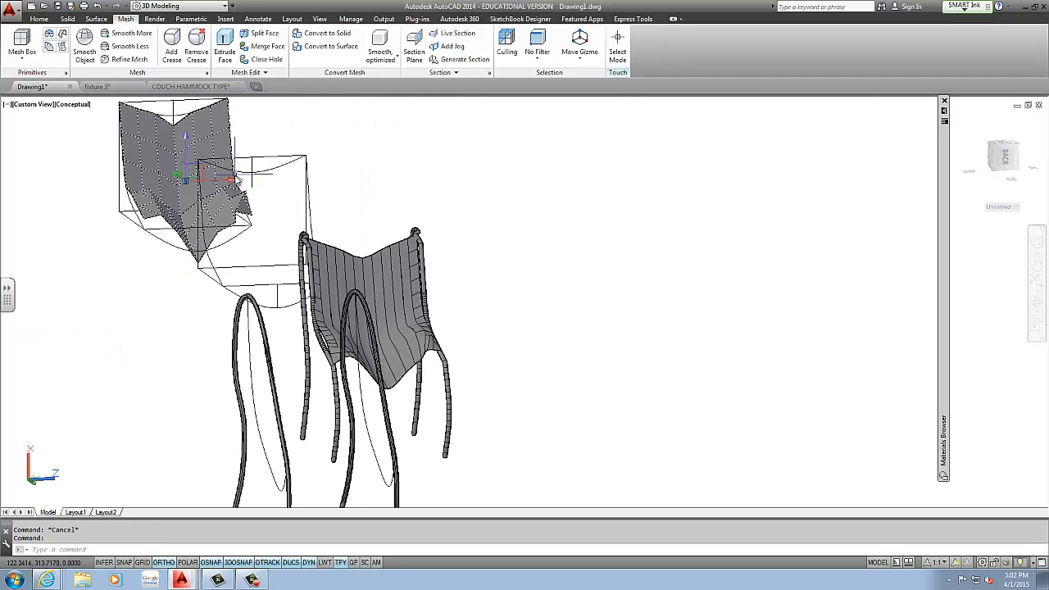
{"action": "key", "text": "Escape"}
{"action": "left_click", "coordinate": [270, 176]}
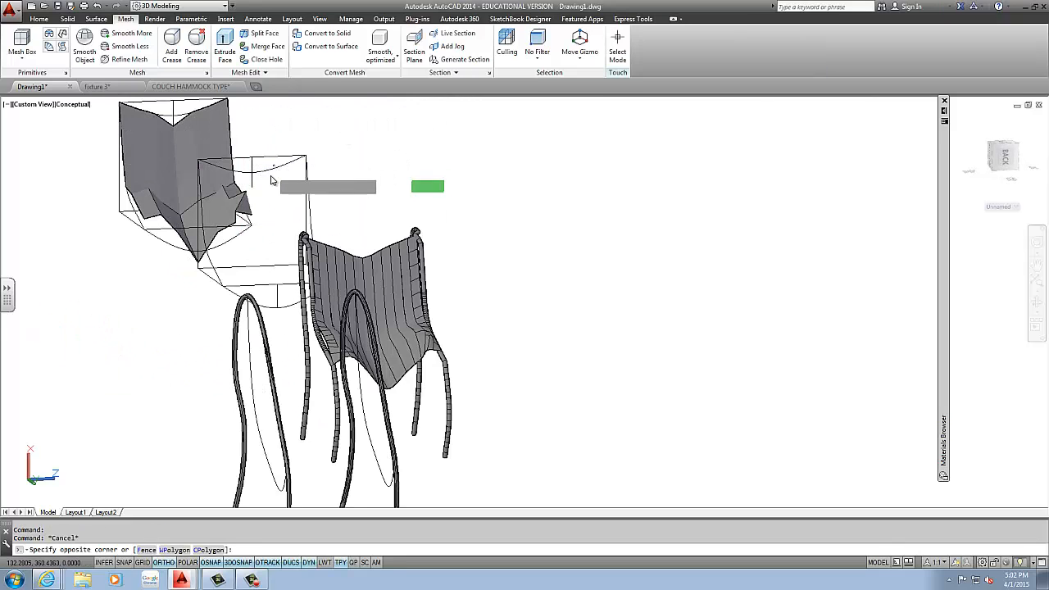
{"action": "left_click", "coordinate": [41, 20]}
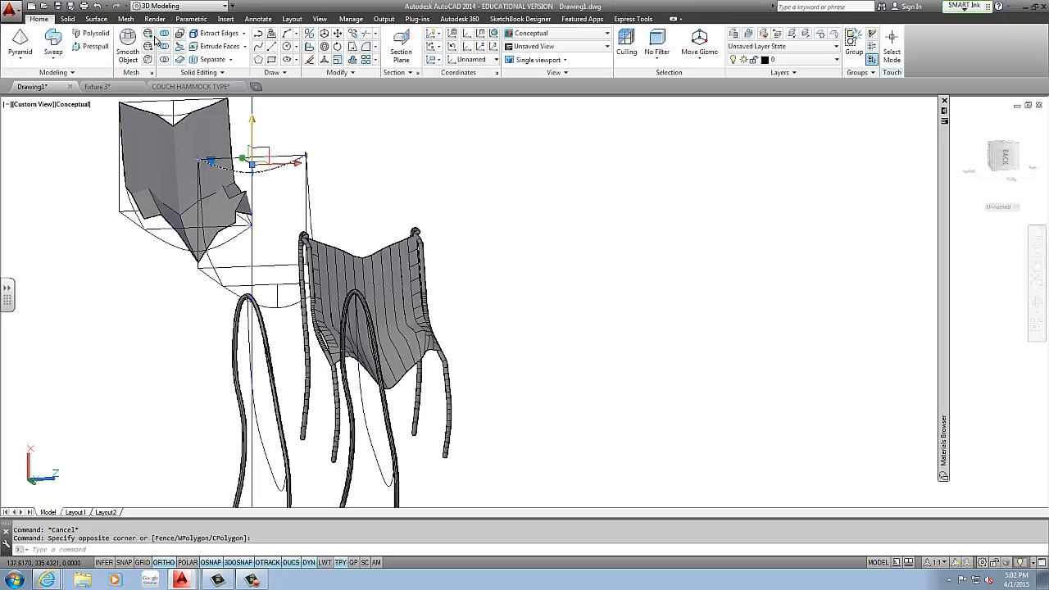
{"action": "left_click", "coordinate": [353, 34]}
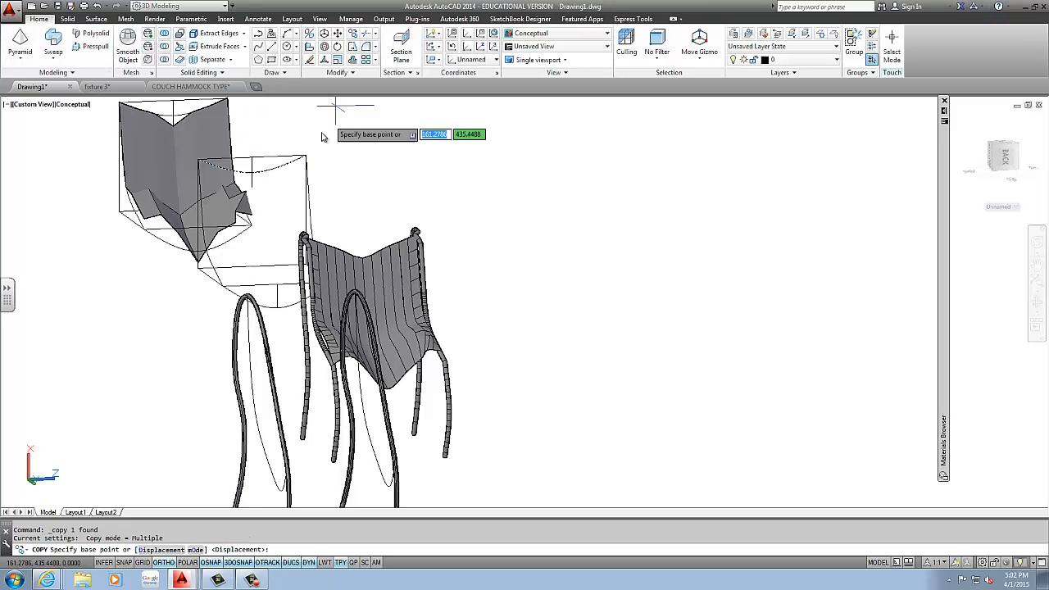
{"action": "left_click", "coordinate": [306, 155]}
{"action": "middle_click_drag", "start_coordinate": [356, 307], "coordinate": [487, 234]}
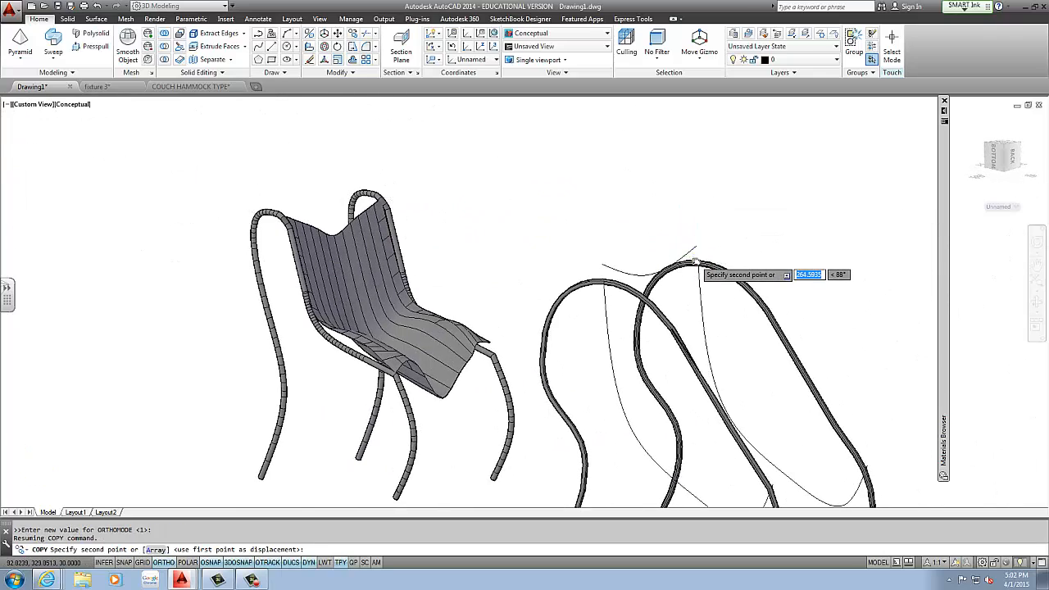
{"action": "scroll", "coordinate": [696, 262], "scroll_direction": "up", "scroll_amount": 3}
{"action": "left_click", "coordinate": [703, 277]}
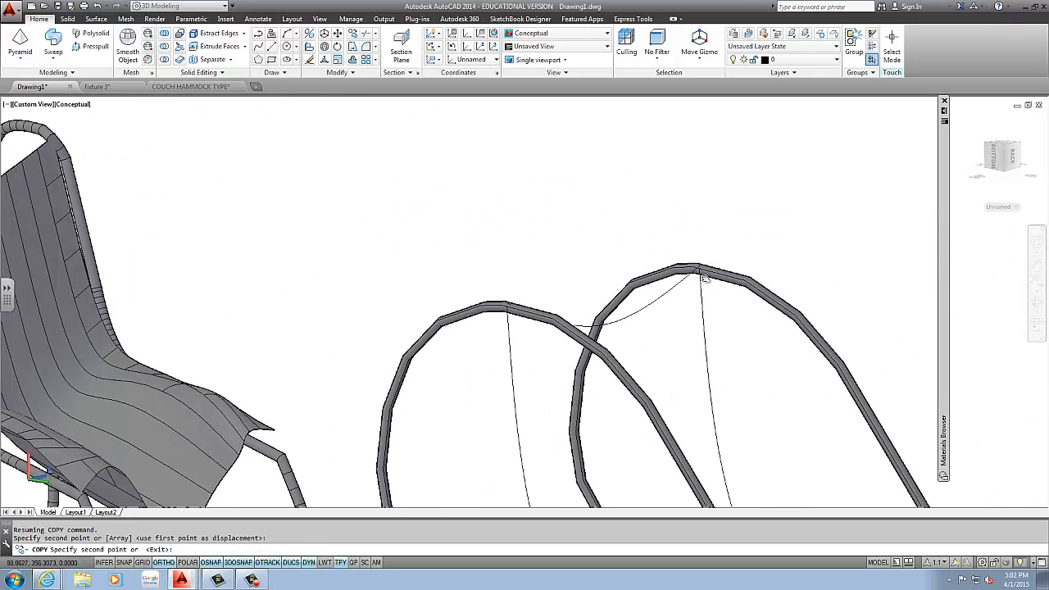
{"action": "key", "text": "Escape"}
Step: Stretch both ends of the copied top curve onto the upper endpoints of the two seat profile splines
{"action": "scroll", "coordinate": [495, 283], "scroll_direction": "up", "scroll_amount": 5}
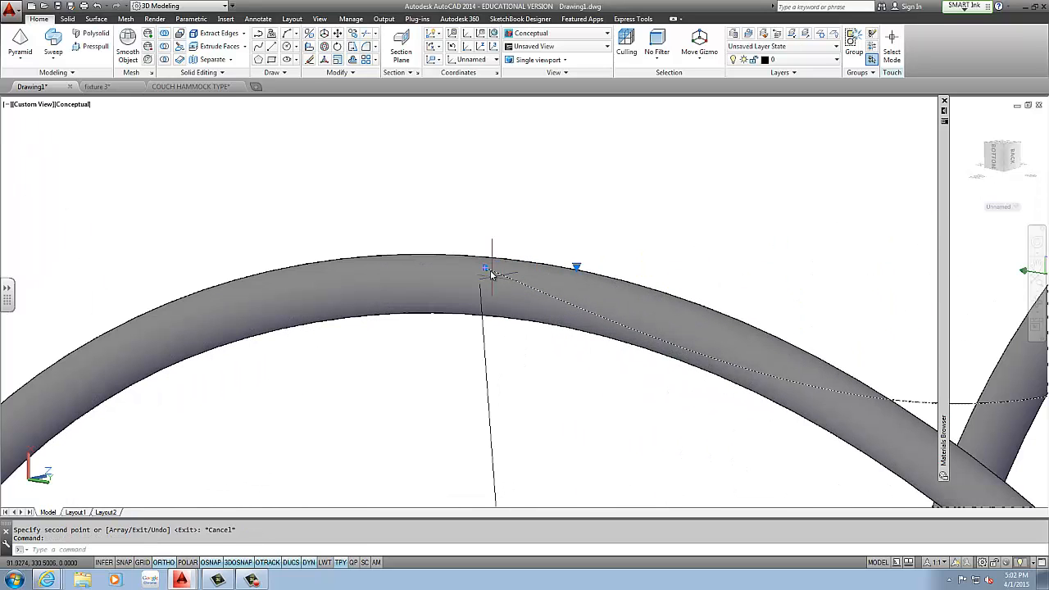
{"action": "left_click", "coordinate": [485, 268]}
{"action": "left_click", "coordinate": [481, 287]}
{"action": "key", "text": "Escape"}
{"action": "left_click", "coordinate": [482, 336]}
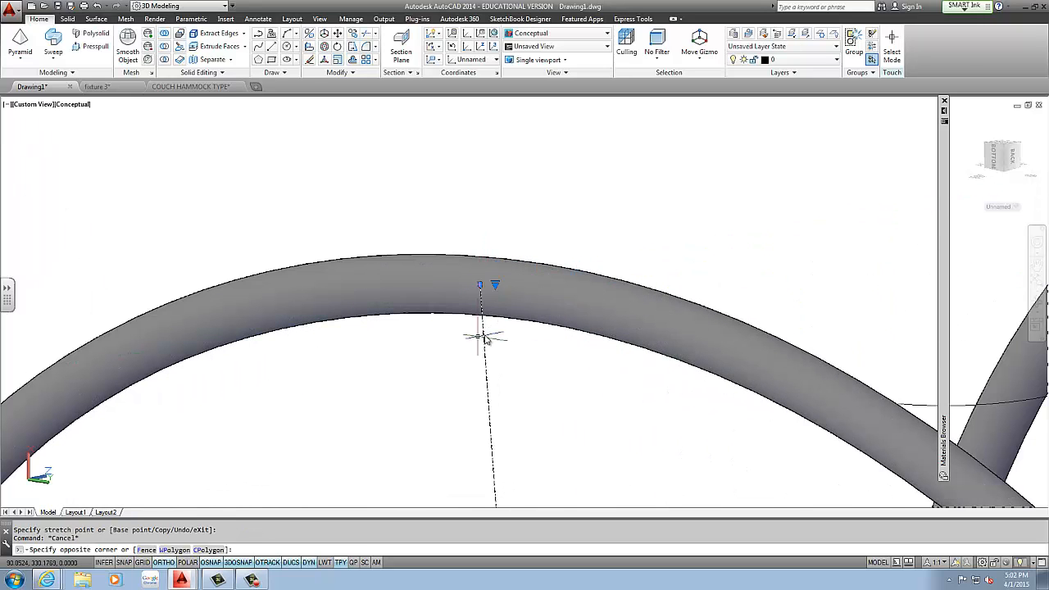
{"action": "scroll", "coordinate": [482, 336], "scroll_direction": "down", "scroll_amount": 5}
{"action": "middle_click_drag", "start_coordinate": [478, 336], "coordinate": [349, 336]}
{"action": "key", "text": "Escape"}
{"action": "left_click", "coordinate": [728, 282]}
{"action": "left_click", "coordinate": [805, 220]}
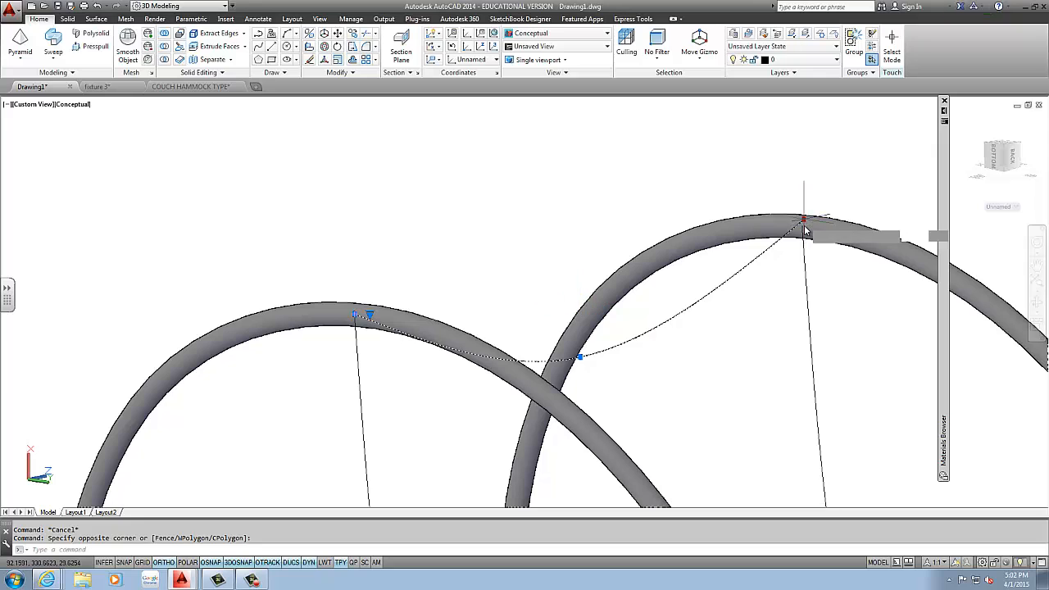
{"action": "left_click", "coordinate": [801, 226]}
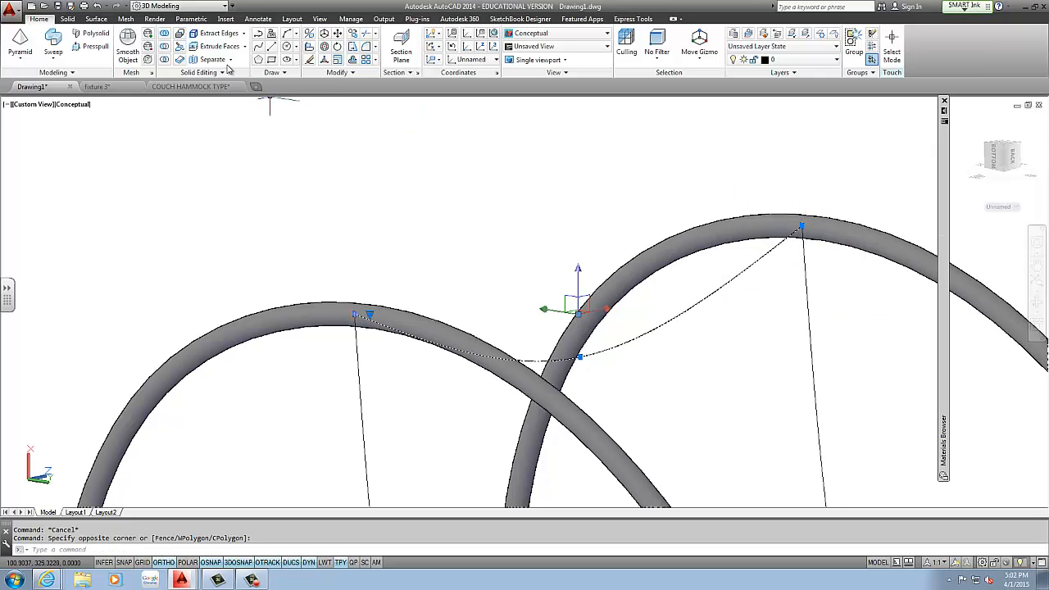
Step: Copy the top curve from its far endpoint to the front bend of the far frame as the seat's front edge
{"action": "left_click", "coordinate": [354, 33]}
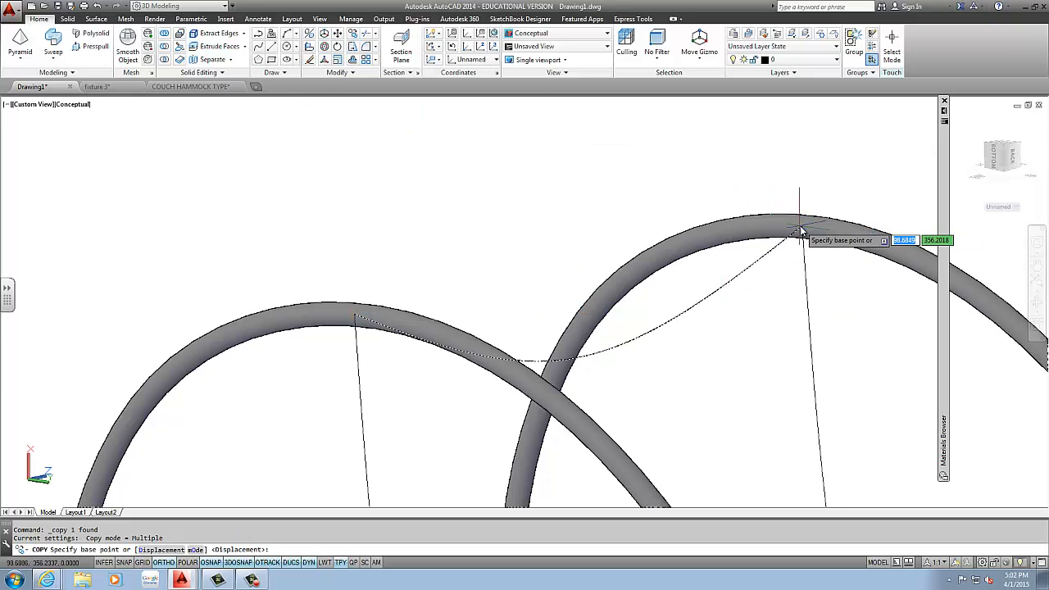
{"action": "left_click", "coordinate": [801, 227]}
{"action": "scroll", "coordinate": [802, 229], "scroll_direction": "down", "scroll_amount": 4}
{"action": "scroll", "coordinate": [722, 328], "scroll_direction": "up", "scroll_amount": 6}
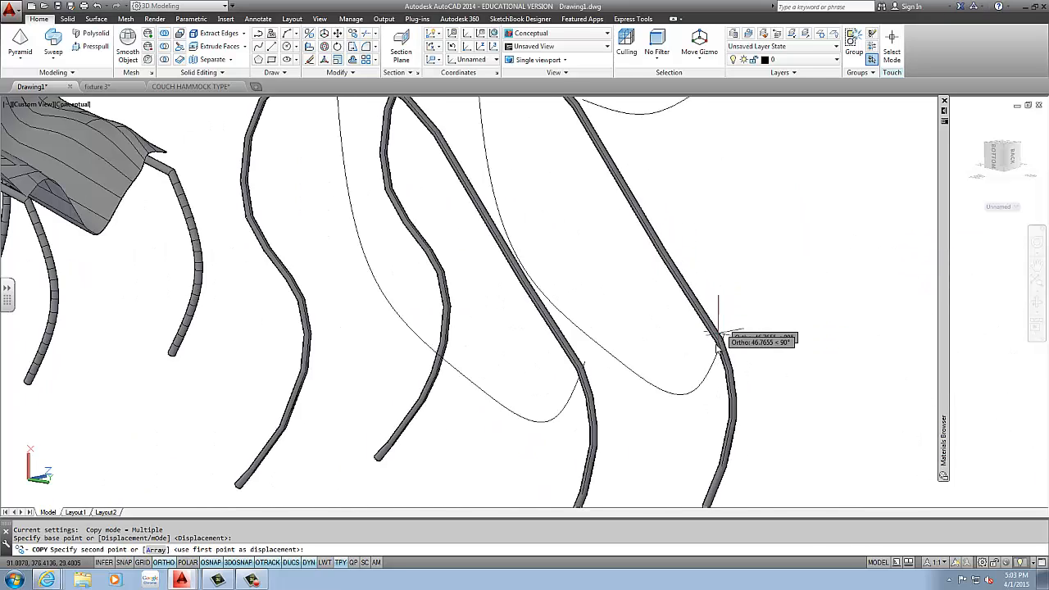
{"action": "left_click", "coordinate": [732, 331]}
{"action": "key", "text": "Escape"}
{"action": "scroll", "coordinate": [492, 351], "scroll_direction": "up", "scroll_amount": 3}
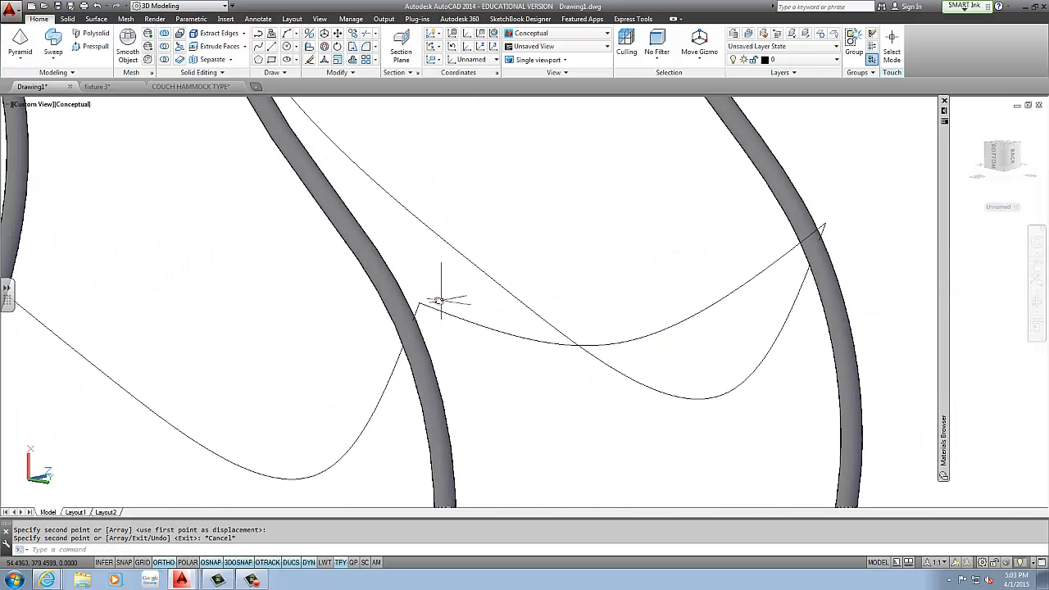
Step: Stretch both shared endpoints of the seat's front edge curve and profile splines into the tubes at the frames' front bends
{"action": "left_click", "coordinate": [418, 314]}
{"action": "left_click", "coordinate": [419, 304]}
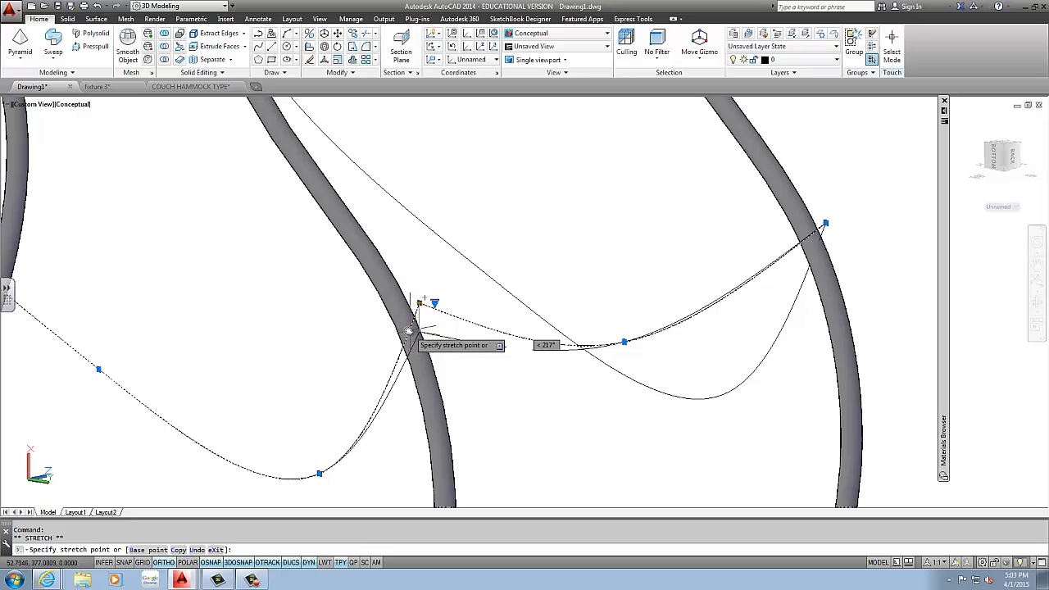
{"action": "left_click", "coordinate": [408, 327]}
{"action": "left_click", "coordinate": [829, 217]}
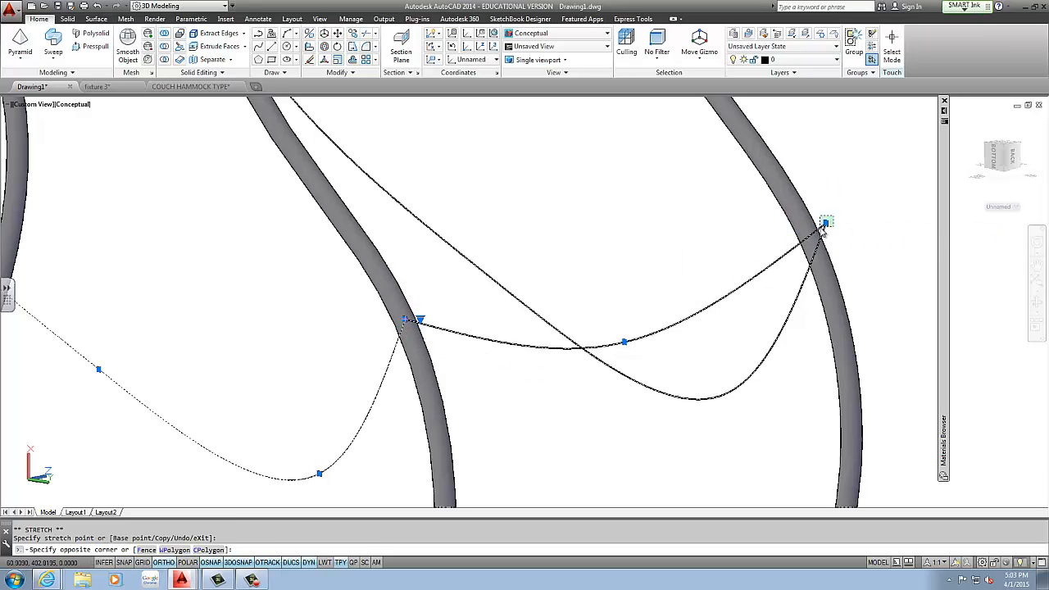
{"action": "left_click", "coordinate": [823, 226]}
{"action": "left_click", "coordinate": [826, 223]}
{"action": "left_click", "coordinate": [814, 247]}
{"action": "key", "text": "Escape"}
{"action": "key", "text": "Escape"}
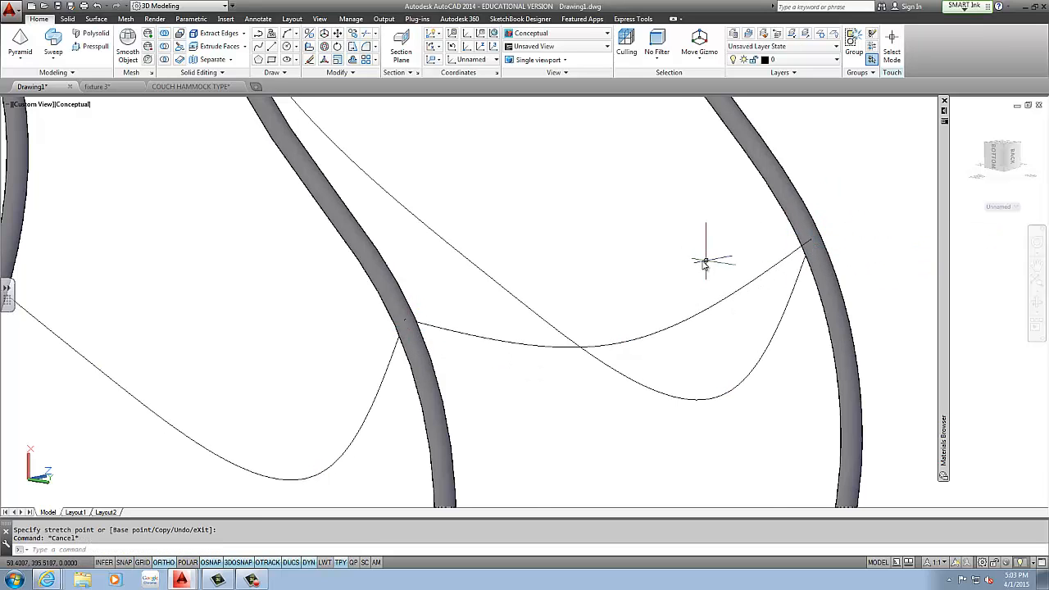
Step: Create an edge surface mesh from the four seat boundary curves between the two new frames
{"action": "scroll", "coordinate": [701, 256], "scroll_direction": "down", "scroll_amount": 6}
{"action": "middle_click_drag", "start_coordinate": [643, 244], "coordinate": [571, 361], "text": "shift"}
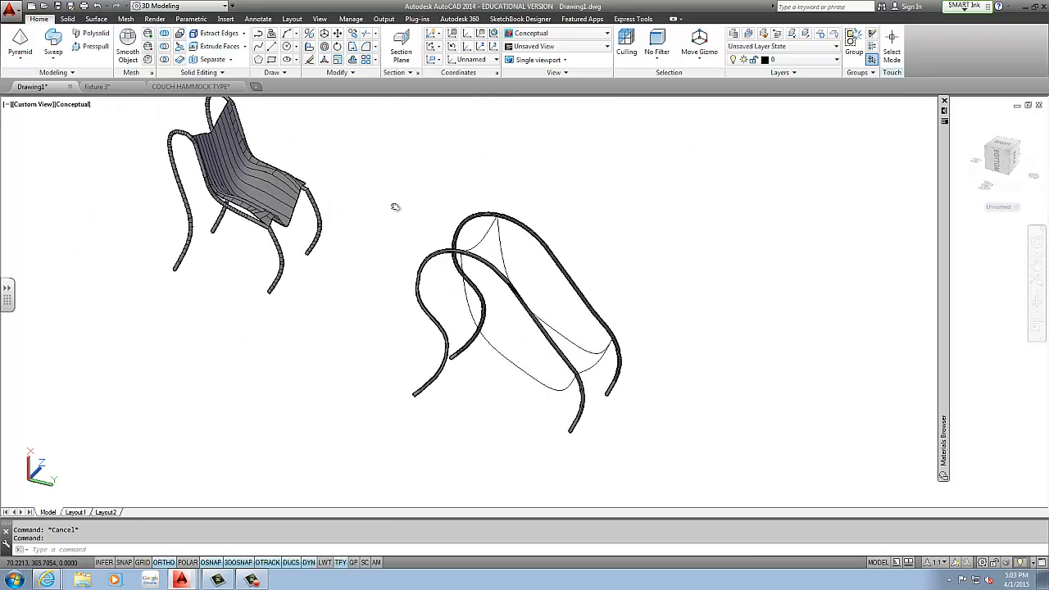
{"action": "left_click", "coordinate": [125, 19]}
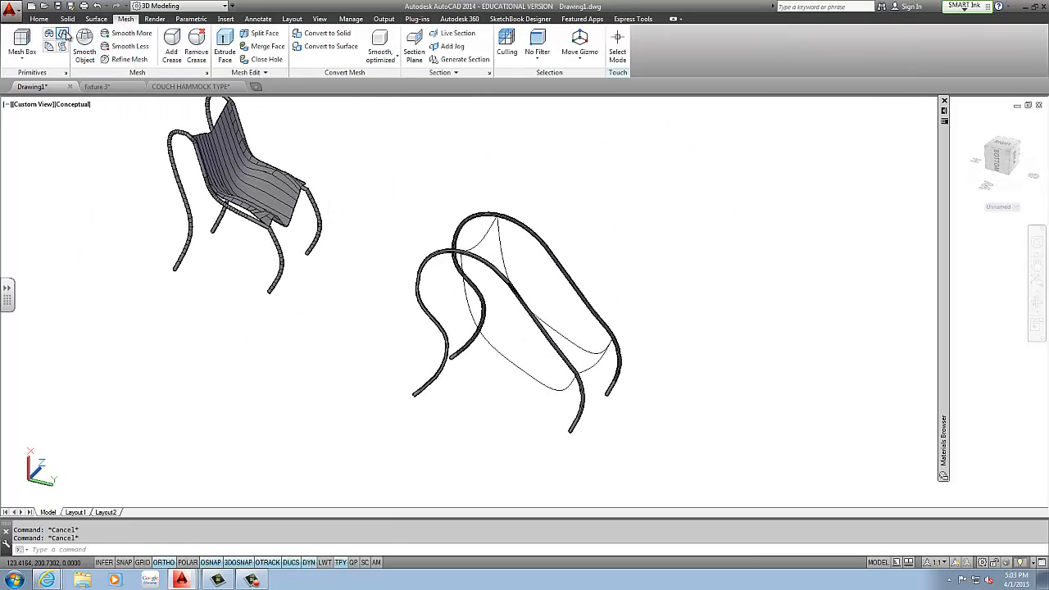
{"action": "left_click", "coordinate": [545, 299]}
{"action": "left_click", "coordinate": [498, 240]}
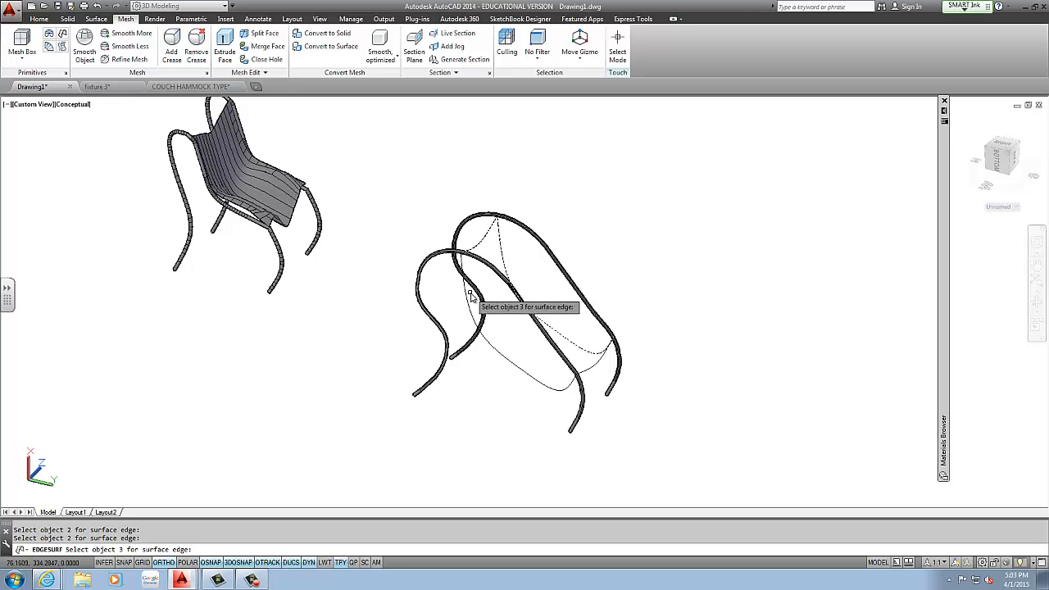
{"action": "left_click", "coordinate": [602, 360]}
{"action": "key", "text": "Return"}
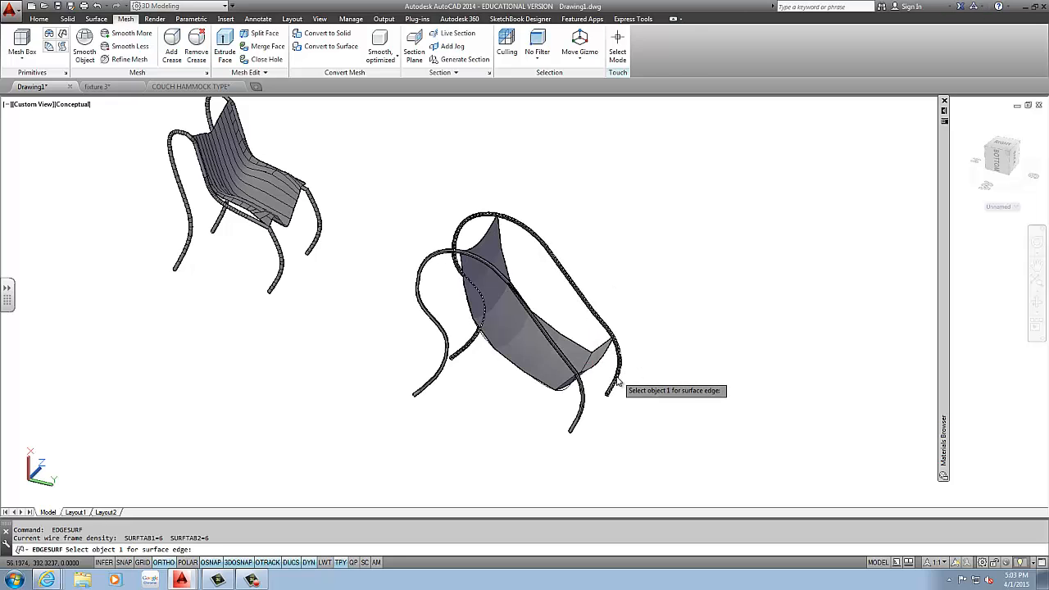
{"action": "key", "text": "Escape"}
Step: Try stretching the seat mesh's side edges upward along the Z axis, and undo the edit
{"action": "middle_click_drag", "start_coordinate": [484, 349], "coordinate": [527, 311], "text": "shift"}
{"action": "scroll", "coordinate": [526, 312], "scroll_direction": "up", "scroll_amount": 5}
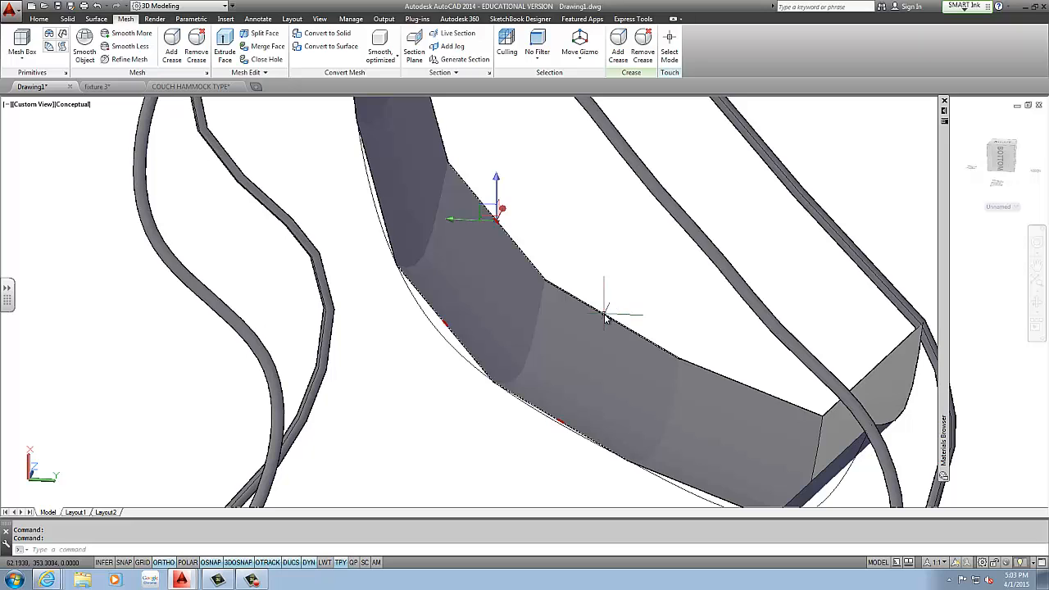
{"action": "scroll", "coordinate": [618, 317], "scroll_direction": "down", "scroll_amount": 5}
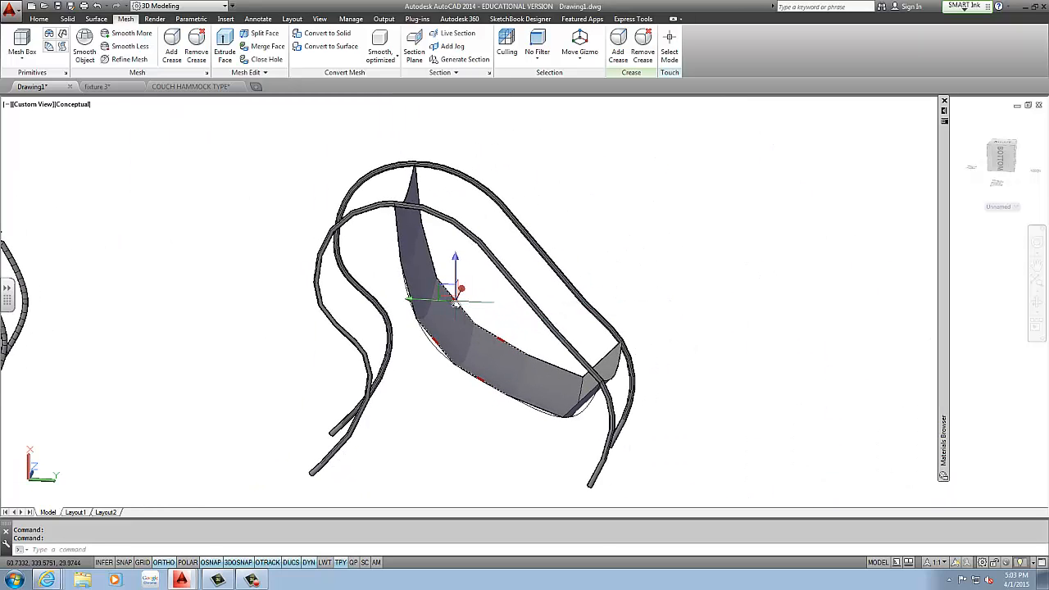
{"action": "left_click", "coordinate": [455, 302]}
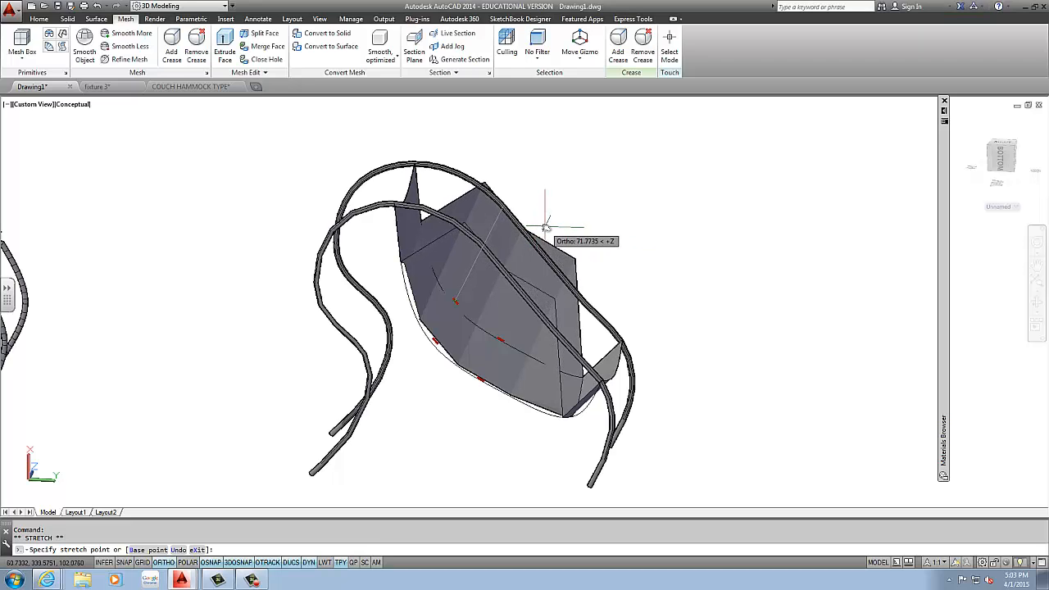
{"action": "key", "text": "Escape"}
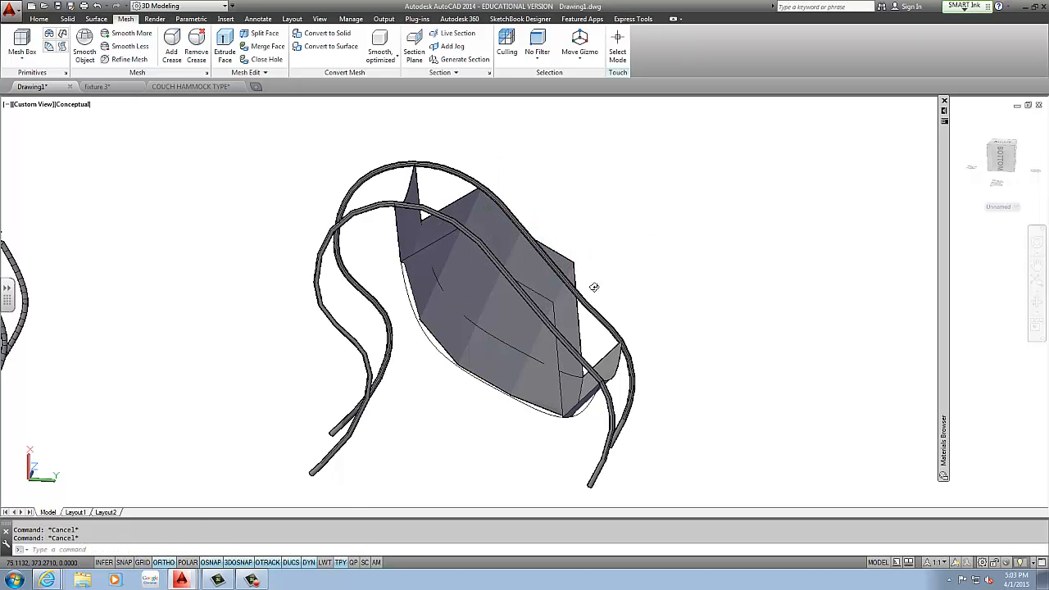
{"action": "middle_click_drag", "start_coordinate": [593, 288], "coordinate": [530, 292], "text": "shift"}
{"action": "key", "text": "ctrl+z"}
{"action": "key", "text": "ctrl+z"}
{"action": "key", "text": "ctrl+z"}
{"action": "key", "text": "ctrl+z"}
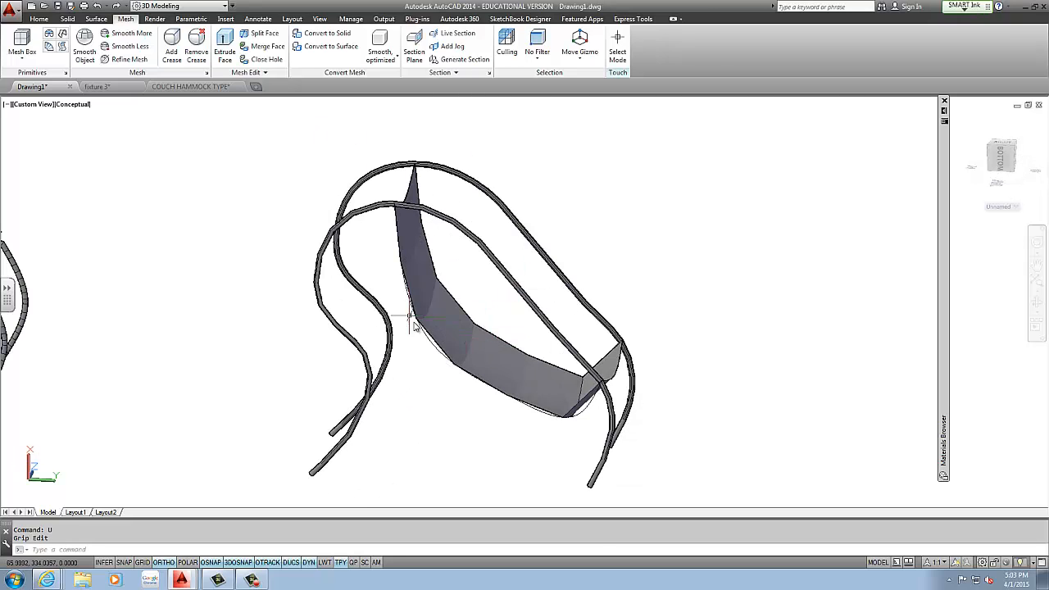
Step: Select the middle edge segments on both sides of the seat mesh and stretch them upward about 26 units
{"action": "left_click", "coordinate": [434, 337], "text": "ctrl"}
{"action": "middle_click_drag", "start_coordinate": [492, 375], "coordinate": [367, 328], "text": "shift"}
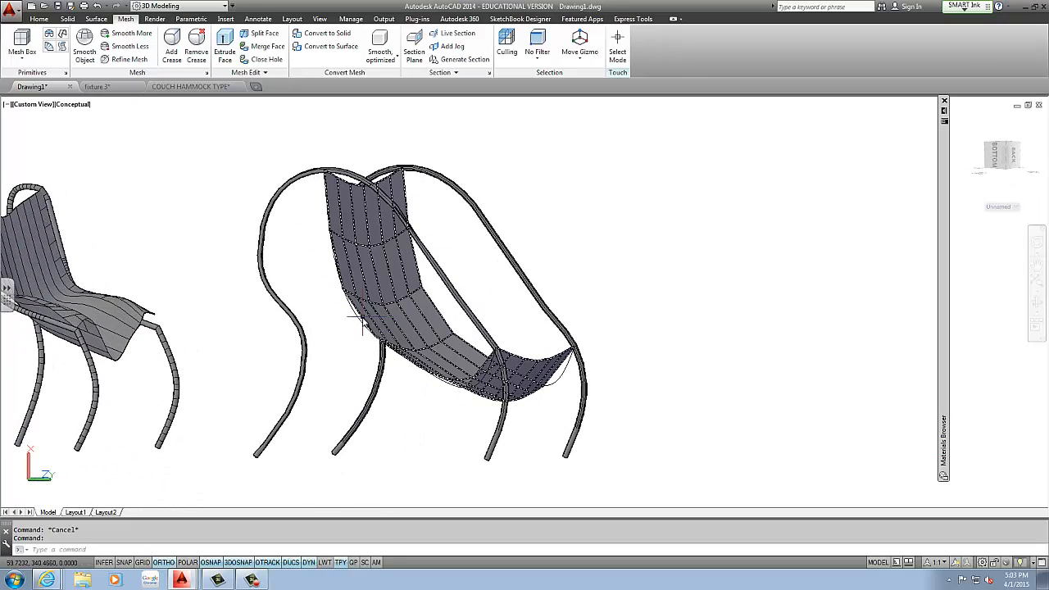
{"action": "left_click", "coordinate": [395, 351], "text": "ctrl"}
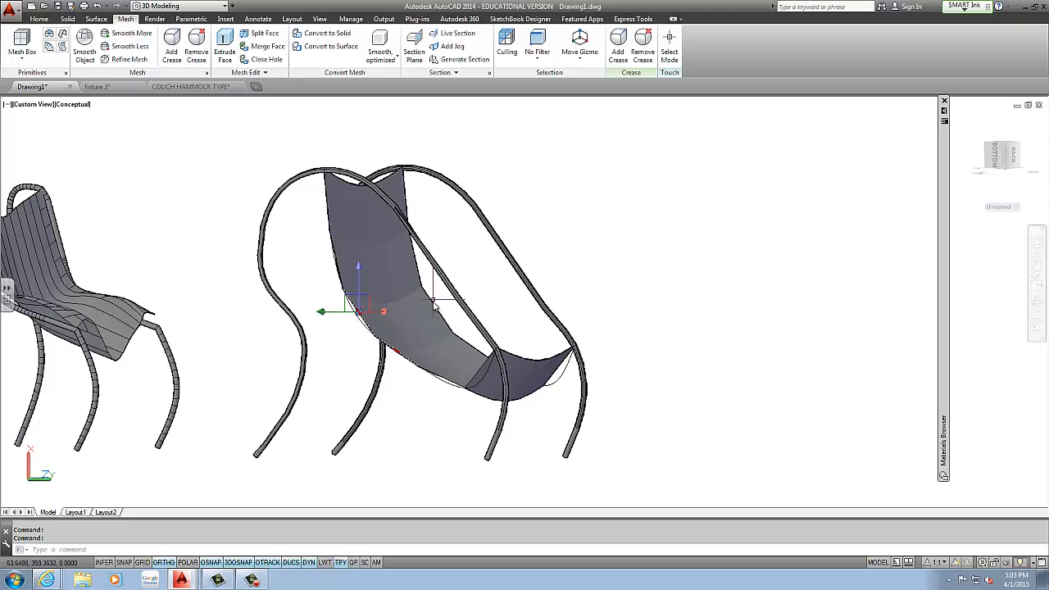
{"action": "left_click", "coordinate": [367, 303]}
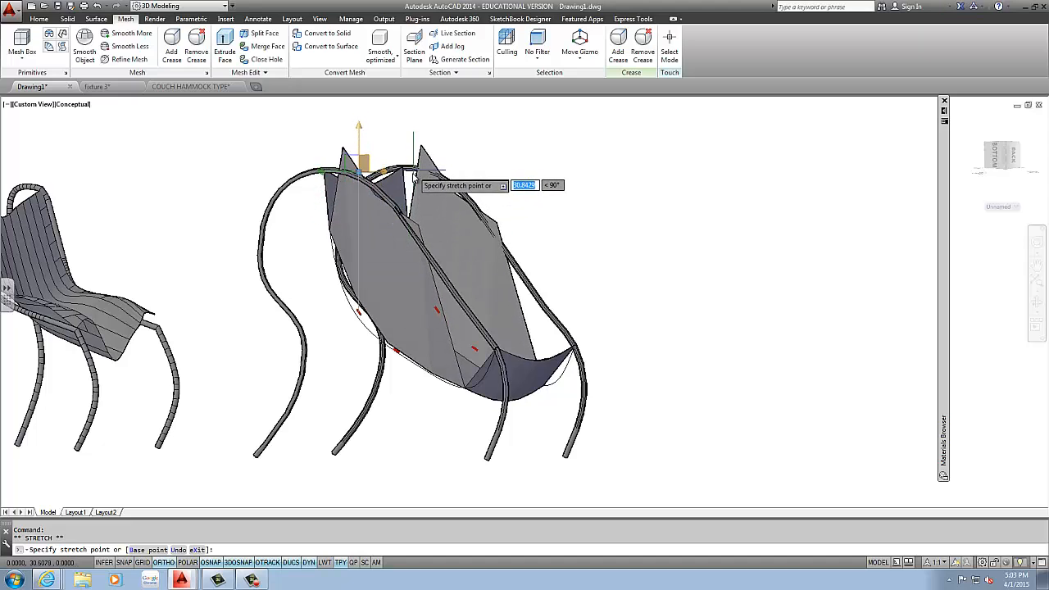
{"action": "left_click", "coordinate": [410, 197]}
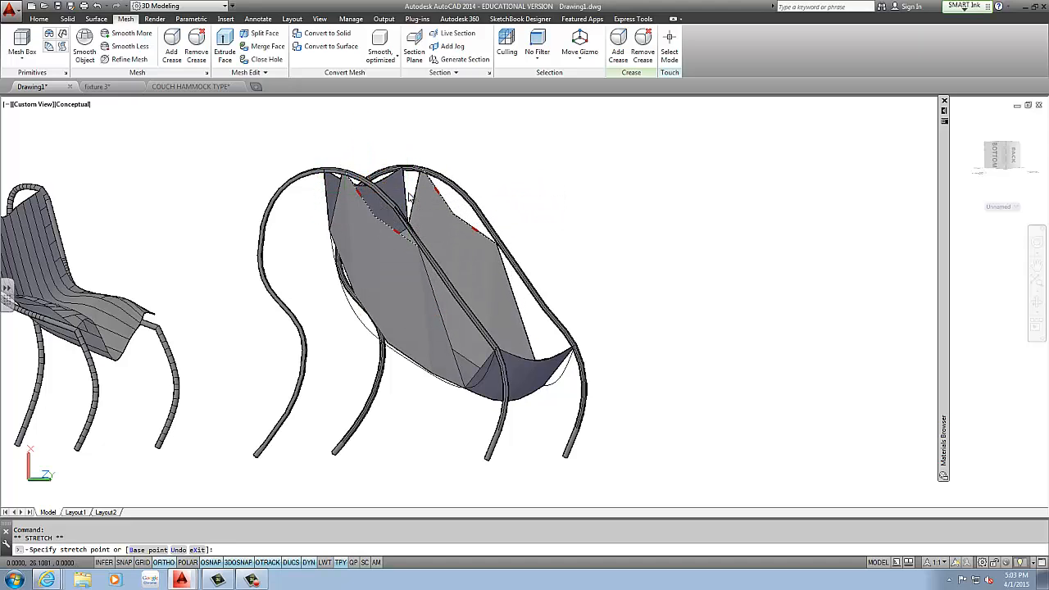
Step: Lower the raised side edges of the seat mesh slightly and shift them about 8 units along Y toward the backrest
{"action": "middle_click_drag", "start_coordinate": [455, 214], "coordinate": [344, 232], "text": "shift"}
{"action": "left_click", "coordinate": [337, 226]}
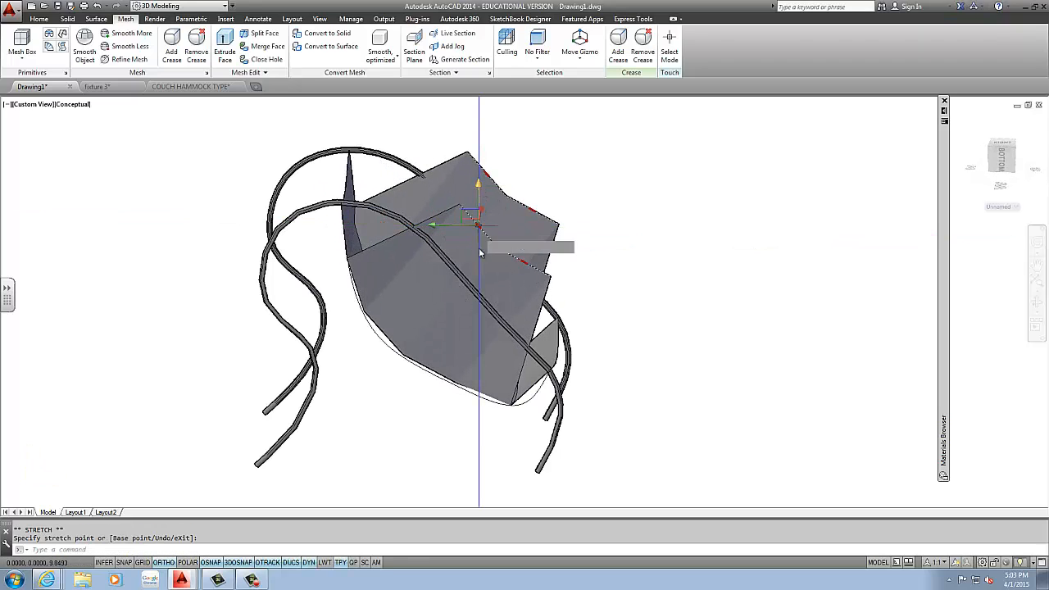
{"action": "left_click", "coordinate": [480, 258]}
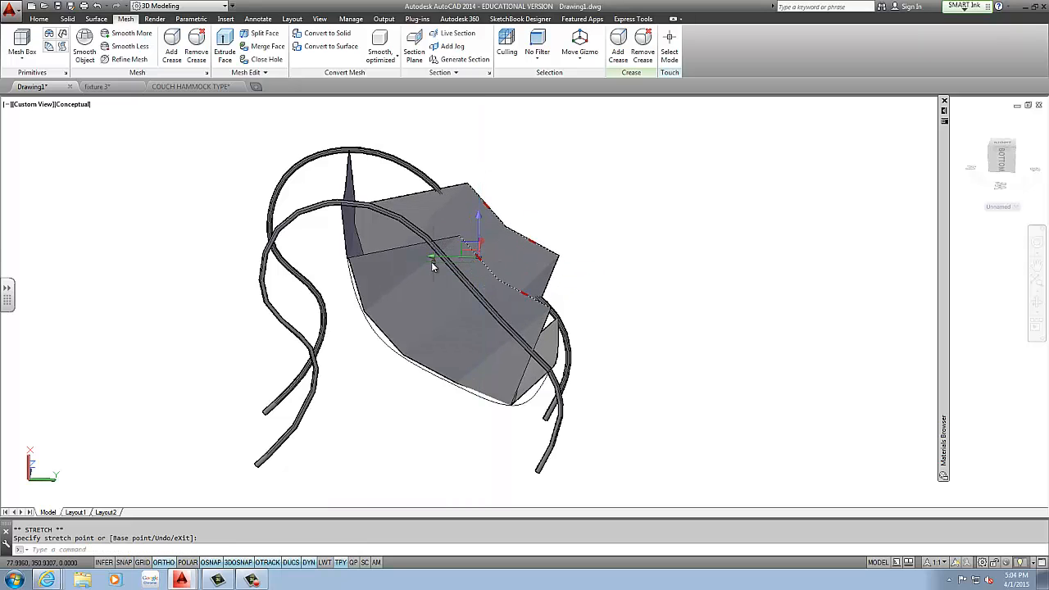
{"action": "left_click", "coordinate": [478, 254]}
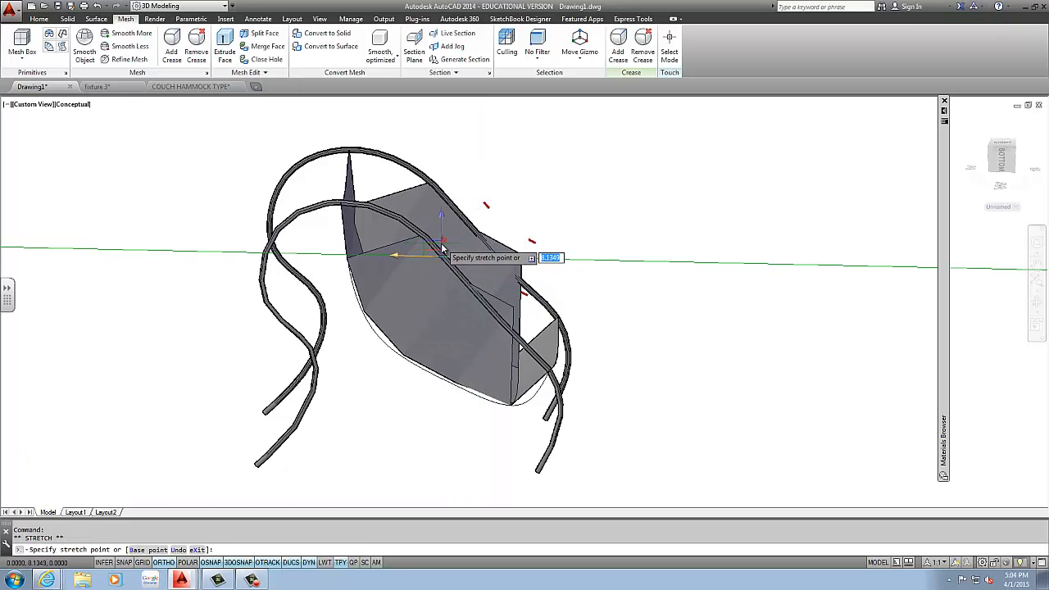
{"action": "key", "text": "Escape"}
{"action": "key", "text": "Escape"}
Step: Lower the front corner vertices of both raised seat sides vertically to the level of the frame tubes
{"action": "scroll", "coordinate": [508, 316], "scroll_direction": "up", "scroll_amount": 5}
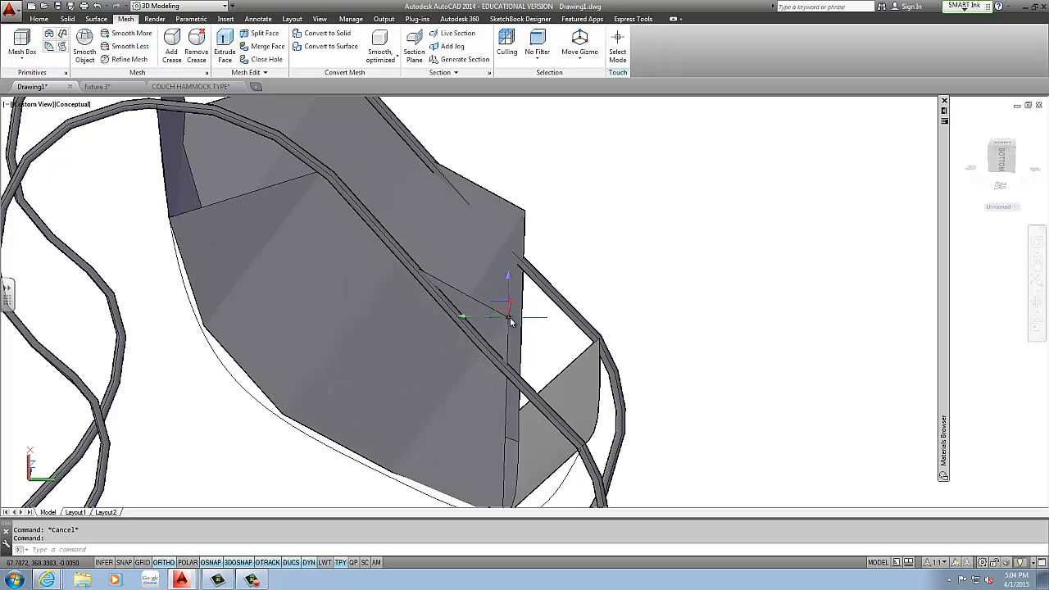
{"action": "left_click", "coordinate": [509, 319]}
{"action": "left_click", "coordinate": [528, 214]}
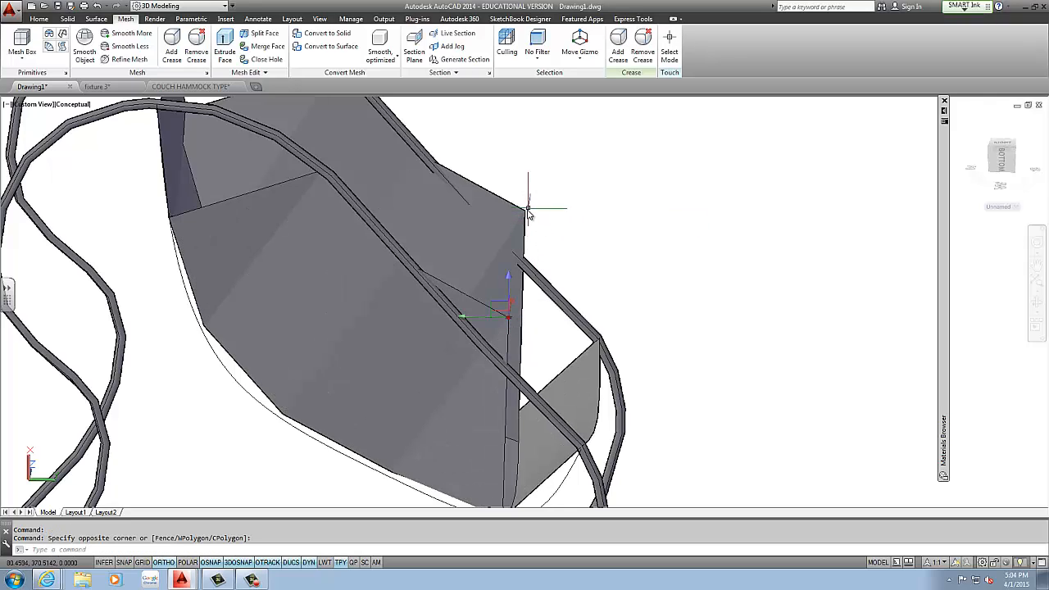
{"action": "left_click", "coordinate": [509, 322]}
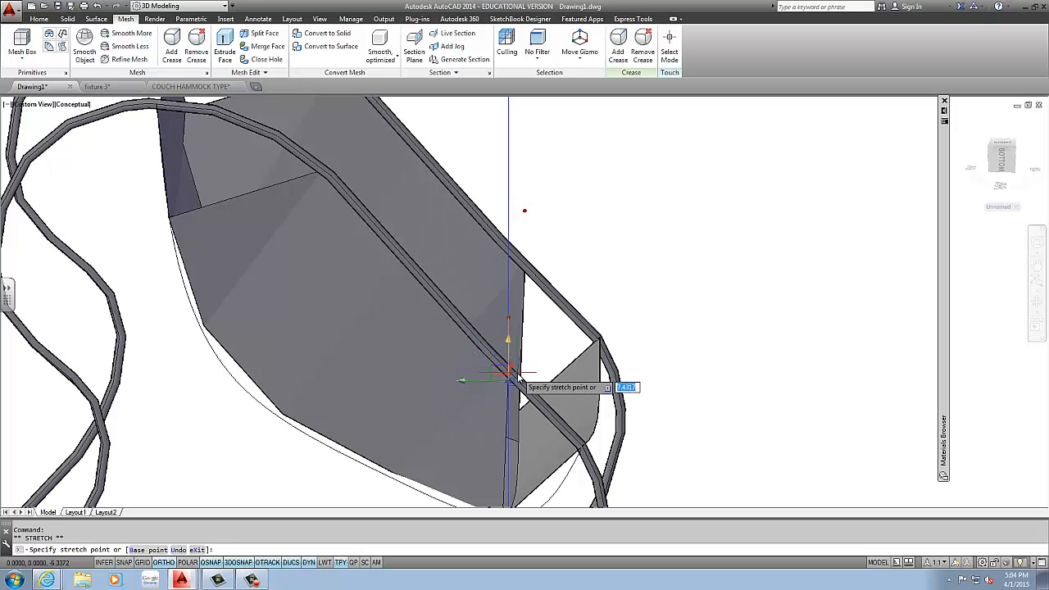
{"action": "scroll", "coordinate": [510, 377], "scroll_direction": "down", "scroll_amount": 2}
{"action": "key", "text": "Escape"}
{"action": "key", "text": "Escape"}
{"action": "scroll", "coordinate": [507, 356], "scroll_direction": "down", "scroll_amount": 5}
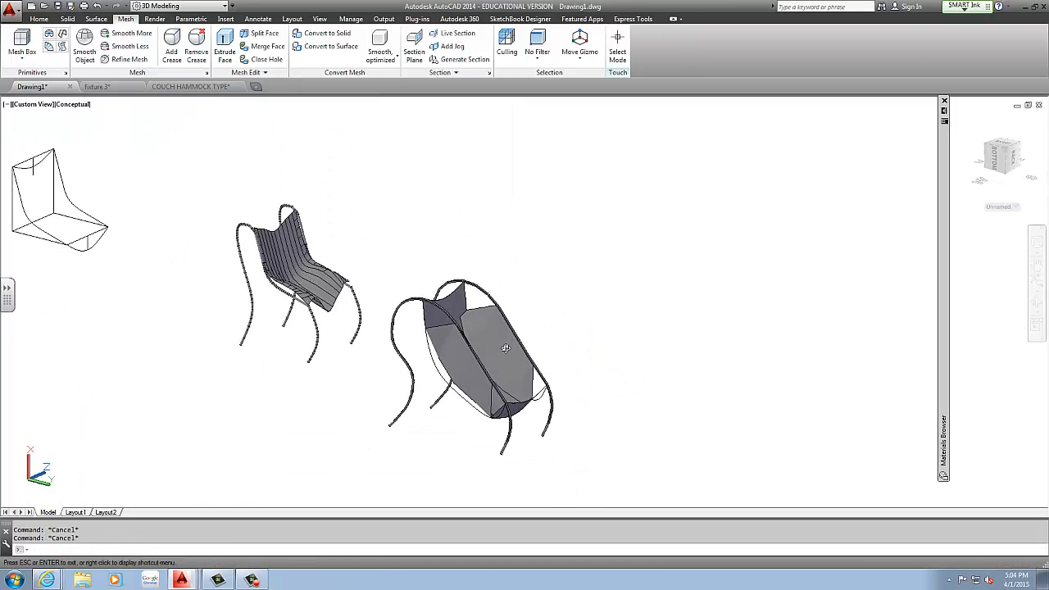
Step: Increase the smoothness of the second chair's seat mesh by one level
{"action": "mouse_move", "coordinate": [506, 349]}
{"action": "middle_mouse_down", "text": "shift"}
{"action": "mouse_move", "coordinate": [478, 359]}
{"action": "mouse_move", "coordinate": [402, 336]}
{"action": "mouse_move", "coordinate": [494, 355]}
{"action": "mouse_move", "coordinate": [512, 335]}
{"action": "middle_mouse_up", "text": "shift"}
{"action": "left_click", "coordinate": [512, 334]}
{"action": "left_click", "coordinate": [130, 35]}
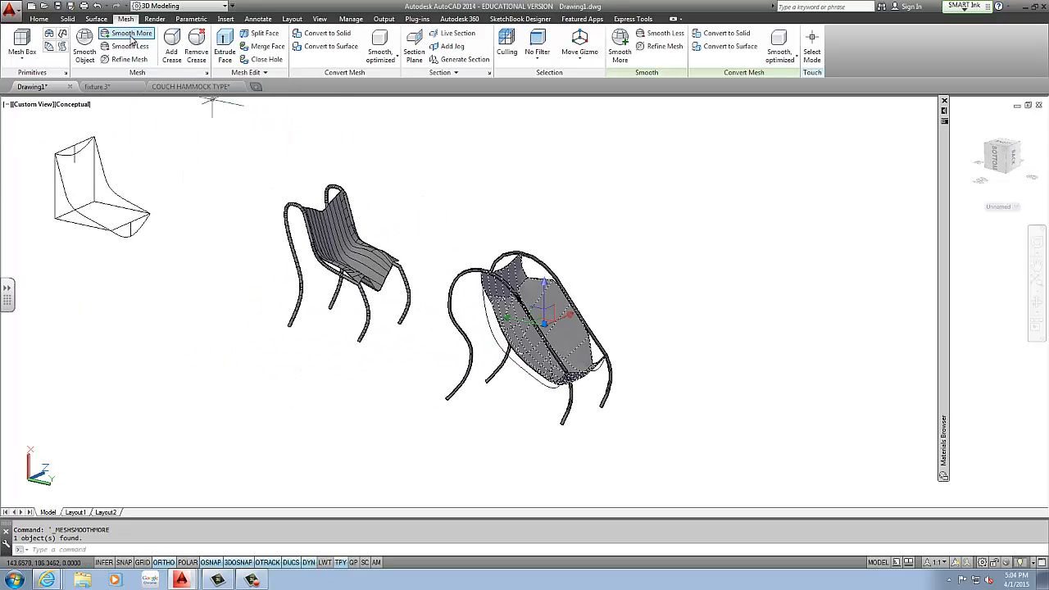
{"action": "key", "text": "Escape"}
{"action": "middle_click_drag", "start_coordinate": [647, 344], "coordinate": [514, 371], "text": "shift"}
{"action": "scroll", "coordinate": [514, 371], "scroll_direction": "up", "scroll_amount": 4}
{"action": "left_click", "coordinate": [350, 310]}
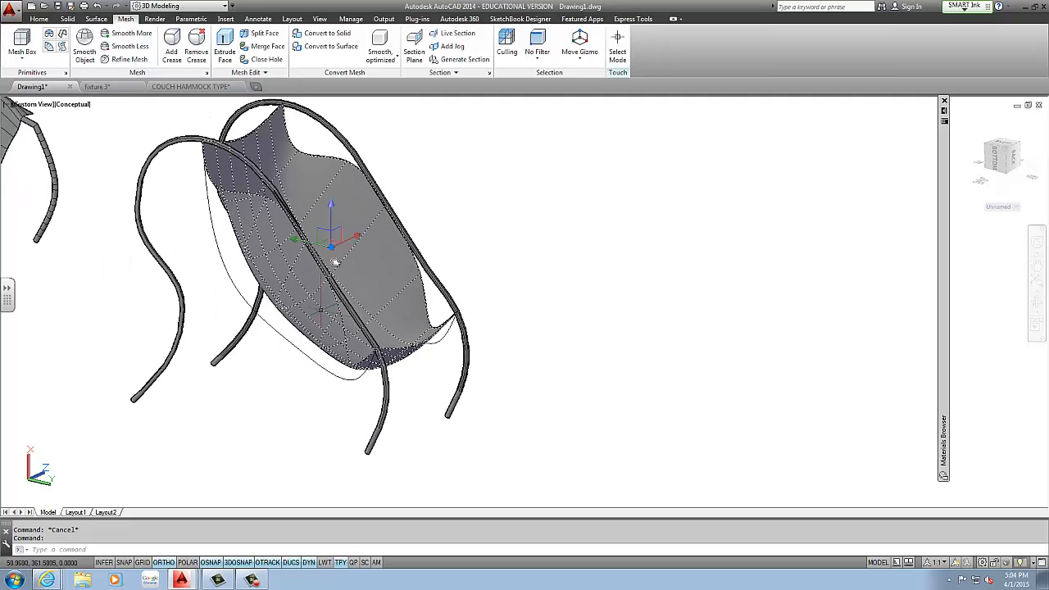
{"action": "left_click", "coordinate": [350, 310]}
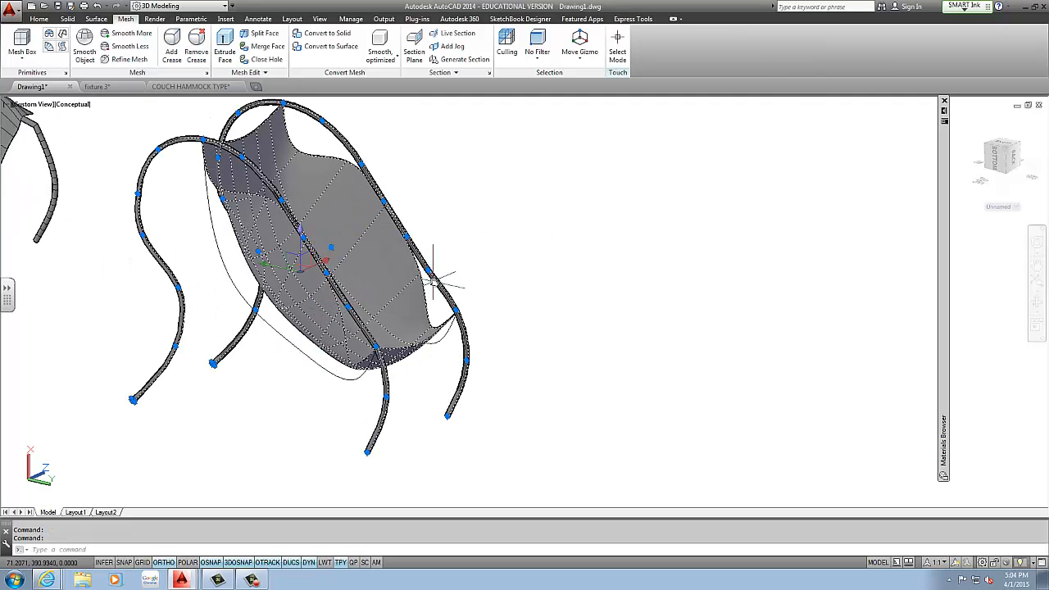
{"action": "key", "text": "Escape"}
{"action": "key", "text": "Escape"}
{"action": "scroll", "coordinate": [203, 341], "scroll_direction": "up", "scroll_amount": 4}
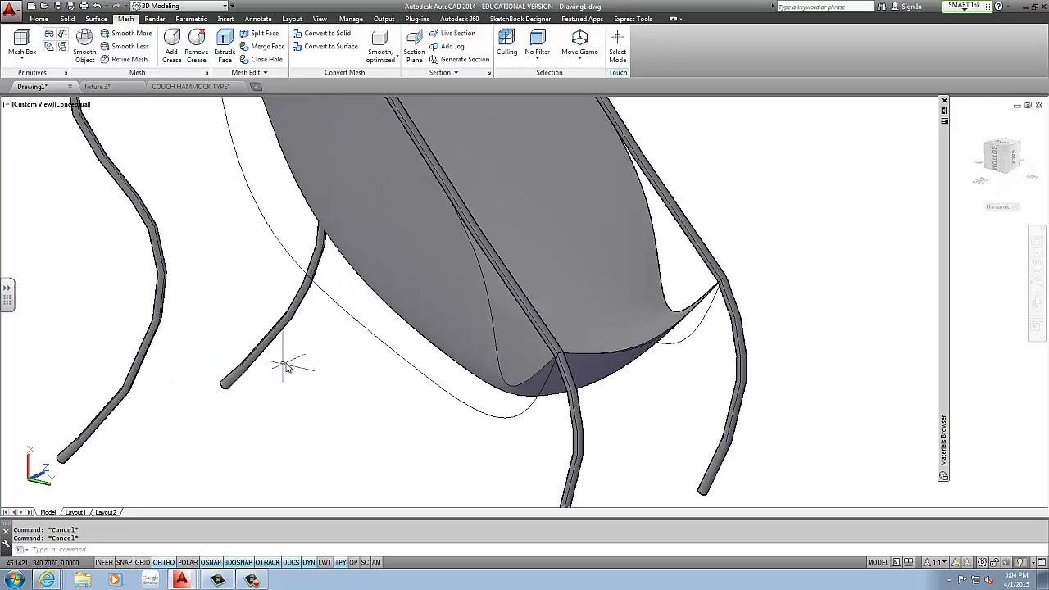
{"action": "left_click", "coordinate": [284, 363]}
{"action": "left_click", "coordinate": [176, 402]}
{"action": "left_click", "coordinate": [437, 277], "text": "ctrl"}
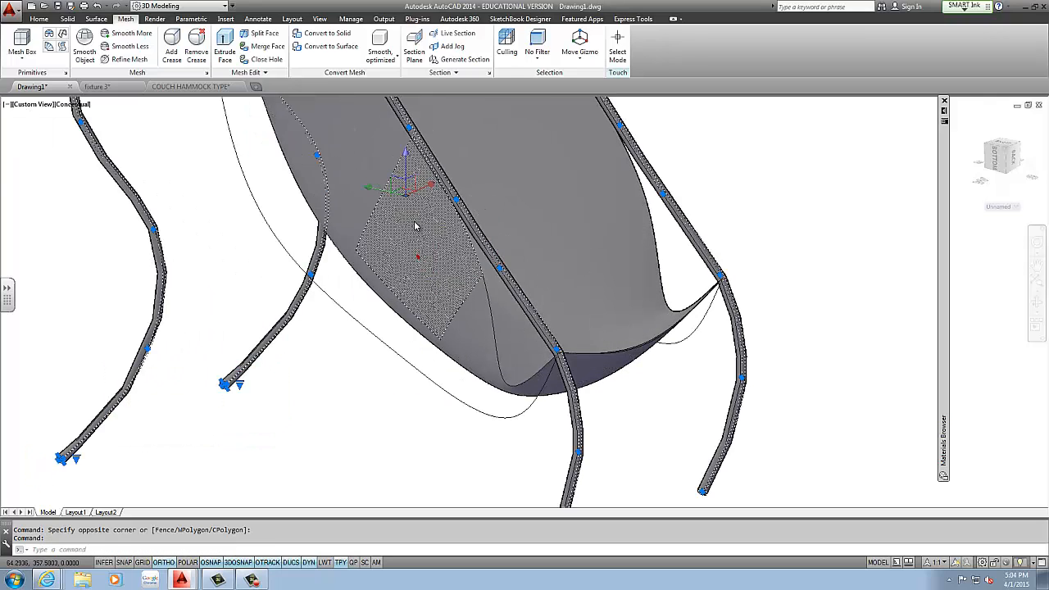
{"action": "scroll", "coordinate": [357, 214], "scroll_direction": "down", "scroll_amount": 2}
{"action": "key", "text": "Escape"}
Step: Copy the second chair's seat mesh and both frames to an empty area beside the original, leaving the boundary curves behind
{"action": "left_click", "coordinate": [353, 180]}
{"action": "left_click", "coordinate": [329, 294]}
{"action": "left_click", "coordinate": [192, 355]}
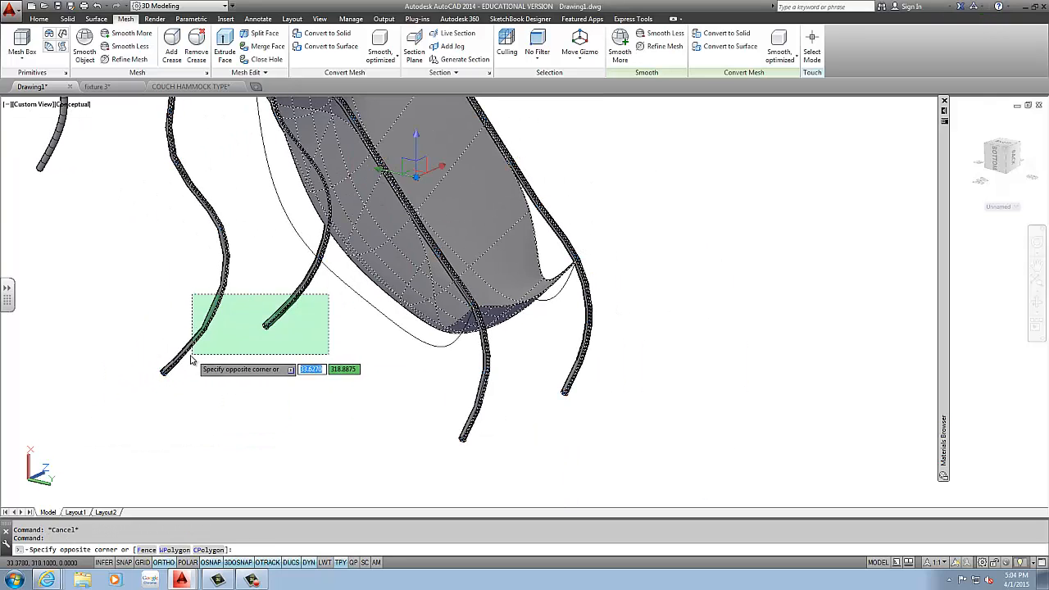
{"action": "left_click", "coordinate": [192, 358]}
{"action": "left_click", "coordinate": [39, 18]}
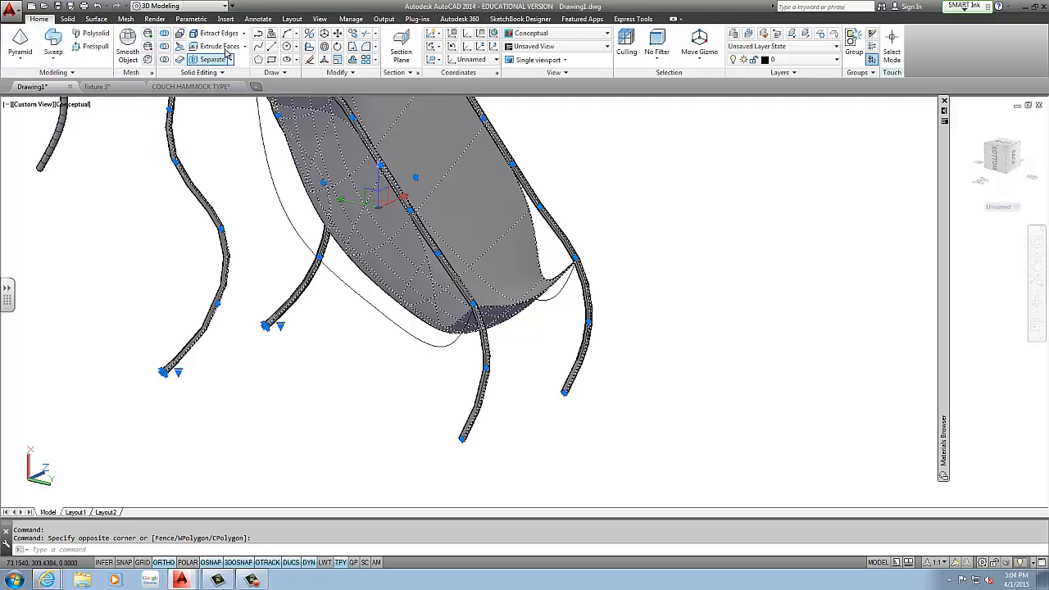
{"action": "left_click", "coordinate": [354, 34]}
{"action": "scroll", "coordinate": [340, 197], "scroll_direction": "down", "scroll_amount": 5}
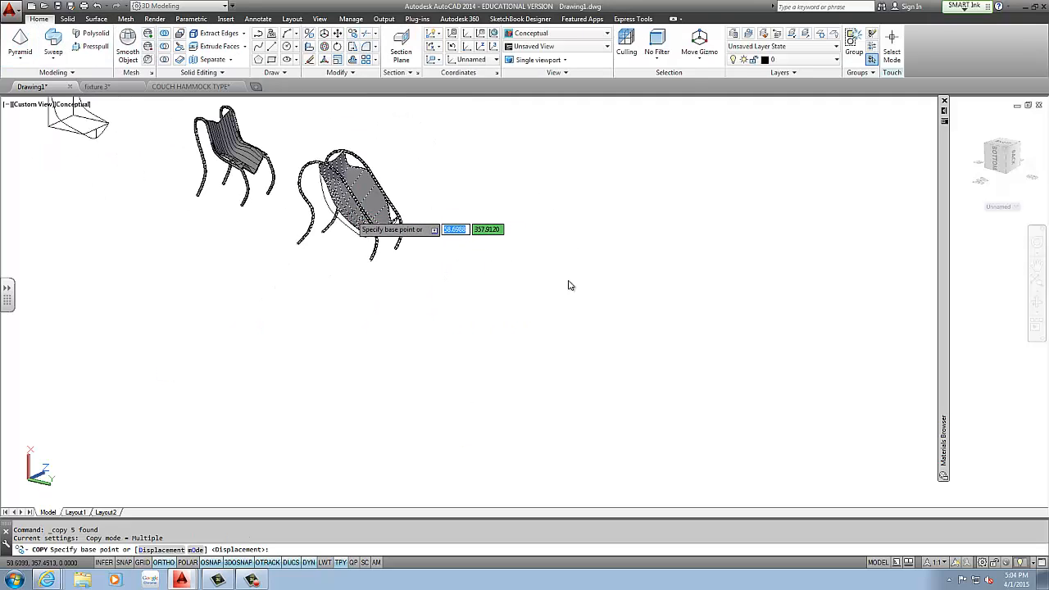
{"action": "left_click", "coordinate": [350, 216]}
{"action": "left_click", "coordinate": [632, 252]}
{"action": "key", "text": "Escape"}
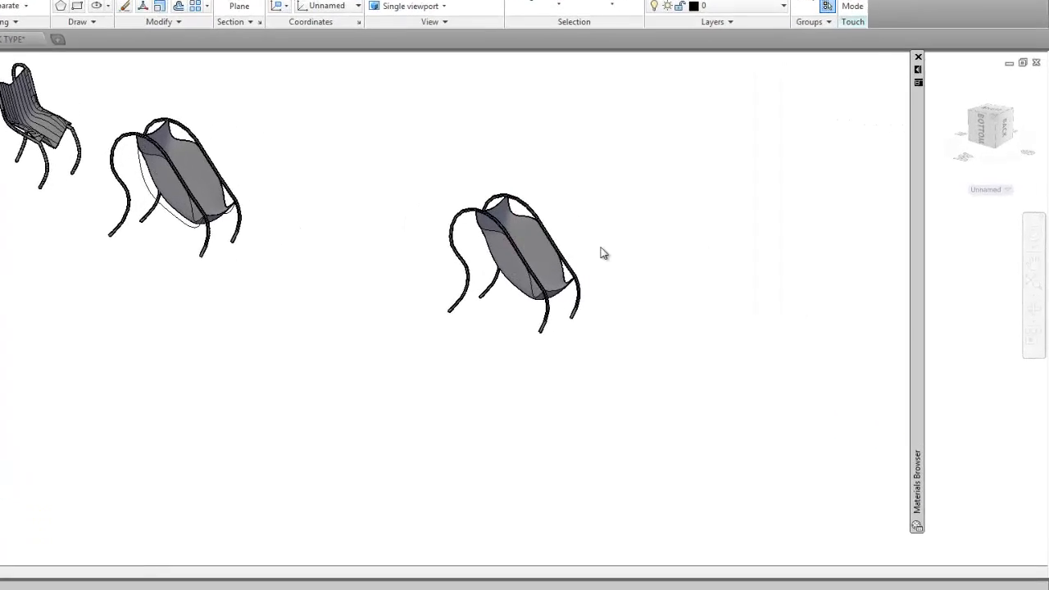
Step: Apply the bright green "LE...On" material from the library's Plastic category to the rear frame tube of the copied chair
{"action": "middle_click_drag", "start_coordinate": [691, 253], "coordinate": [509, 279]}
{"action": "scroll", "coordinate": [239, 282], "scroll_direction": "up", "scroll_amount": 4}
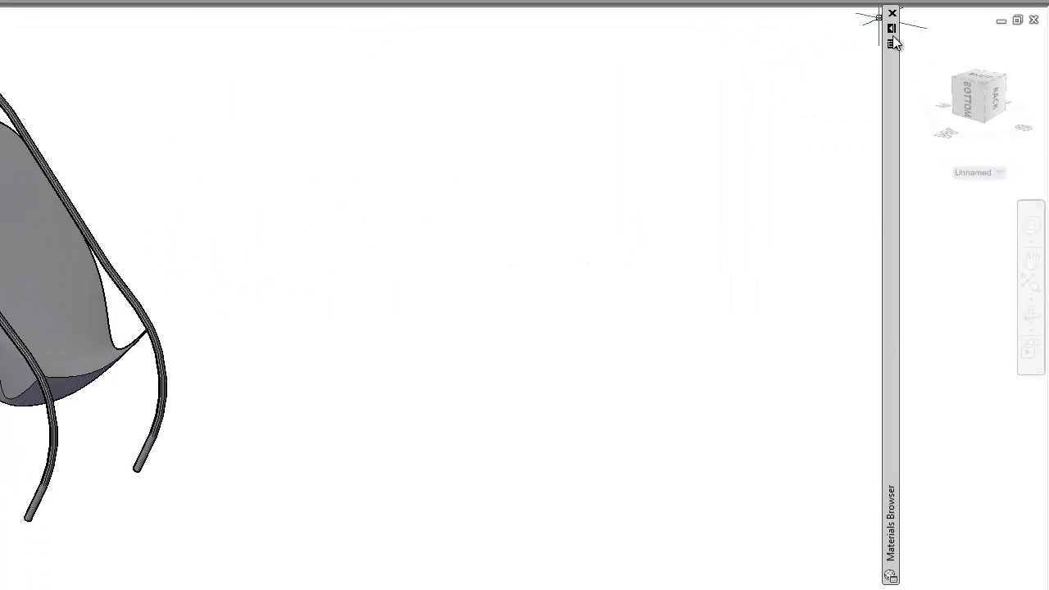
{"action": "mouse_move", "coordinate": [896, 43]}
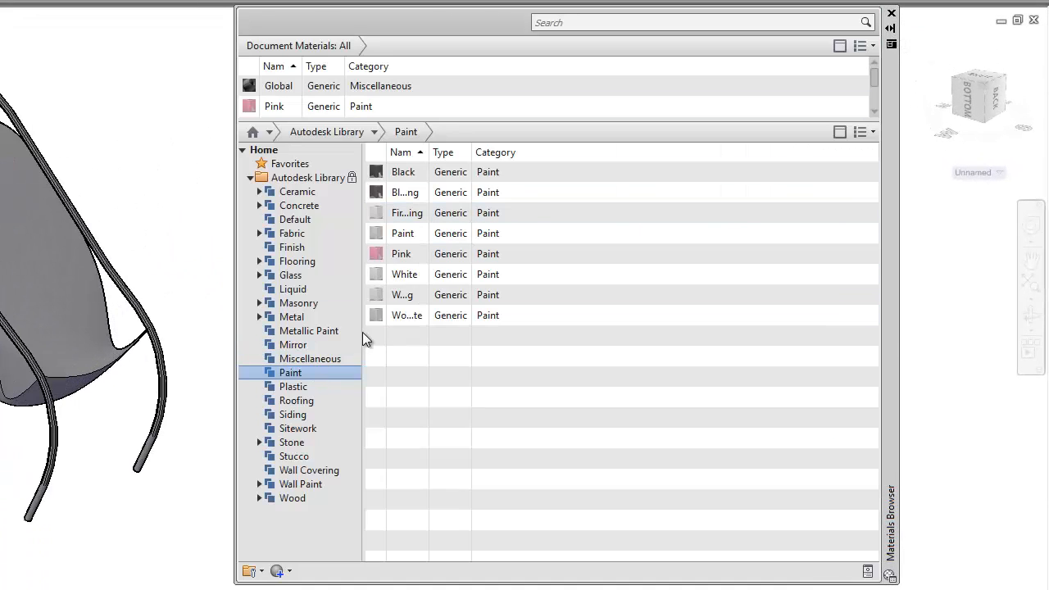
{"action": "left_click", "coordinate": [304, 390]}
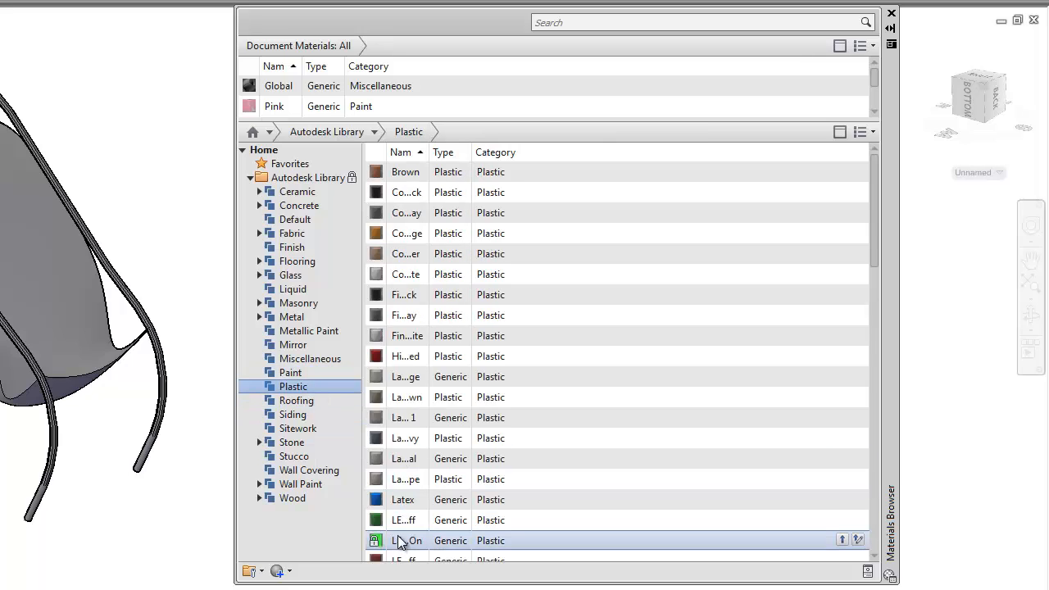
{"action": "left_click_drag", "start_coordinate": [136, 311], "coordinate": [141, 320]}
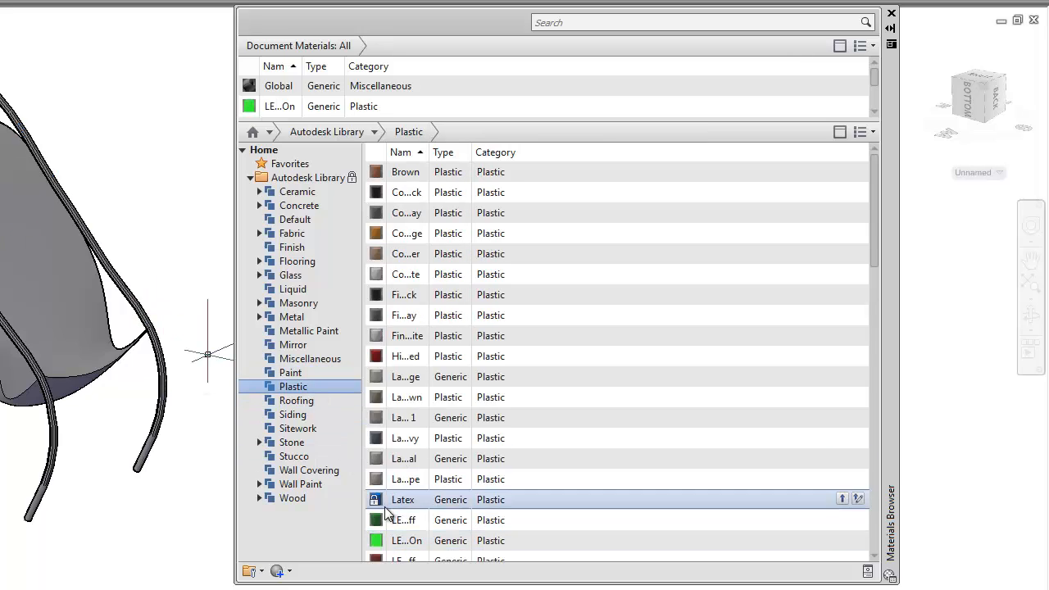
{"action": "left_click_drag", "start_coordinate": [374, 538], "coordinate": [147, 477]}
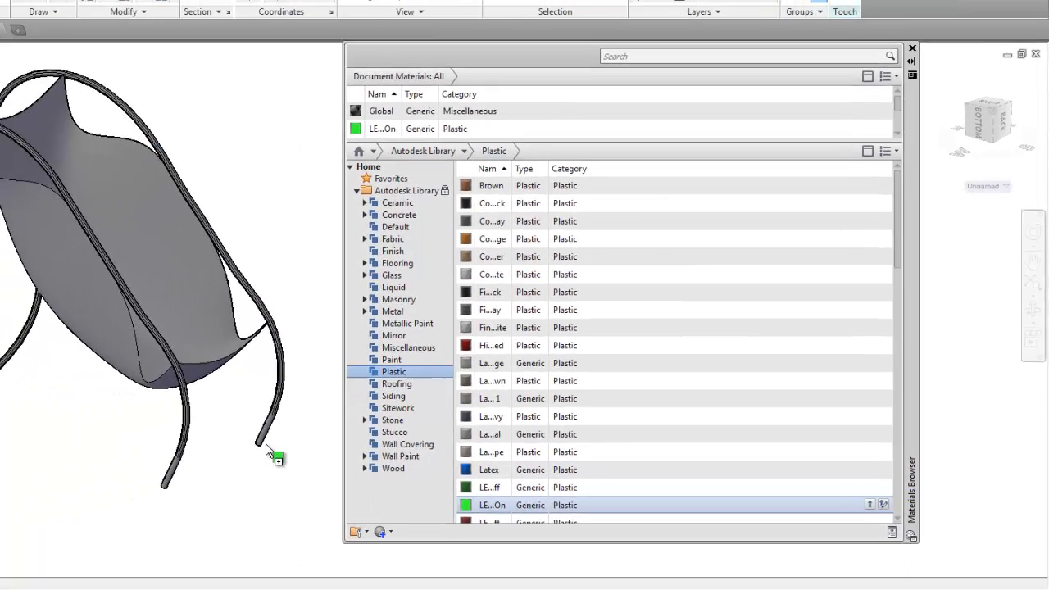
{"action": "left_click_drag", "start_coordinate": [266, 451], "coordinate": [263, 438]}
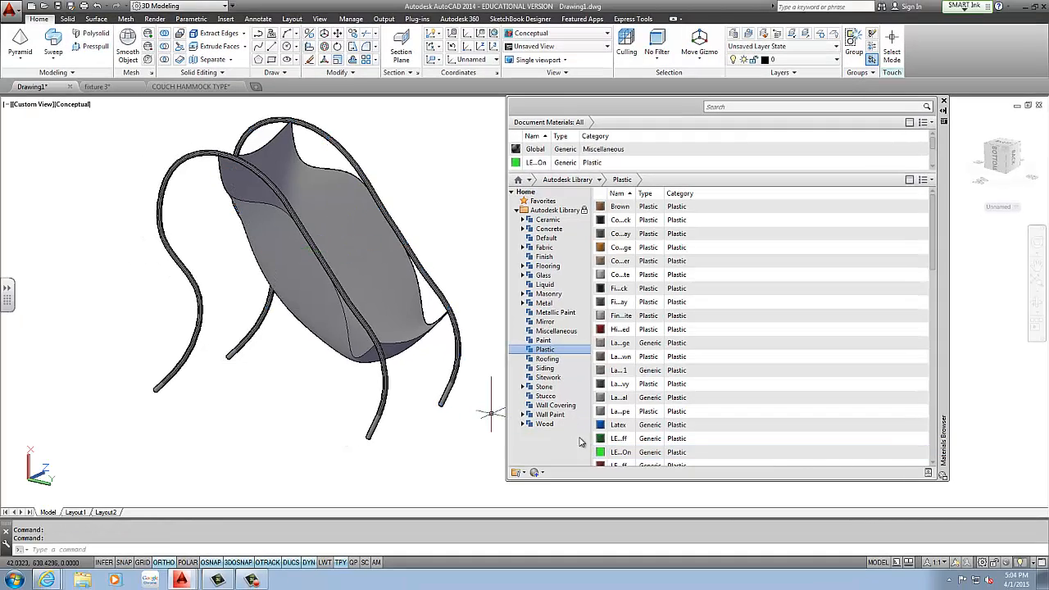
{"action": "left_click_drag", "start_coordinate": [483, 505], "coordinate": [376, 486]}
{"action": "left_click_drag", "start_coordinate": [449, 405], "coordinate": [450, 405]}
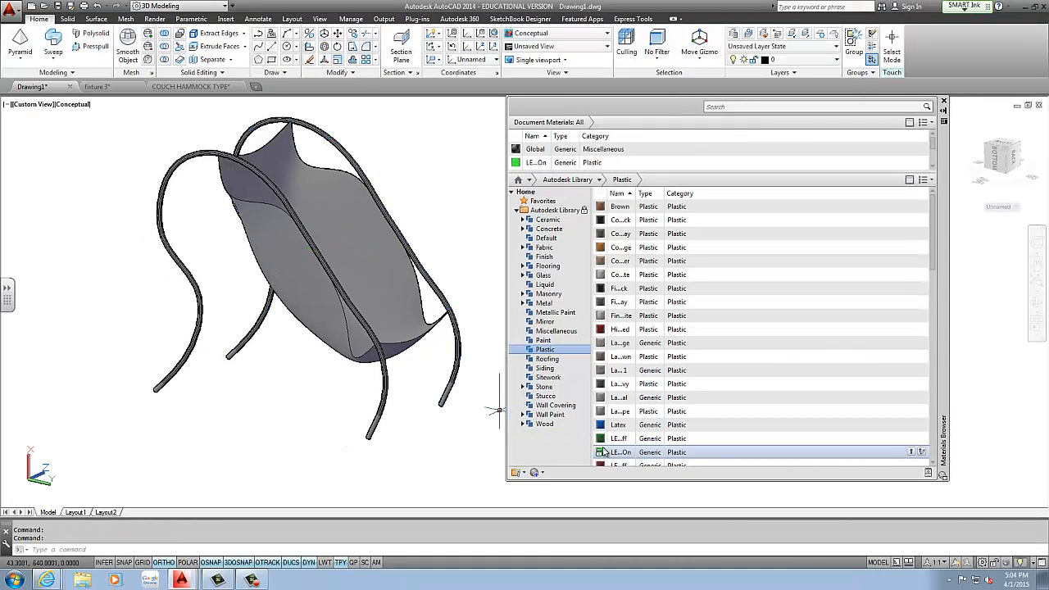
Step: Assign the same bright green plastic to the copied chair's front frame tube and leave nothing selected
{"action": "left_click_drag", "start_coordinate": [375, 439], "coordinate": [371, 433]}
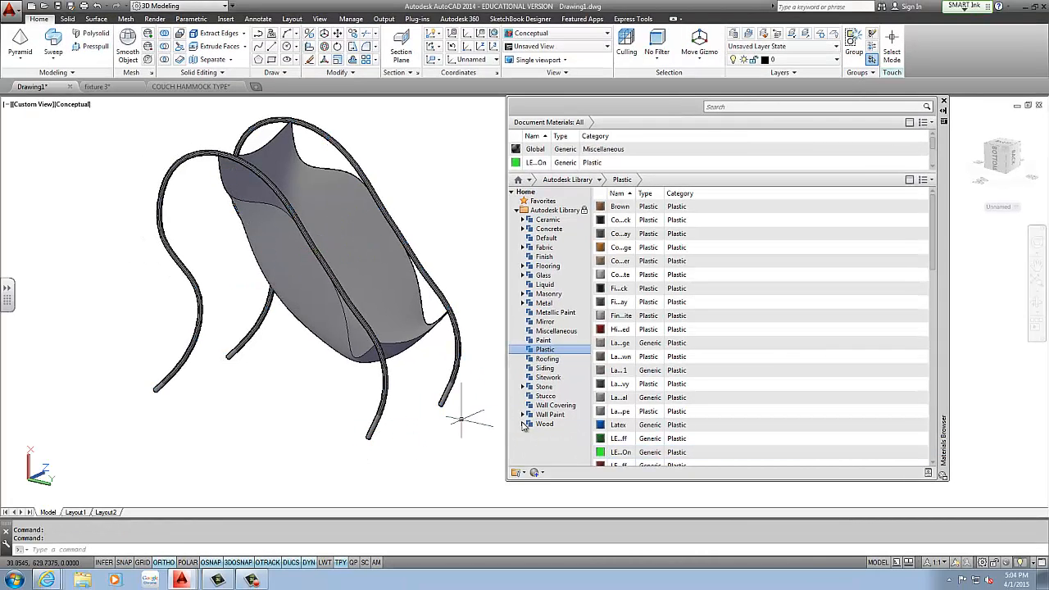
{"action": "left_click", "coordinate": [318, 466]}
{"action": "left_click", "coordinate": [379, 425]}
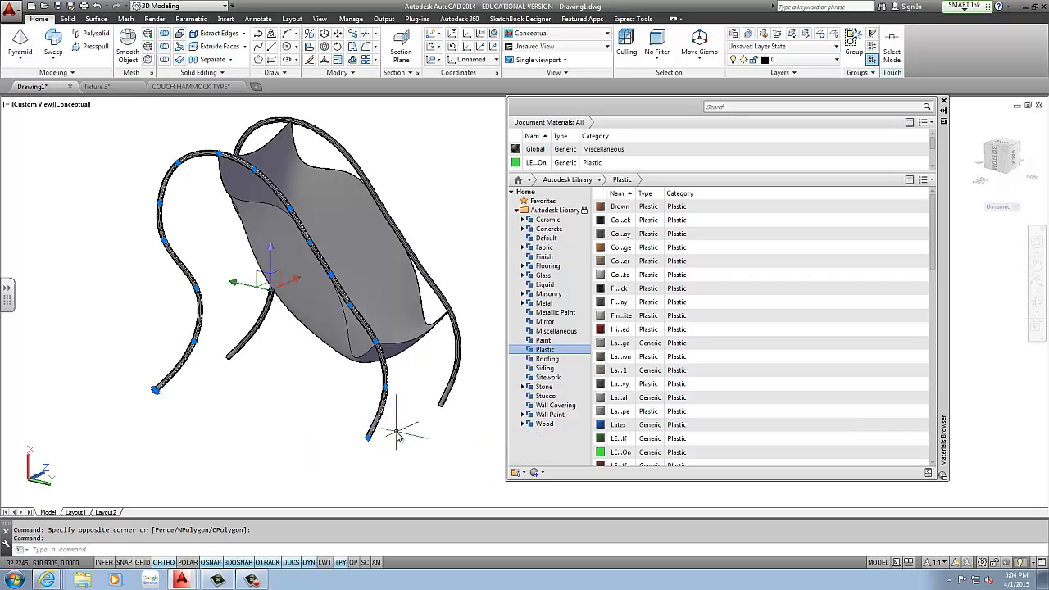
{"action": "key", "text": "Escape"}
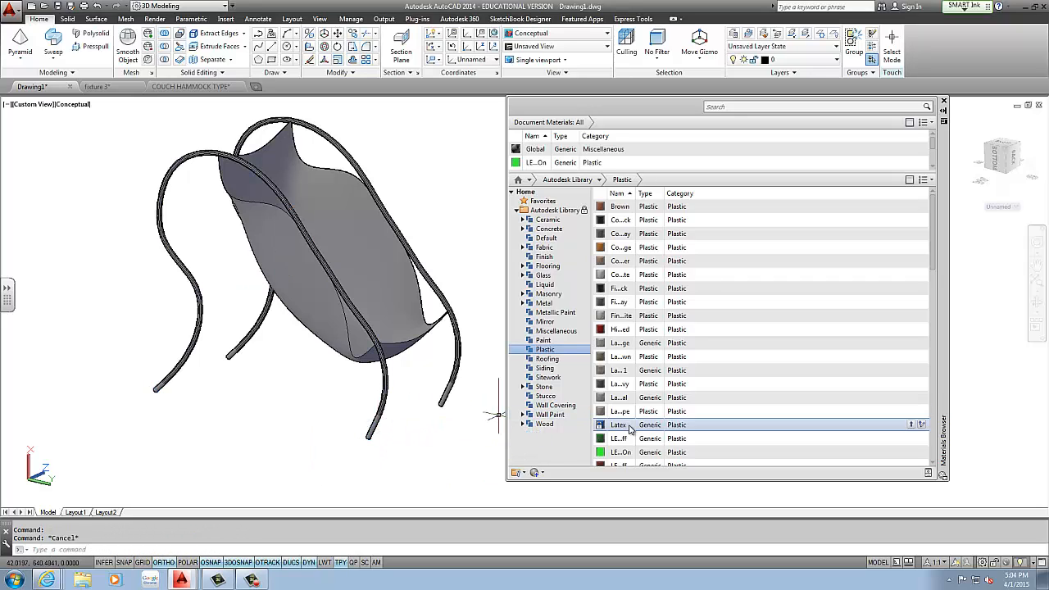
Step: Apply the yellow striped material from the library's Fabric category to the copied chair's seat mesh
{"action": "left_click", "coordinate": [545, 248]}
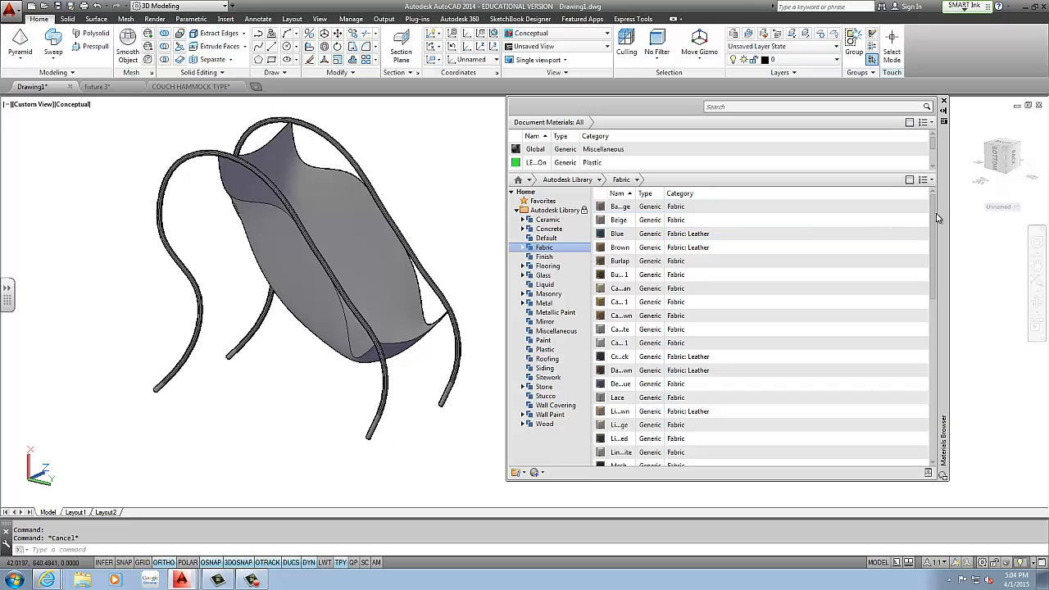
{"action": "left_click_drag", "start_coordinate": [939, 218], "coordinate": [936, 396]}
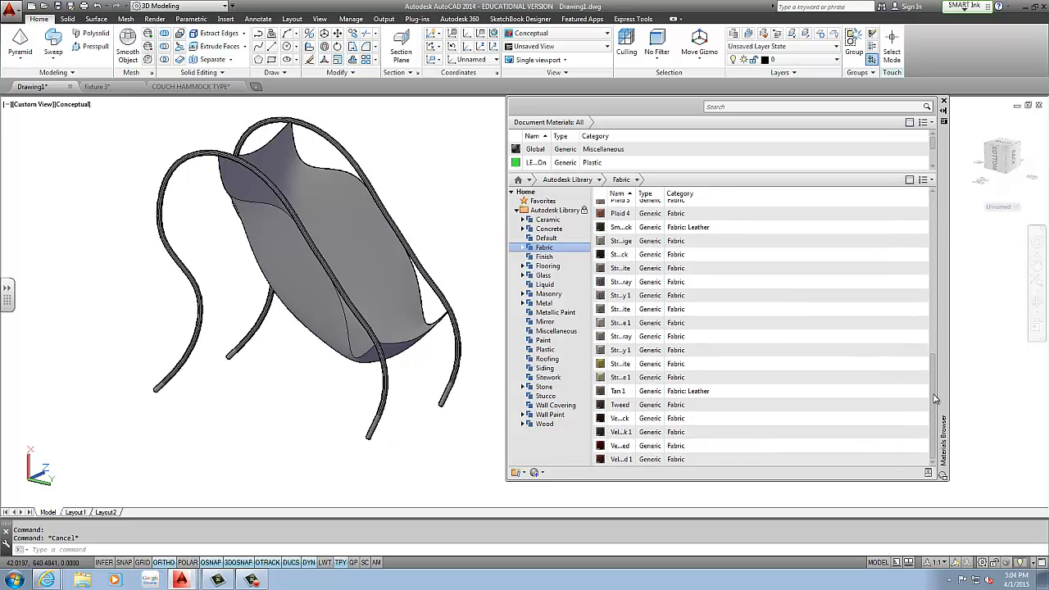
{"action": "left_click_drag", "start_coordinate": [574, 361], "coordinate": [370, 267]}
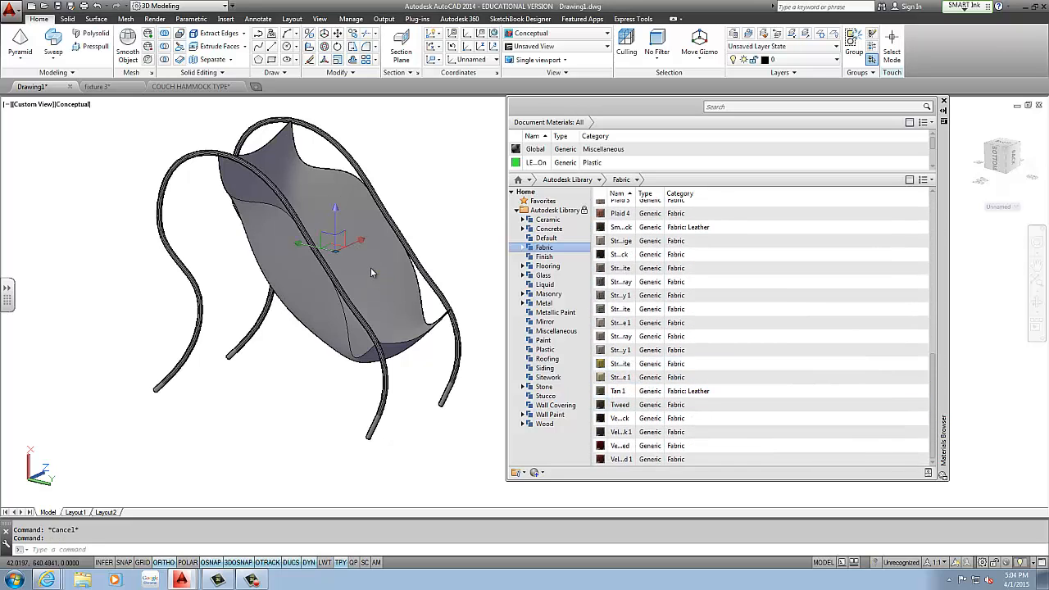
Step: Render the copied chair with the Medium preset without the Medium Images Library, inspect the enlarged image and close it
{"action": "scroll", "coordinate": [327, 214], "scroll_direction": "up", "scroll_amount": 2}
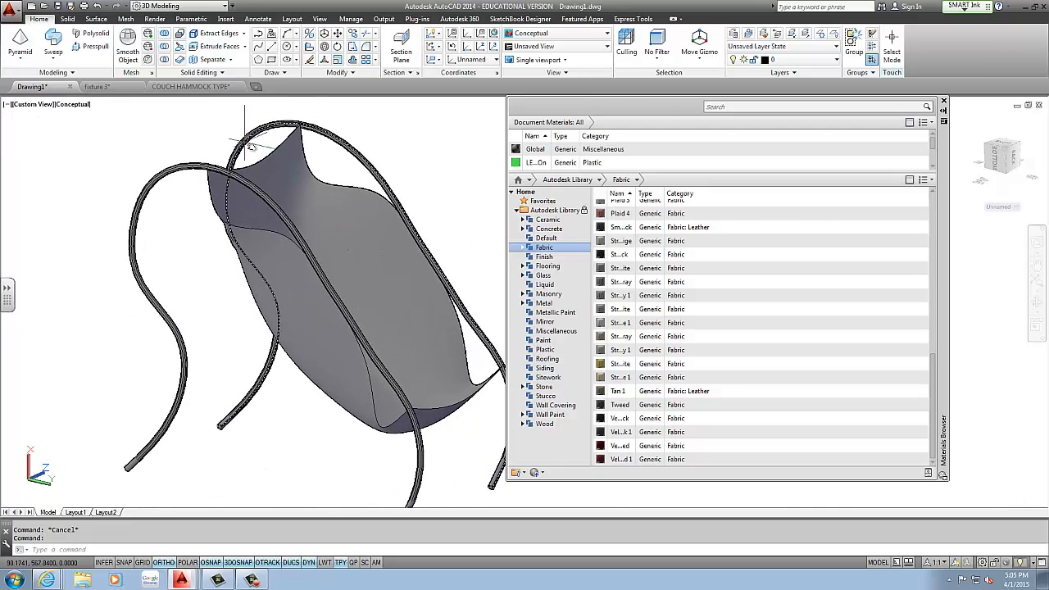
{"action": "left_click", "coordinate": [595, 175]}
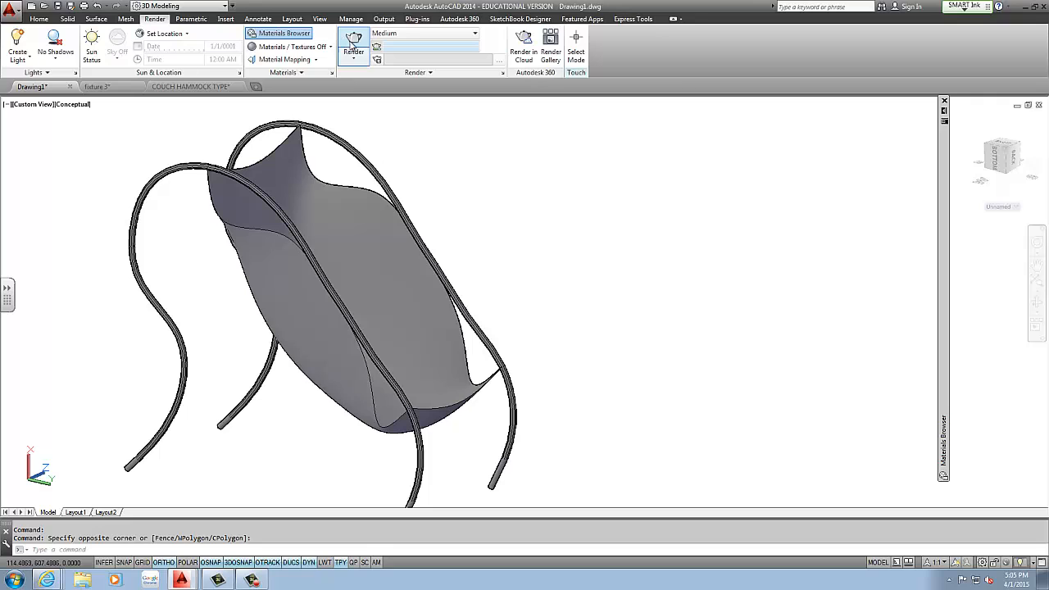
{"action": "left_click", "coordinate": [353, 42]}
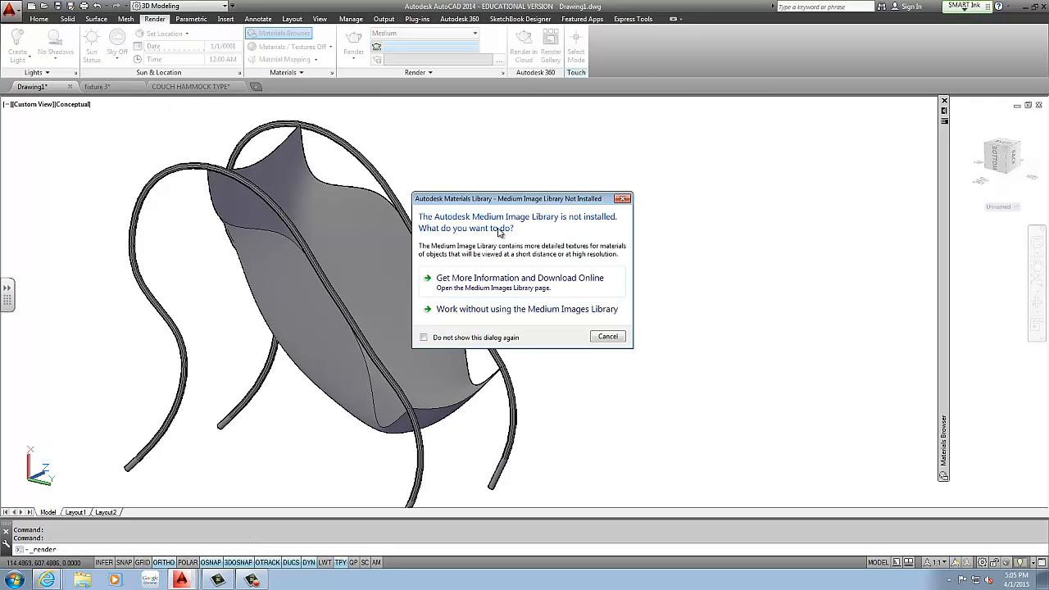
{"action": "left_click", "coordinate": [518, 311]}
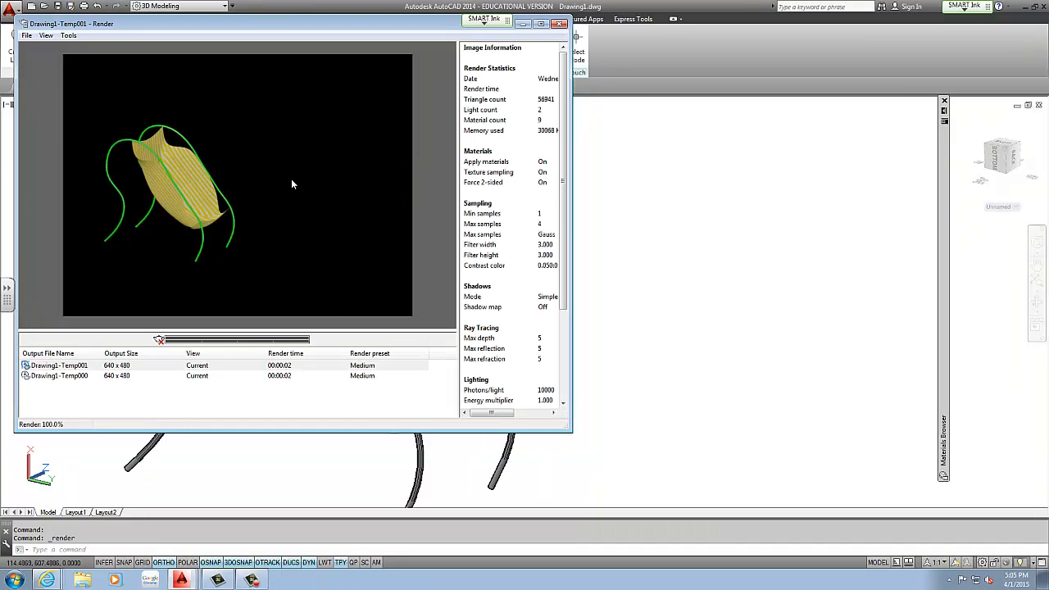
{"action": "scroll", "coordinate": [161, 183], "scroll_direction": "up", "scroll_amount": 1}
{"action": "middle_click_drag", "start_coordinate": [167, 186], "coordinate": [226, 132]}
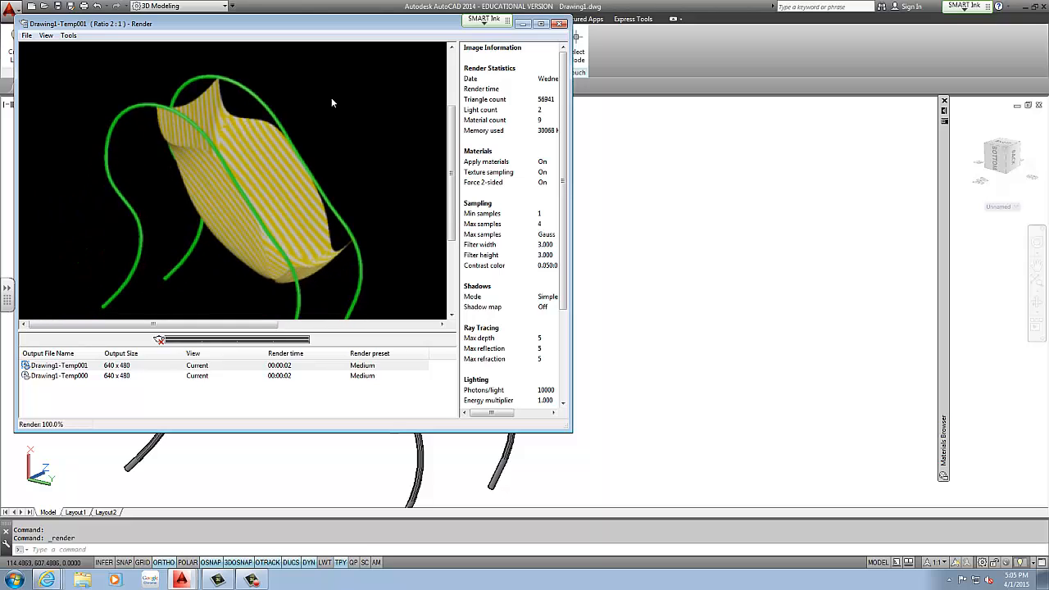
{"action": "left_click", "coordinate": [558, 27]}
Step: Render a closer view of the copied chair with the Medium preset, again without the Medium Images Library
{"action": "scroll", "coordinate": [344, 253], "scroll_direction": "up", "scroll_amount": 2}
{"action": "middle_click_drag", "start_coordinate": [344, 254], "coordinate": [454, 229]}
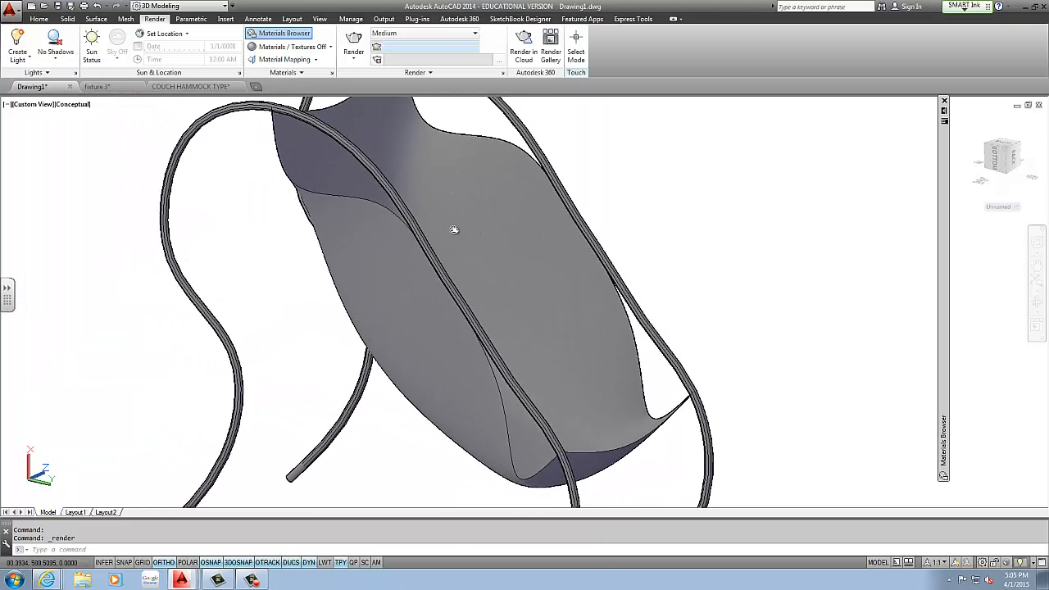
{"action": "scroll", "coordinate": [377, 195], "scroll_direction": "up", "scroll_amount": 1}
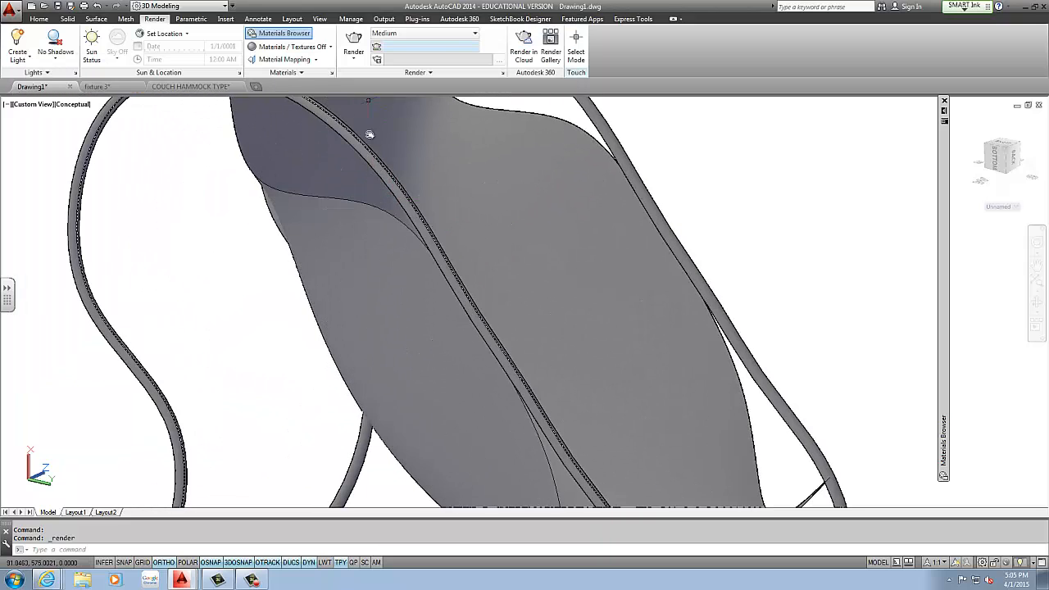
{"action": "scroll", "coordinate": [389, 146], "scroll_direction": "down", "scroll_amount": 1}
{"action": "left_click", "coordinate": [353, 41]}
{"action": "left_click", "coordinate": [471, 304]}
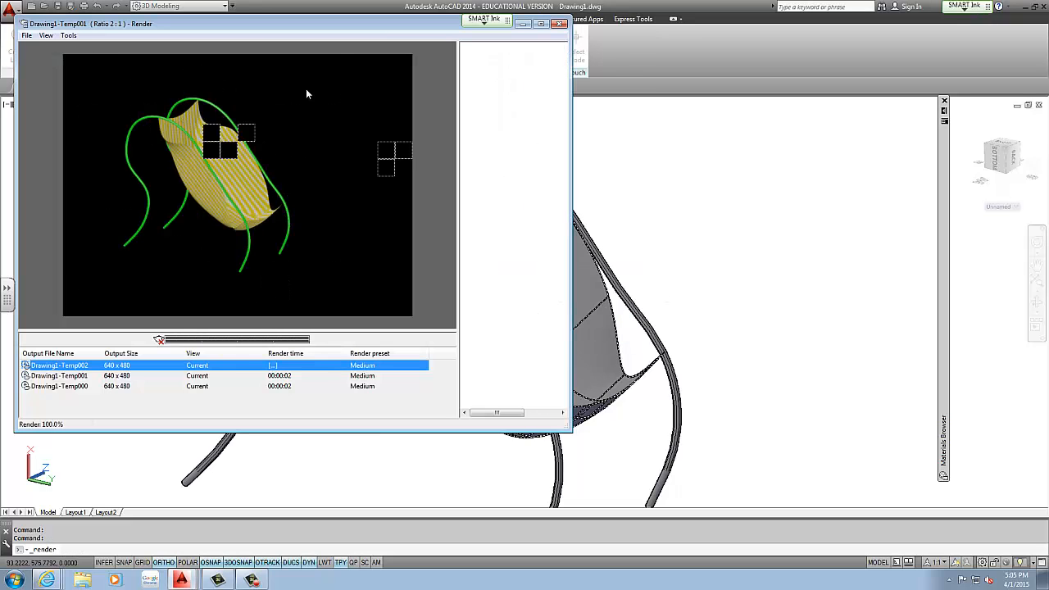
{"action": "left_click_drag", "start_coordinate": [284, 23], "coordinate": [518, 83]}
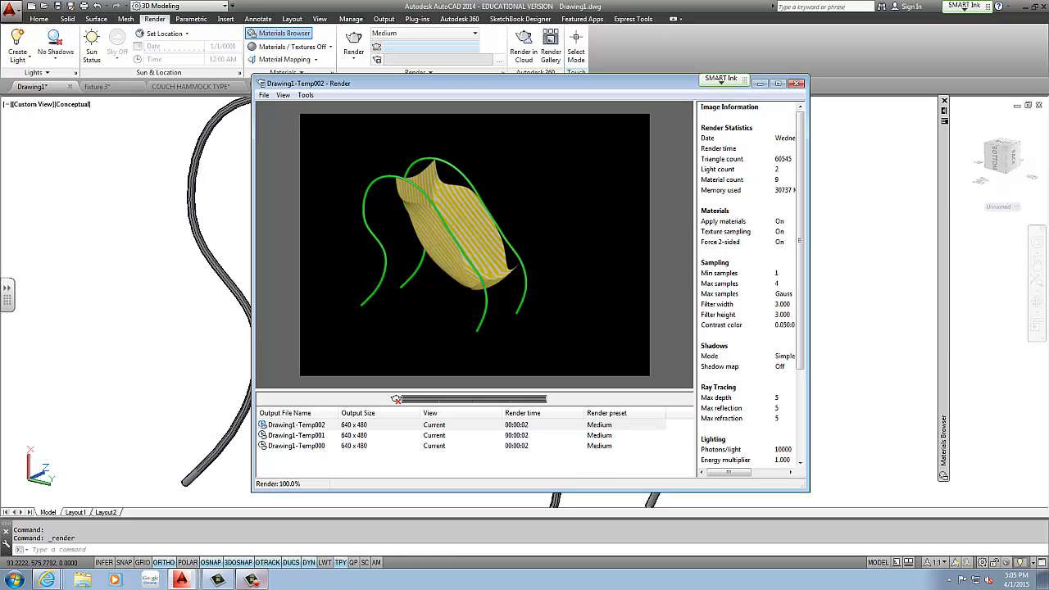